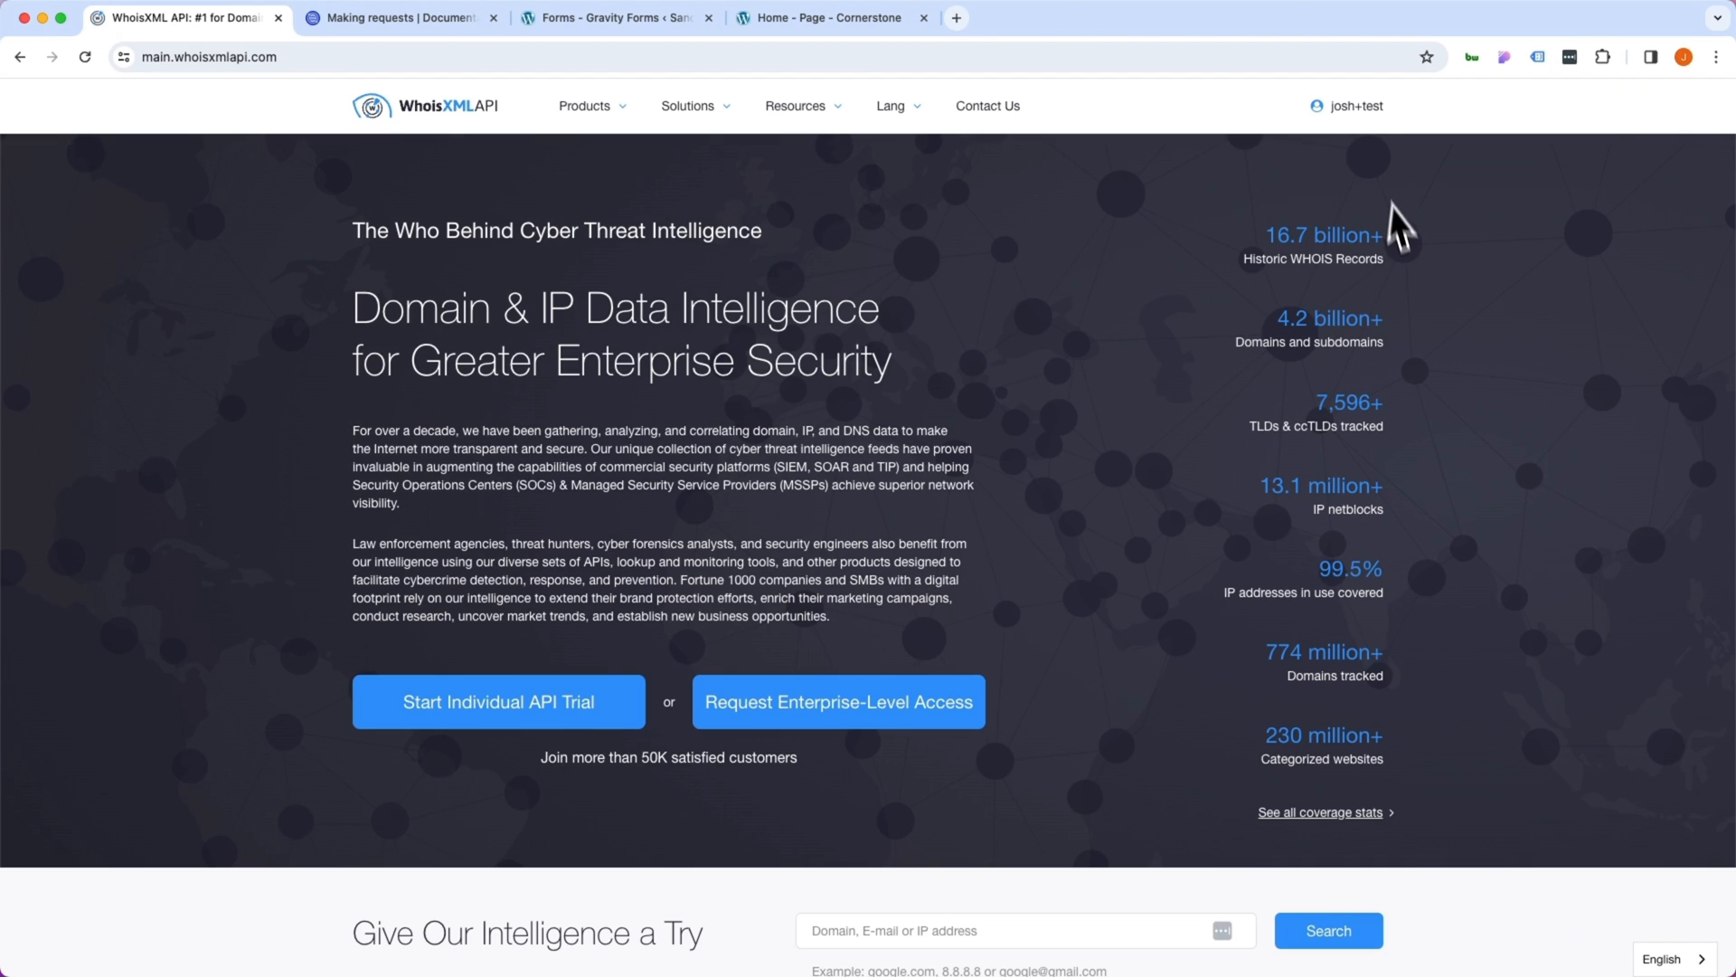
Navigate from My products to the Subdomains Lookup product and its Making requests API docs
{"action": "left_click", "coordinate": [1349, 109]}
{"action": "left_click", "coordinate": [1294, 170]}
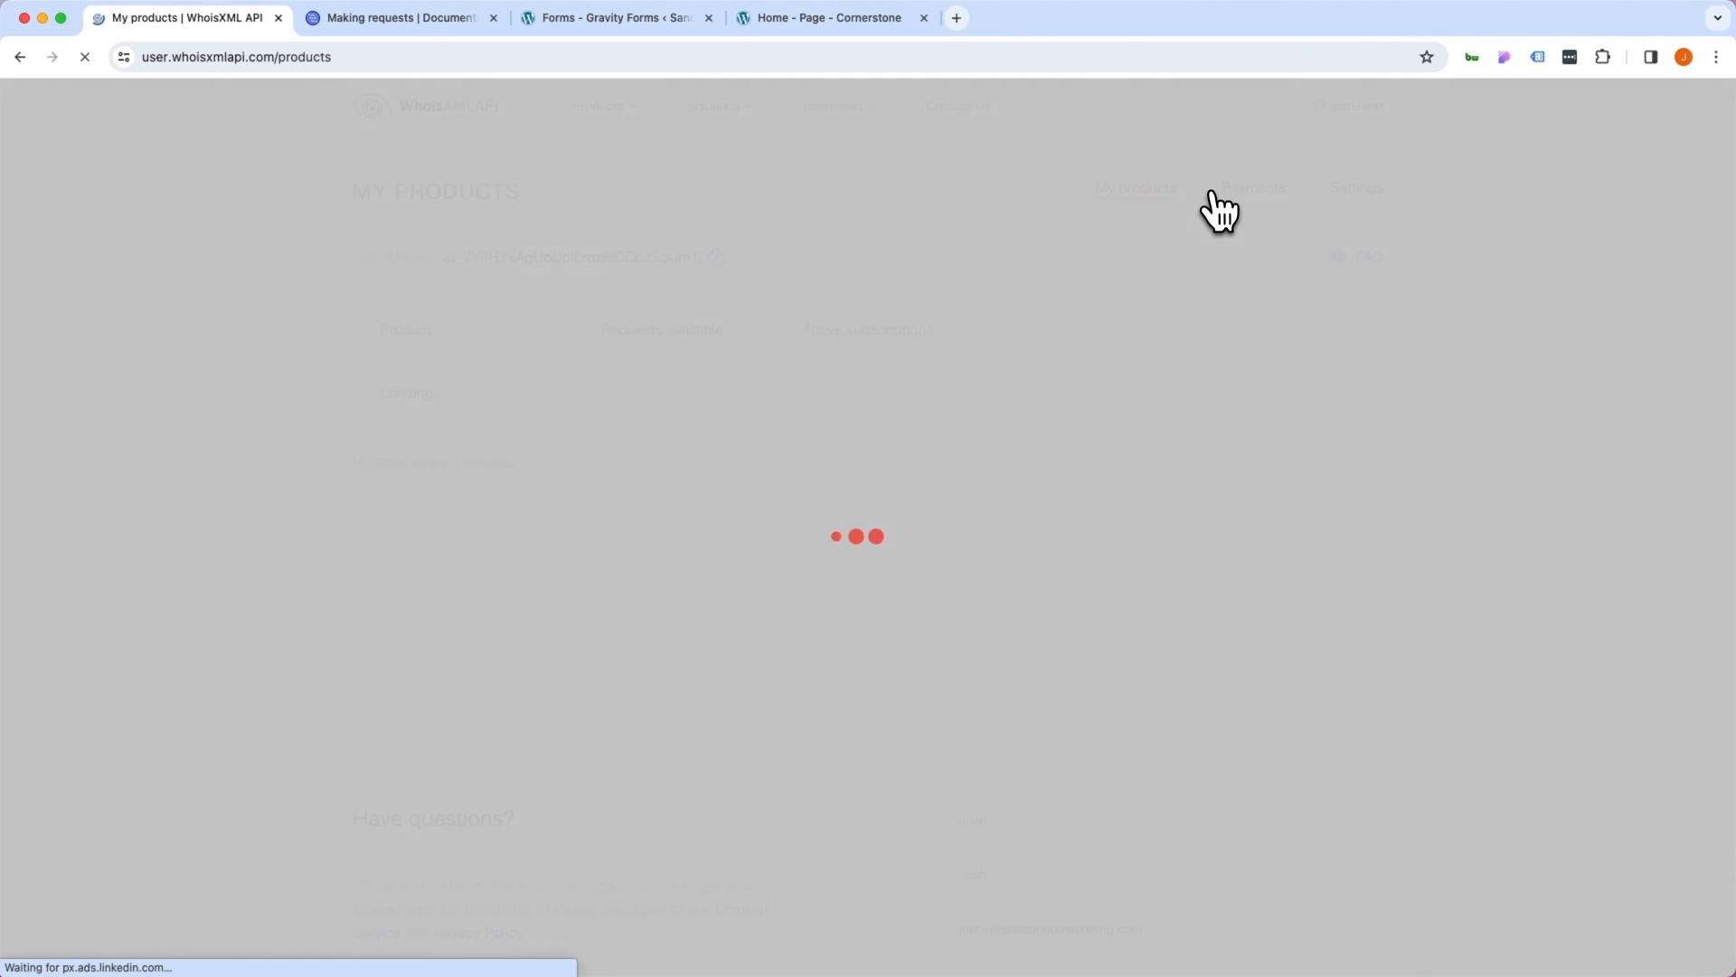
{"action": "scroll", "coordinate": [1063, 261], "scroll_direction": "down", "scroll_amount": 3}
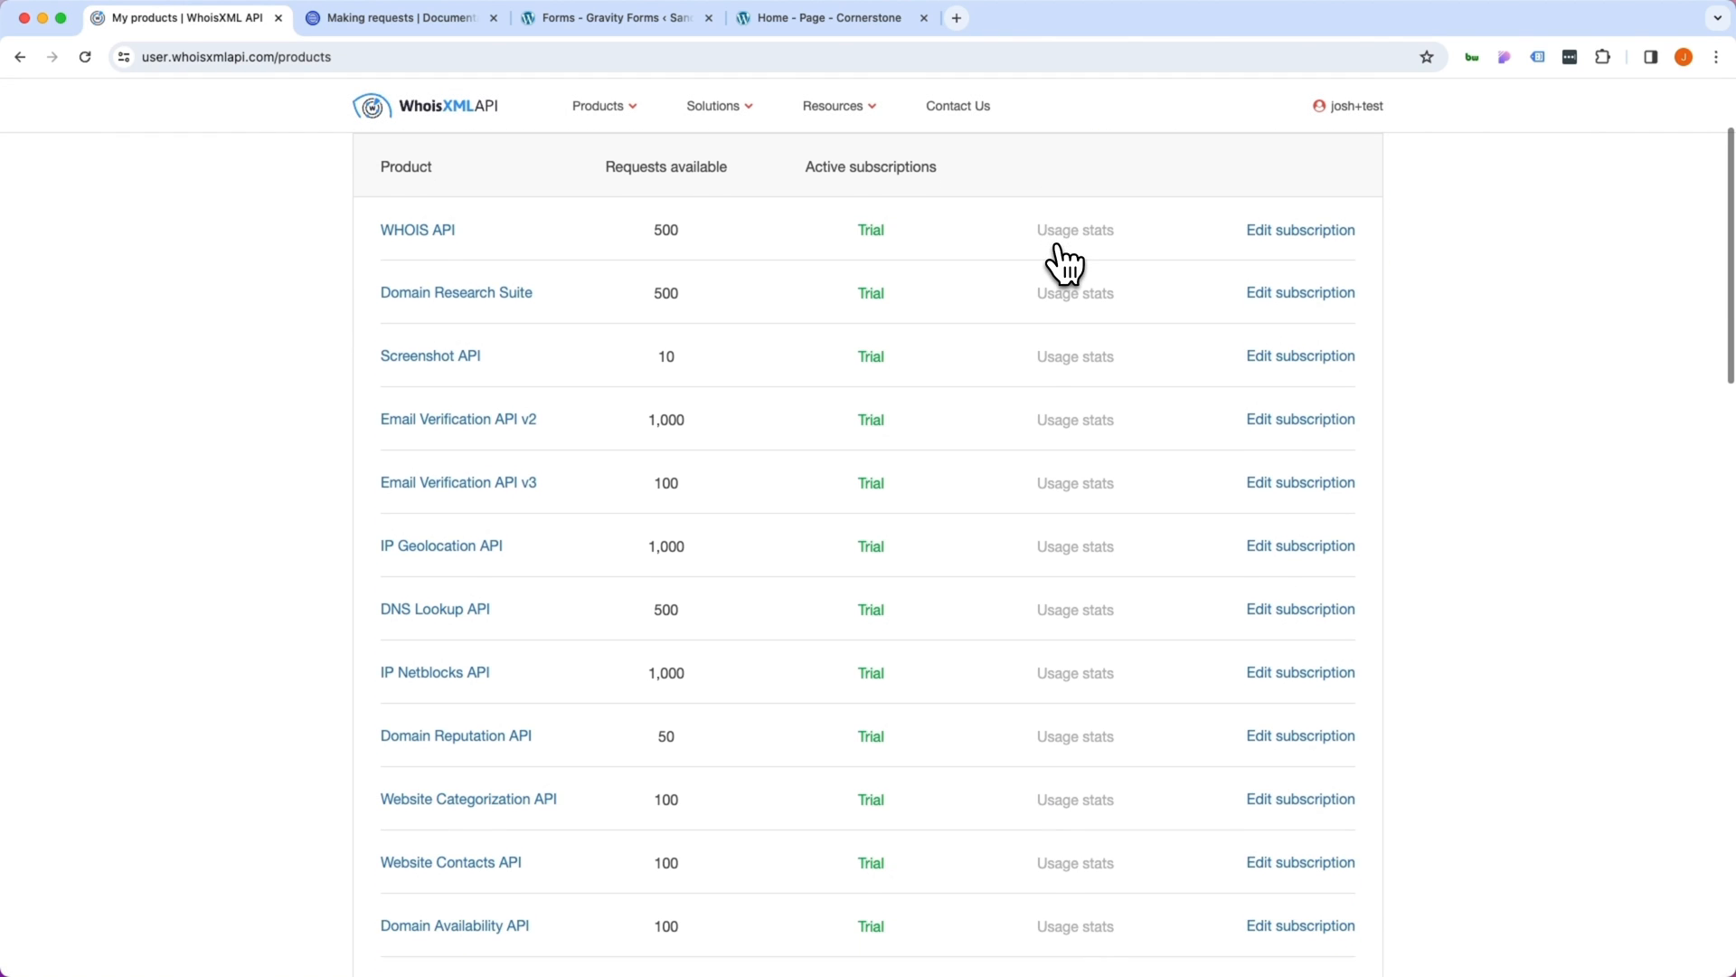
{"action": "scroll", "coordinate": [1062, 260], "scroll_direction": "down", "scroll_amount": 3}
{"action": "scroll", "coordinate": [977, 326], "scroll_direction": "down", "scroll_amount": 5}
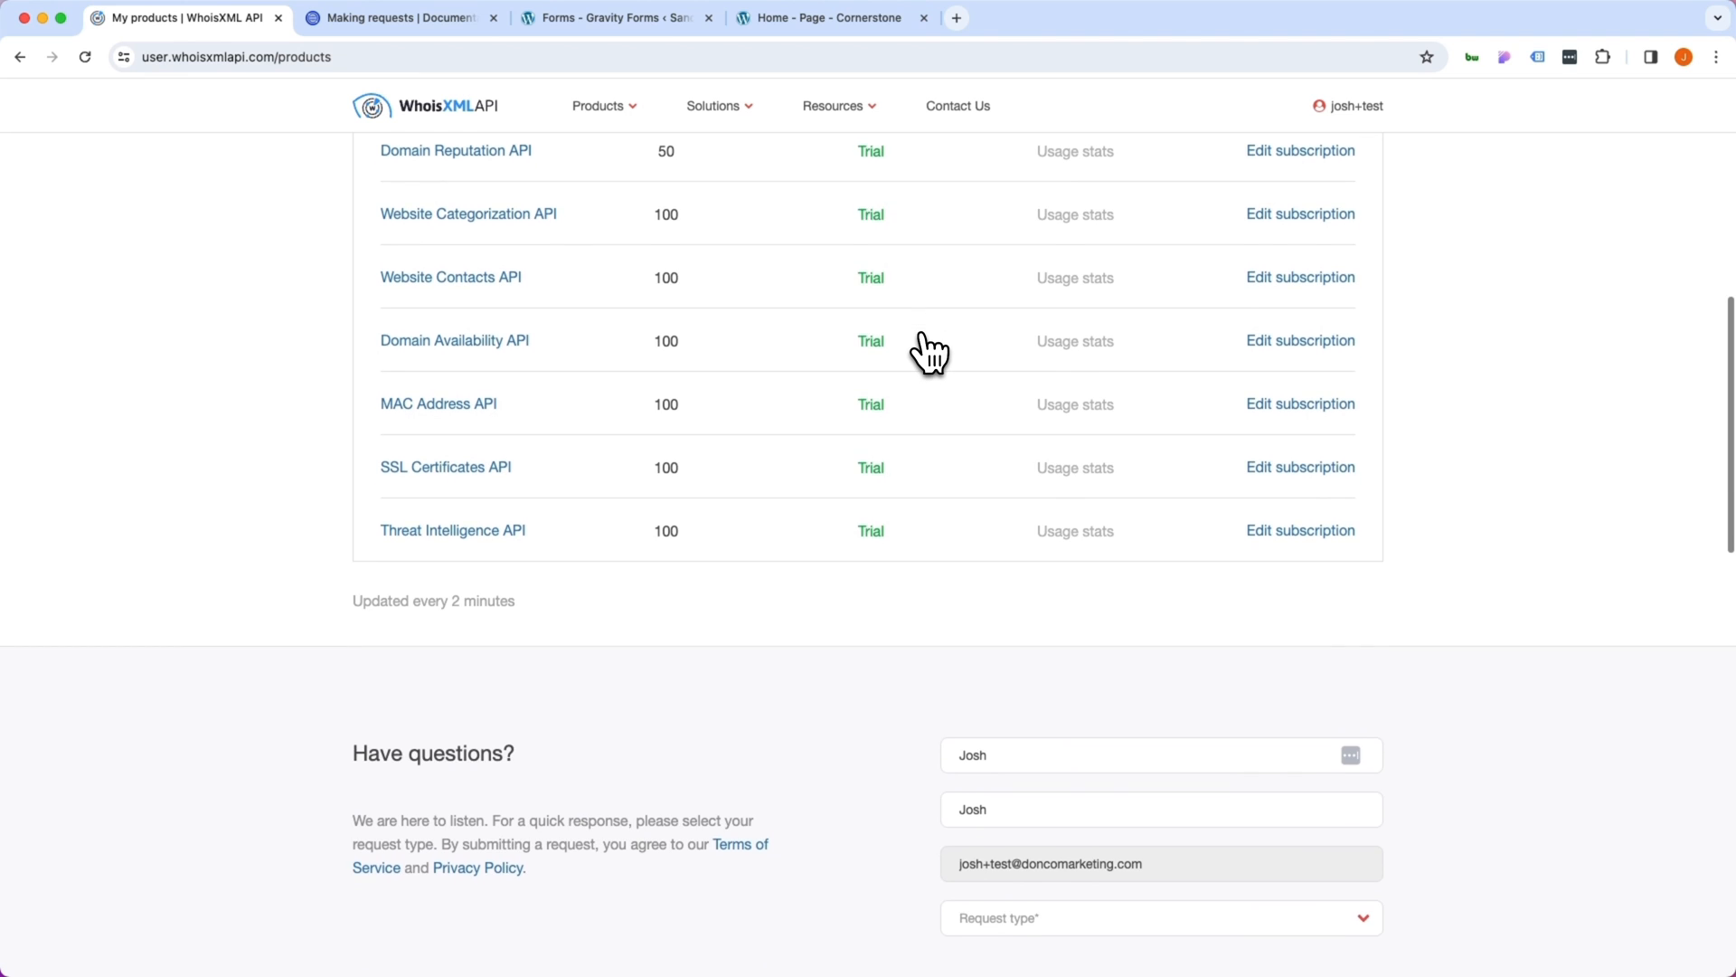
{"action": "scroll", "coordinate": [930, 351], "scroll_direction": "up", "scroll_amount": 8}
{"action": "left_click", "coordinate": [598, 107]}
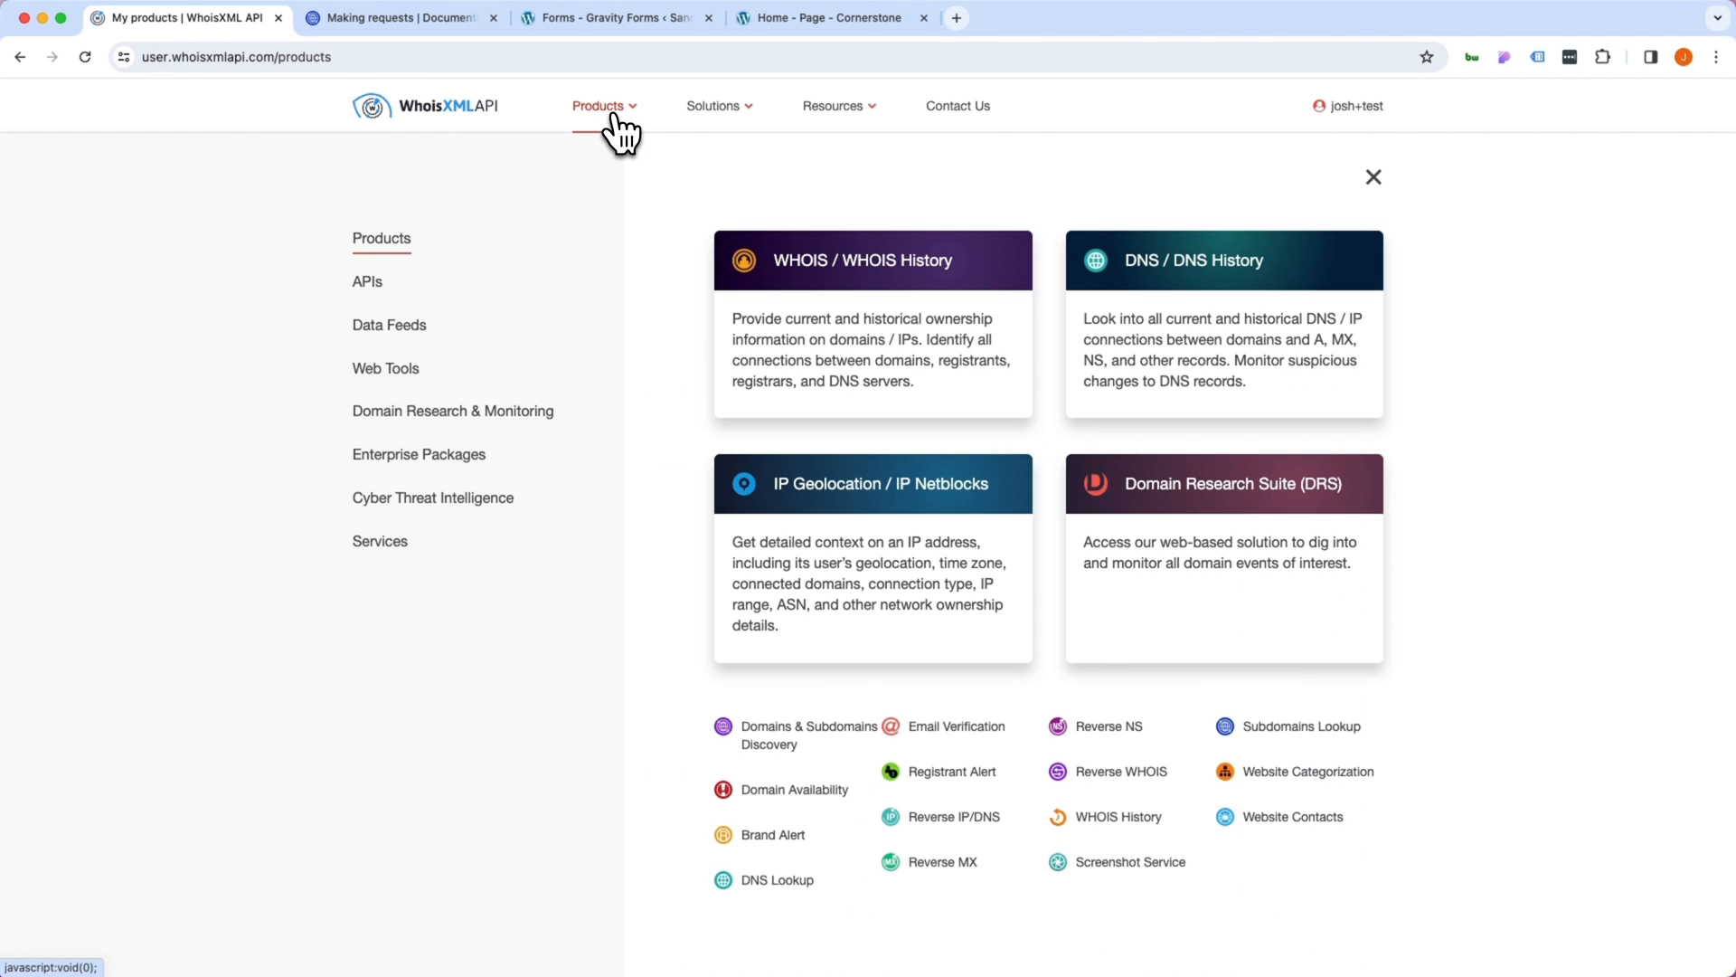
{"action": "left_click", "coordinate": [1282, 727]}
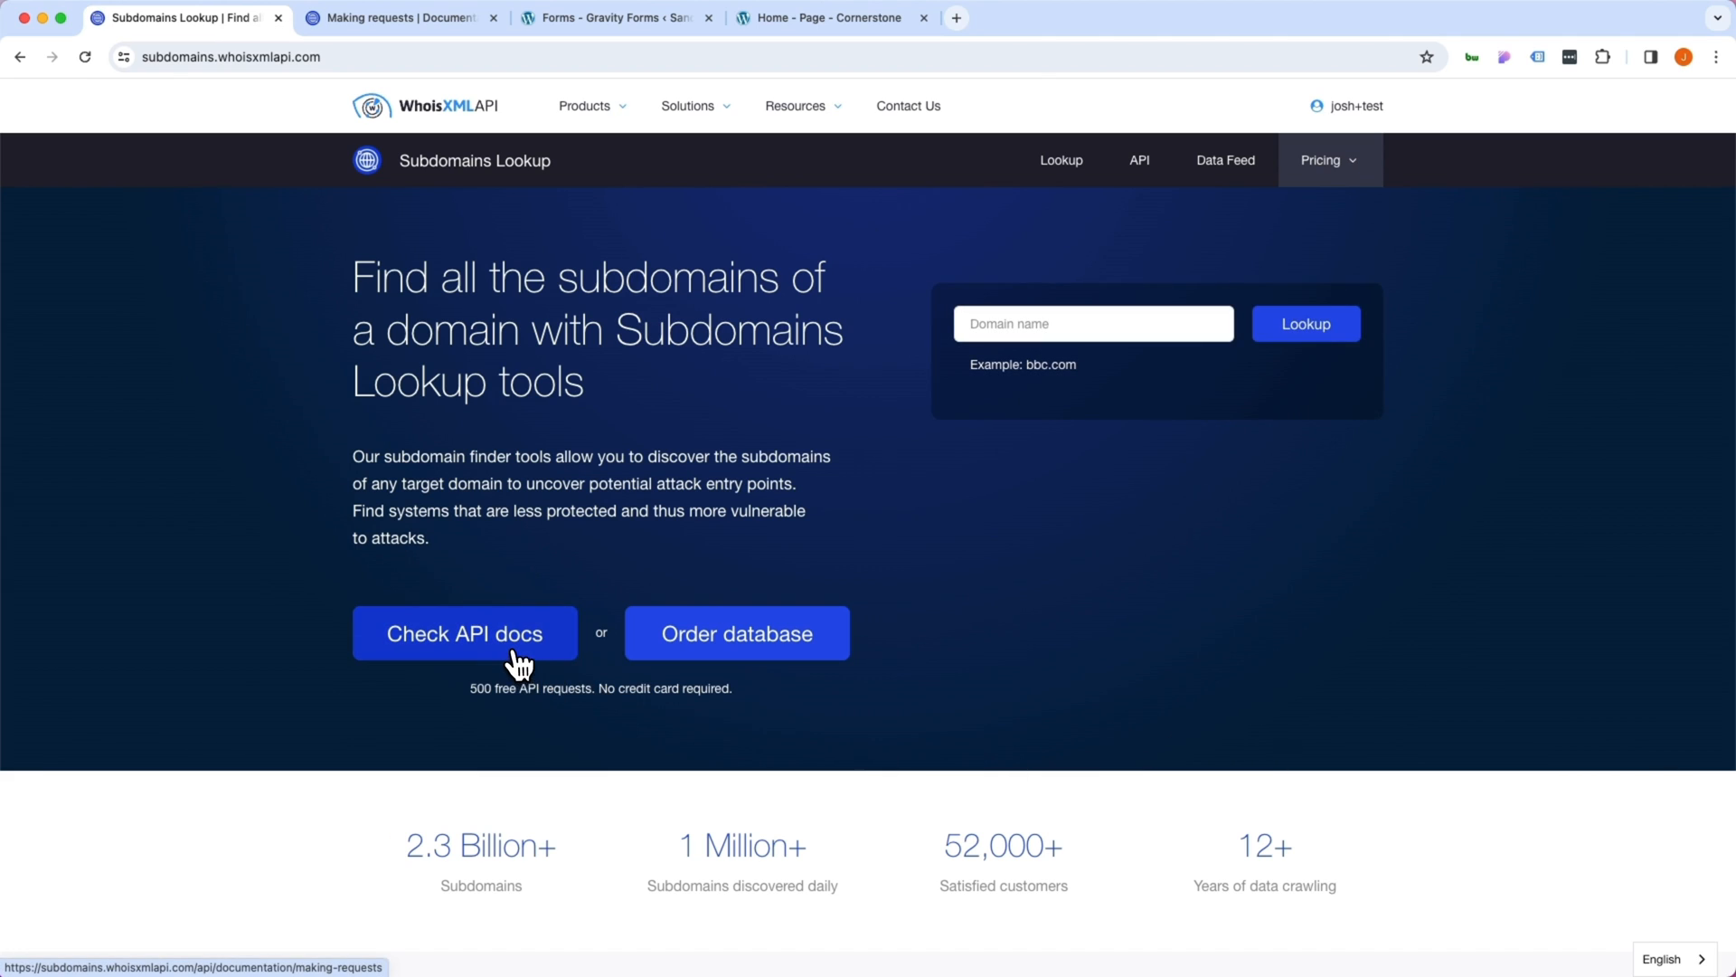
{"action": "left_click", "coordinate": [521, 659]}
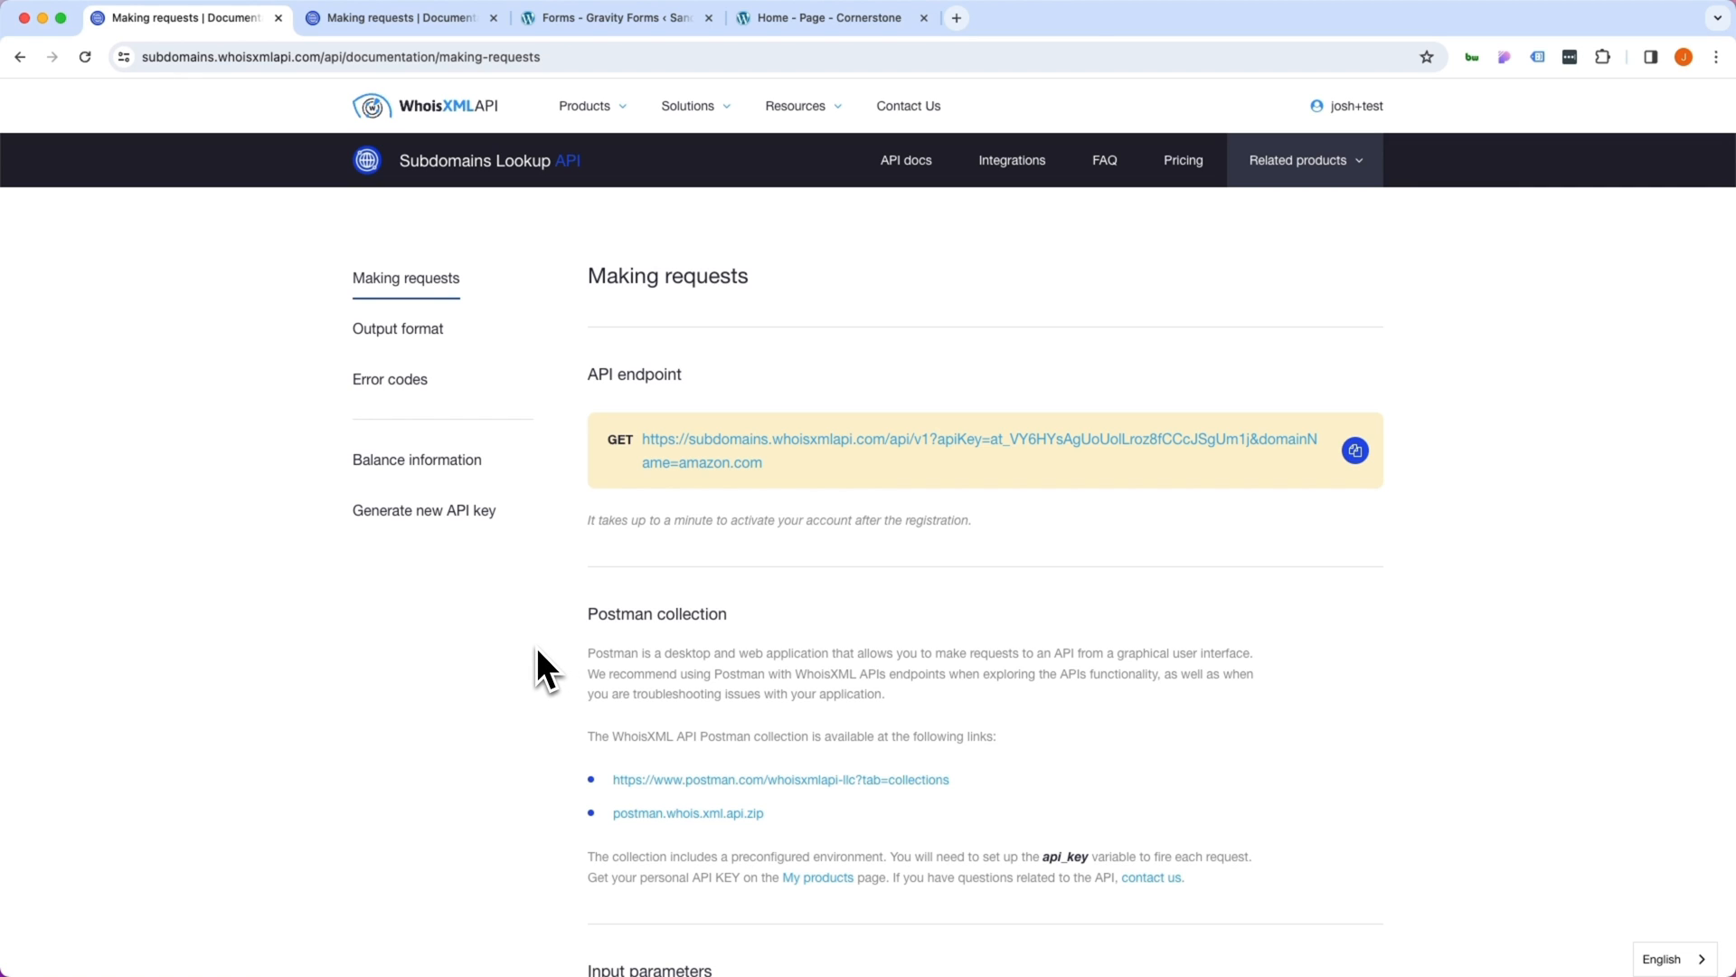
Review the apiKey, domainName and outputFormat parameters, then select the base URL up to /api/v1 for copying
{"action": "left_click_drag", "start_coordinate": [641, 439], "coordinate": [1003, 475]}
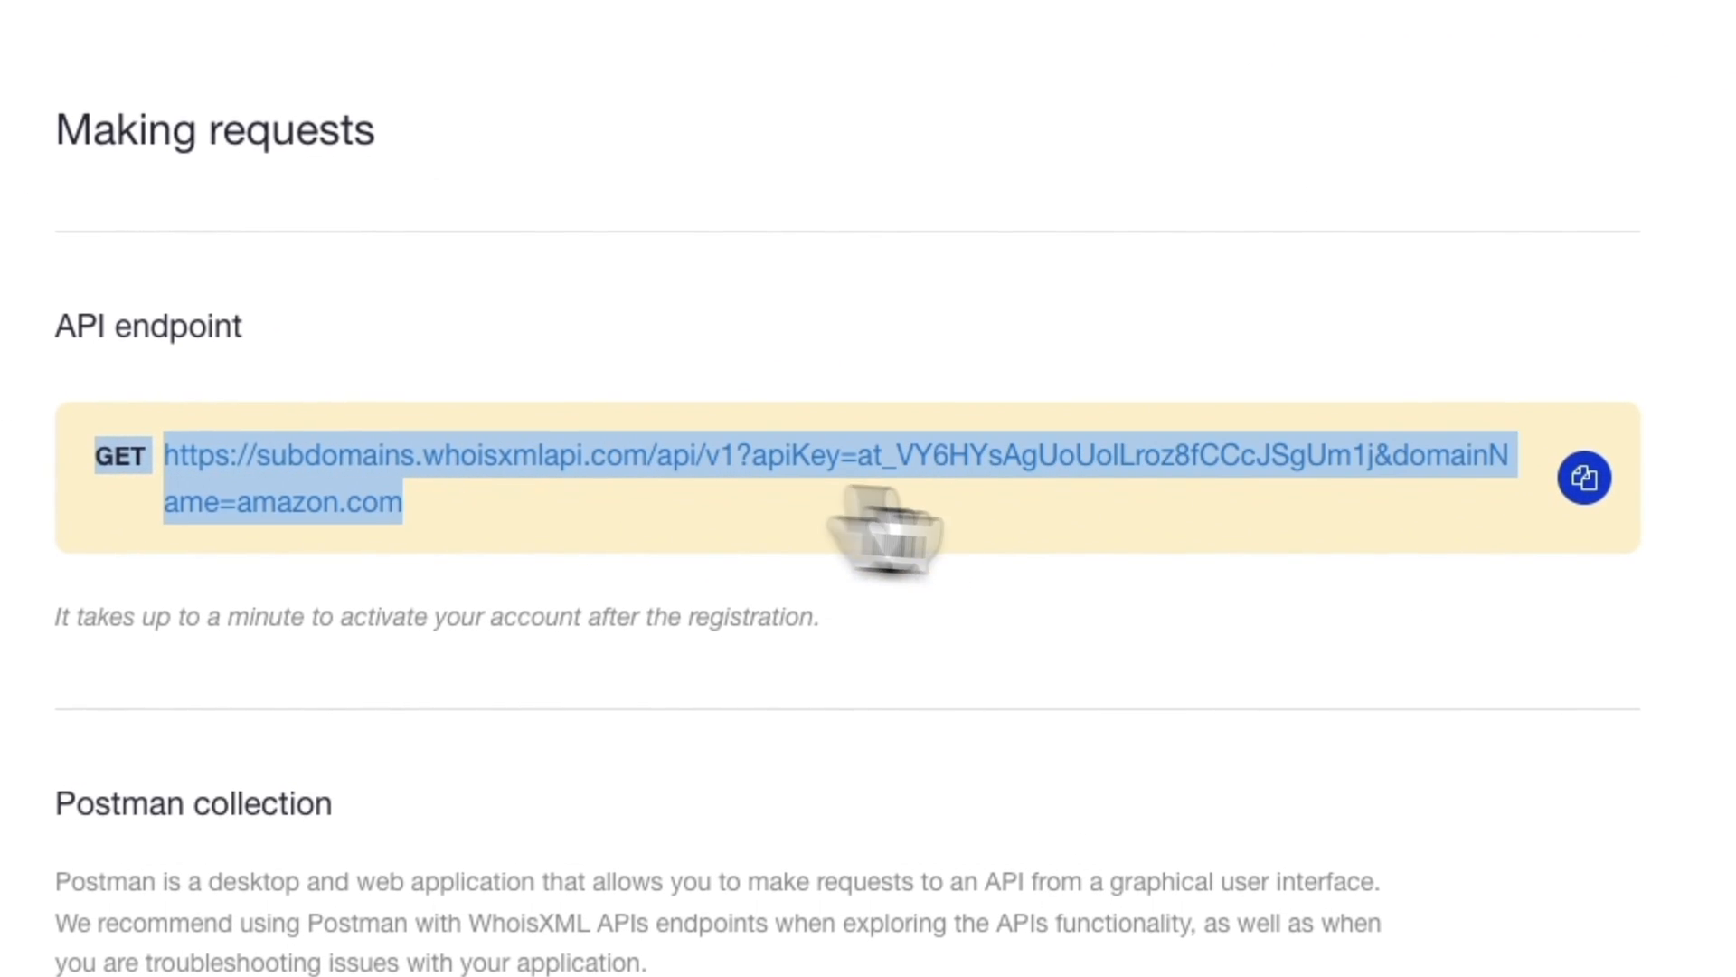
{"action": "left_click_drag", "start_coordinate": [888, 529], "coordinate": [1187, 540]}
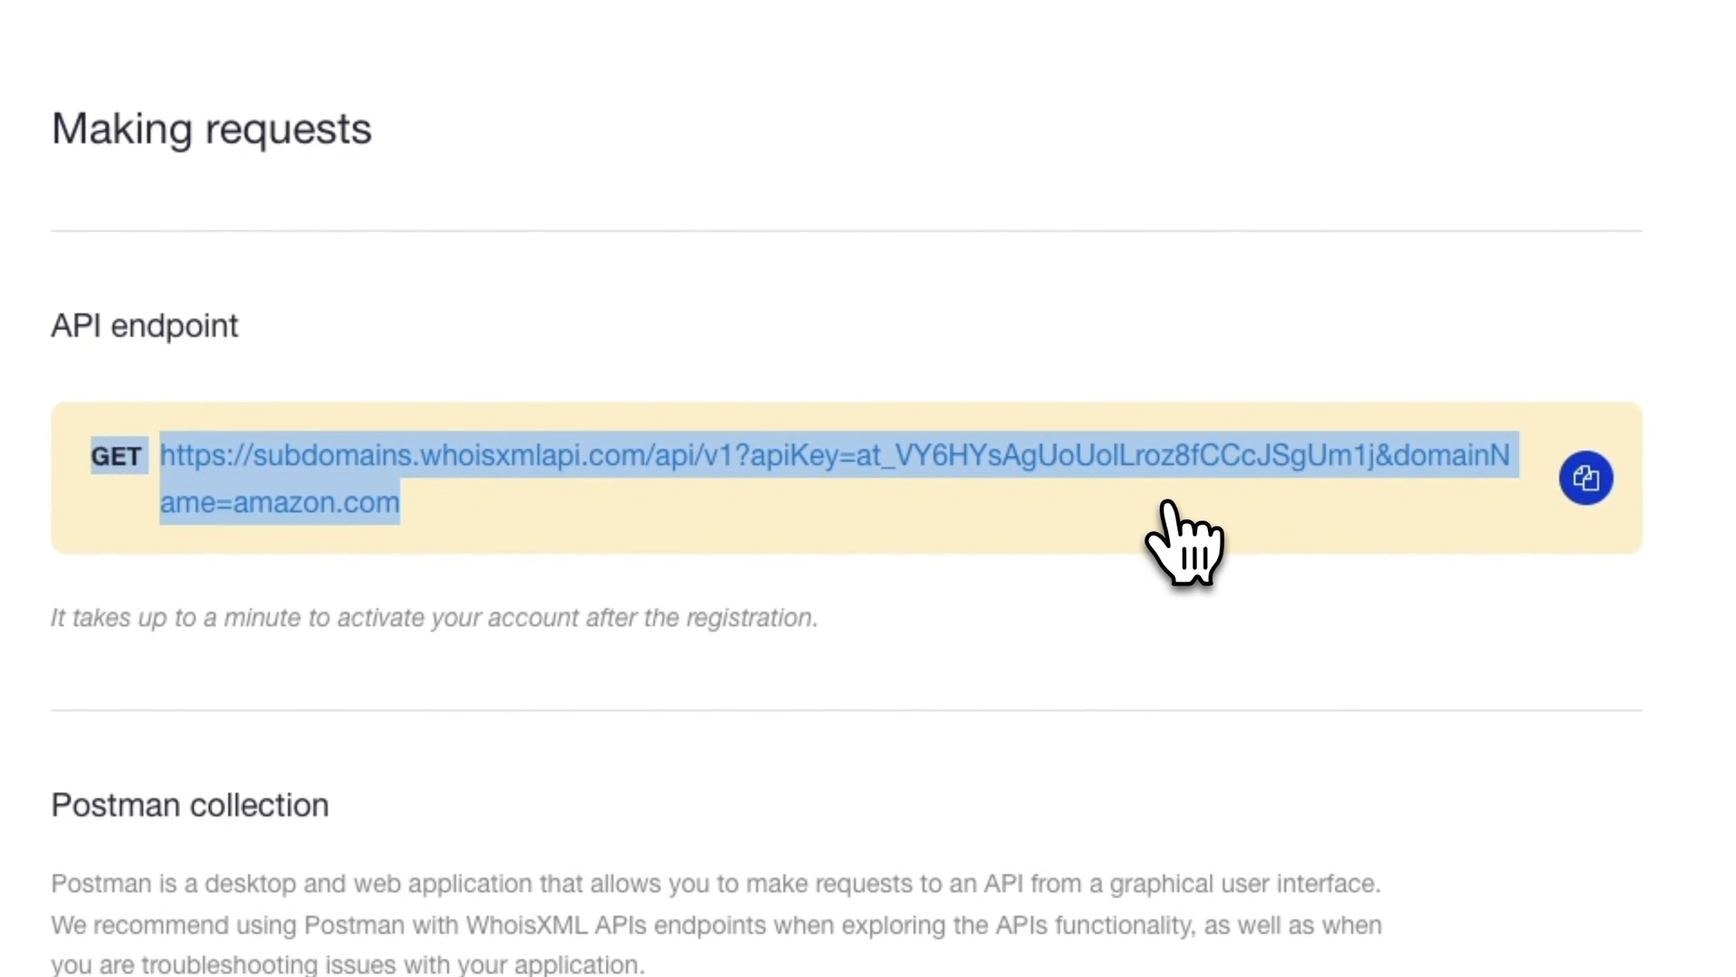
{"action": "left_click", "coordinate": [1186, 570]}
{"action": "scroll", "coordinate": [1154, 689], "scroll_direction": "down", "scroll_amount": 4}
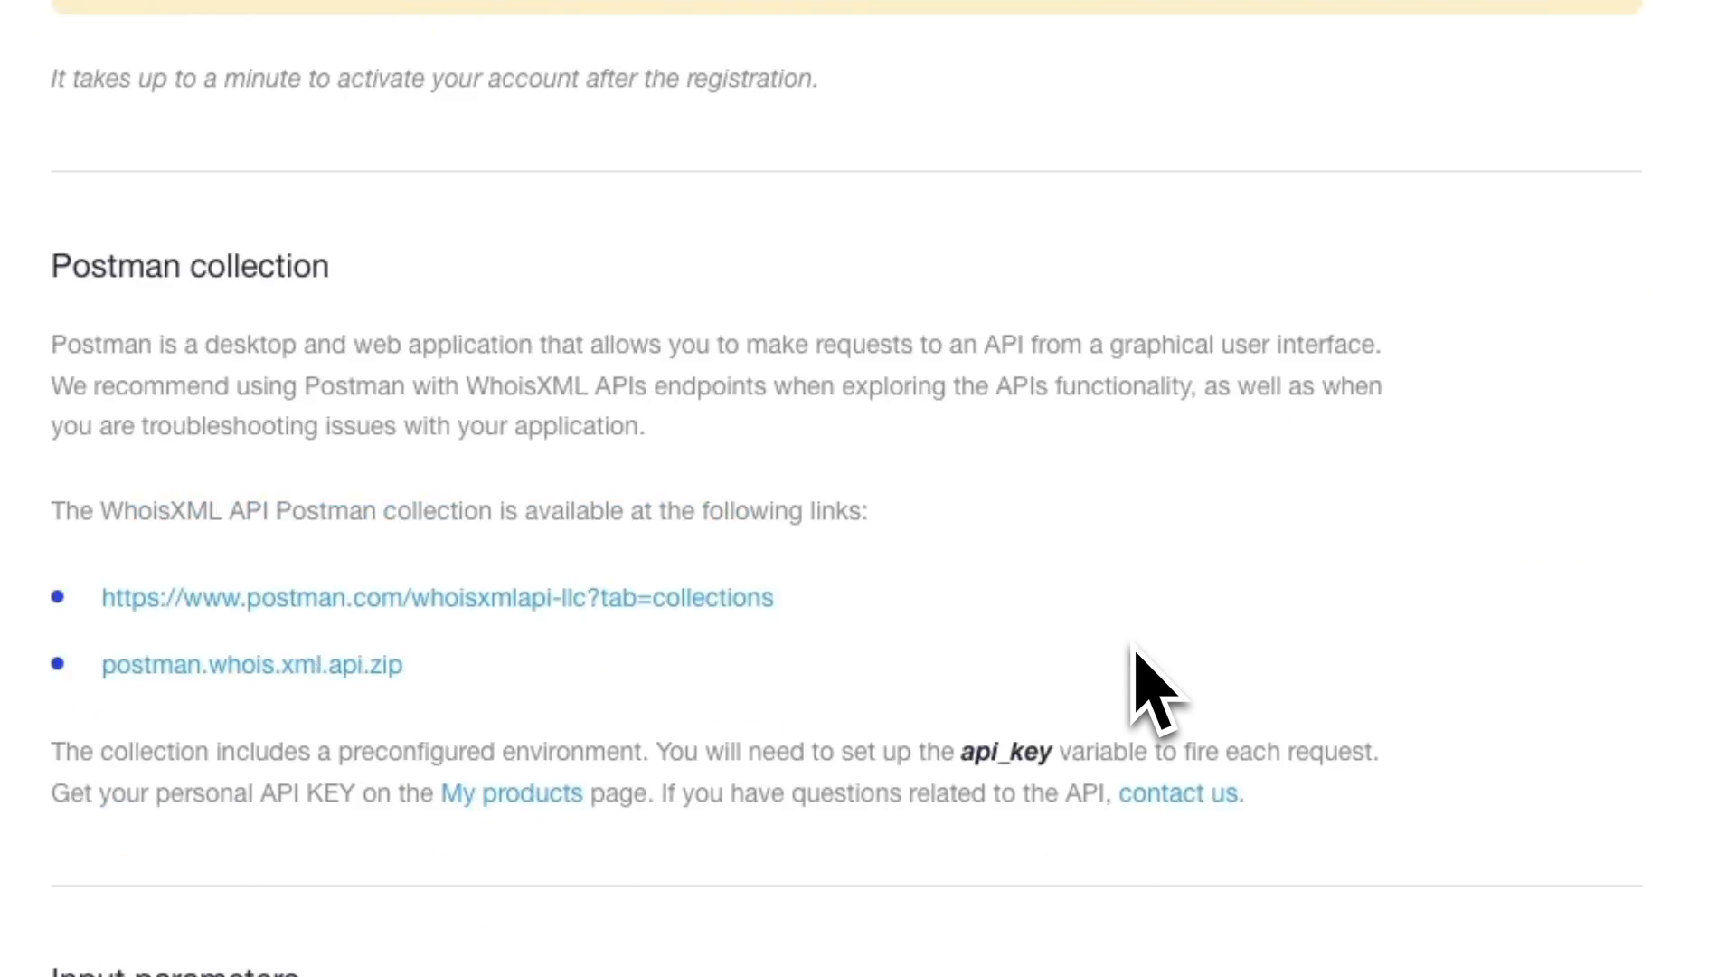
{"action": "scroll", "coordinate": [1154, 687], "scroll_direction": "down", "scroll_amount": 4}
{"action": "left_click_drag", "start_coordinate": [56, 583], "coordinate": [278, 902]}
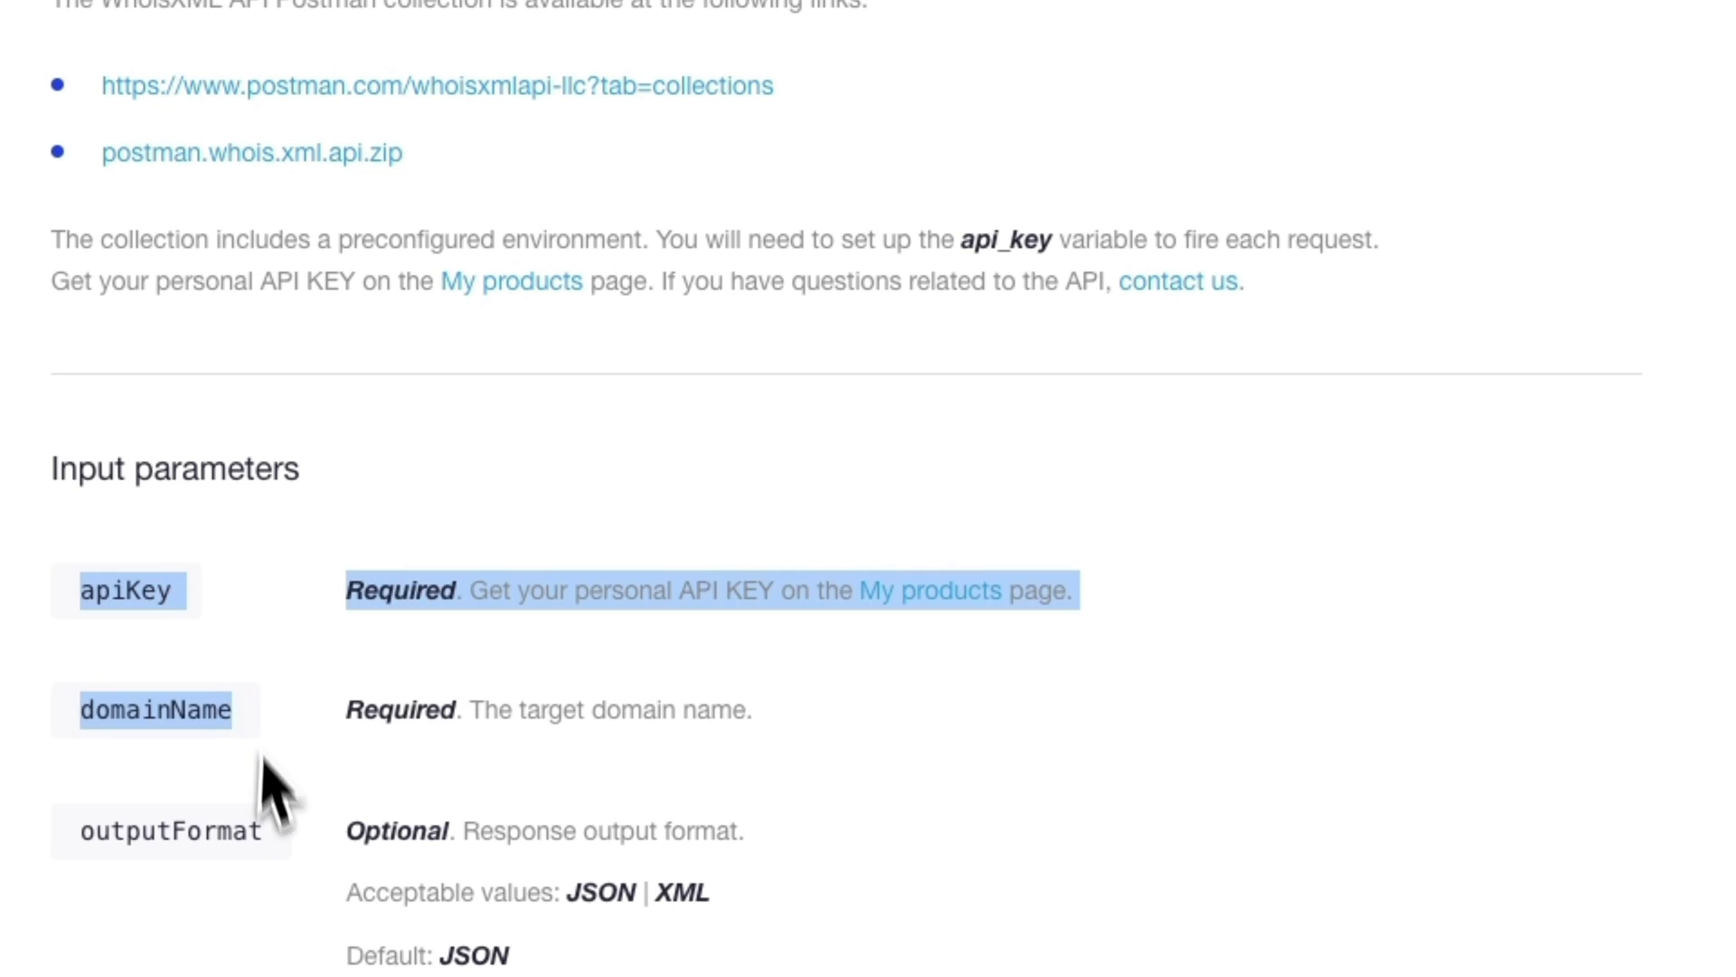
{"action": "left_click", "coordinate": [257, 868]}
{"action": "left_click_drag", "start_coordinate": [265, 830], "coordinate": [55, 584]}
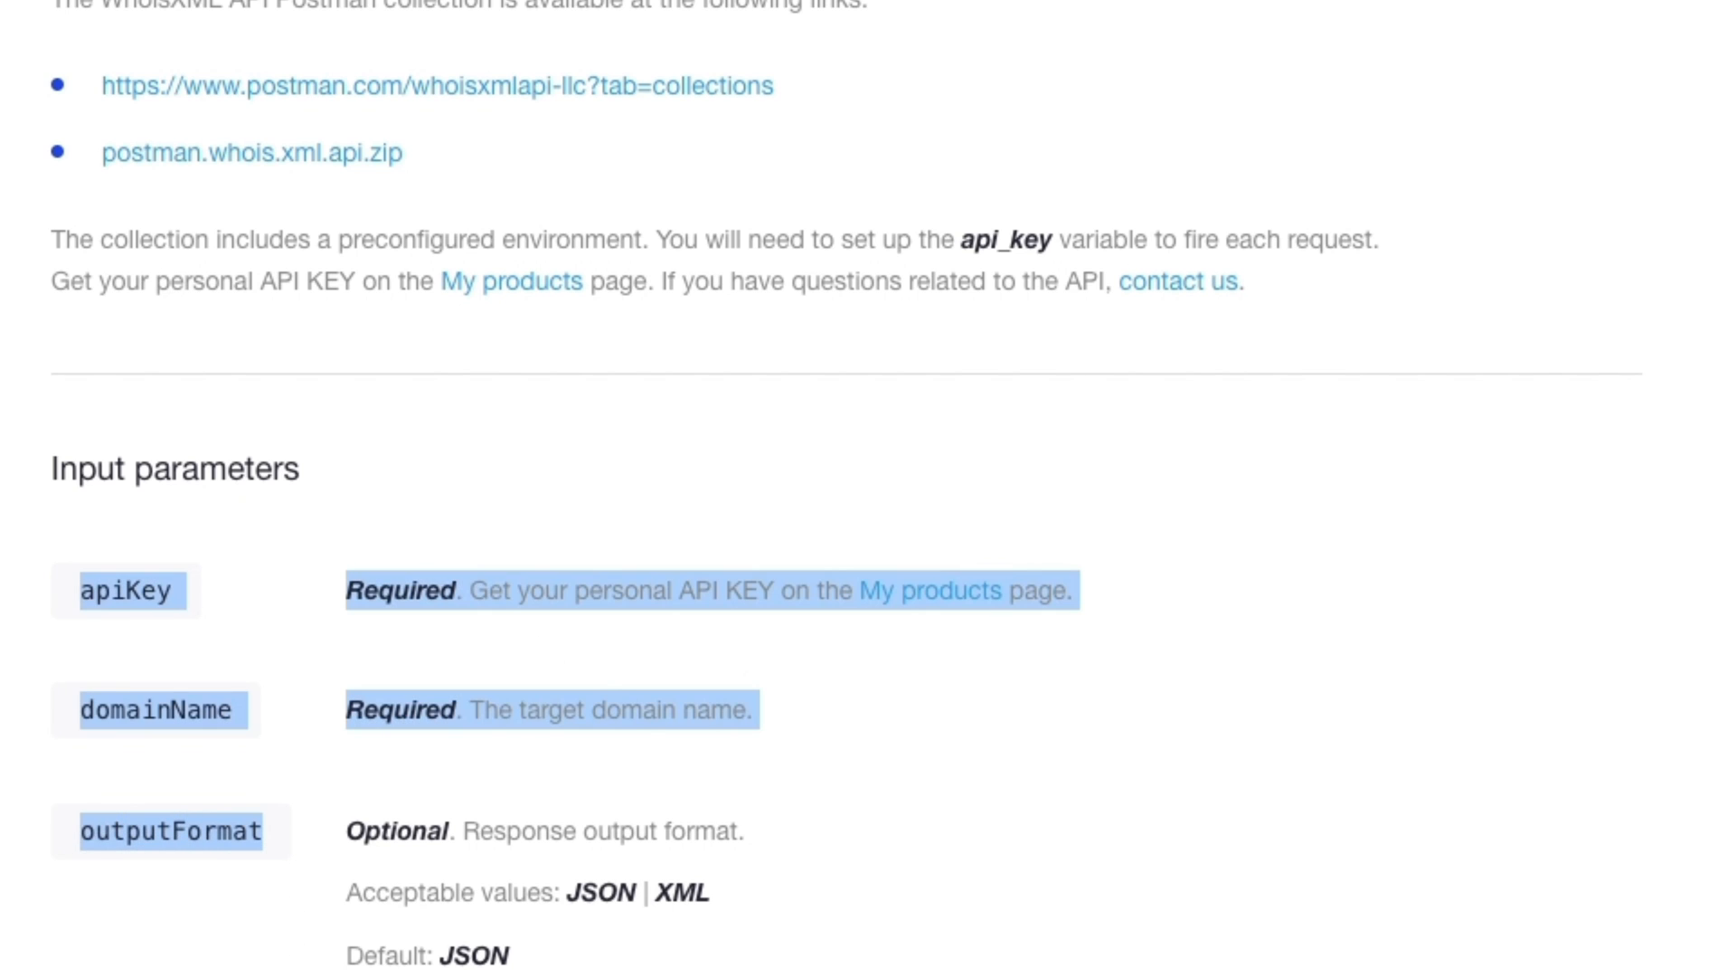
{"action": "double_click", "coordinate": [143, 830]}
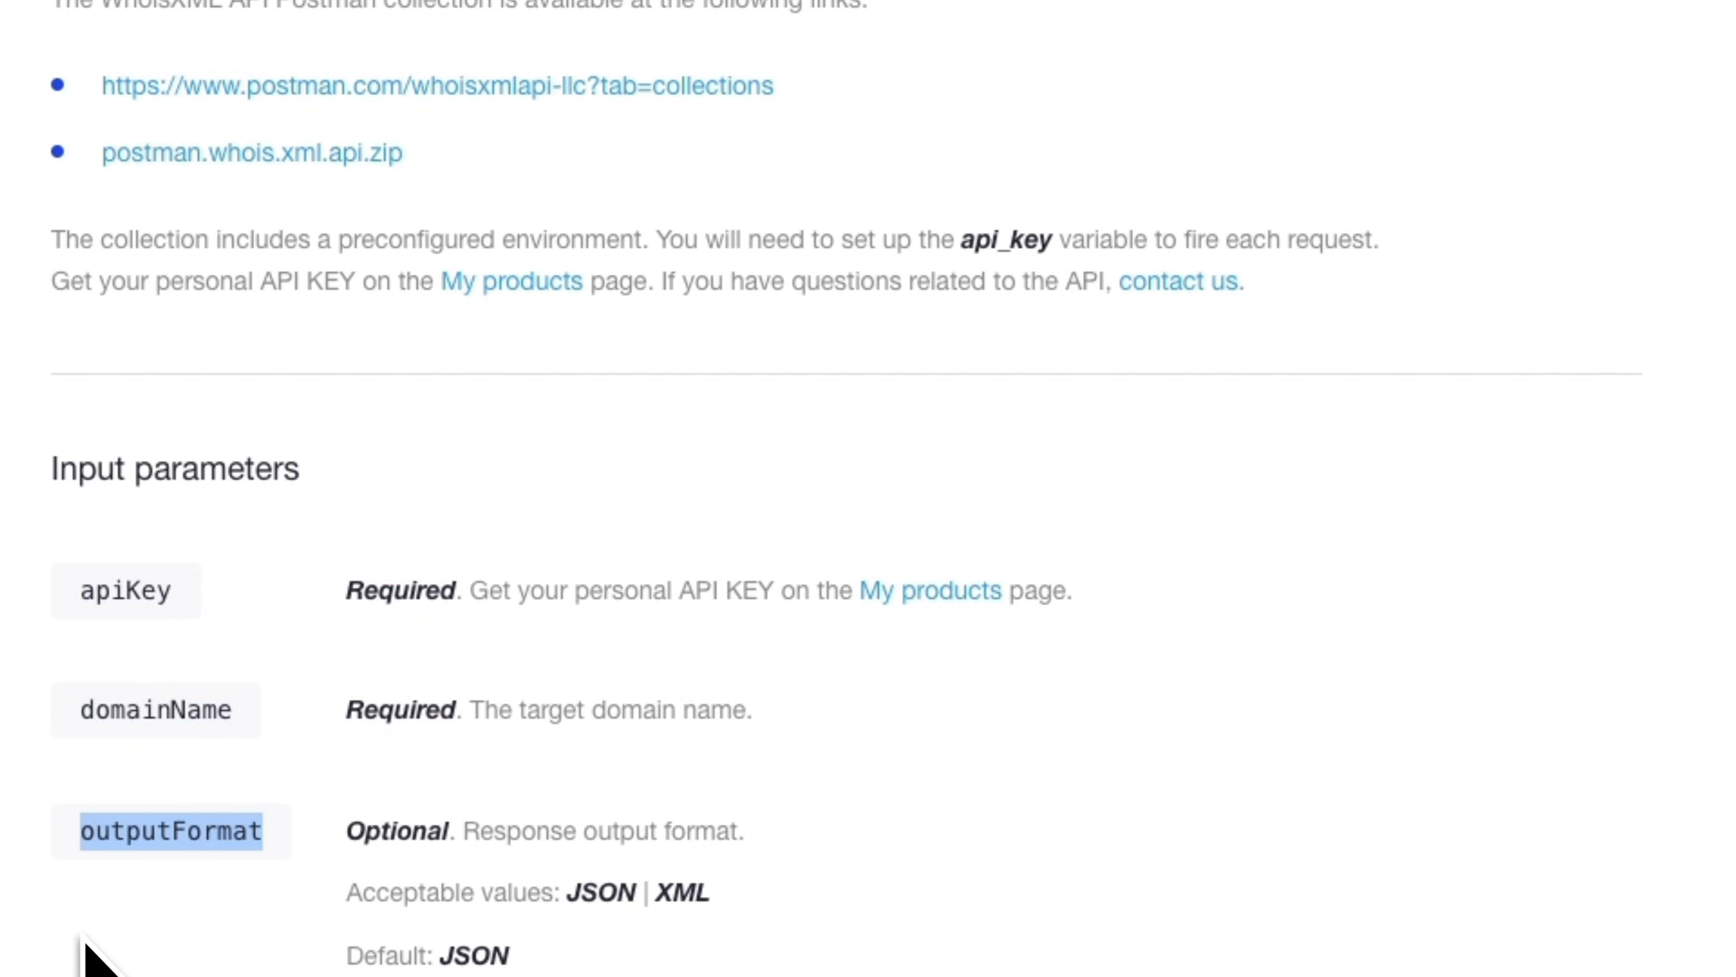
{"action": "left_click", "coordinate": [128, 596]}
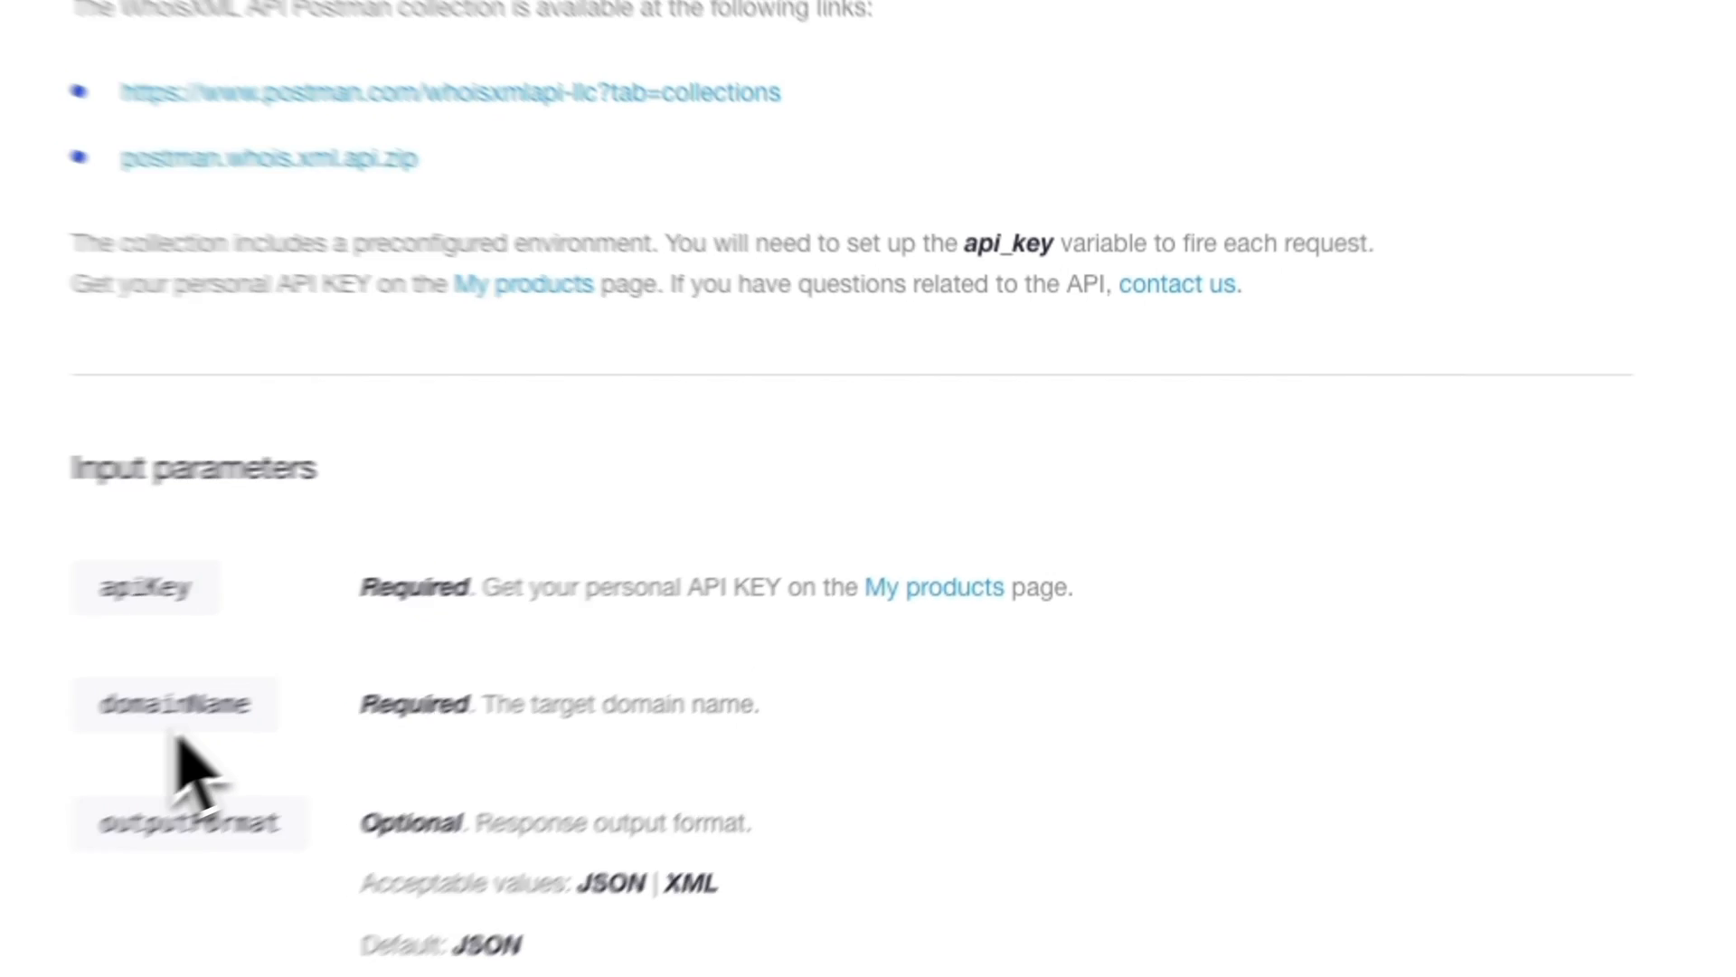
{"action": "scroll", "coordinate": [639, 604], "scroll_direction": "up", "scroll_amount": 3}
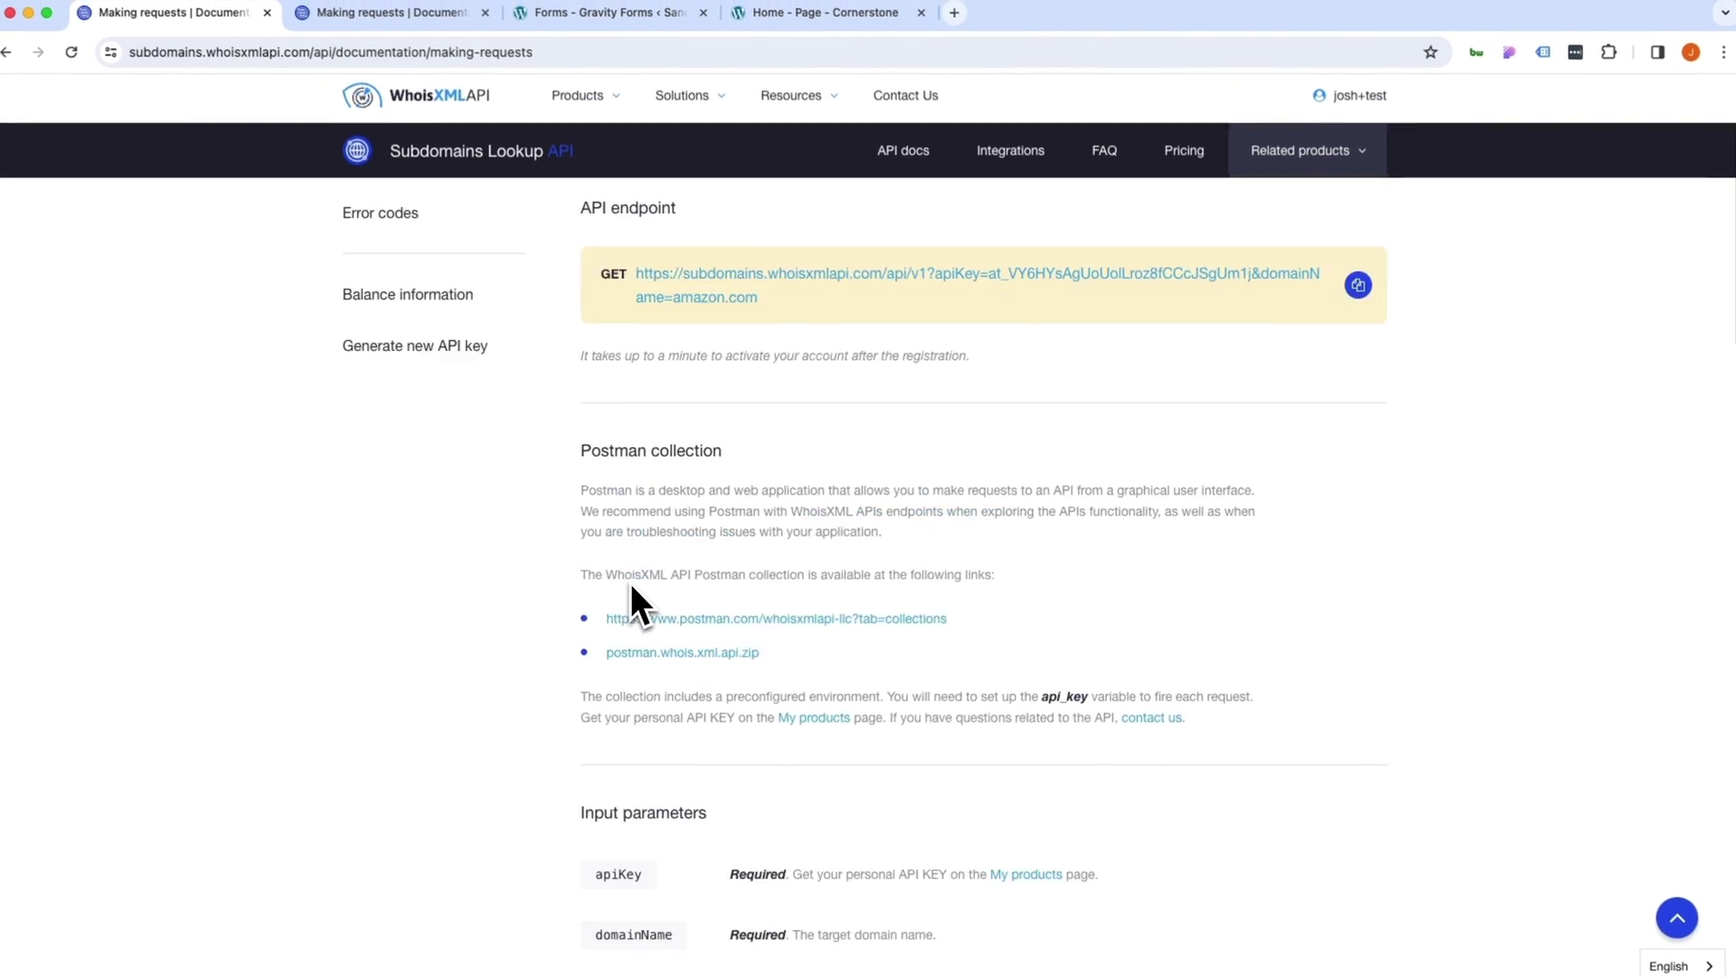
{"action": "scroll", "coordinate": [634, 580], "scroll_direction": "up", "scroll_amount": 3}
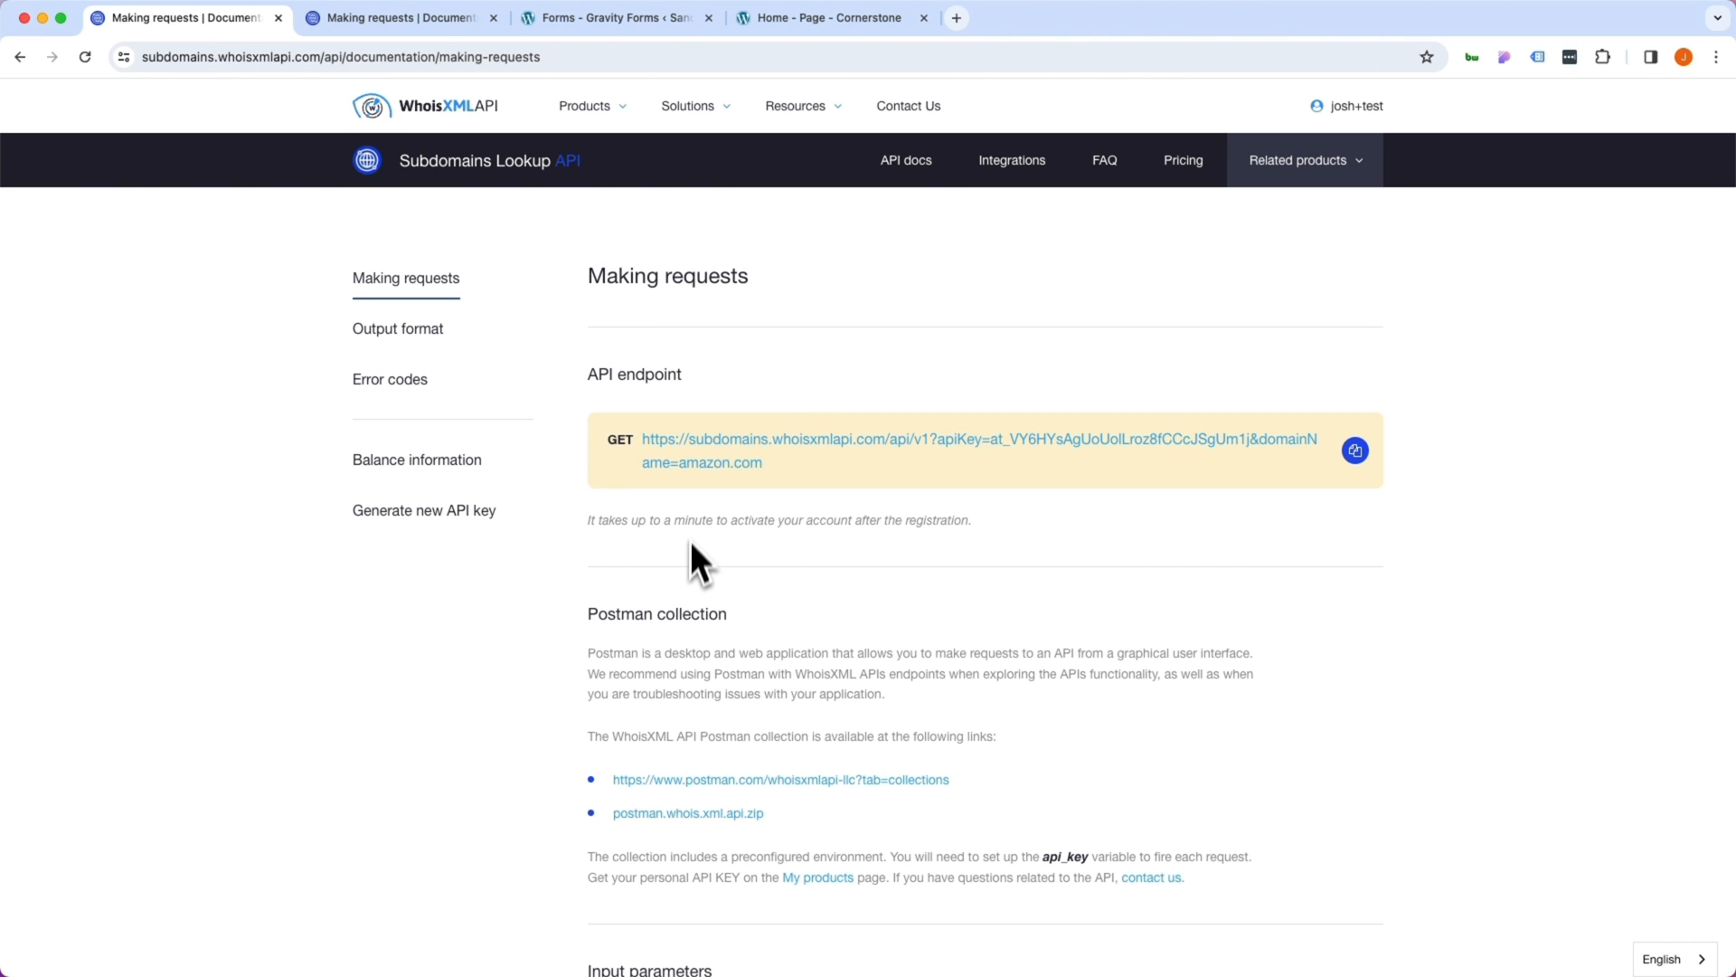
{"action": "left_click_drag", "start_coordinate": [644, 438], "coordinate": [1164, 407]}
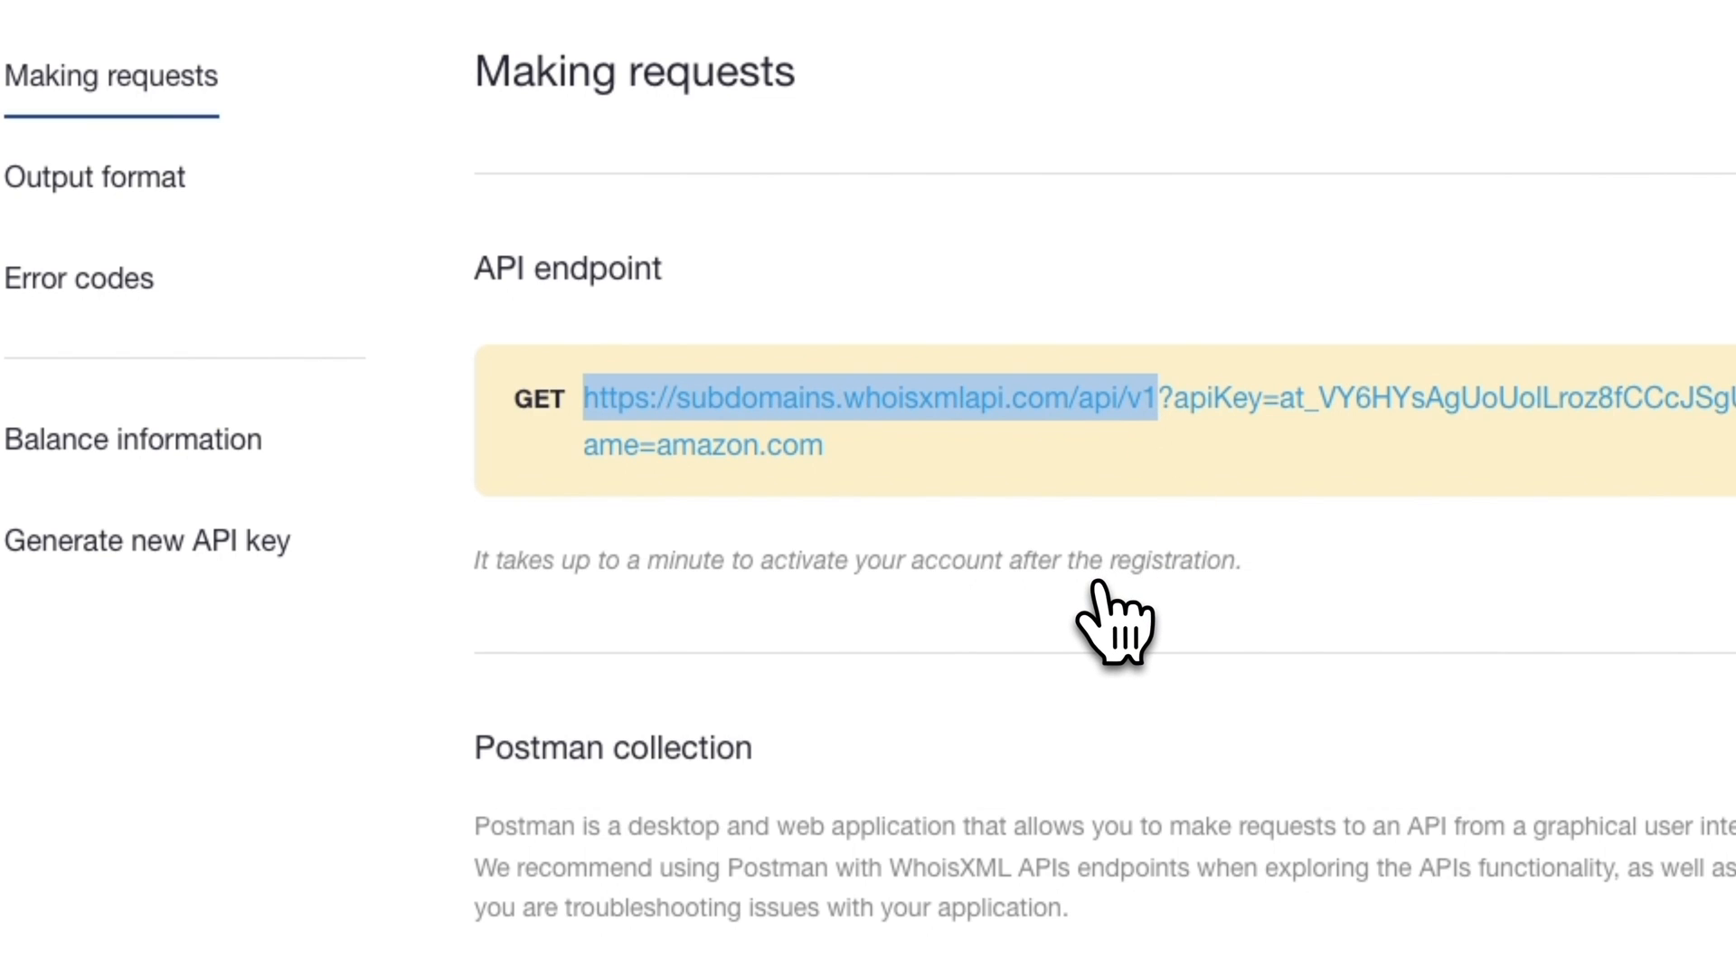
{"action": "left_click", "coordinate": [573, 46]}
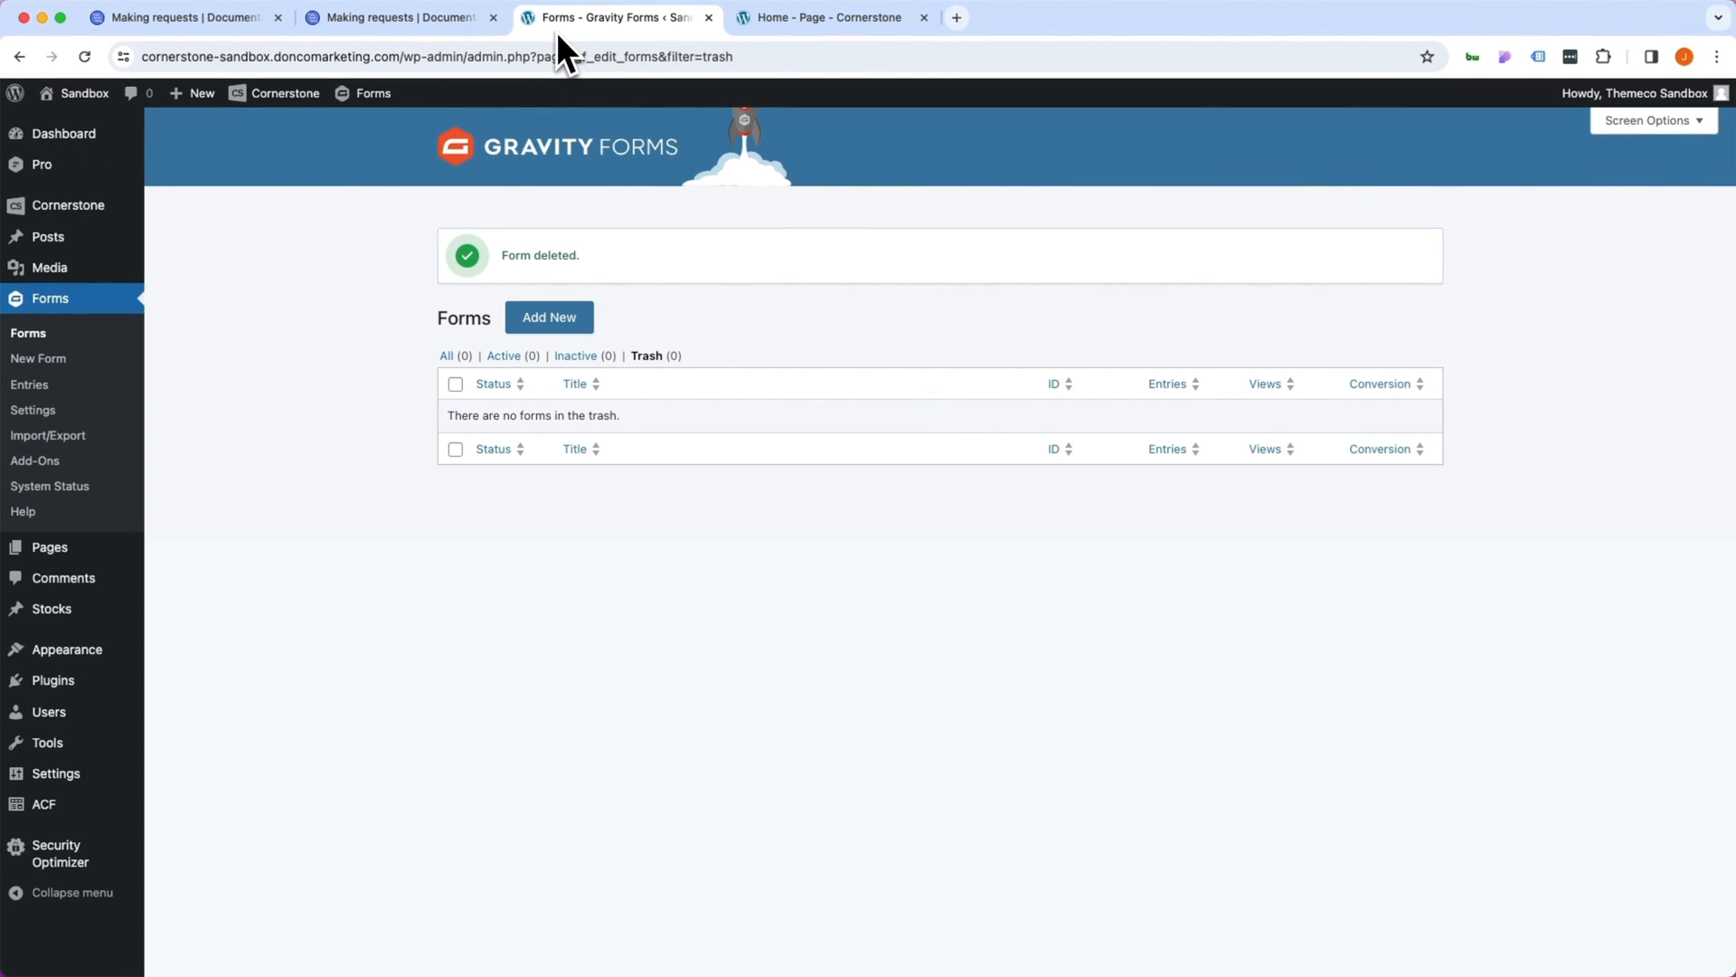
{"action": "mouse_move", "coordinate": [69, 206]}
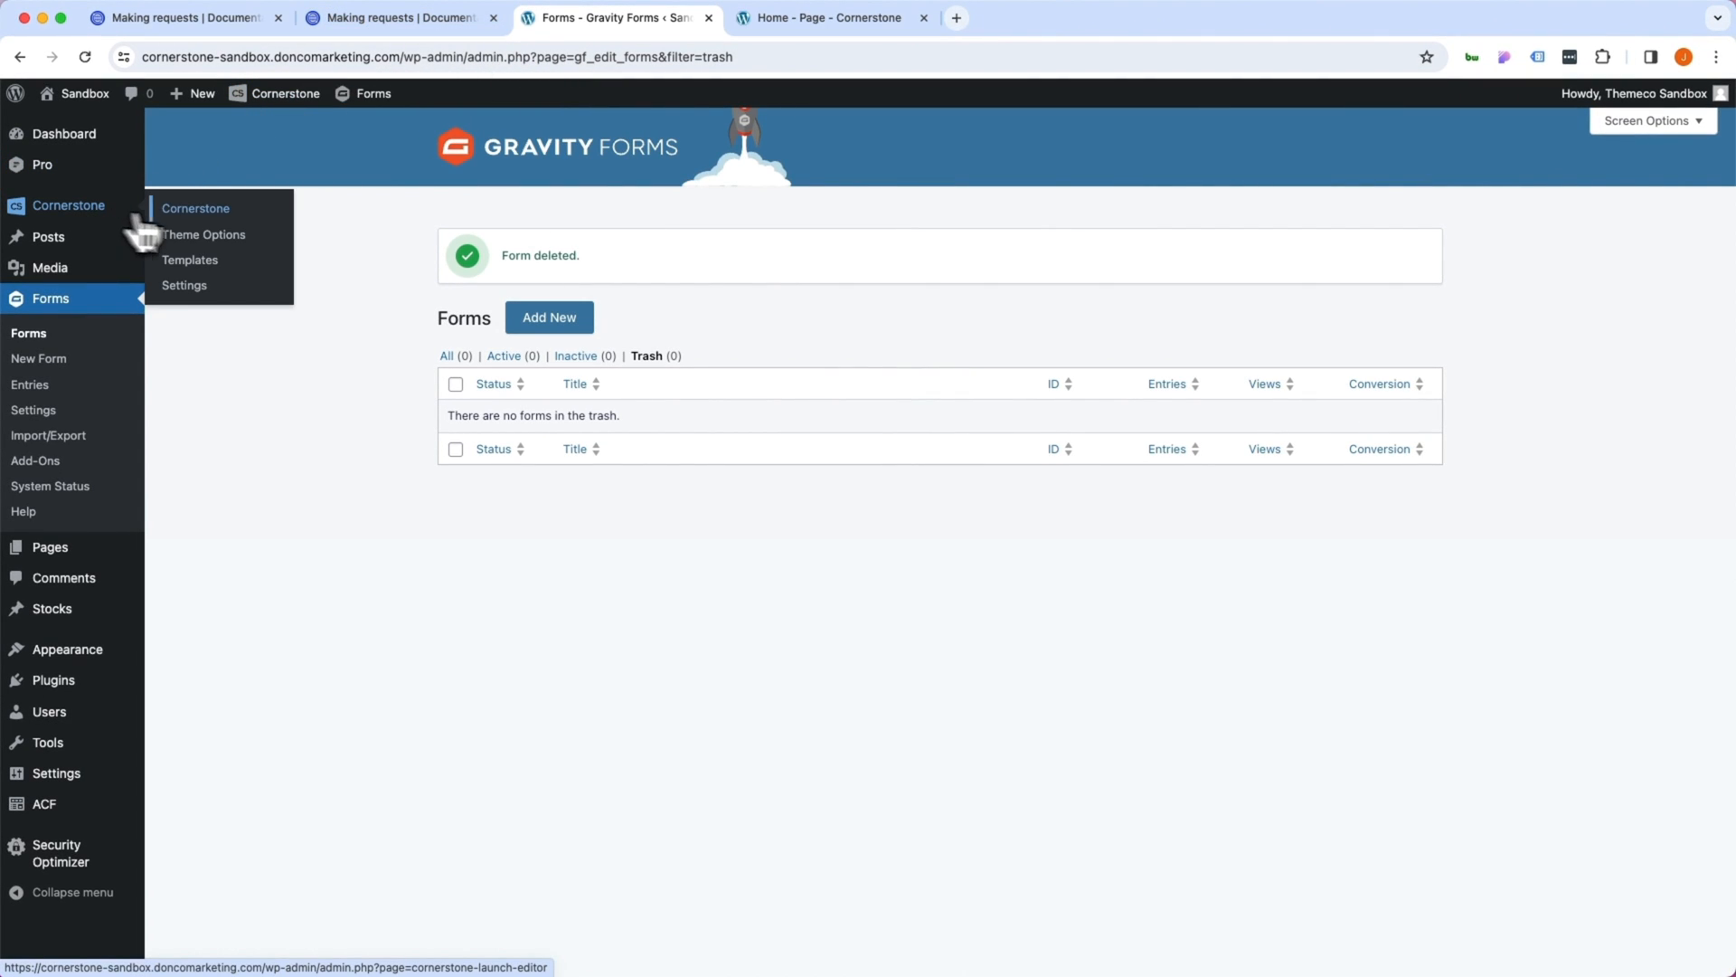
{"action": "left_click", "coordinate": [181, 284]}
{"action": "scroll", "coordinate": [190, 326], "scroll_direction": "down", "scroll_amount": 5}
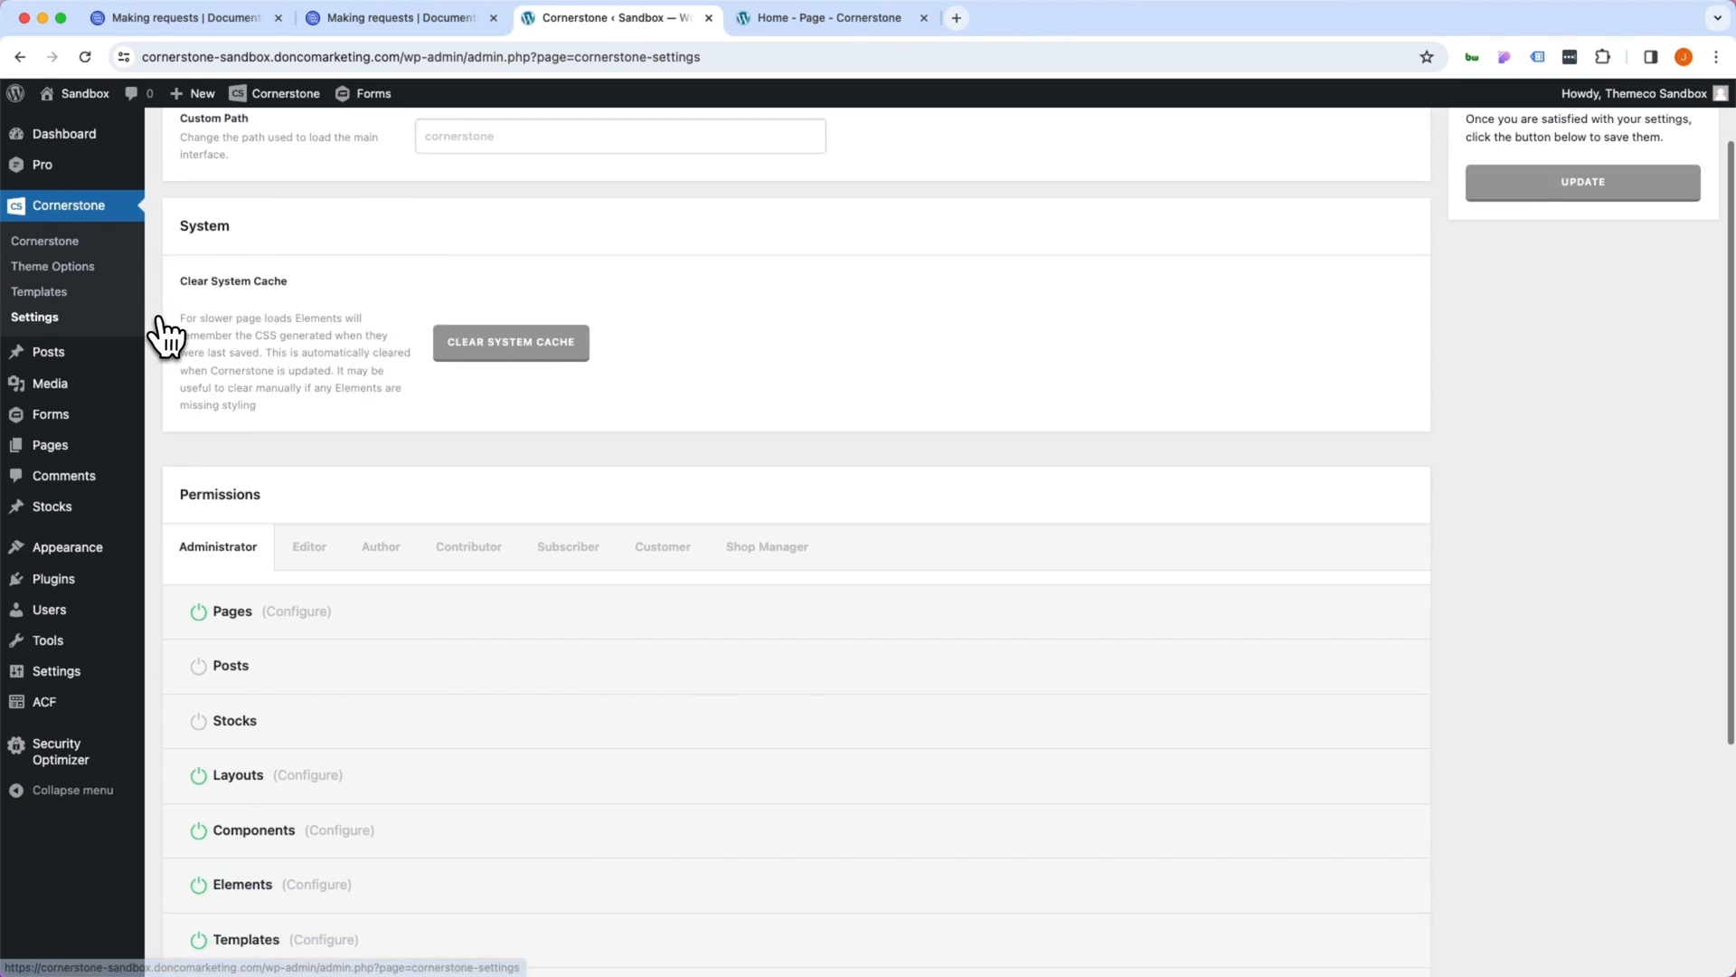
{"action": "scroll", "coordinate": [163, 326], "scroll_direction": "down", "scroll_amount": 5}
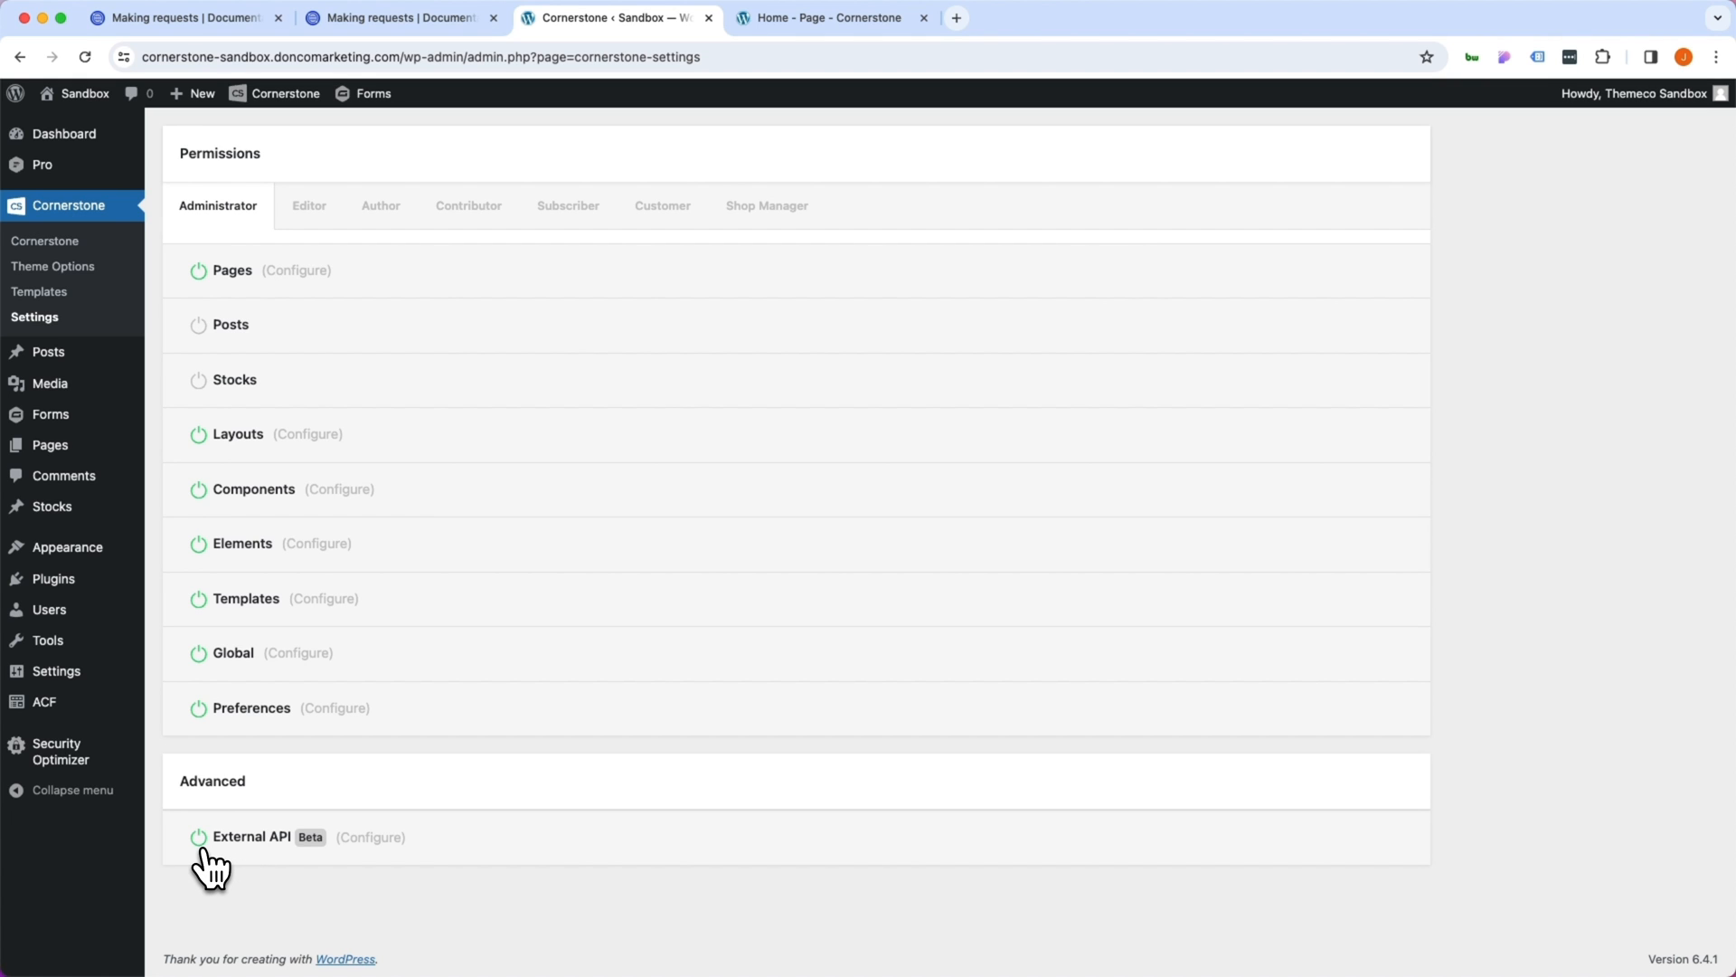
{"action": "left_click", "coordinate": [369, 838]}
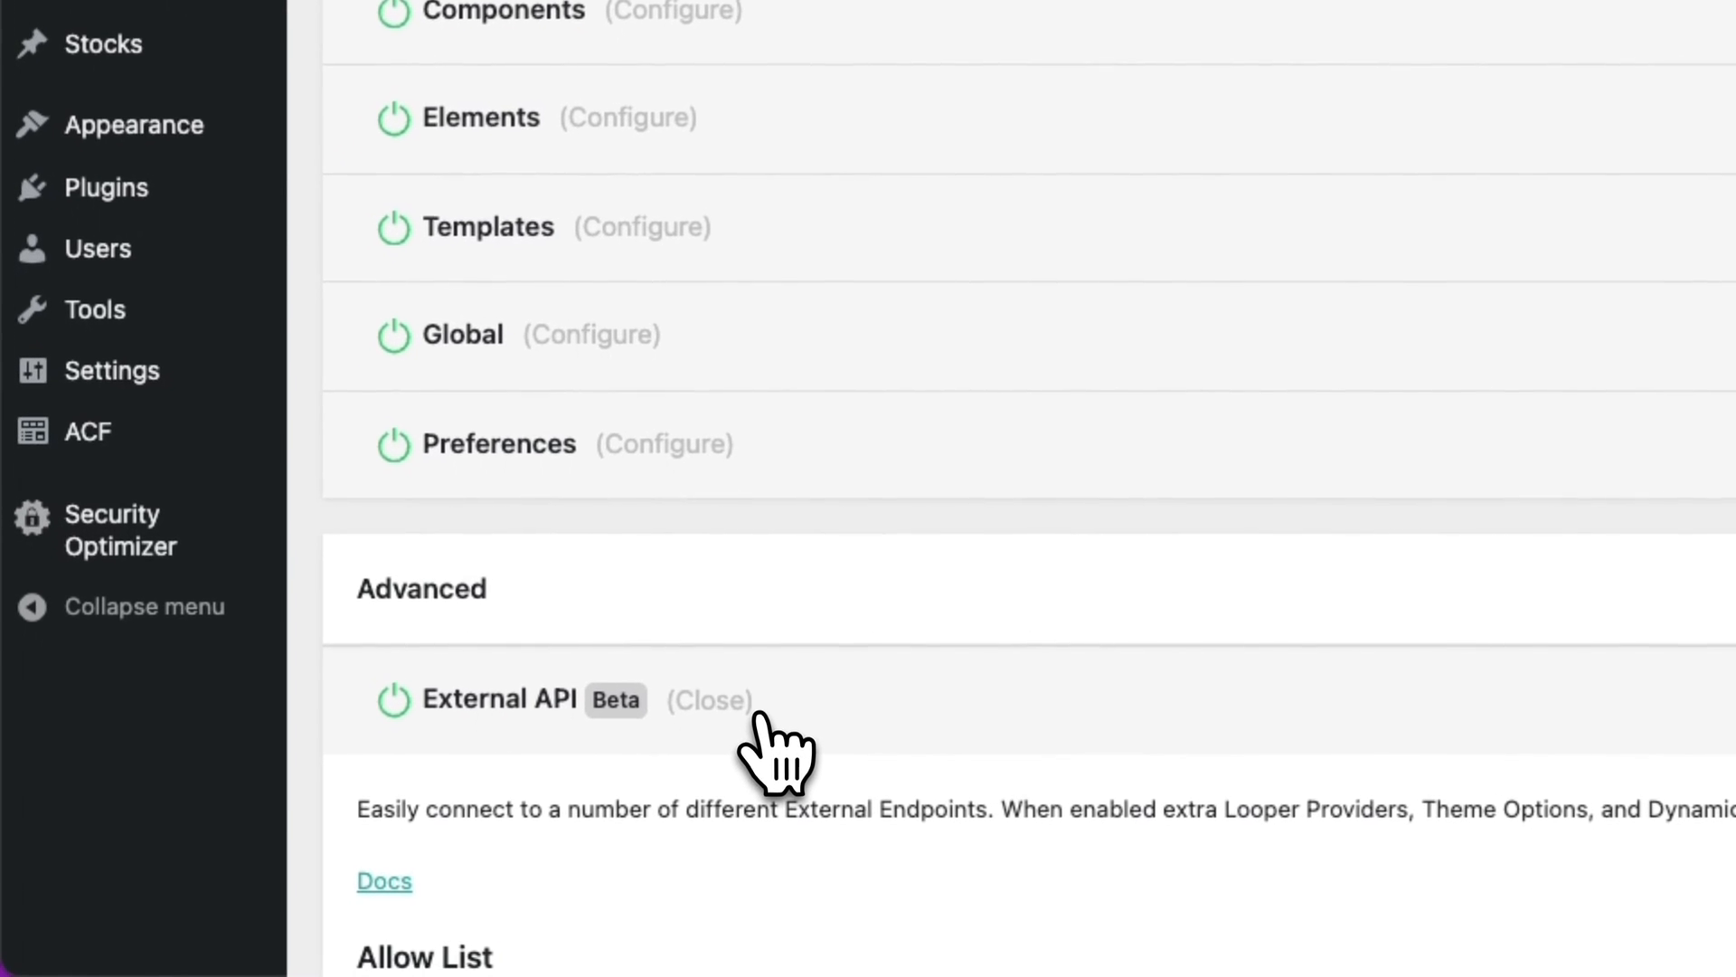
{"action": "scroll", "coordinate": [767, 732], "scroll_direction": "down", "scroll_amount": 5}
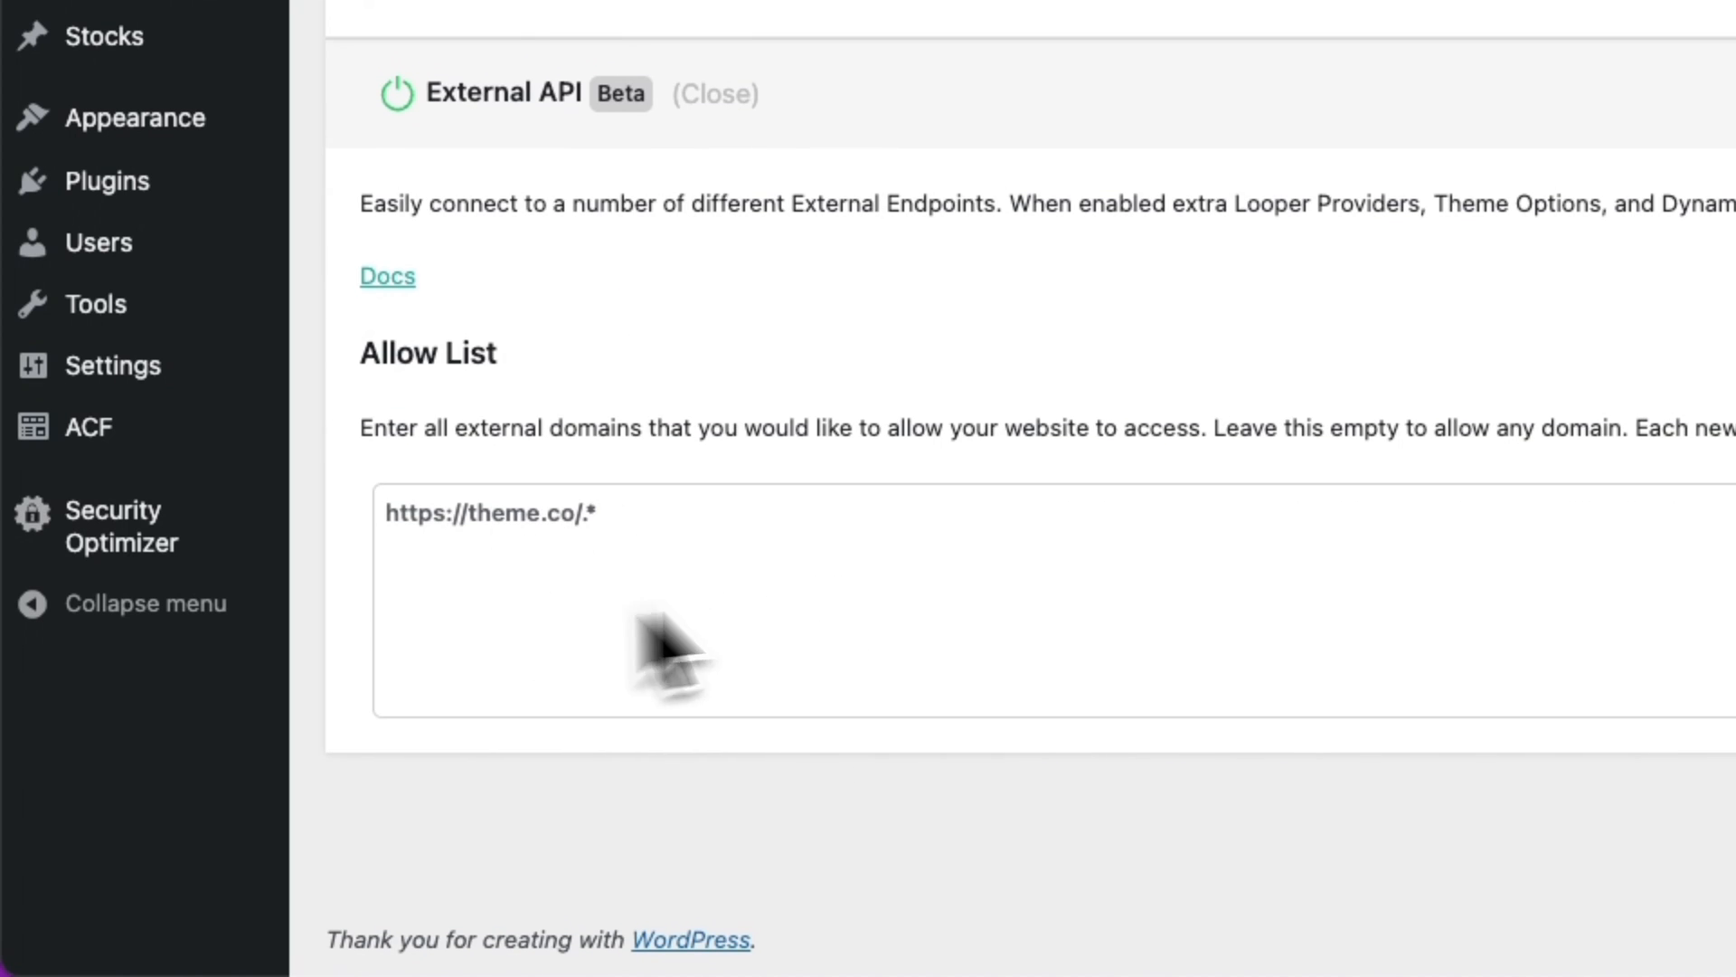
{"action": "left_click", "coordinate": [577, 604]}
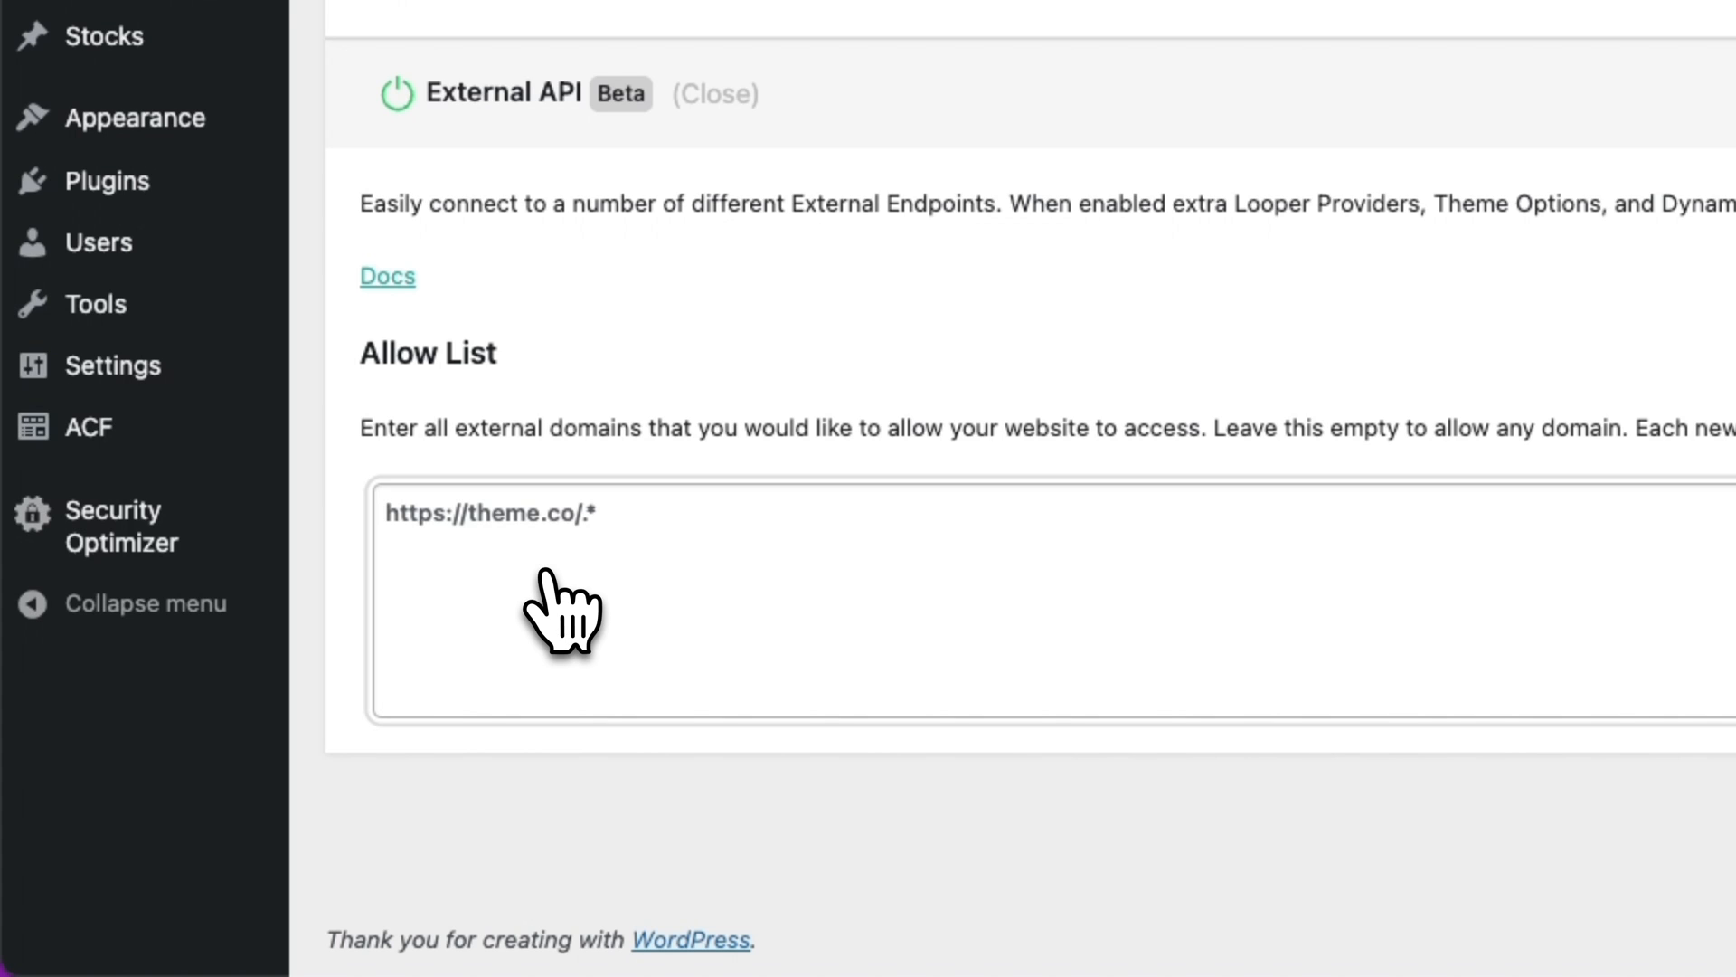
{"action": "type", "text": "https://subdomains.whoisxmlapi.com/api/v1"}
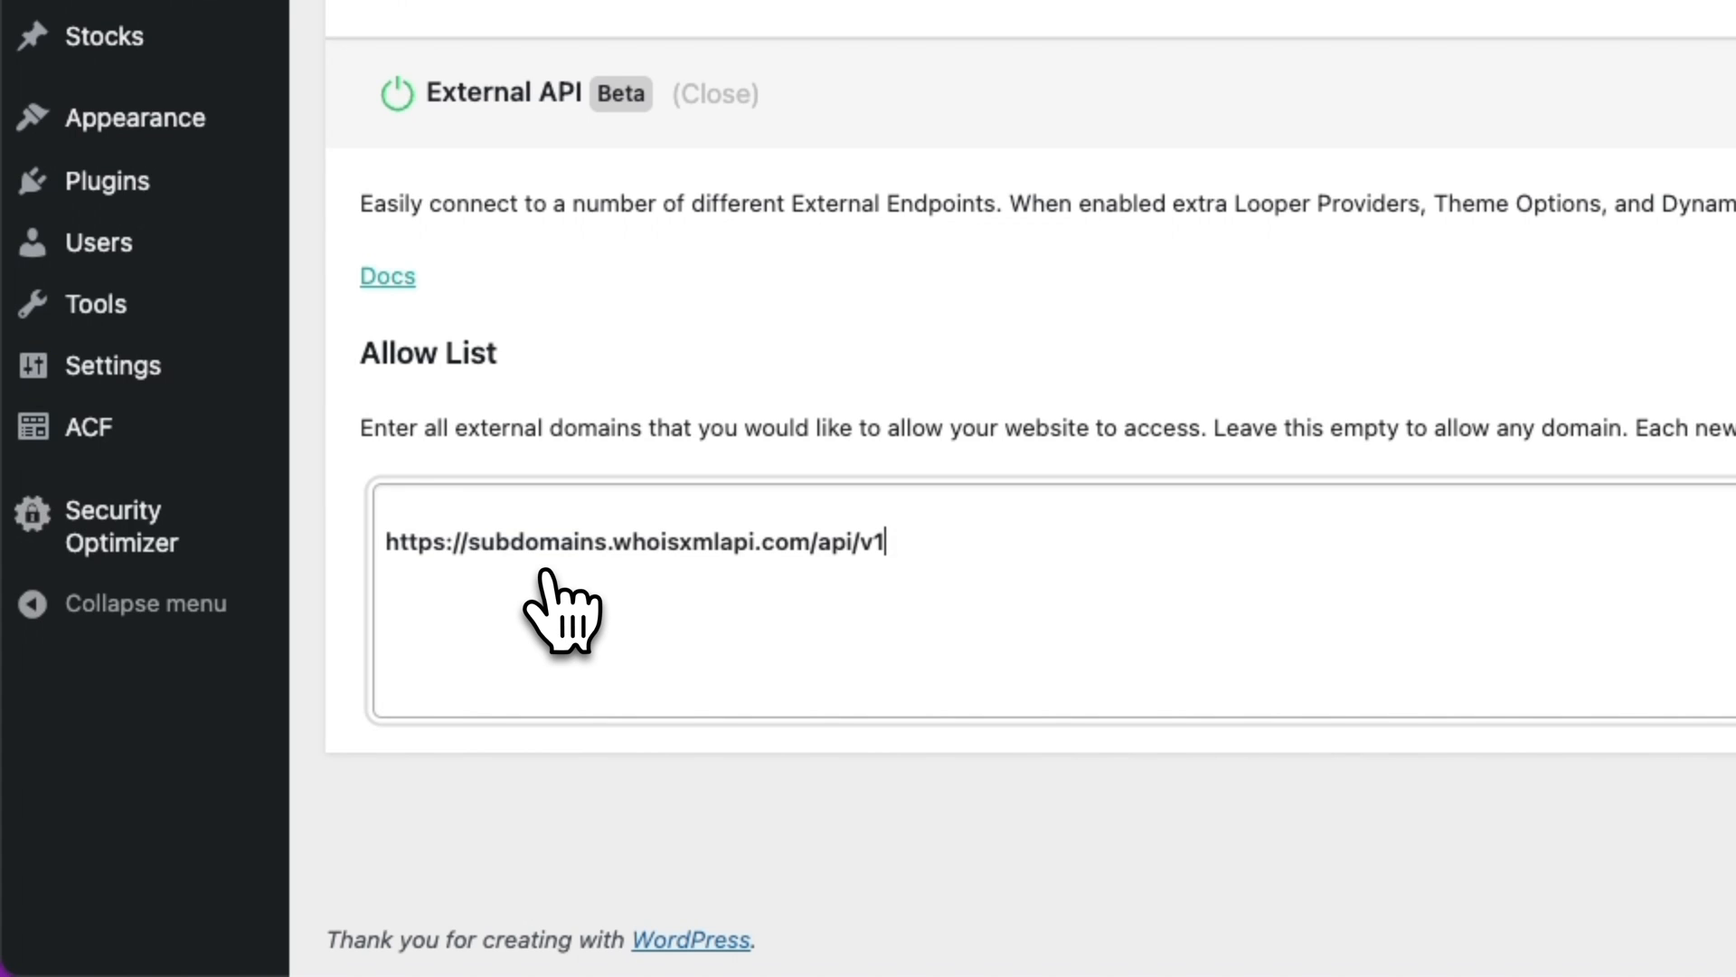
{"action": "key", "text": "shift+Home"}
{"action": "key", "text": "Left"}
{"action": "key", "text": "BackSpace"}
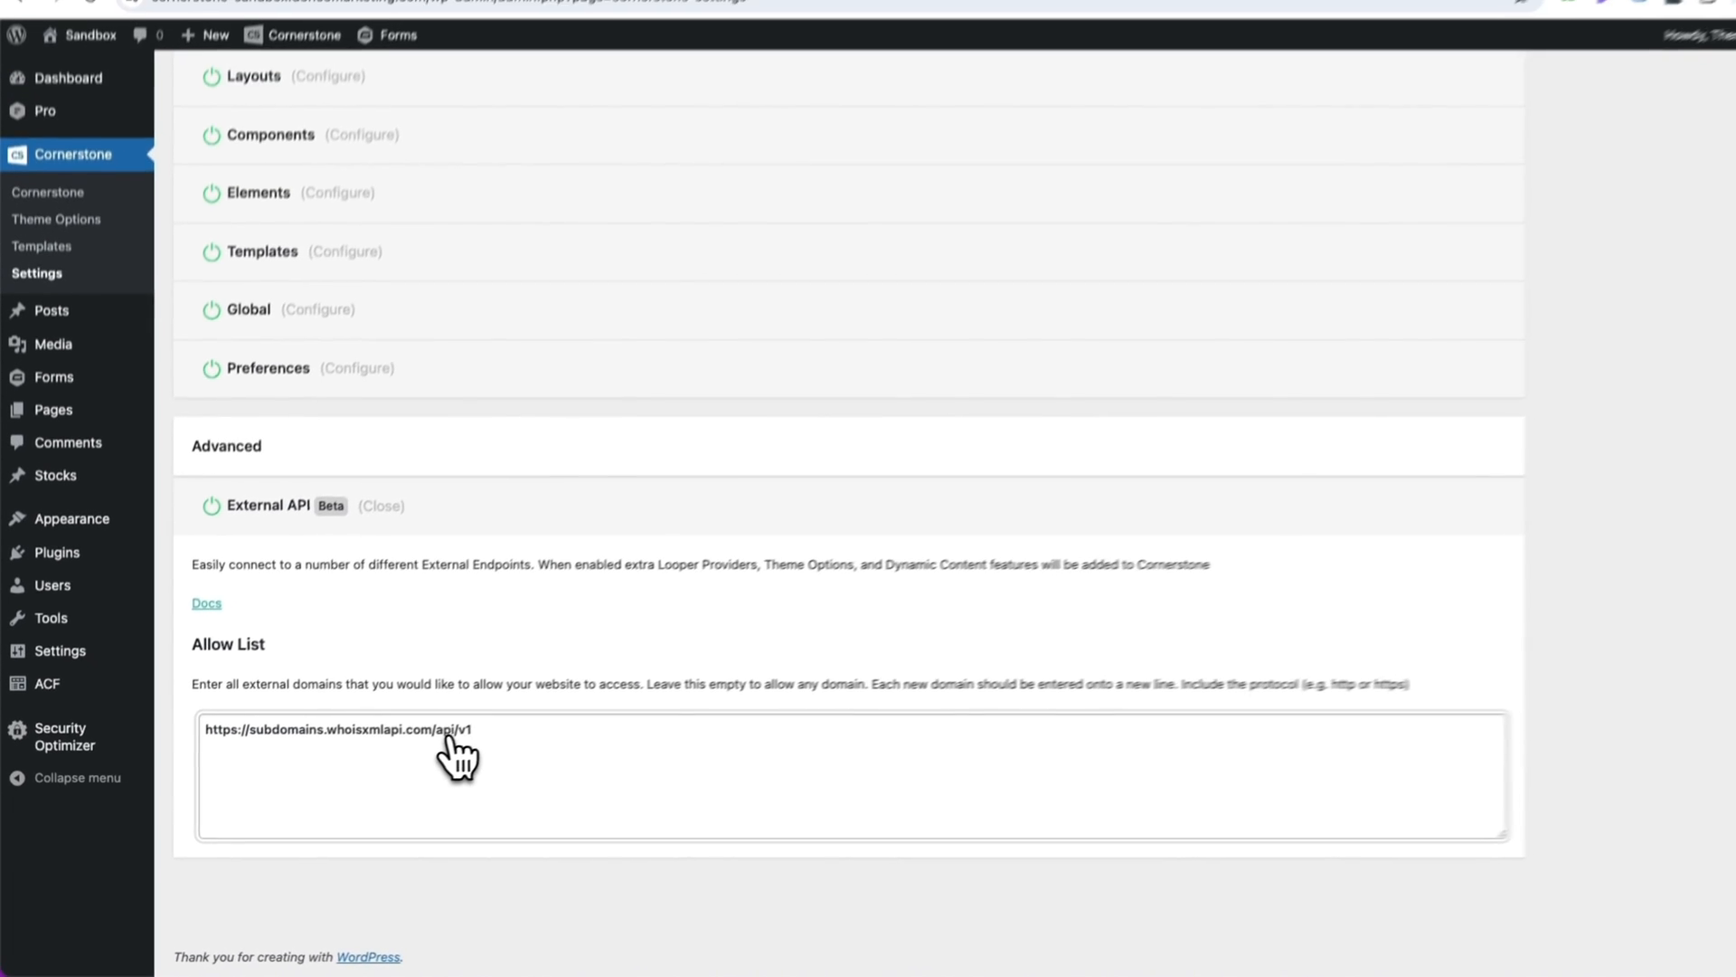
{"action": "scroll", "coordinate": [468, 766], "scroll_direction": "up", "scroll_amount": 10}
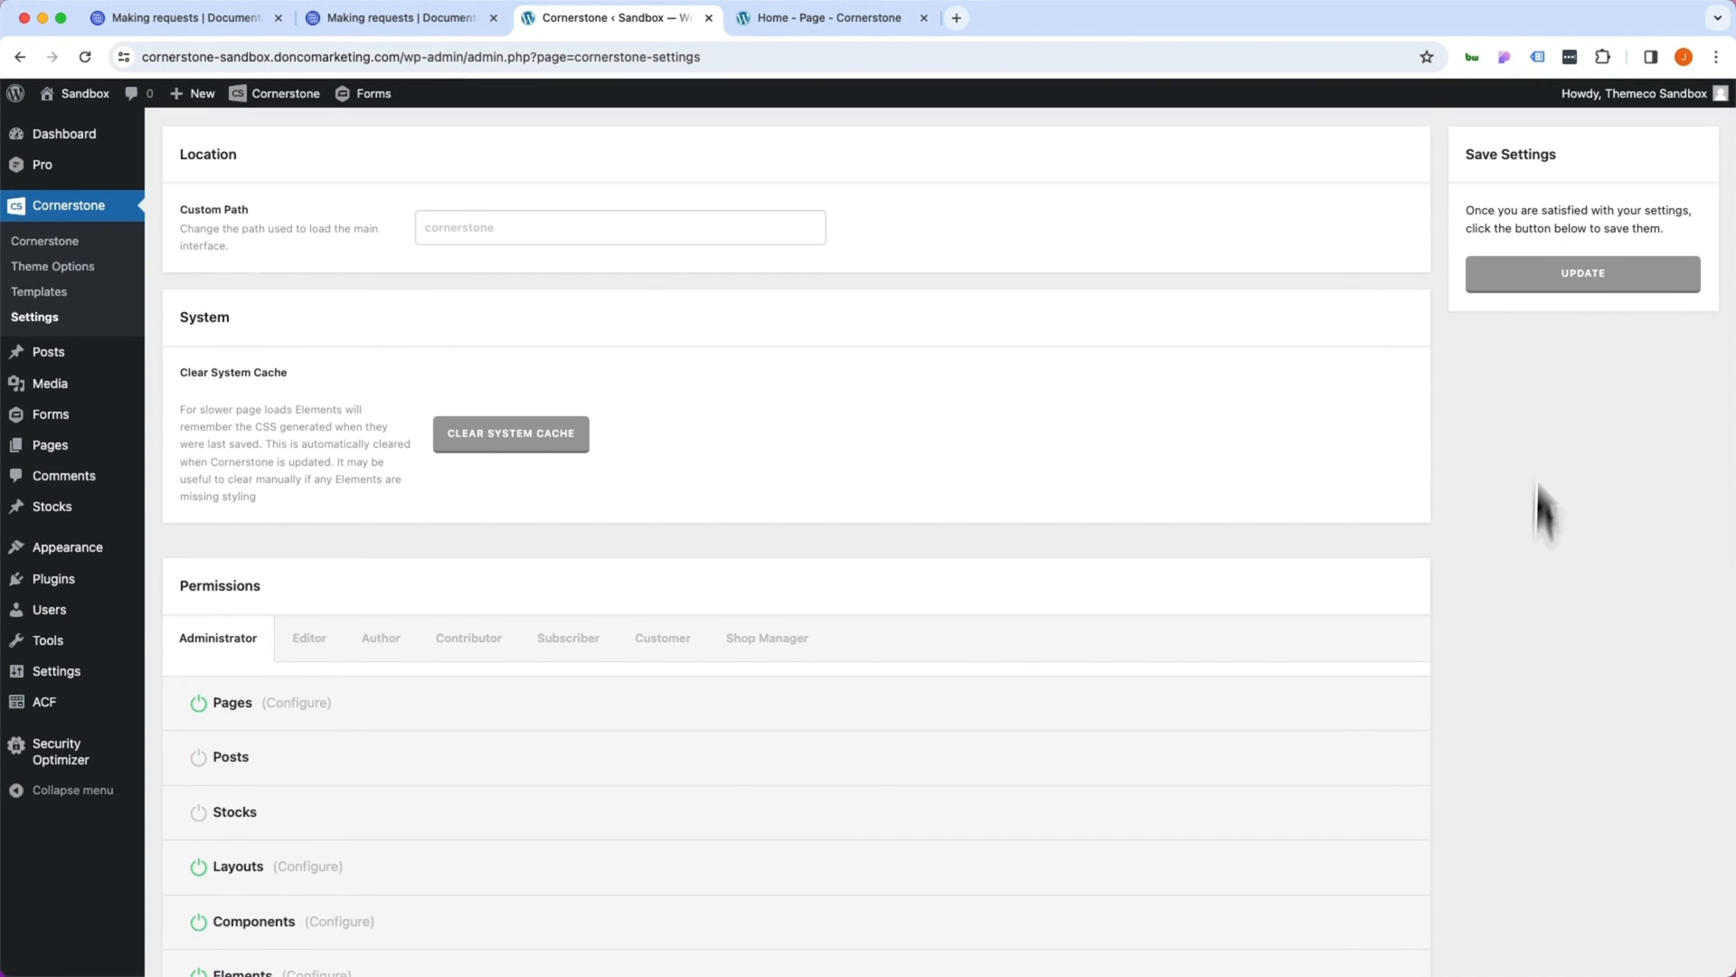
Save the Cornerstone settings and create a blank Gravity Form titled Subdomain Lookup
{"action": "left_click", "coordinate": [1582, 271]}
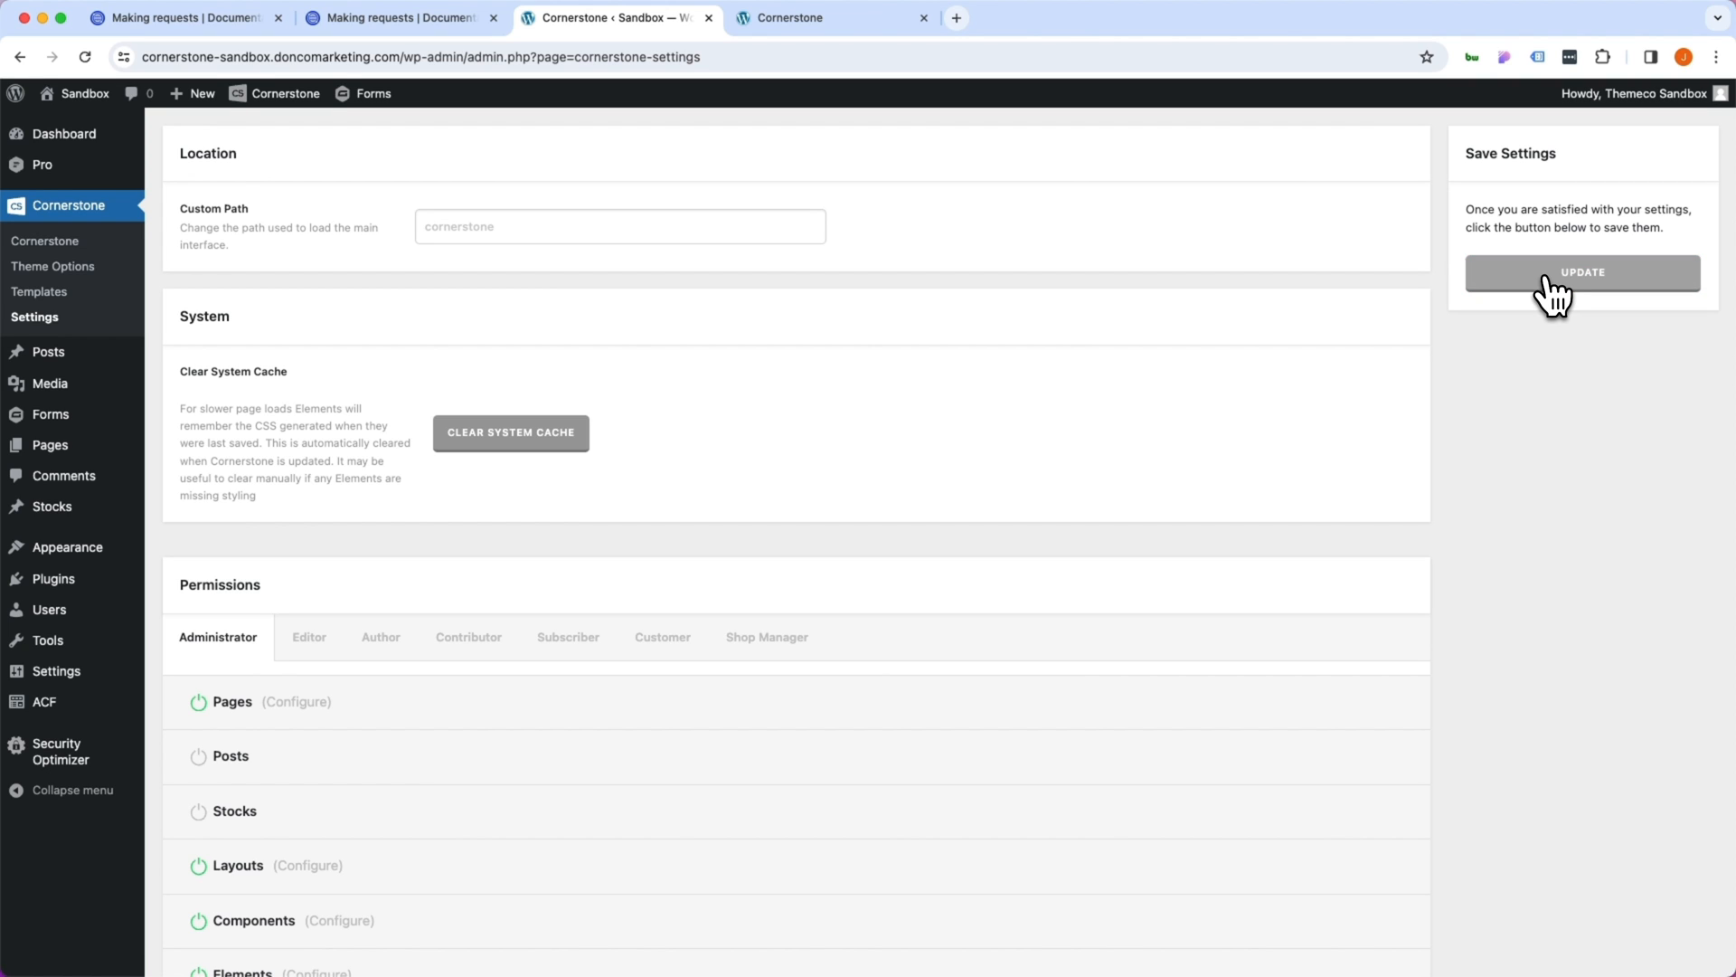
{"action": "mouse_move", "coordinate": [49, 414]}
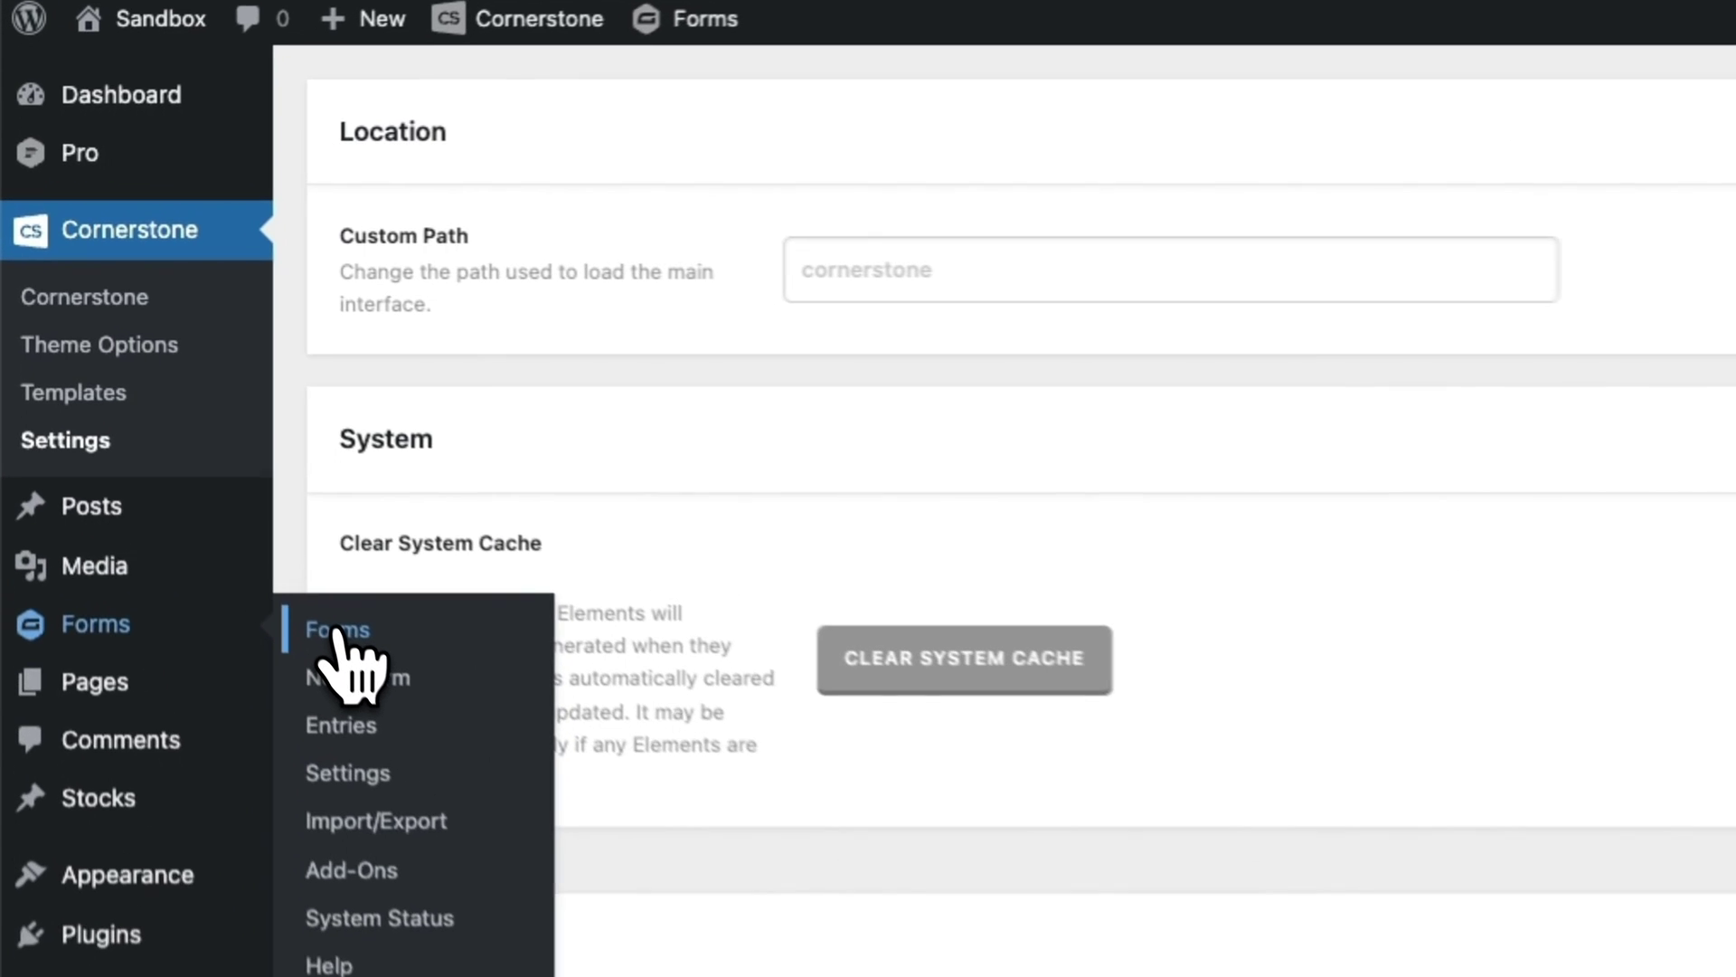
{"action": "left_click", "coordinate": [179, 417]}
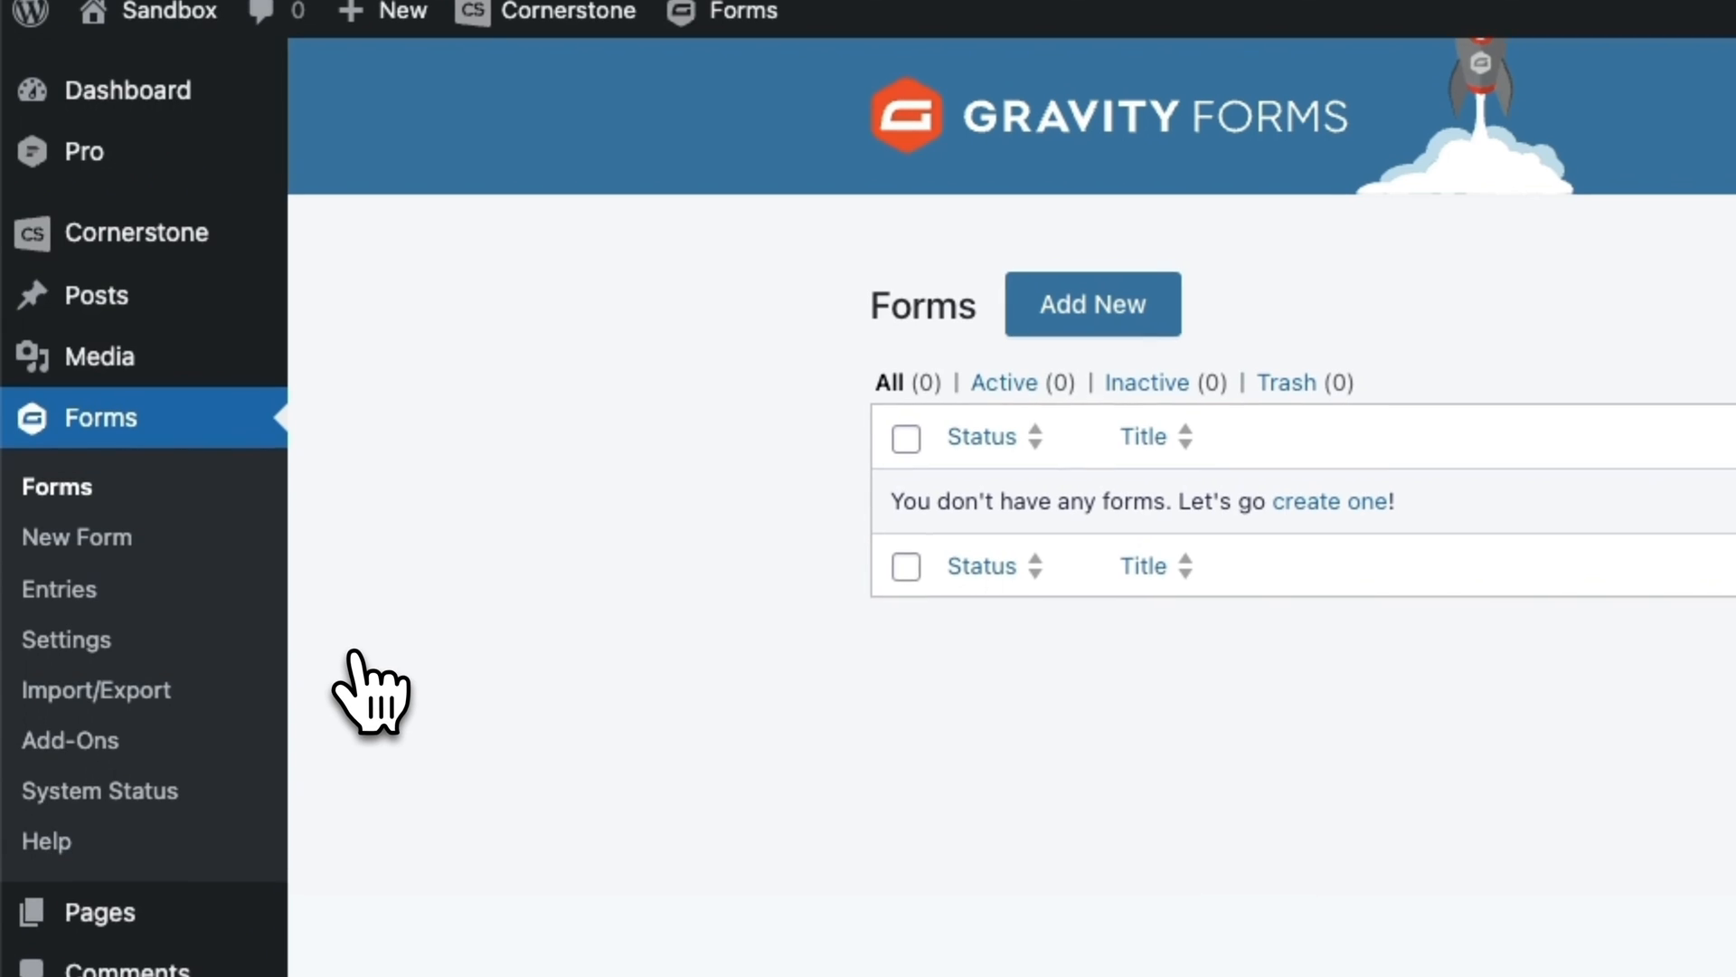
{"action": "left_click", "coordinate": [1094, 304]}
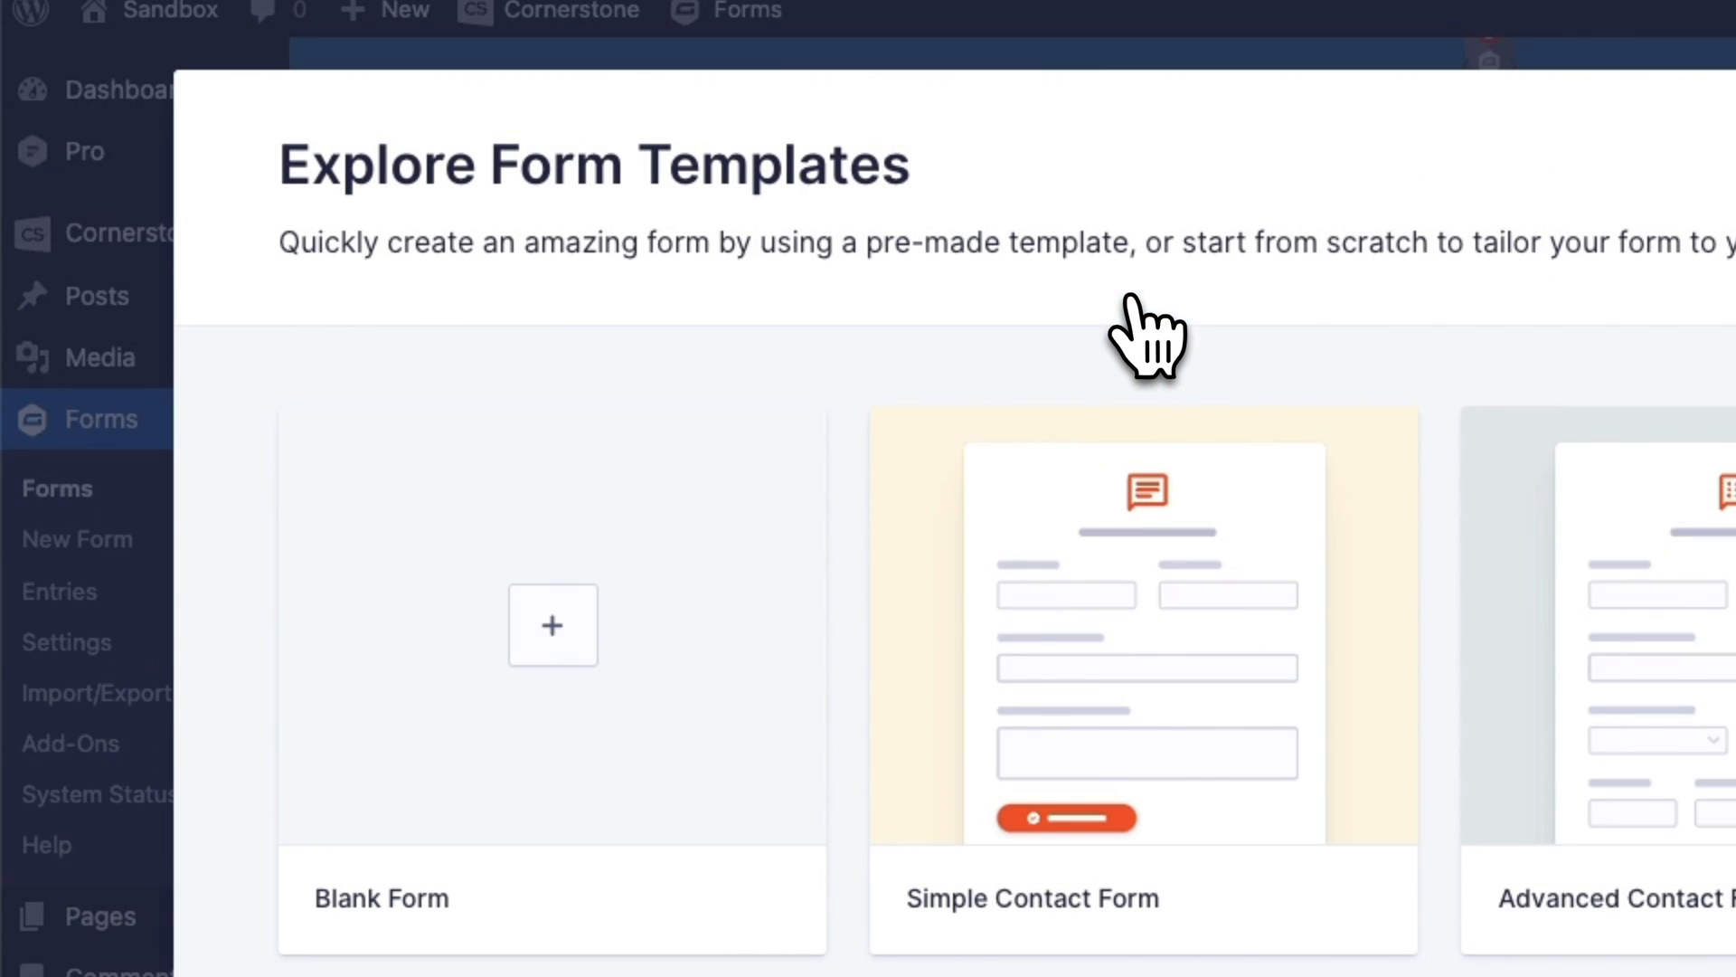
{"action": "left_click", "coordinate": [552, 626]}
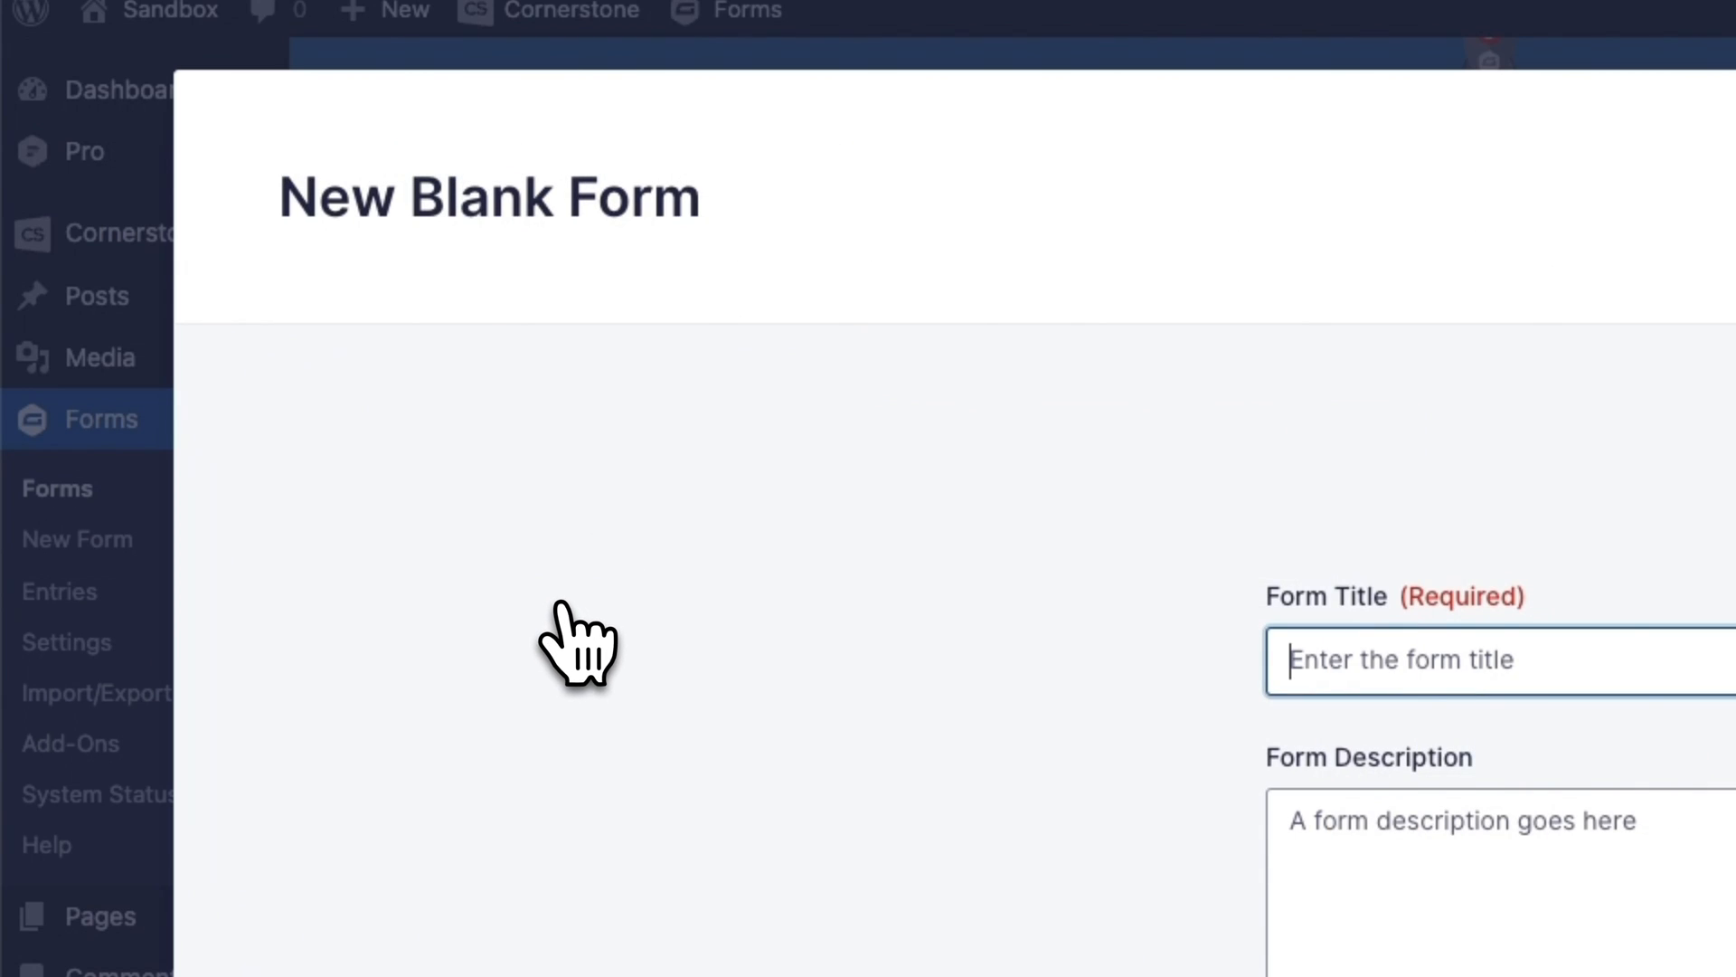
{"action": "type", "text": "Subdomain Lookup"}
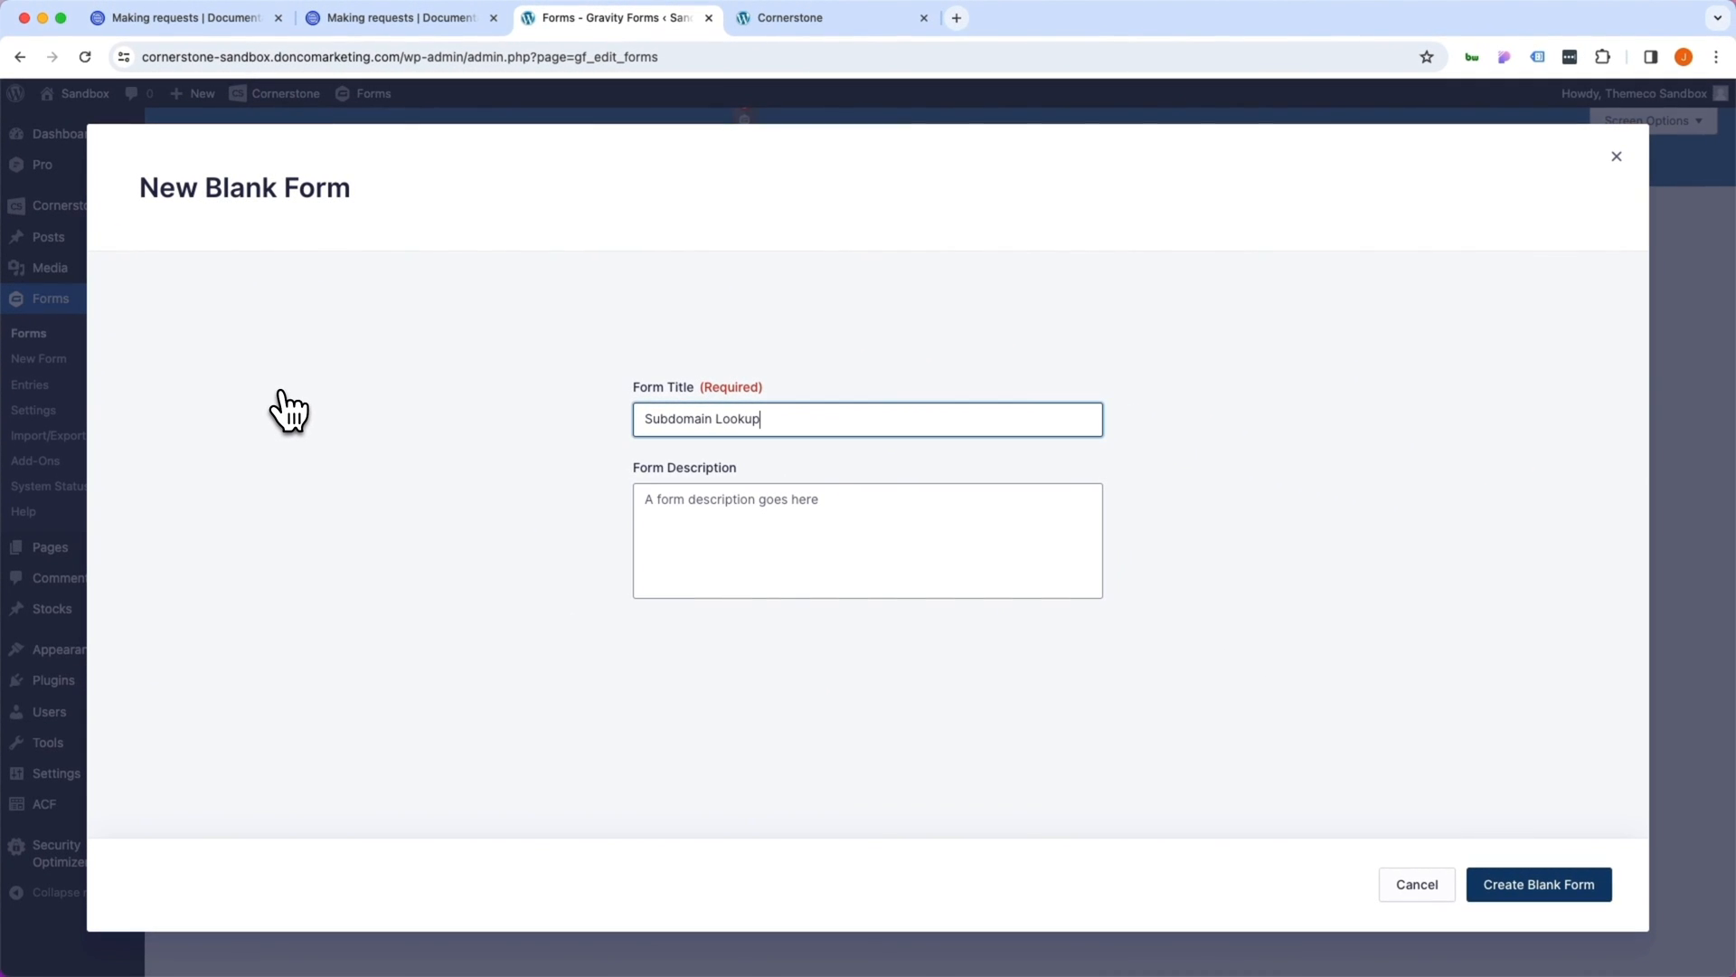
{"action": "left_click", "coordinate": [1538, 885]}
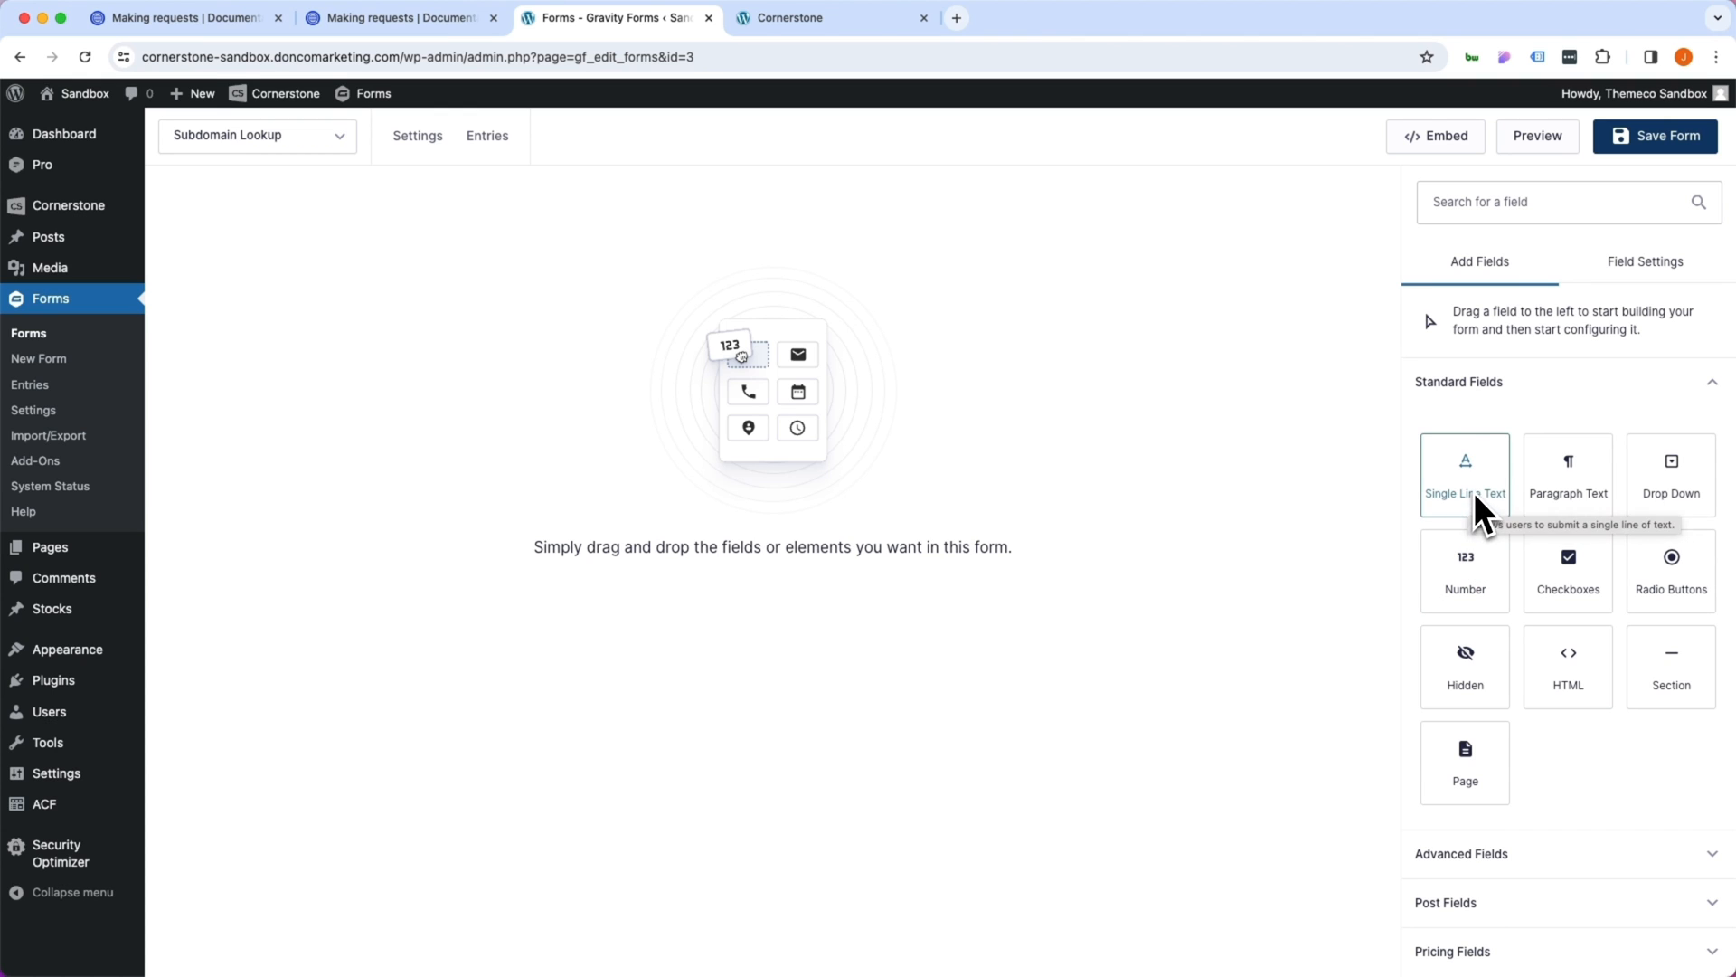
Add a Single Line Text field labelled Domain Name, put the submit button at the end of the last row, and save the form
{"action": "left_click_drag", "start_coordinate": [1470, 502], "coordinate": [821, 340]}
{"action": "left_click", "coordinate": [340, 303]}
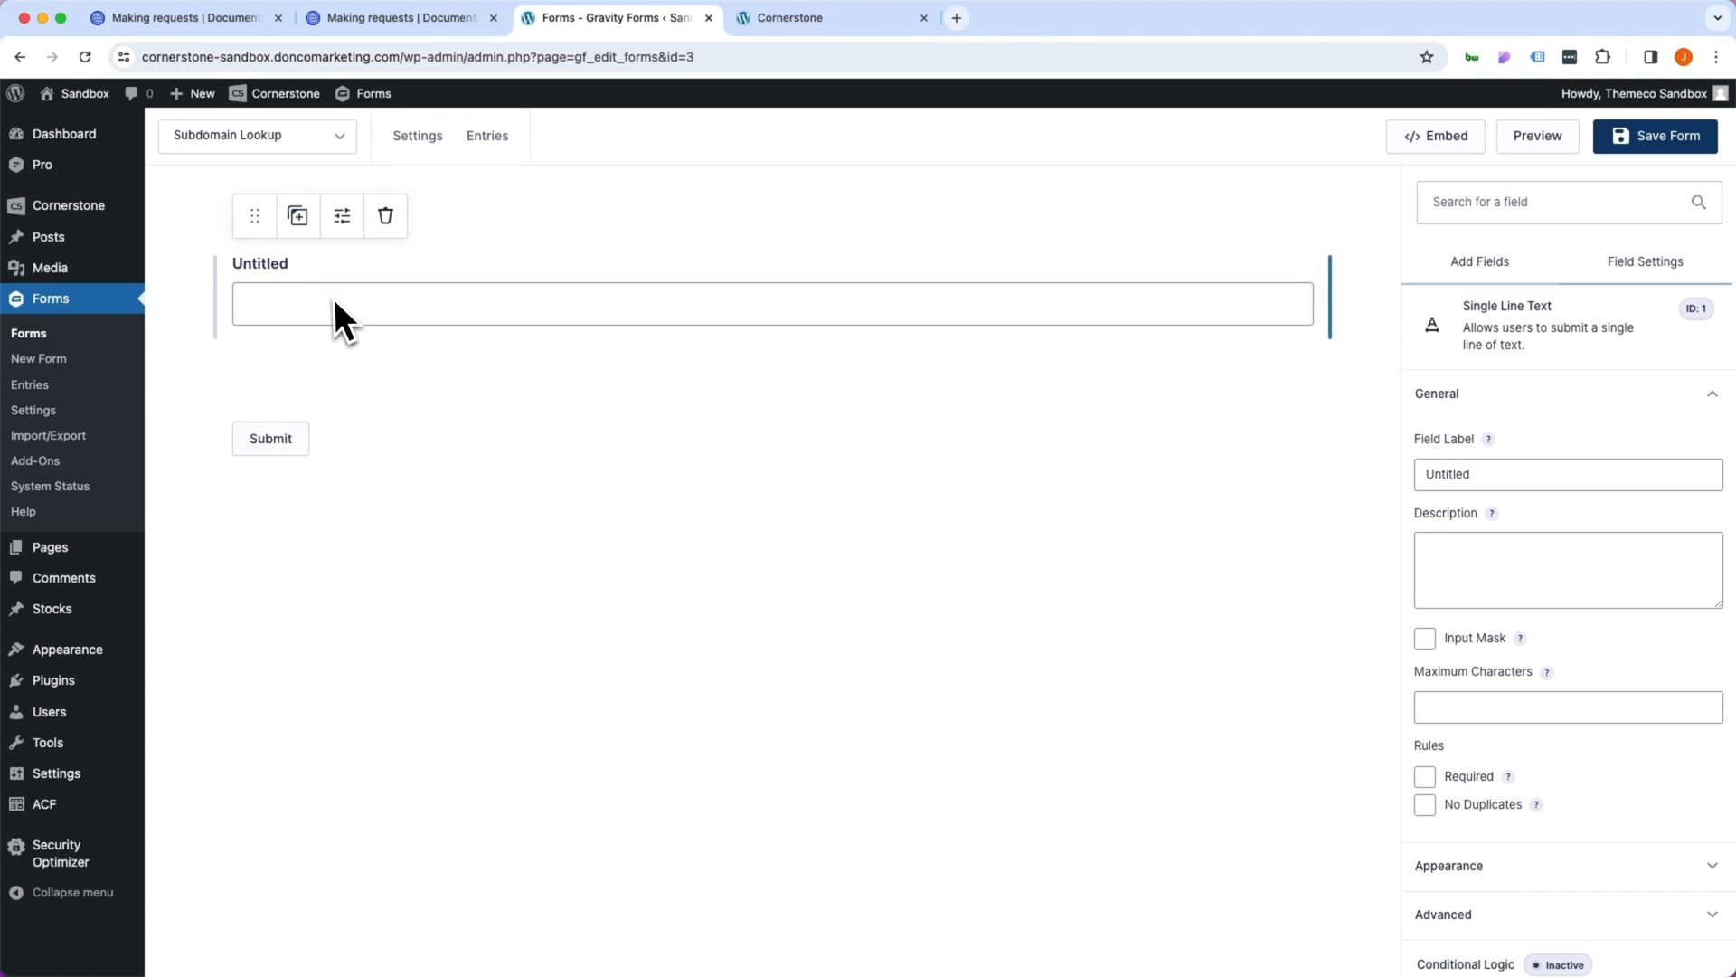
{"action": "double_click", "coordinate": [1439, 473]}
{"action": "type", "text": "Domain Name"}
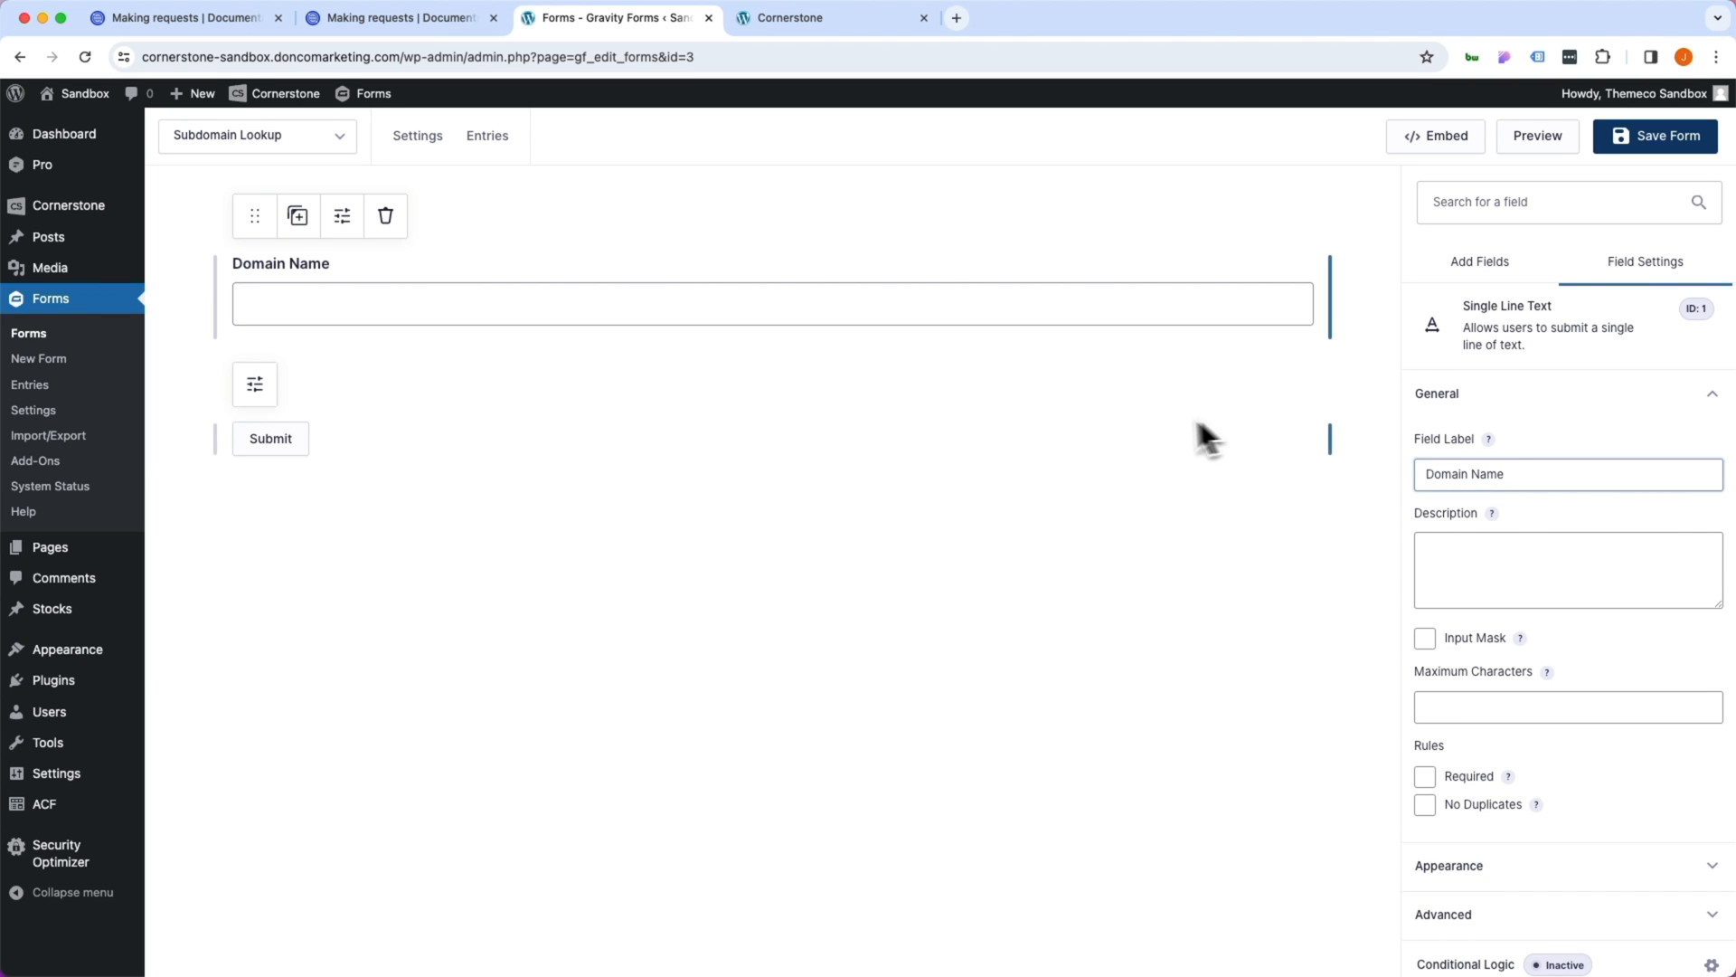
{"action": "left_click", "coordinate": [467, 446]}
{"action": "left_click", "coordinate": [1567, 589]}
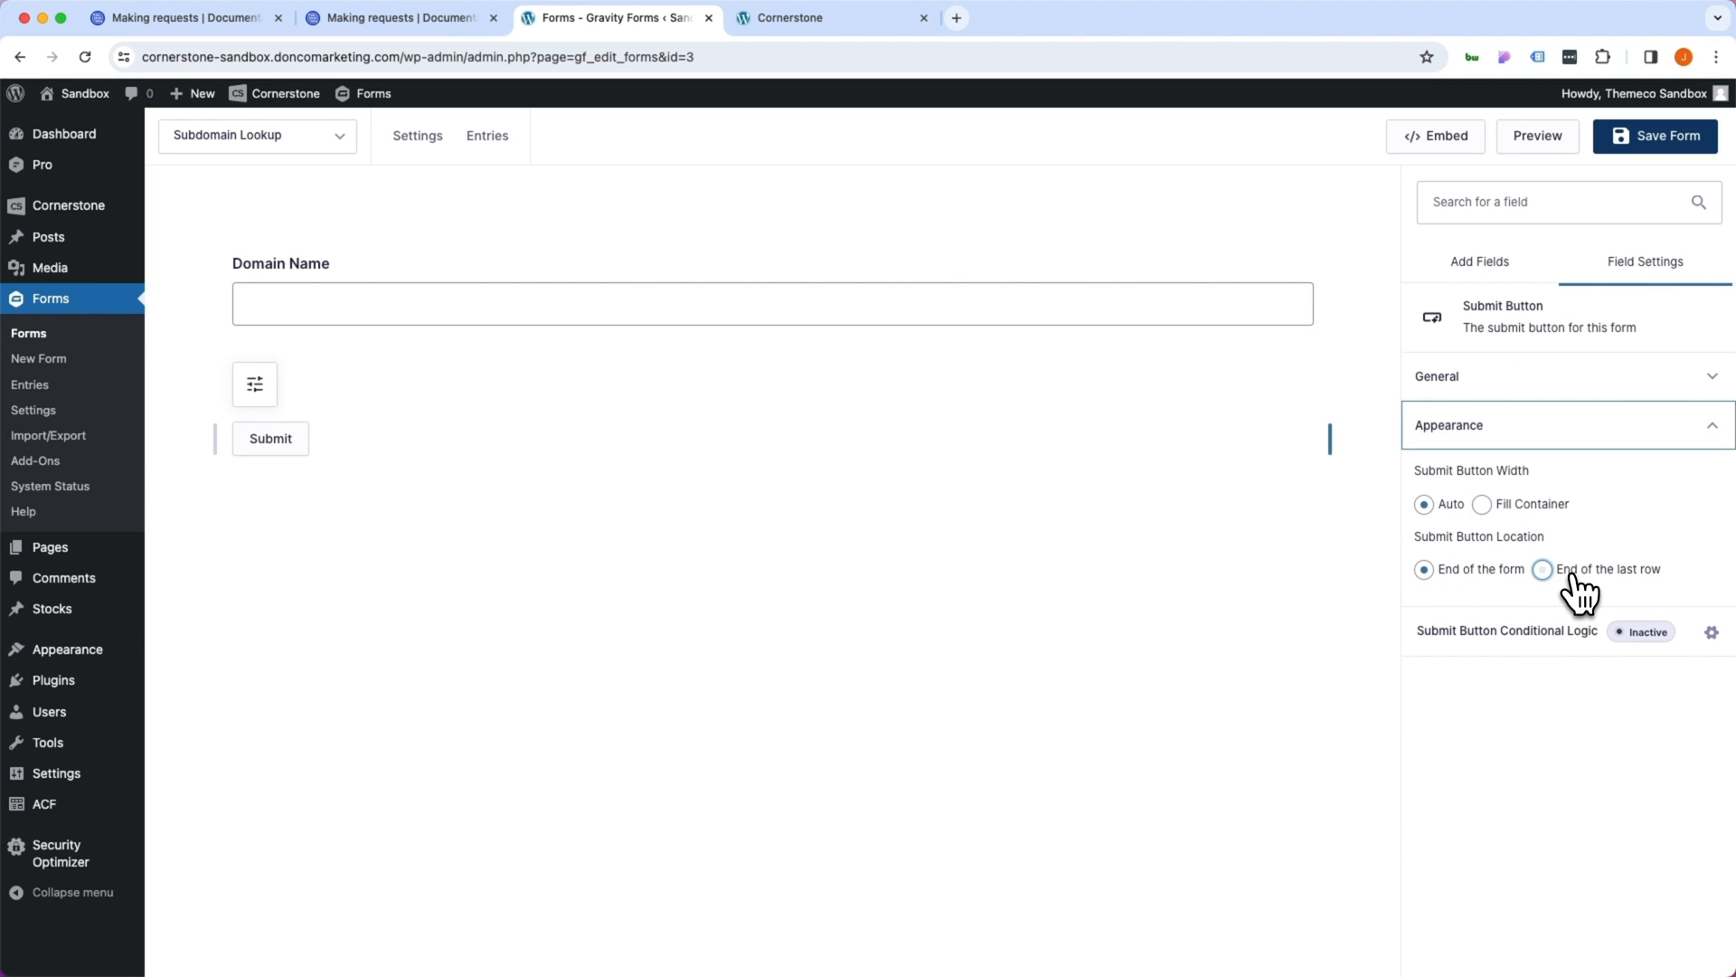
{"action": "left_click", "coordinate": [1542, 569]}
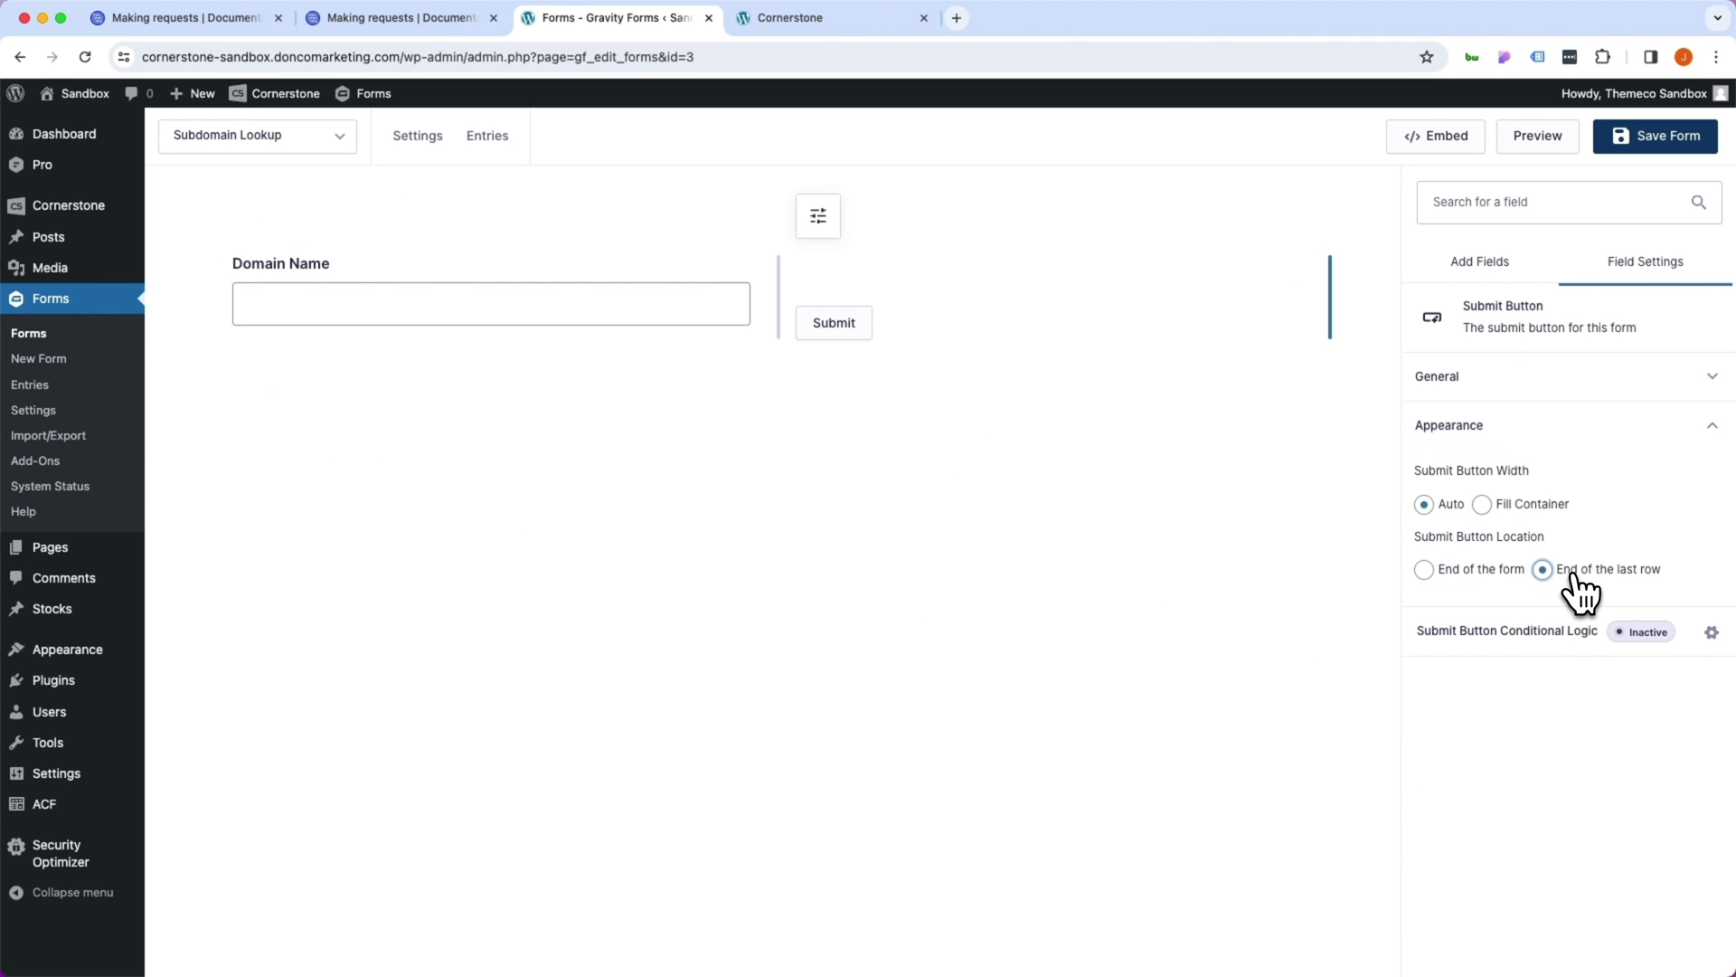
{"action": "left_click", "coordinate": [1655, 136]}
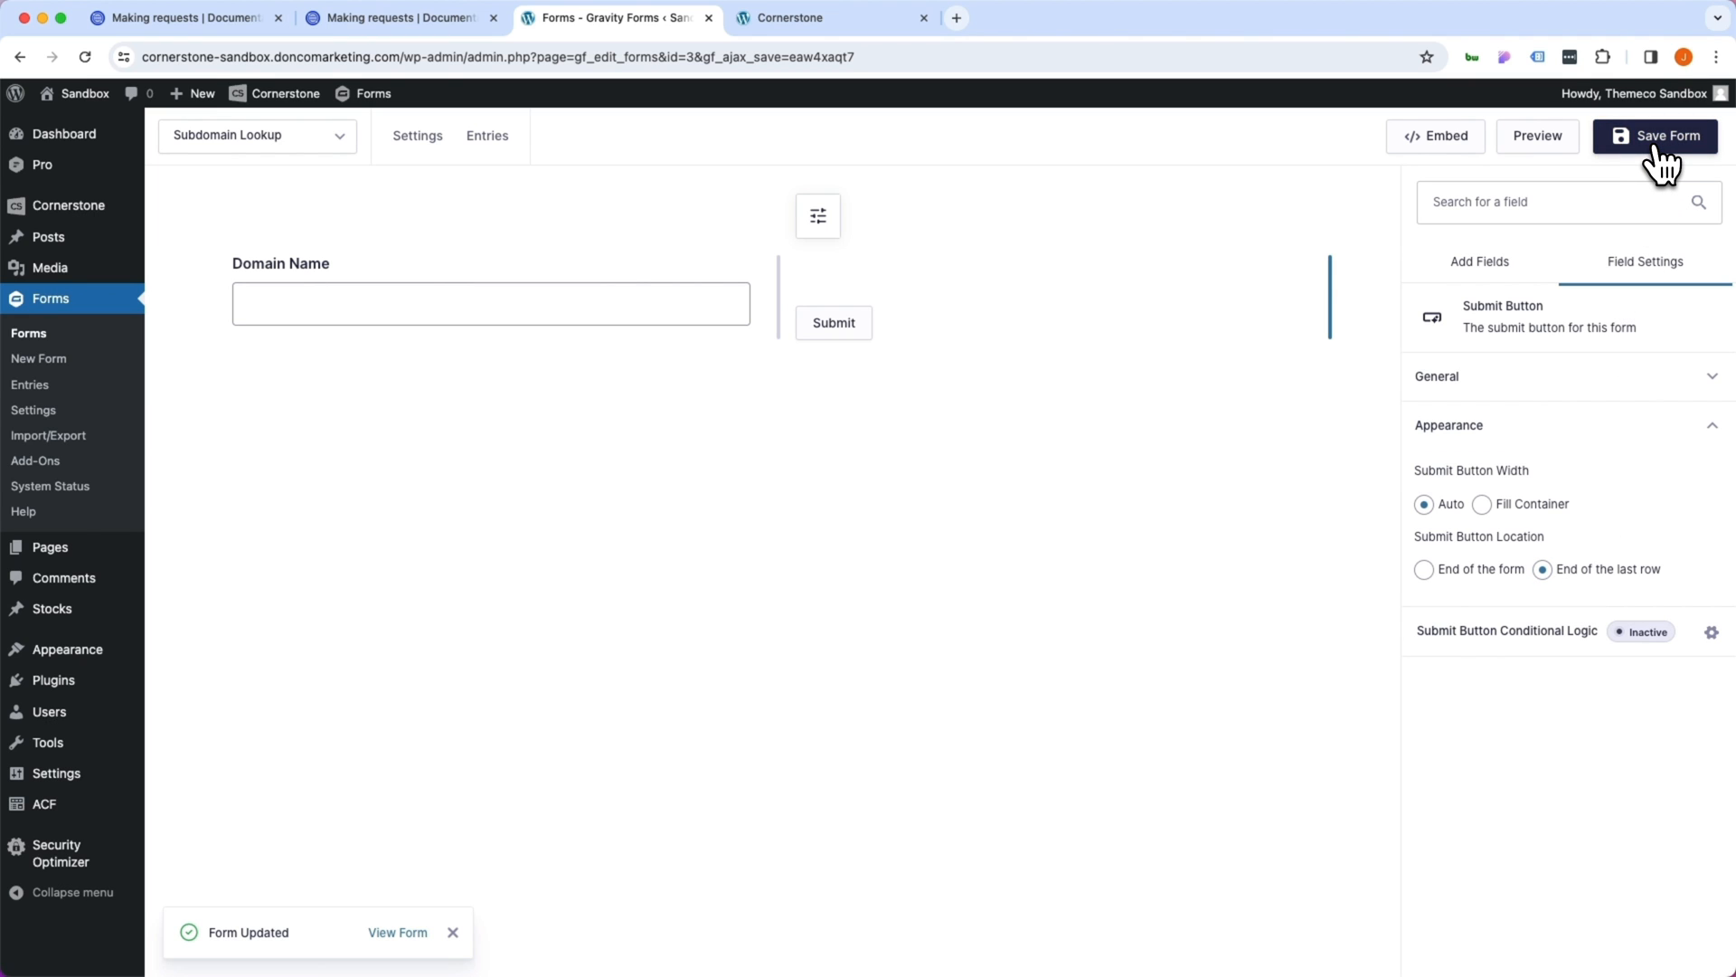
{"action": "left_click", "coordinate": [791, 18]}
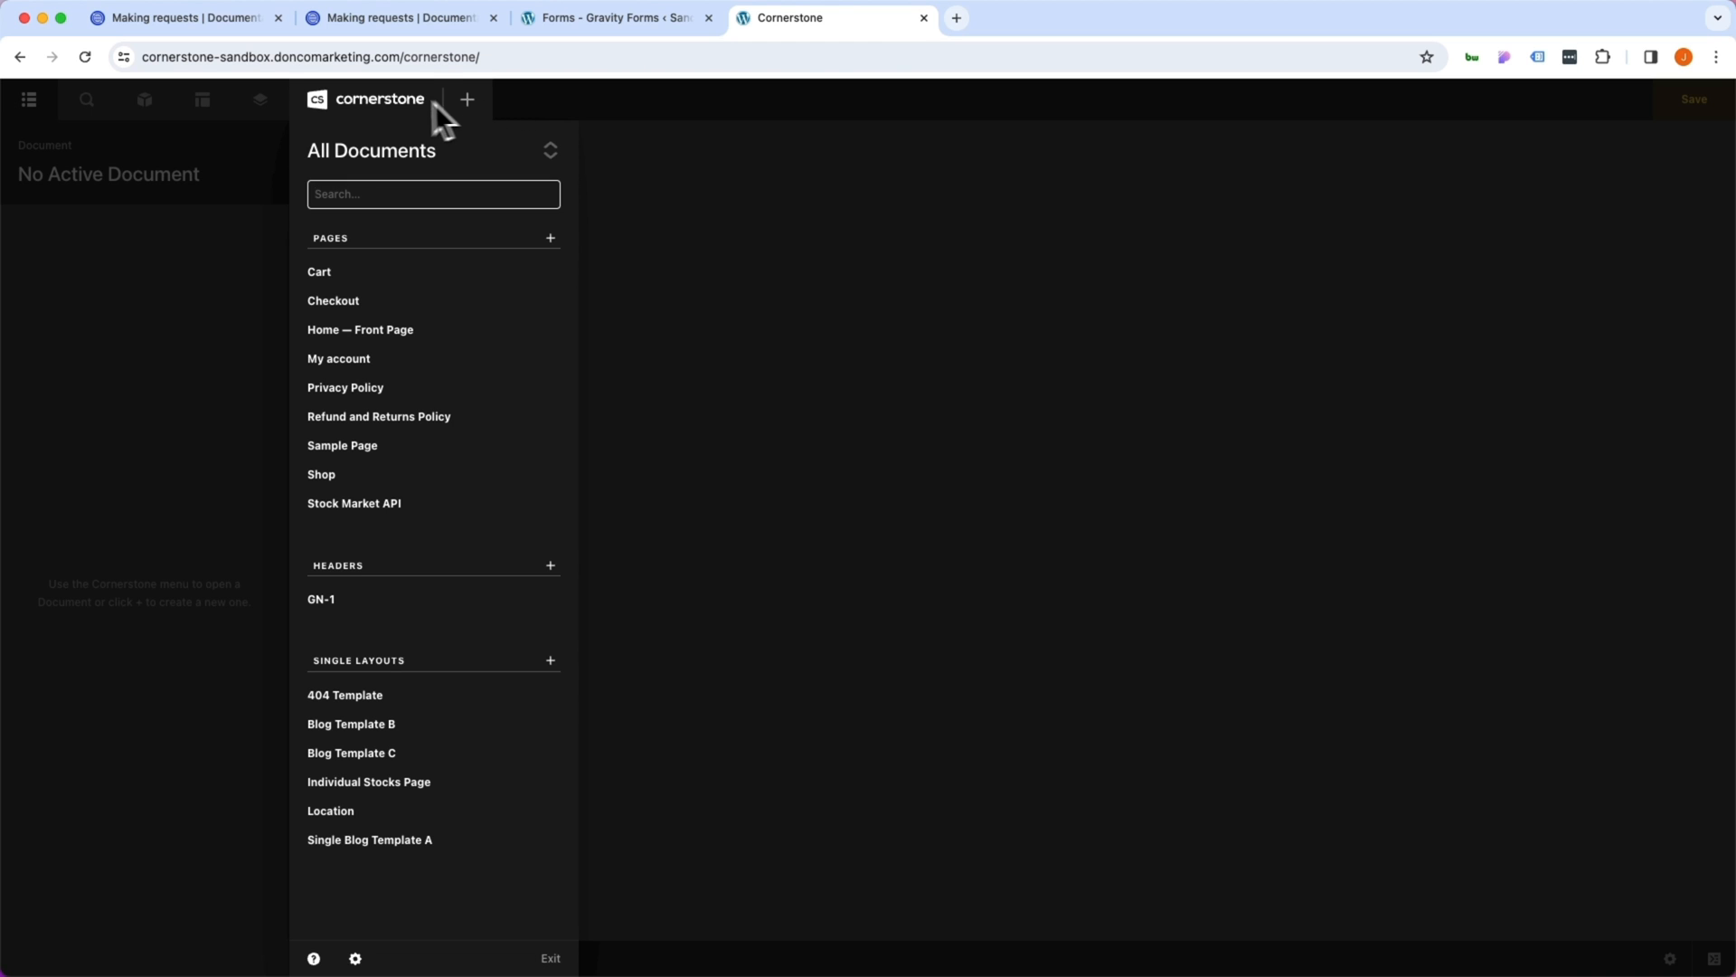
{"action": "left_click", "coordinate": [387, 101]}
{"action": "left_click", "coordinate": [263, 101]}
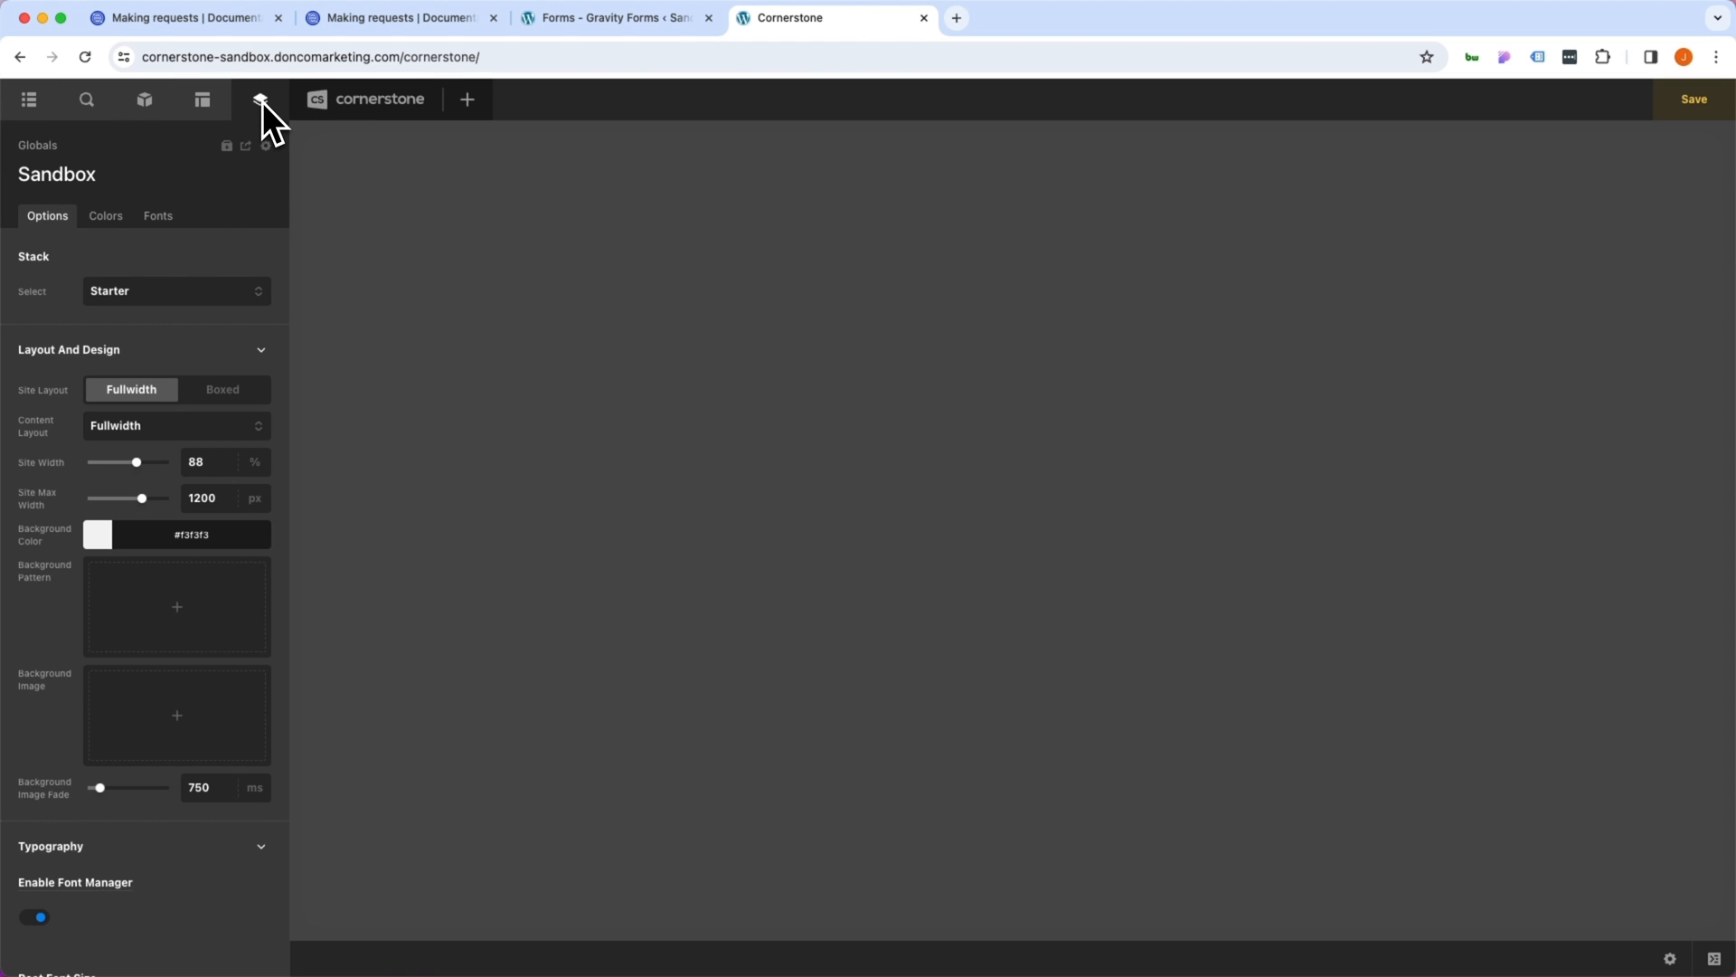
{"action": "scroll", "coordinate": [153, 407], "scroll_direction": "down", "scroll_amount": 15}
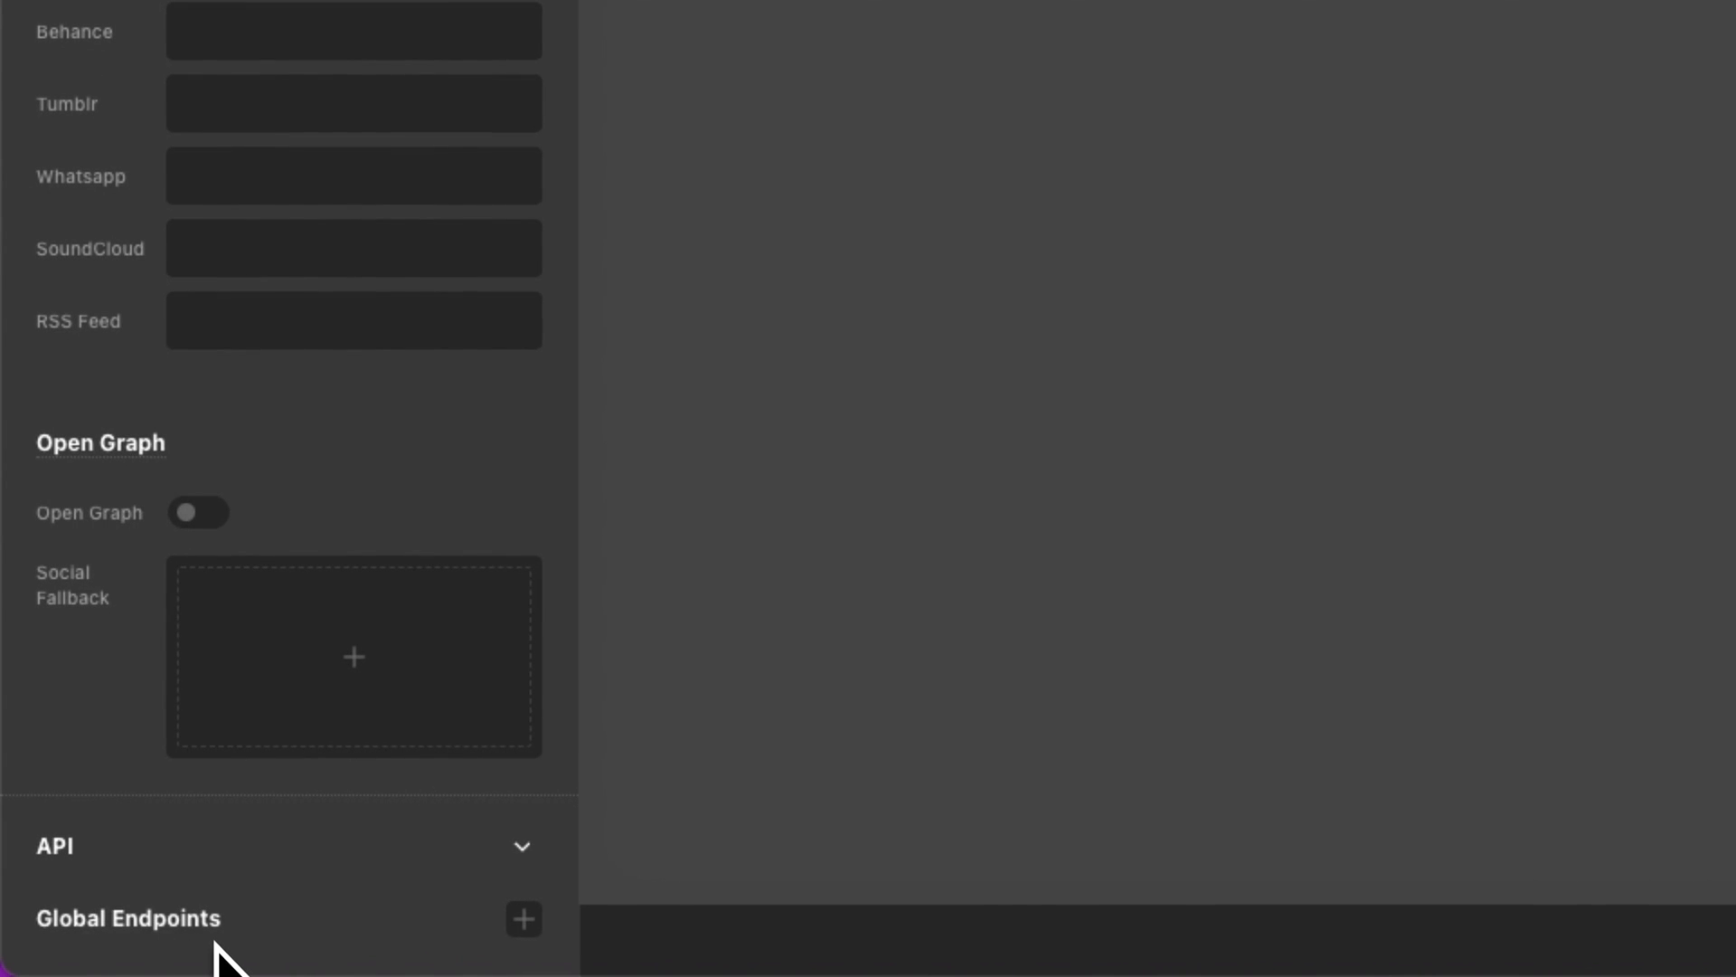
{"action": "left_click", "coordinate": [523, 917]}
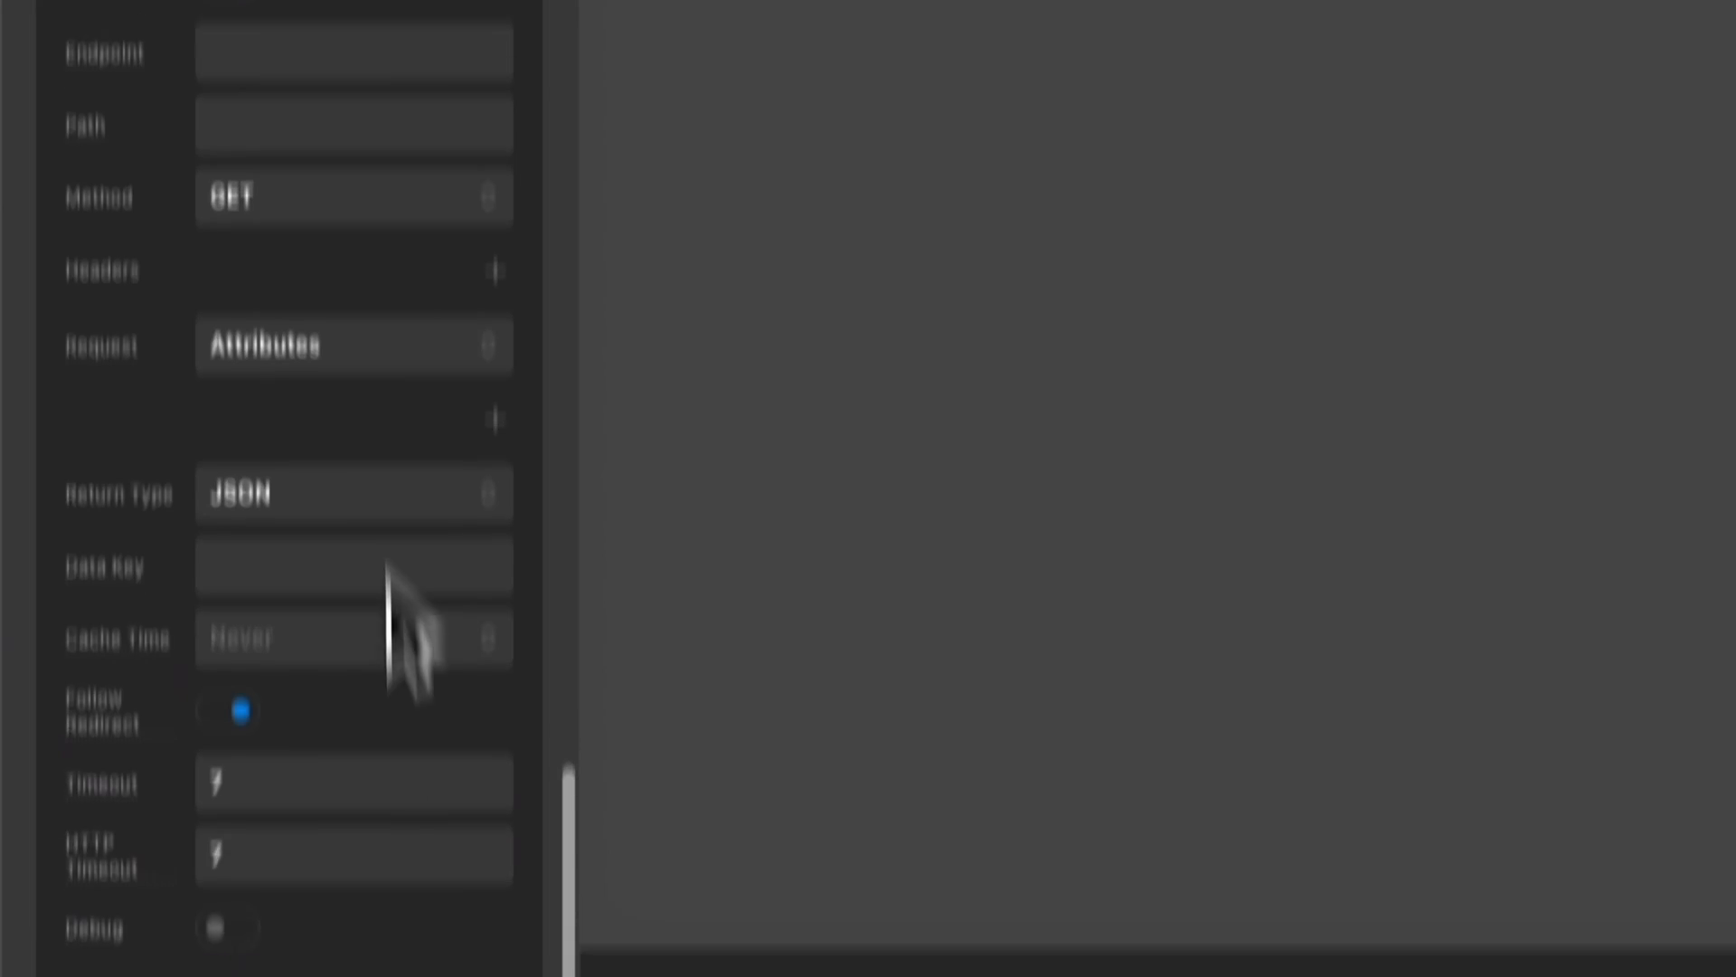
{"action": "scroll", "coordinate": [393, 611], "scroll_direction": "up", "scroll_amount": 5}
{"action": "key", "text": "ctrl+a"}
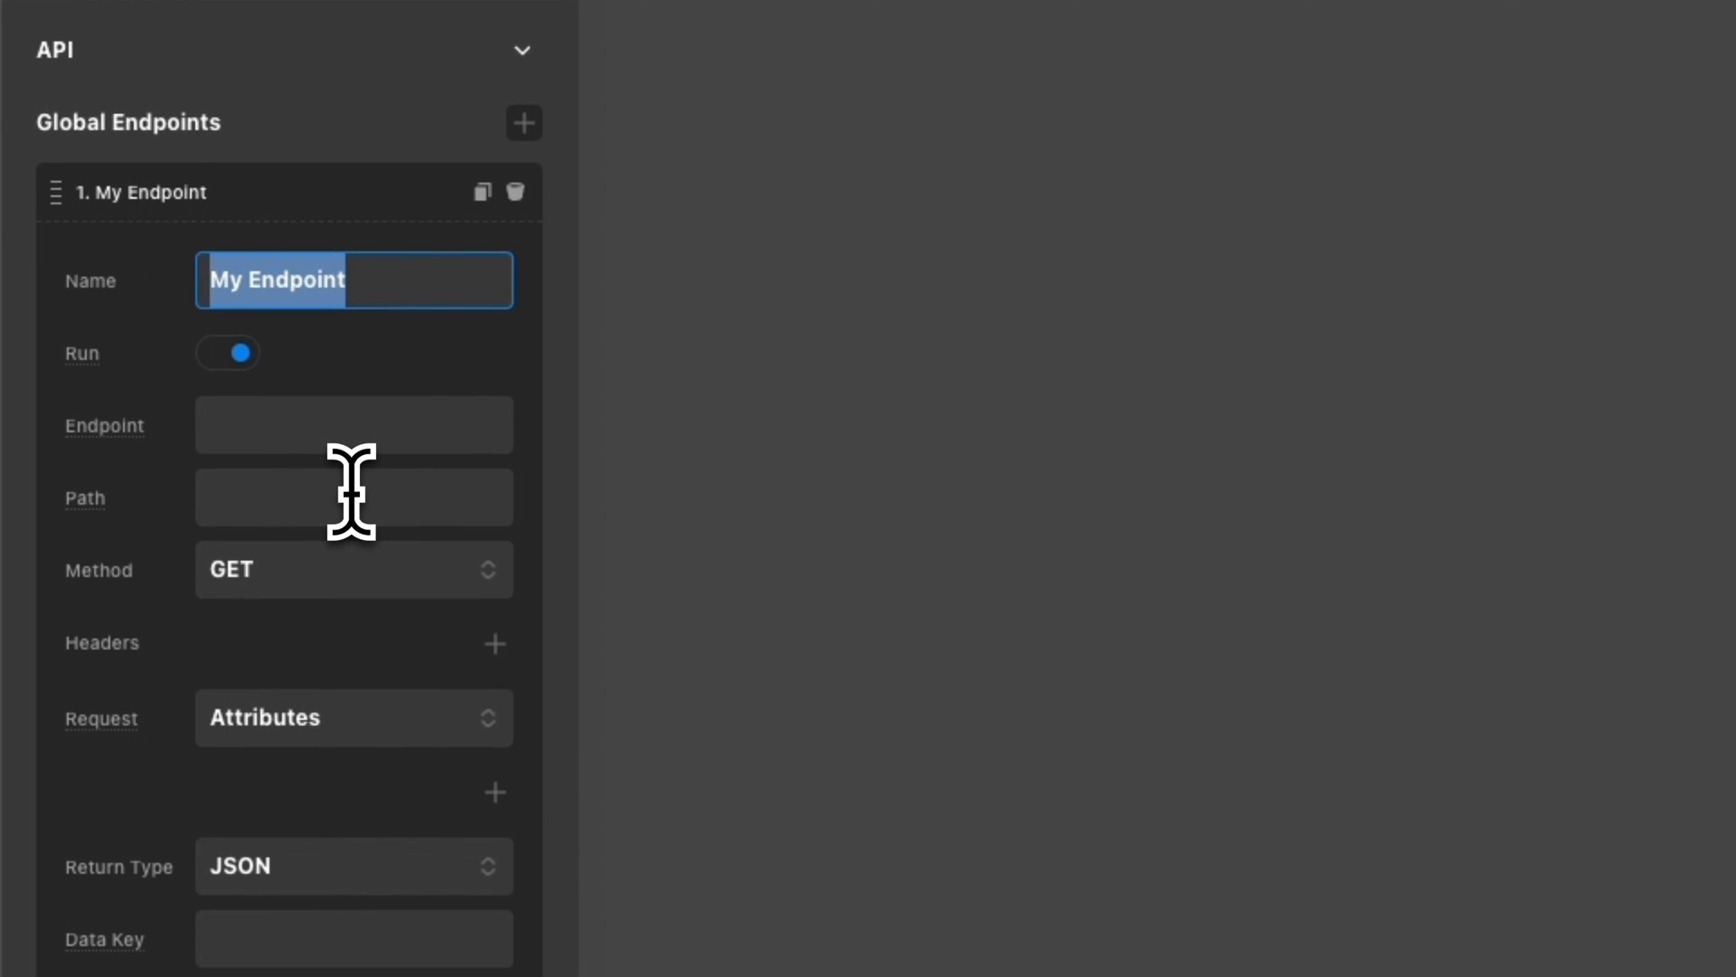
{"action": "type", "text": "Subdomain API"}
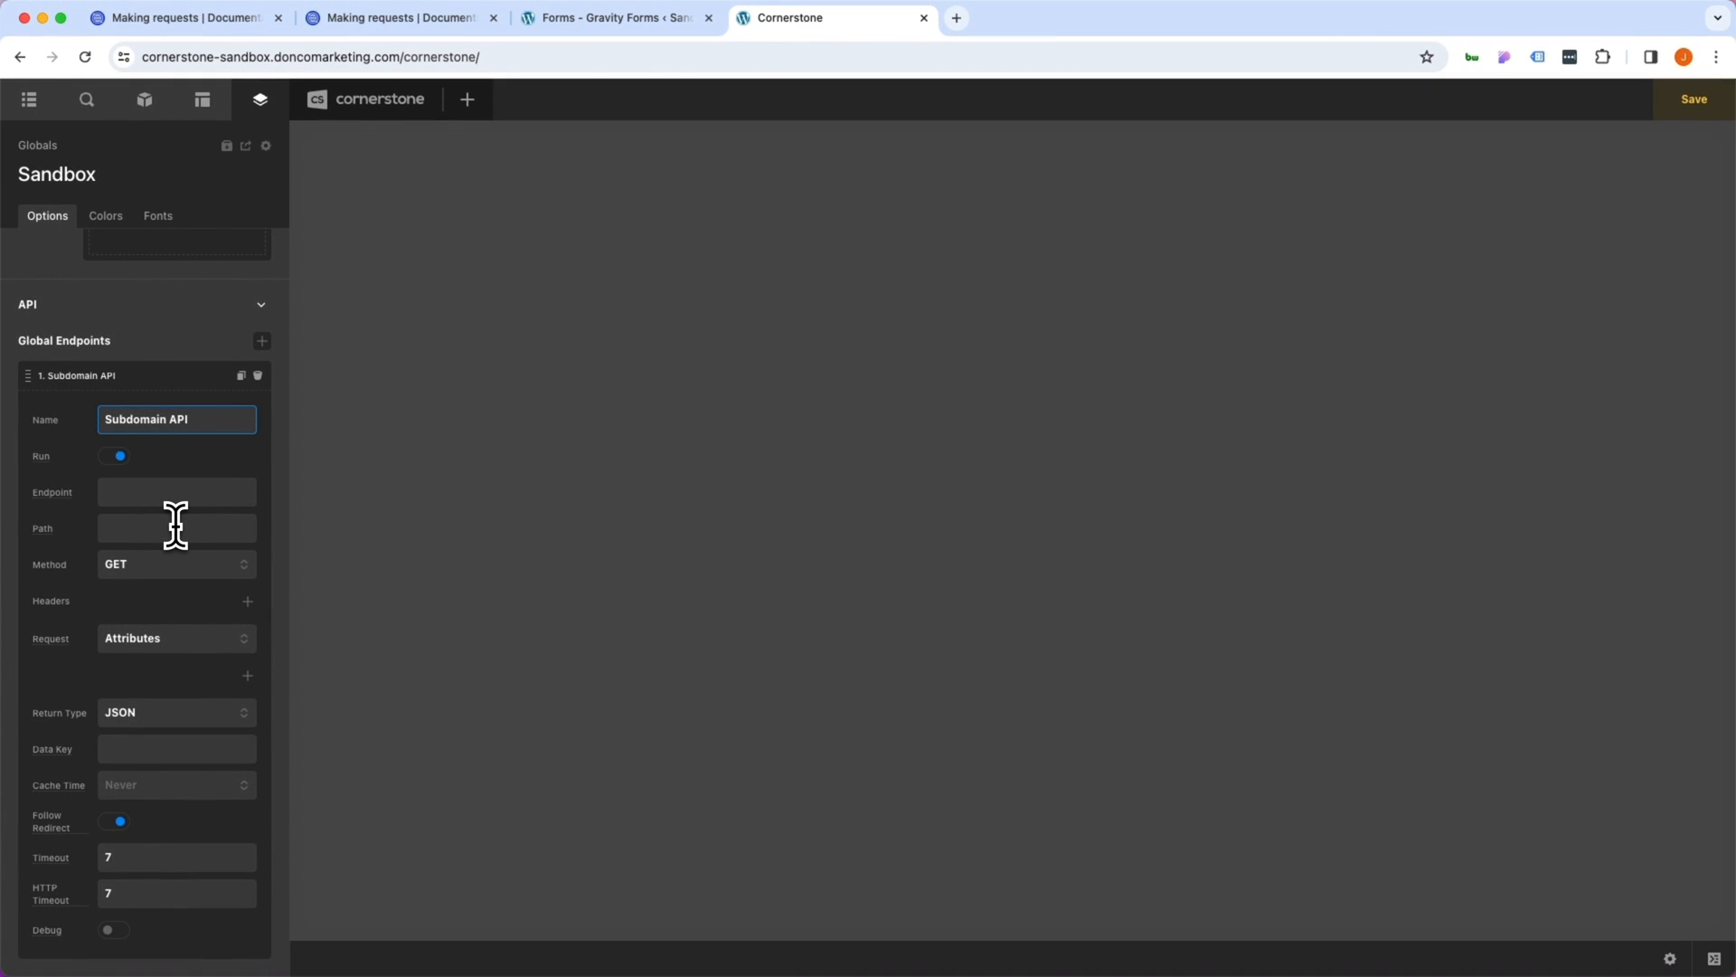
{"action": "left_click", "coordinate": [167, 492]}
{"action": "key", "text": "super+v"}
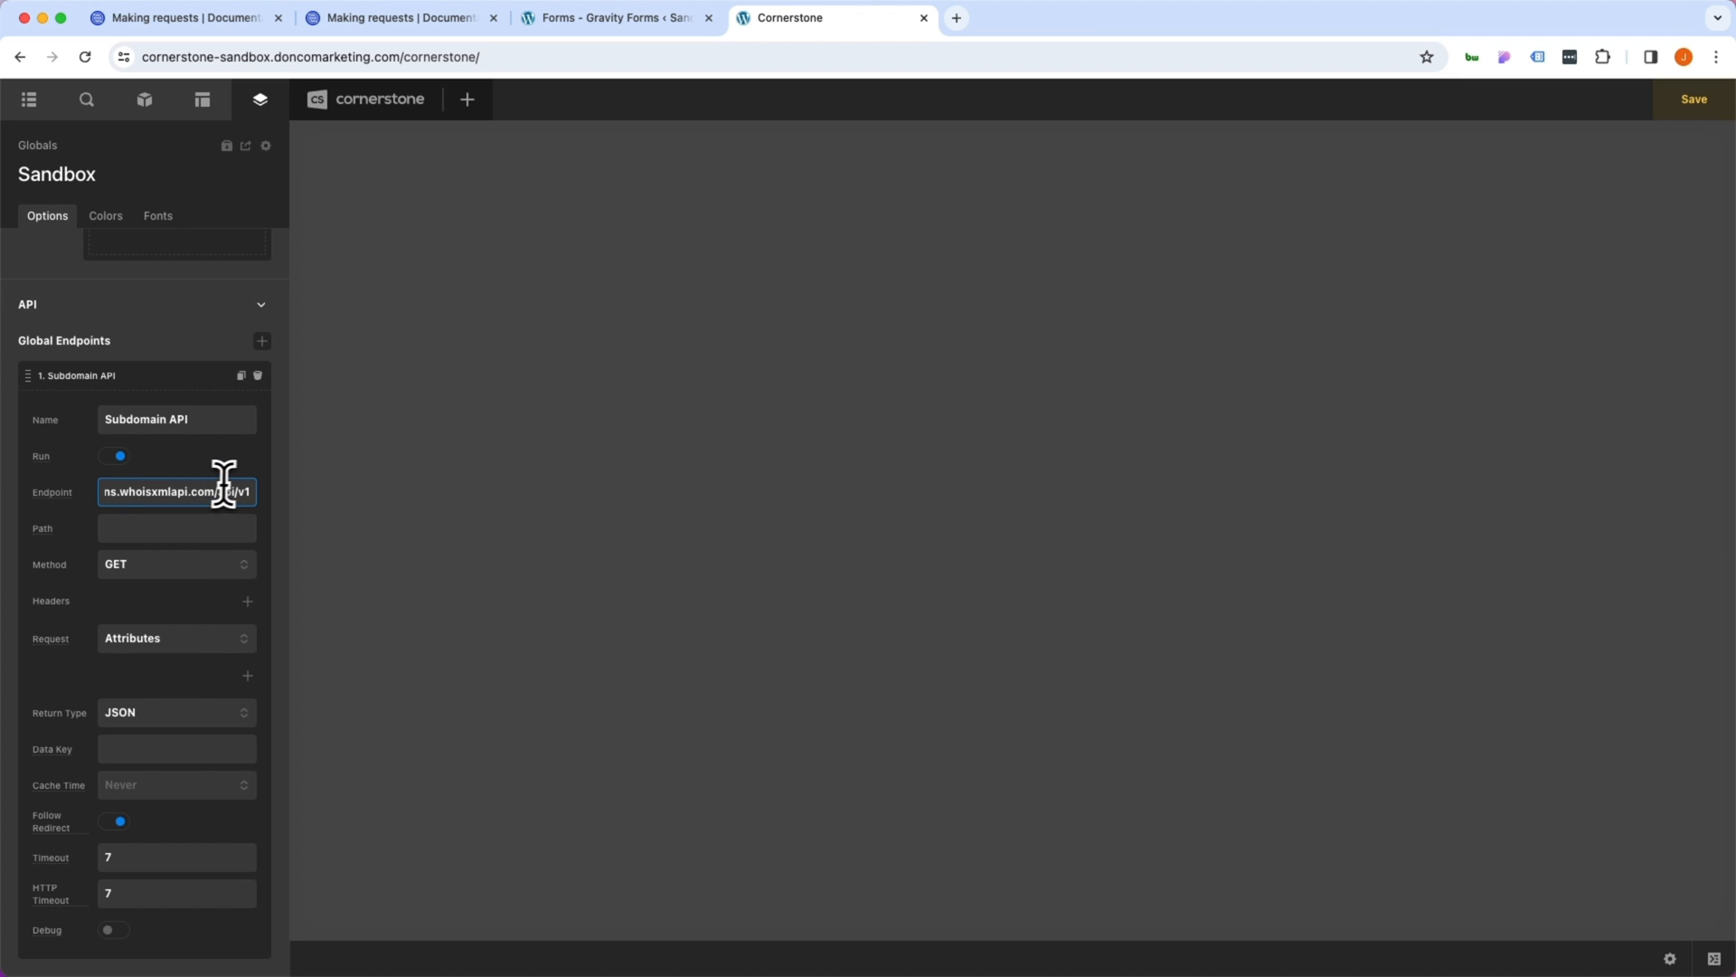
{"action": "left_click_drag", "start_coordinate": [289, 491], "coordinate": [569, 492]}
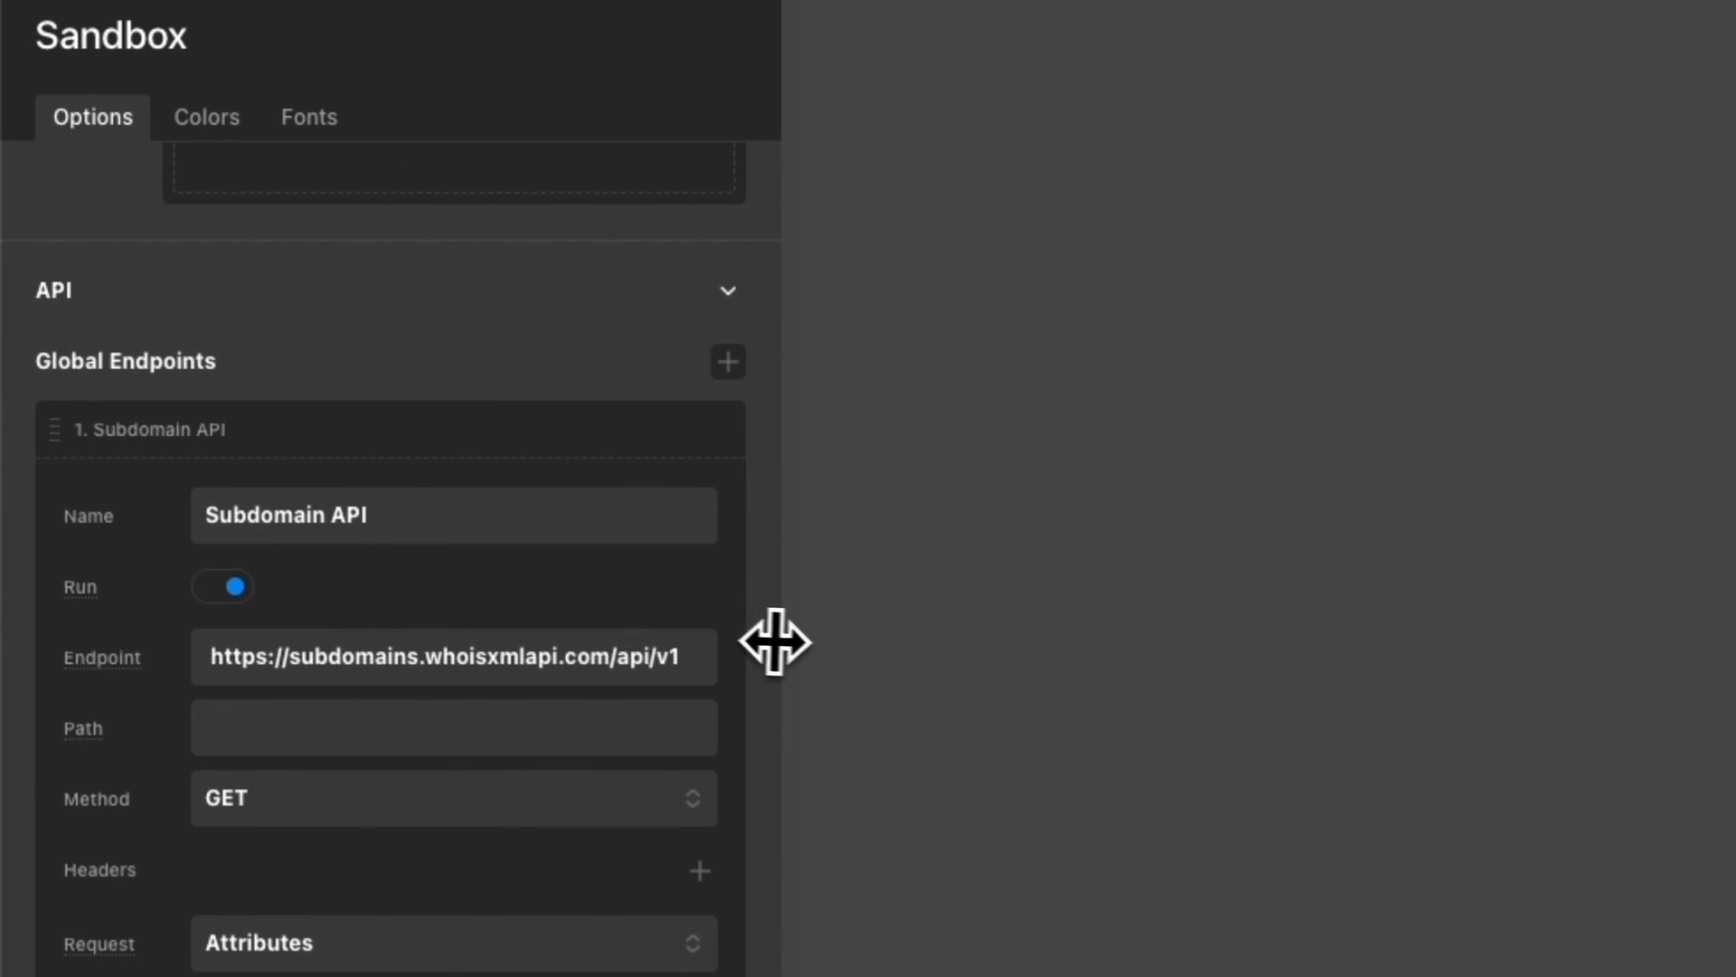
{"action": "left_click_drag", "start_coordinate": [206, 663], "coordinate": [743, 664]}
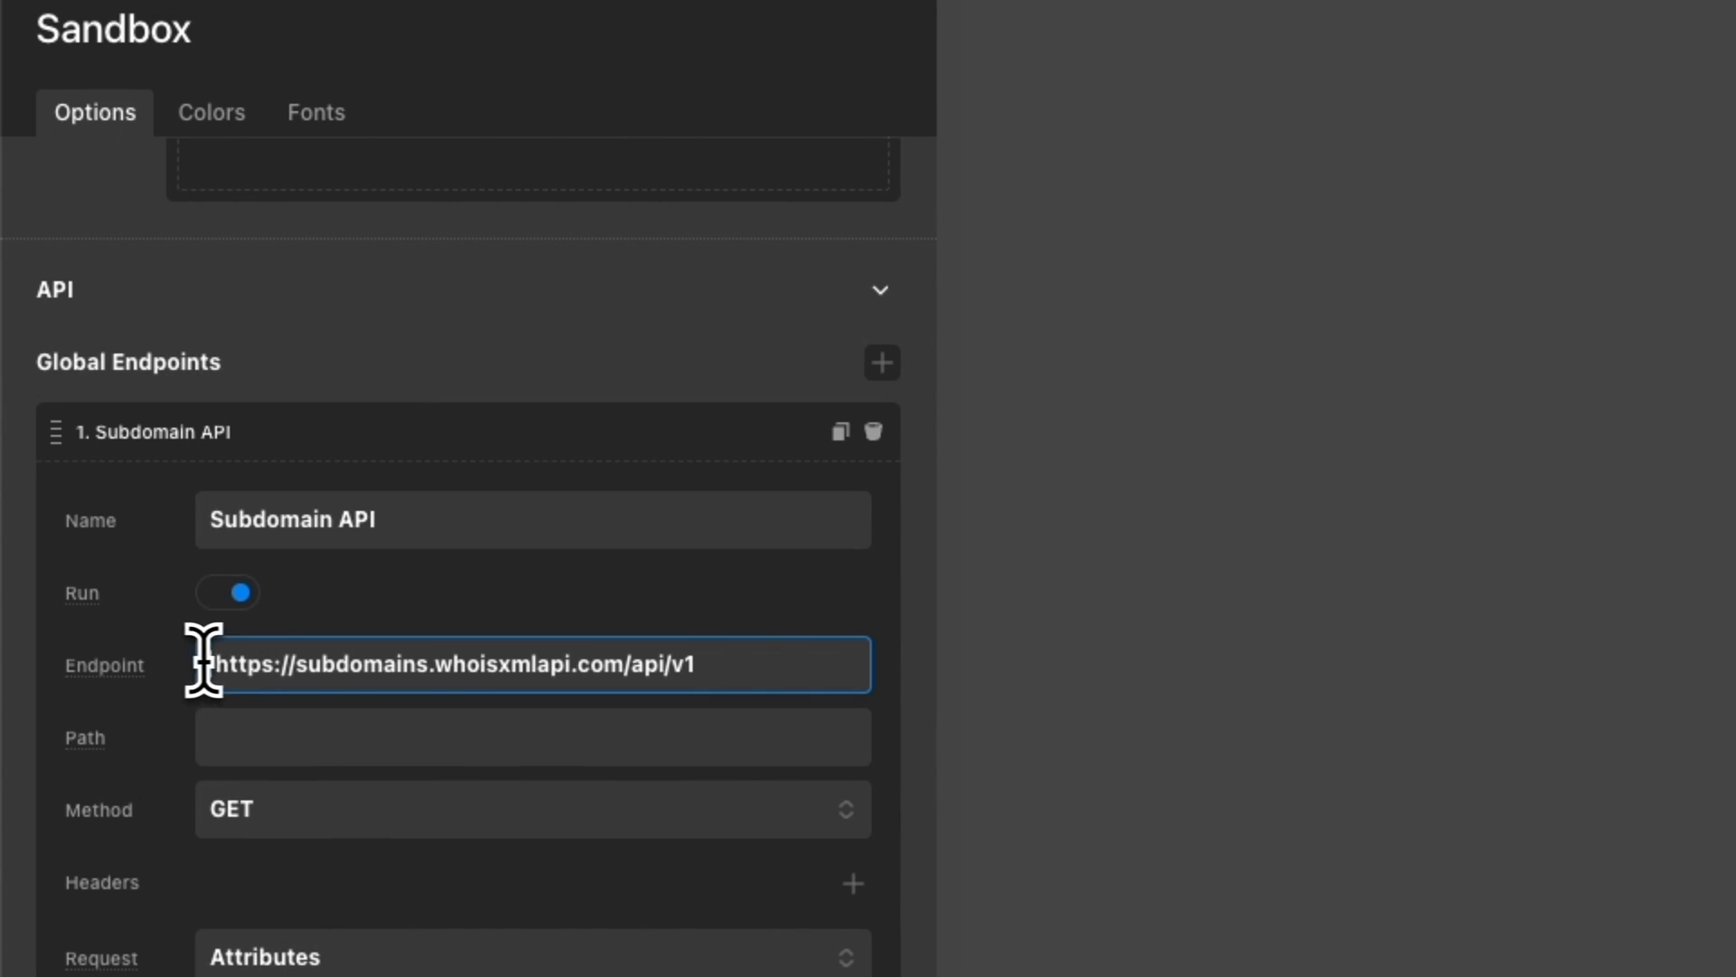
{"action": "left_click", "coordinate": [744, 663]}
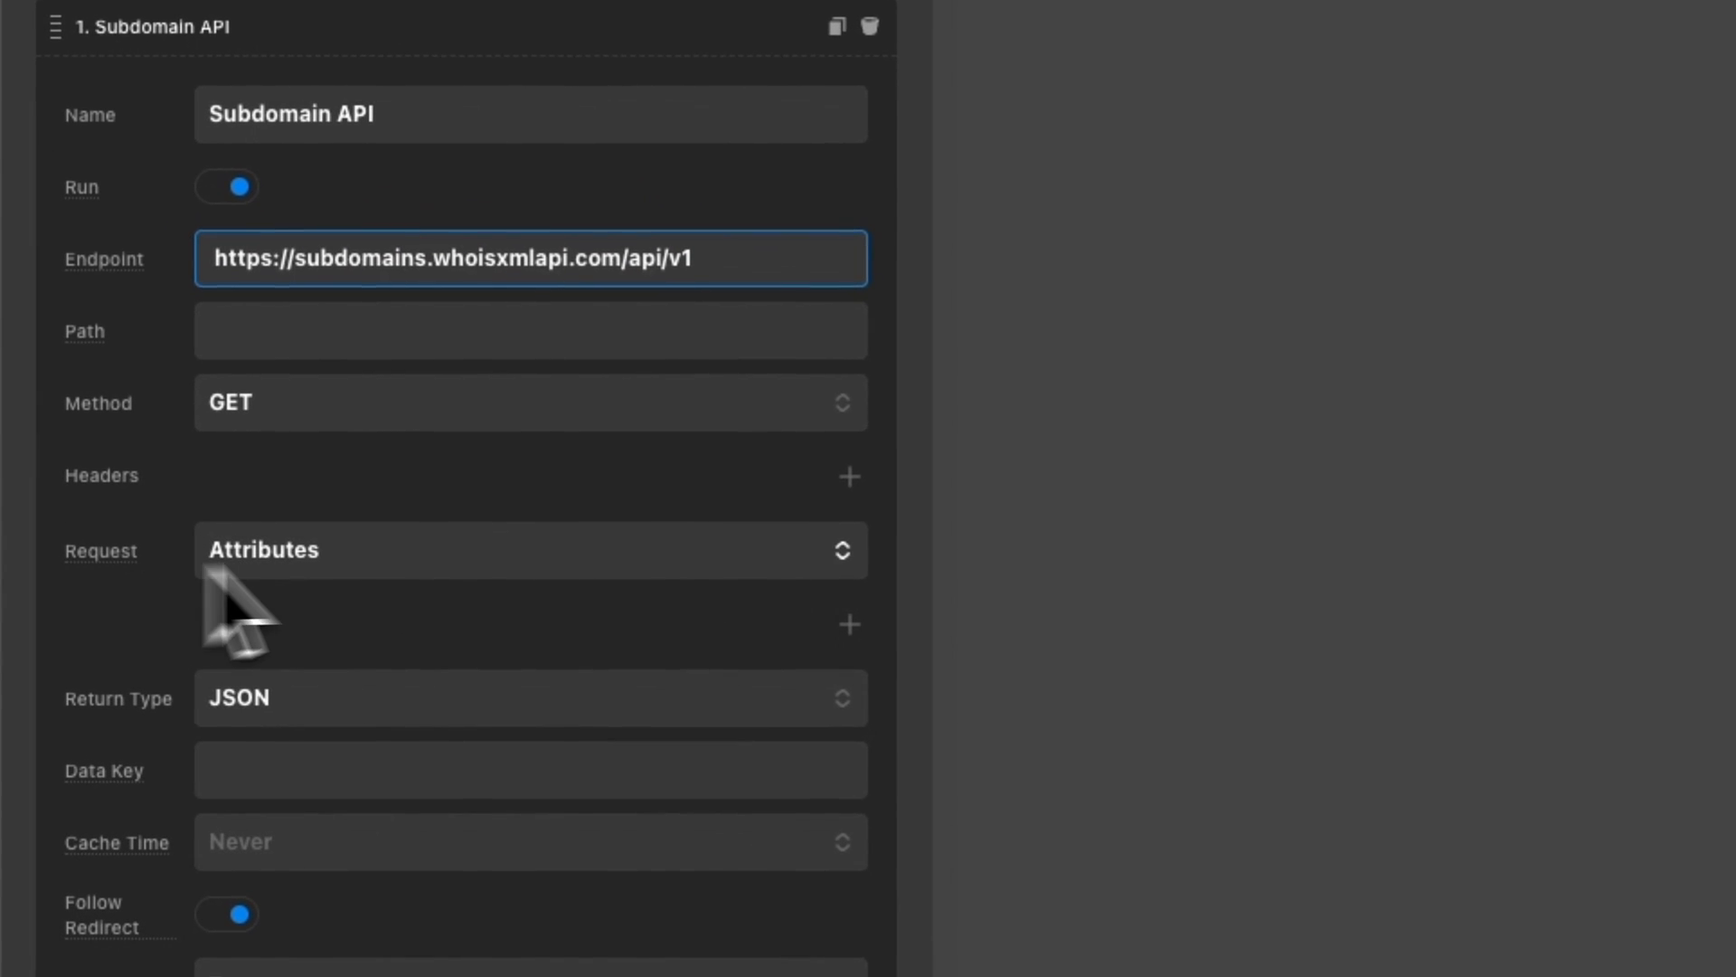
Add an apiKey request attribute and copy the account's API key from WhoisXML My products
{"action": "left_click", "coordinate": [818, 628]}
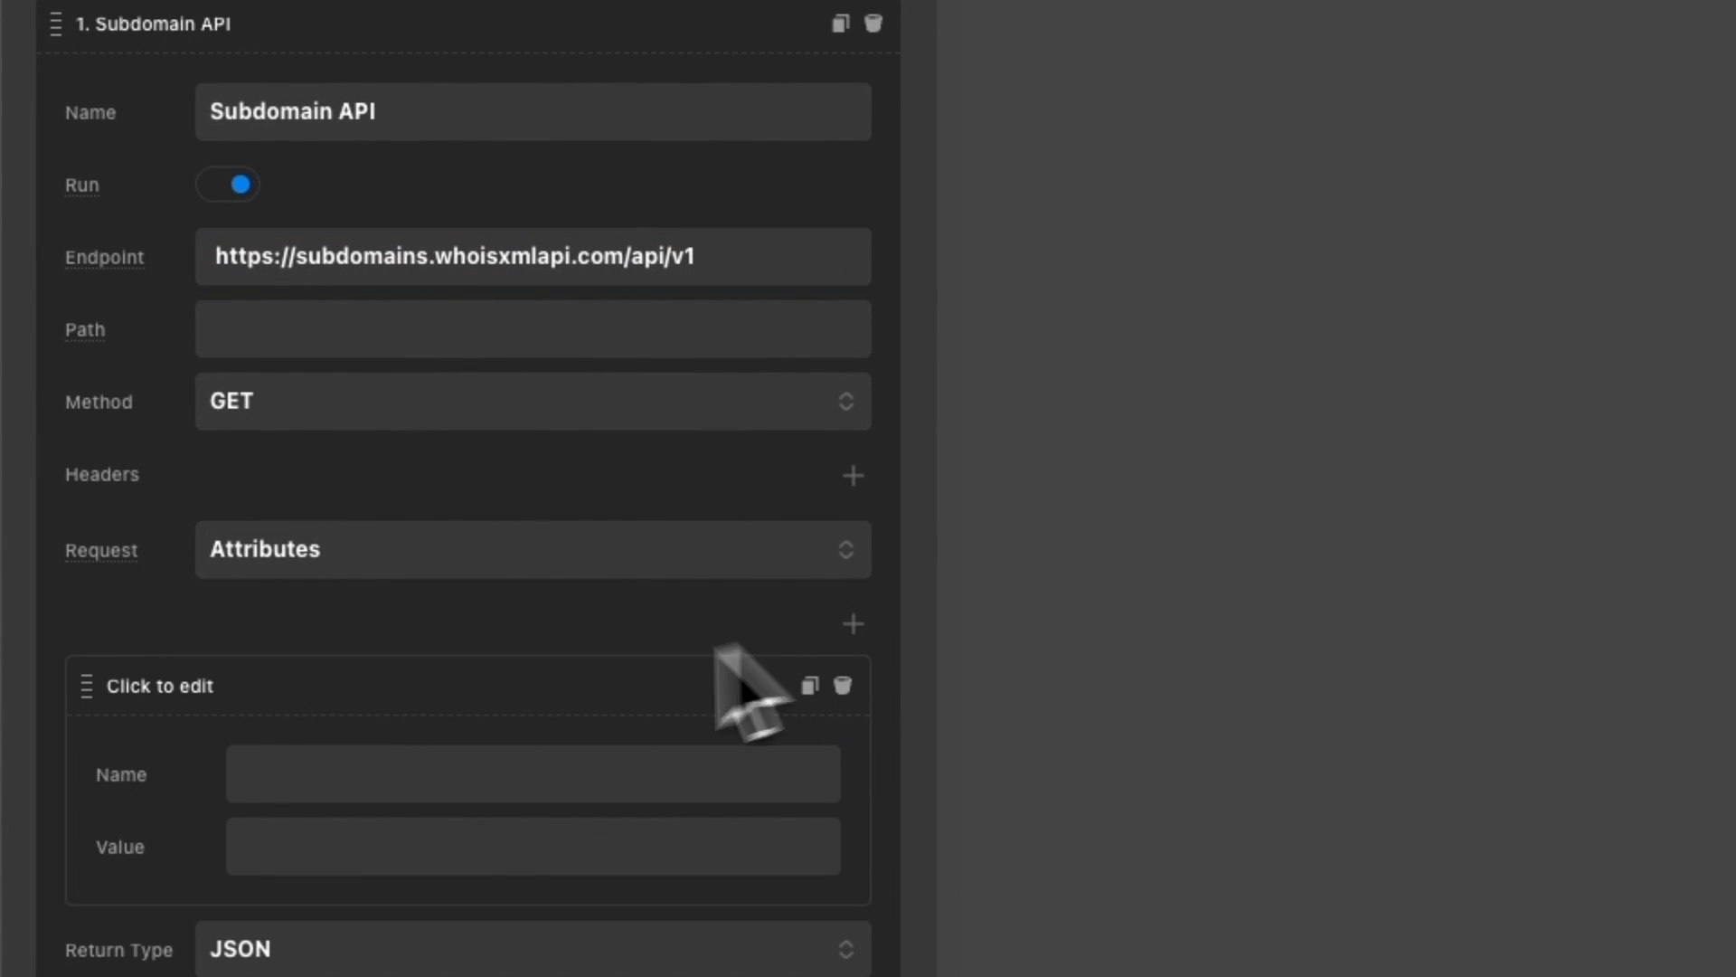
{"action": "left_click", "coordinate": [407, 773]}
{"action": "type", "text": "apiK"}
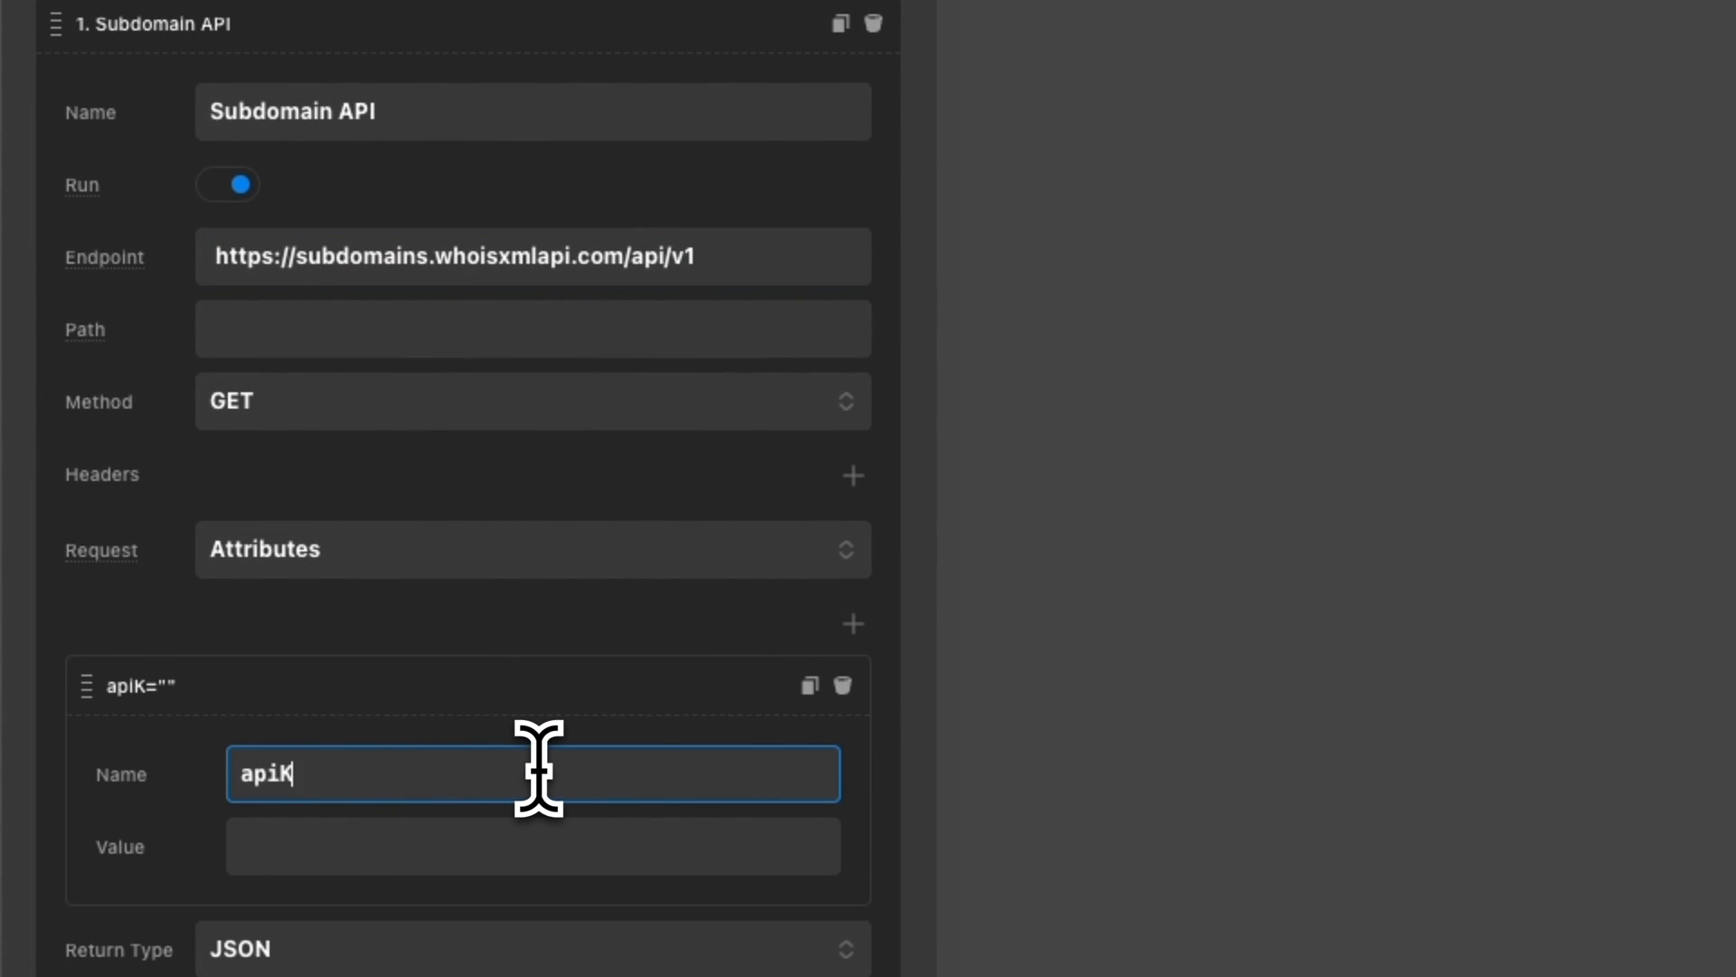
{"action": "type", "text": "ey"}
{"action": "key", "text": "Tab"}
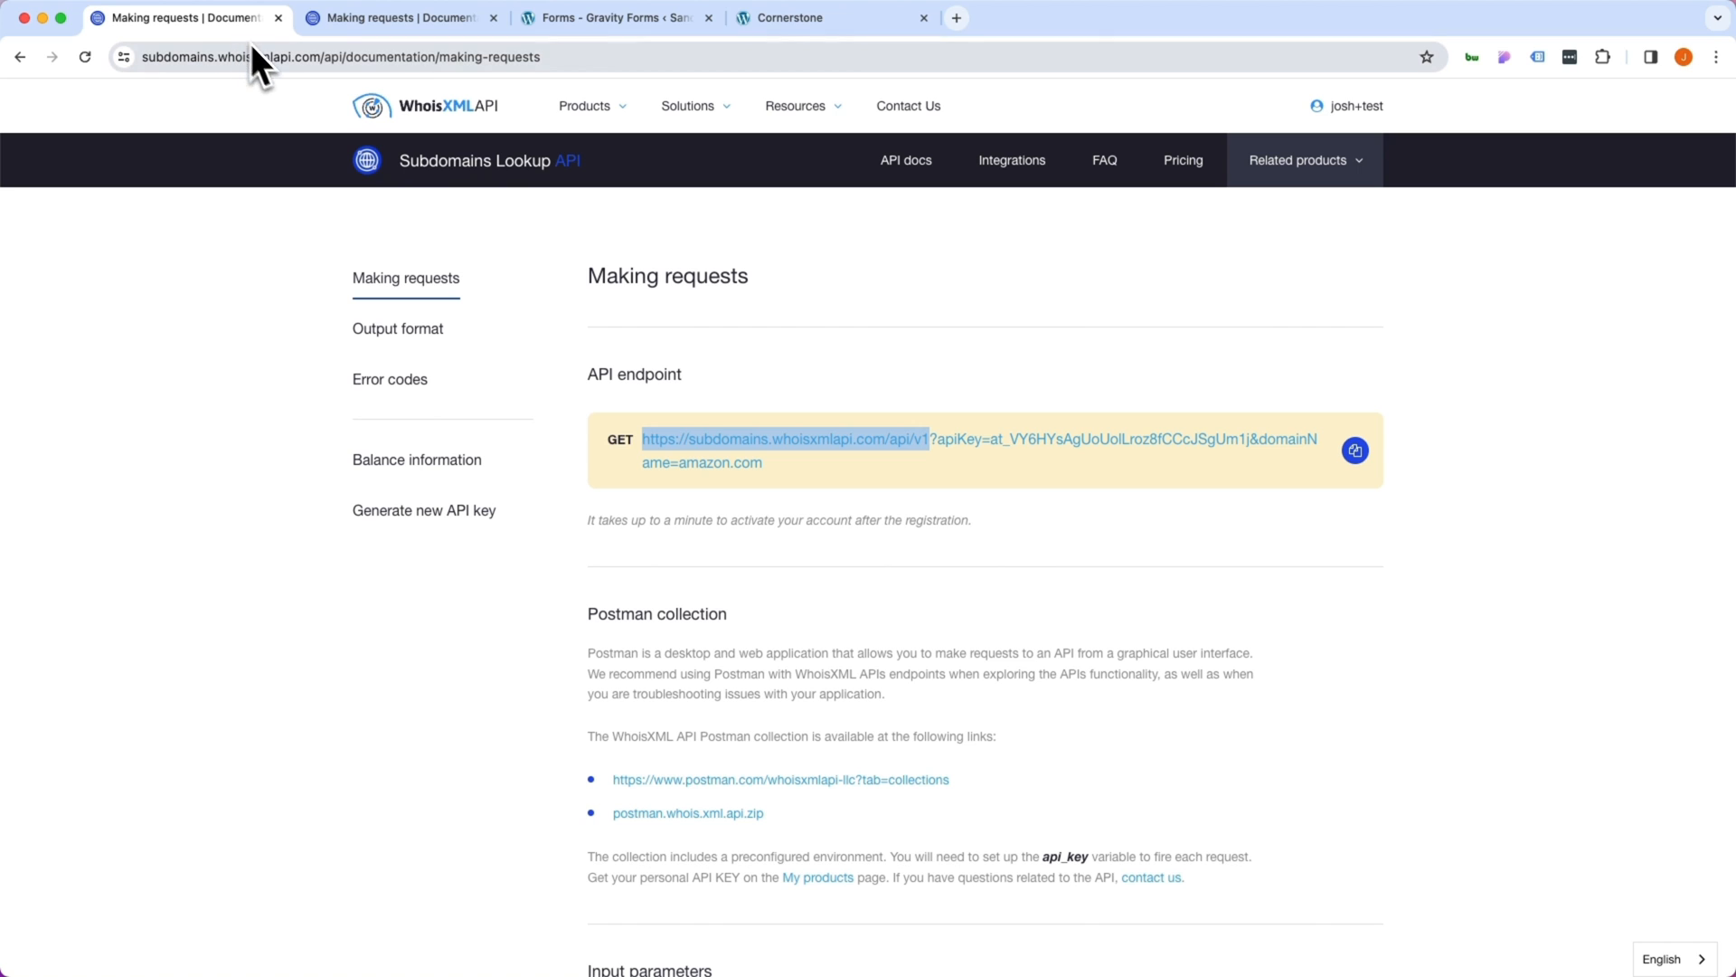
{"action": "left_click", "coordinate": [1349, 107]}
{"action": "left_click", "coordinate": [1248, 175]}
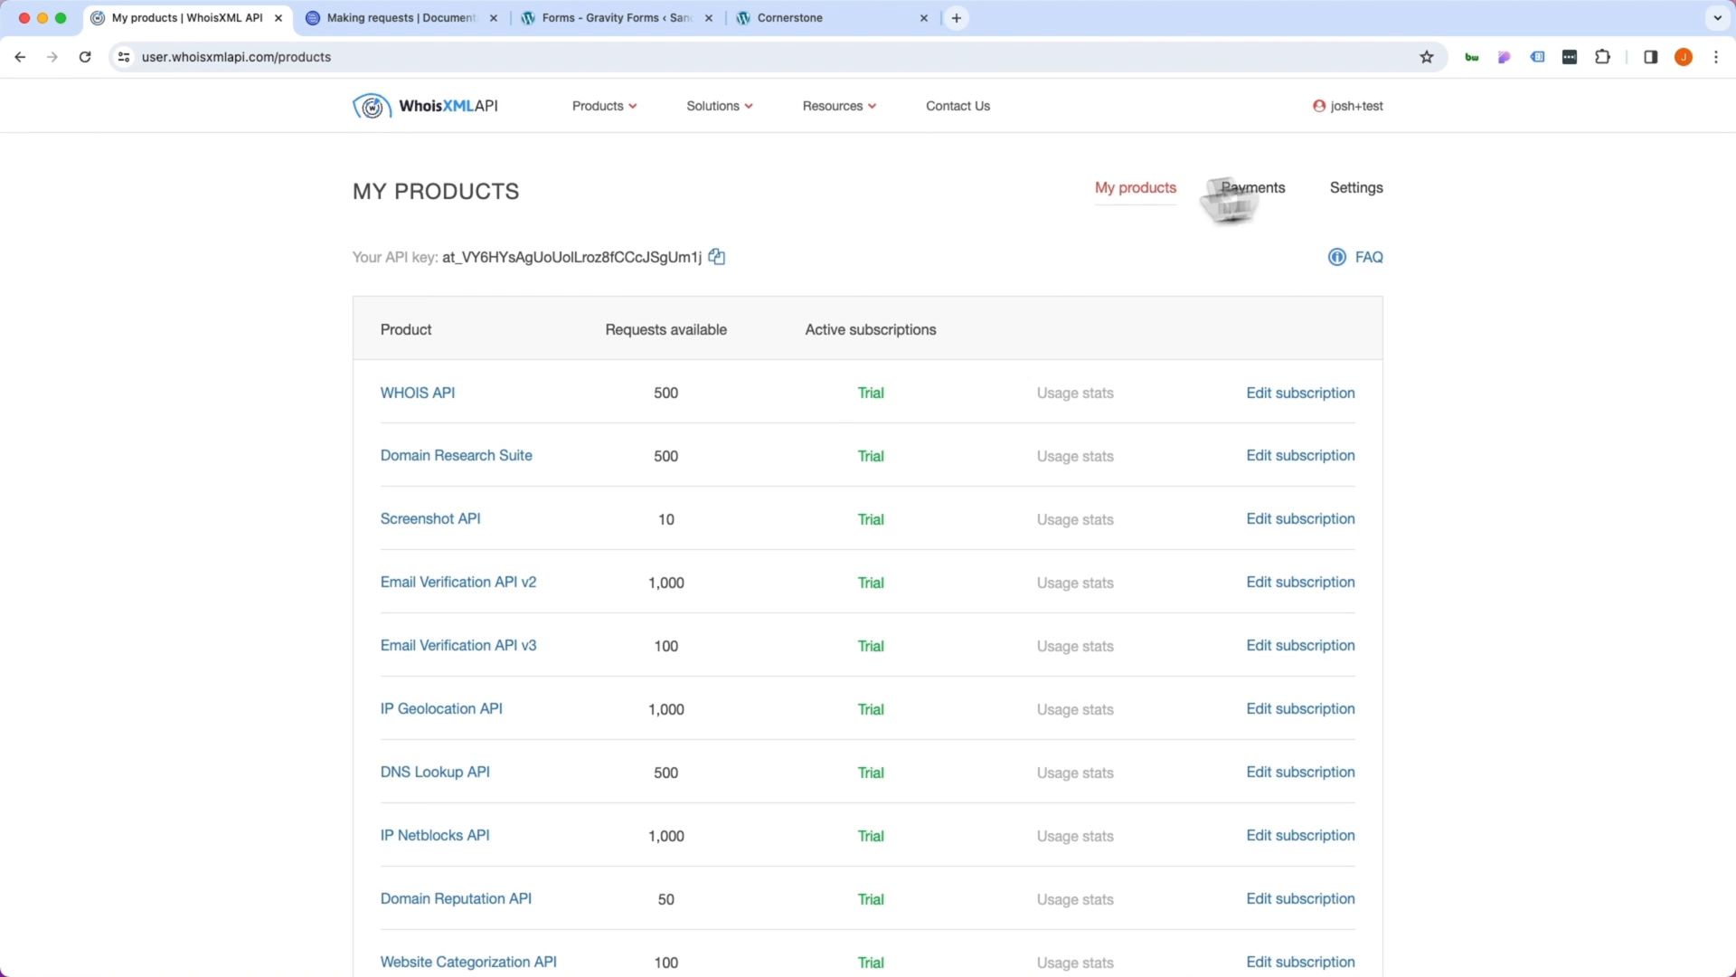
{"action": "left_click", "coordinate": [717, 256]}
{"action": "left_click", "coordinate": [394, 18]}
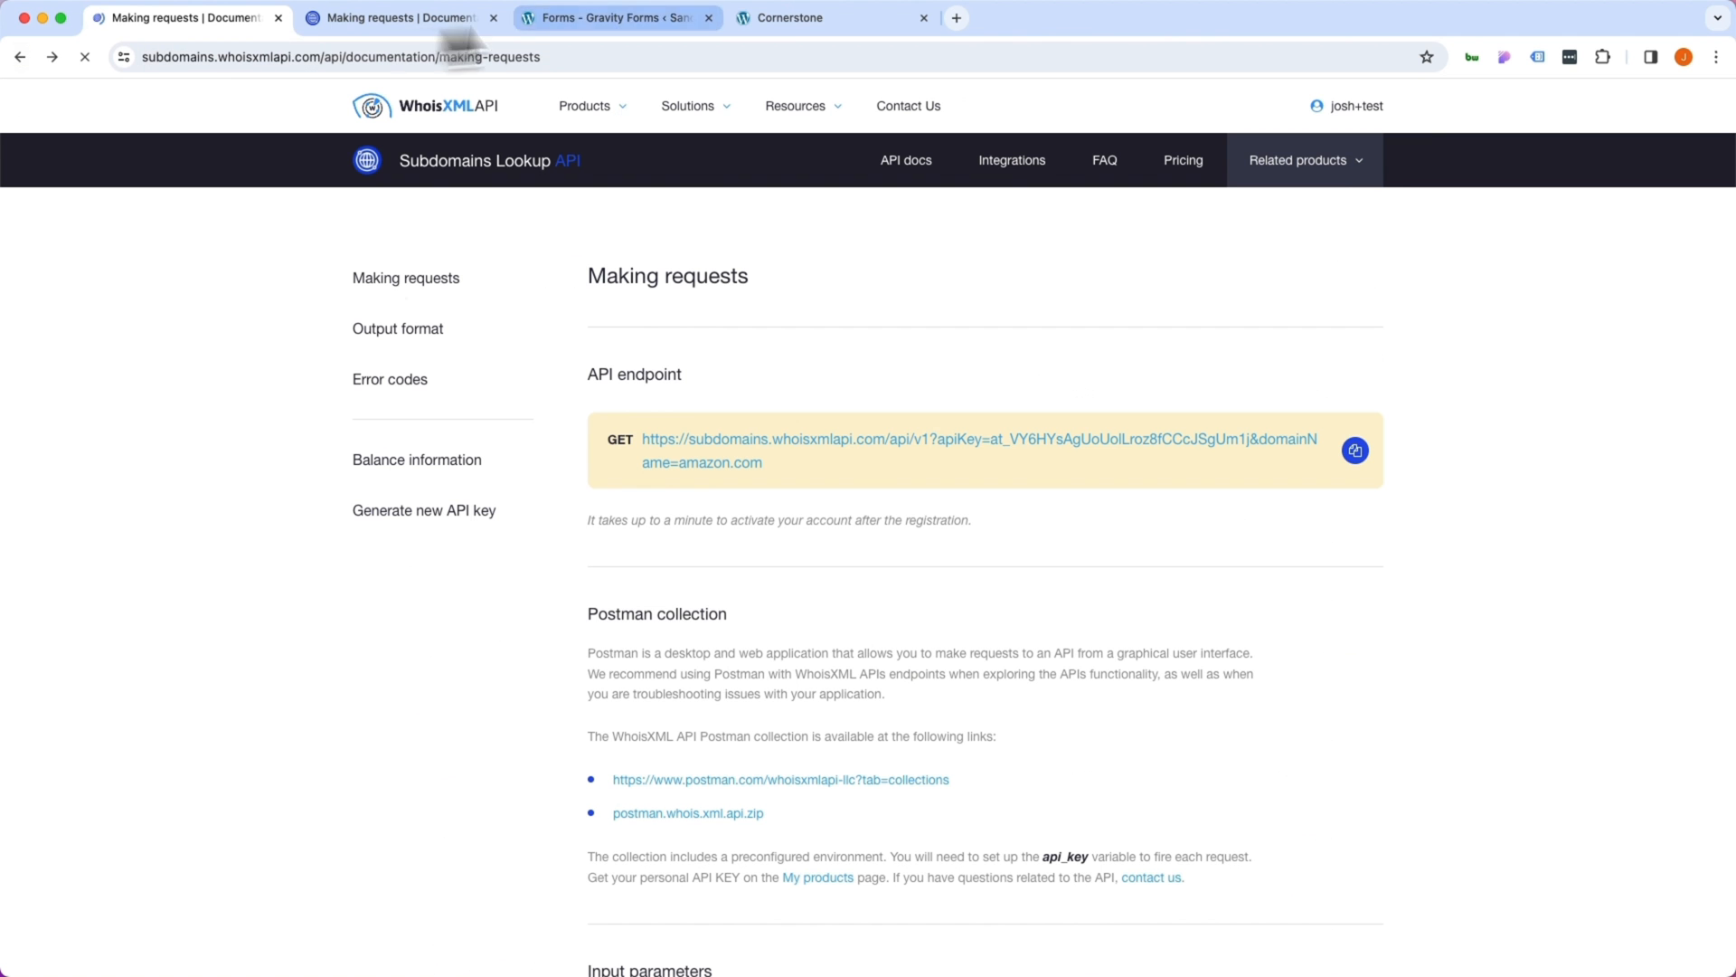
Paste the API key as the apiKey value, set cache time to 1 Hour, and save the global
{"action": "left_click", "coordinate": [791, 18]}
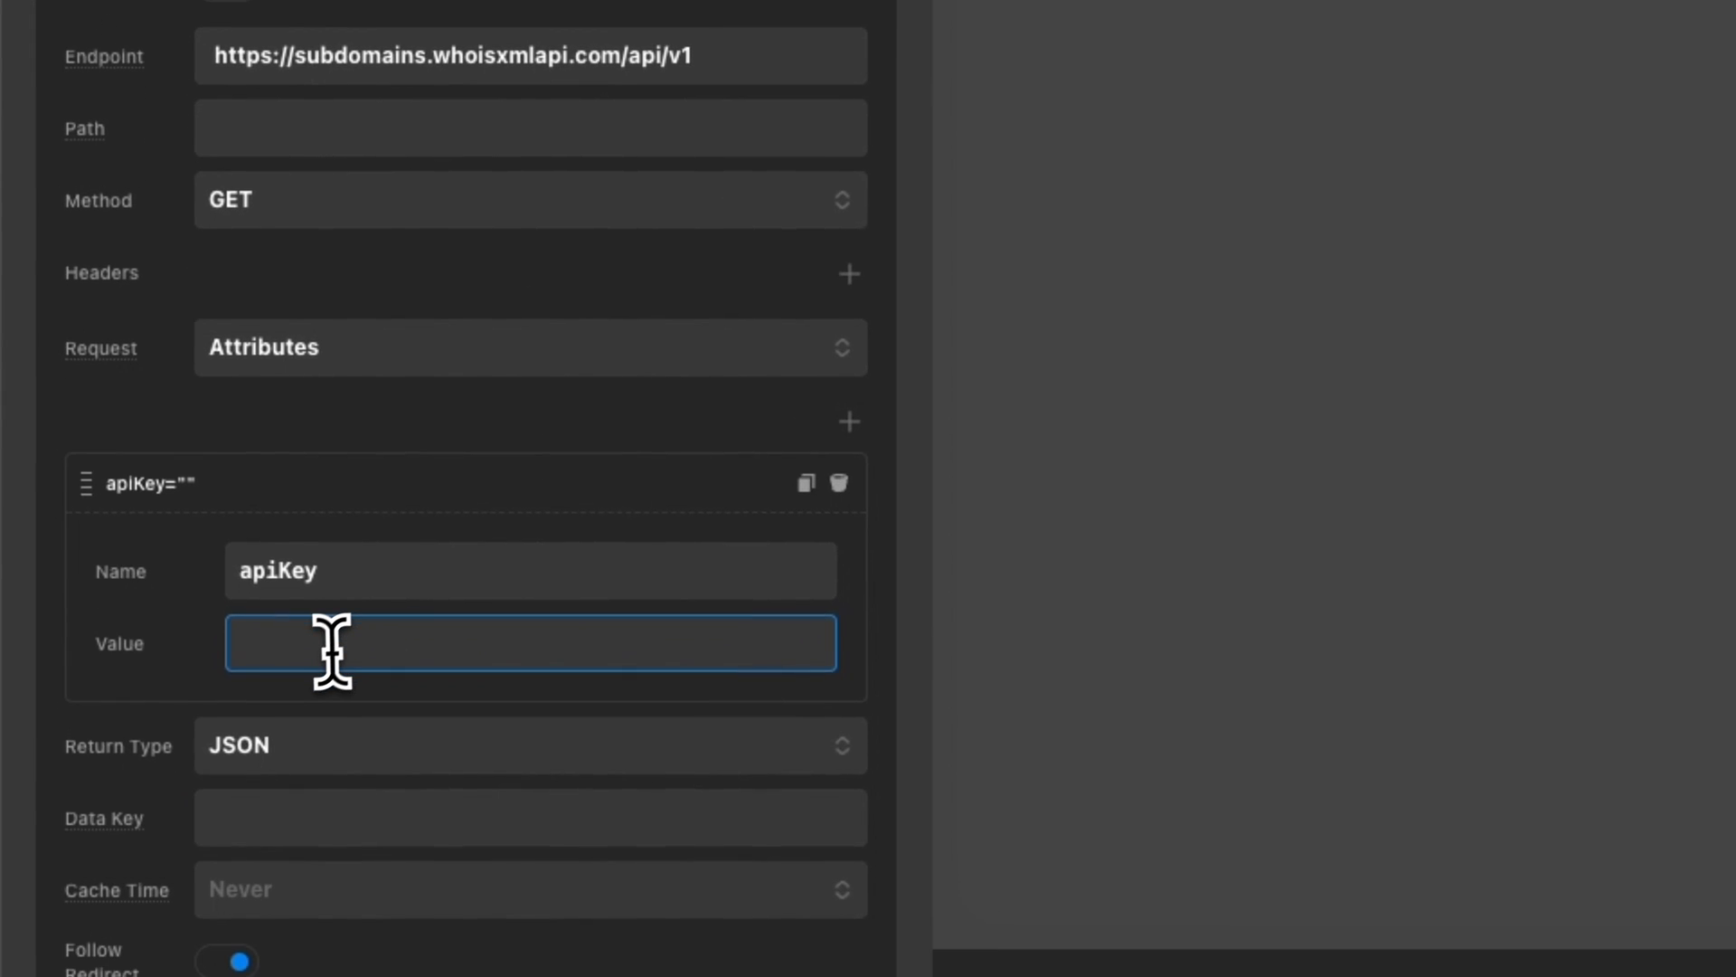
{"action": "key", "text": "ctrl+v"}
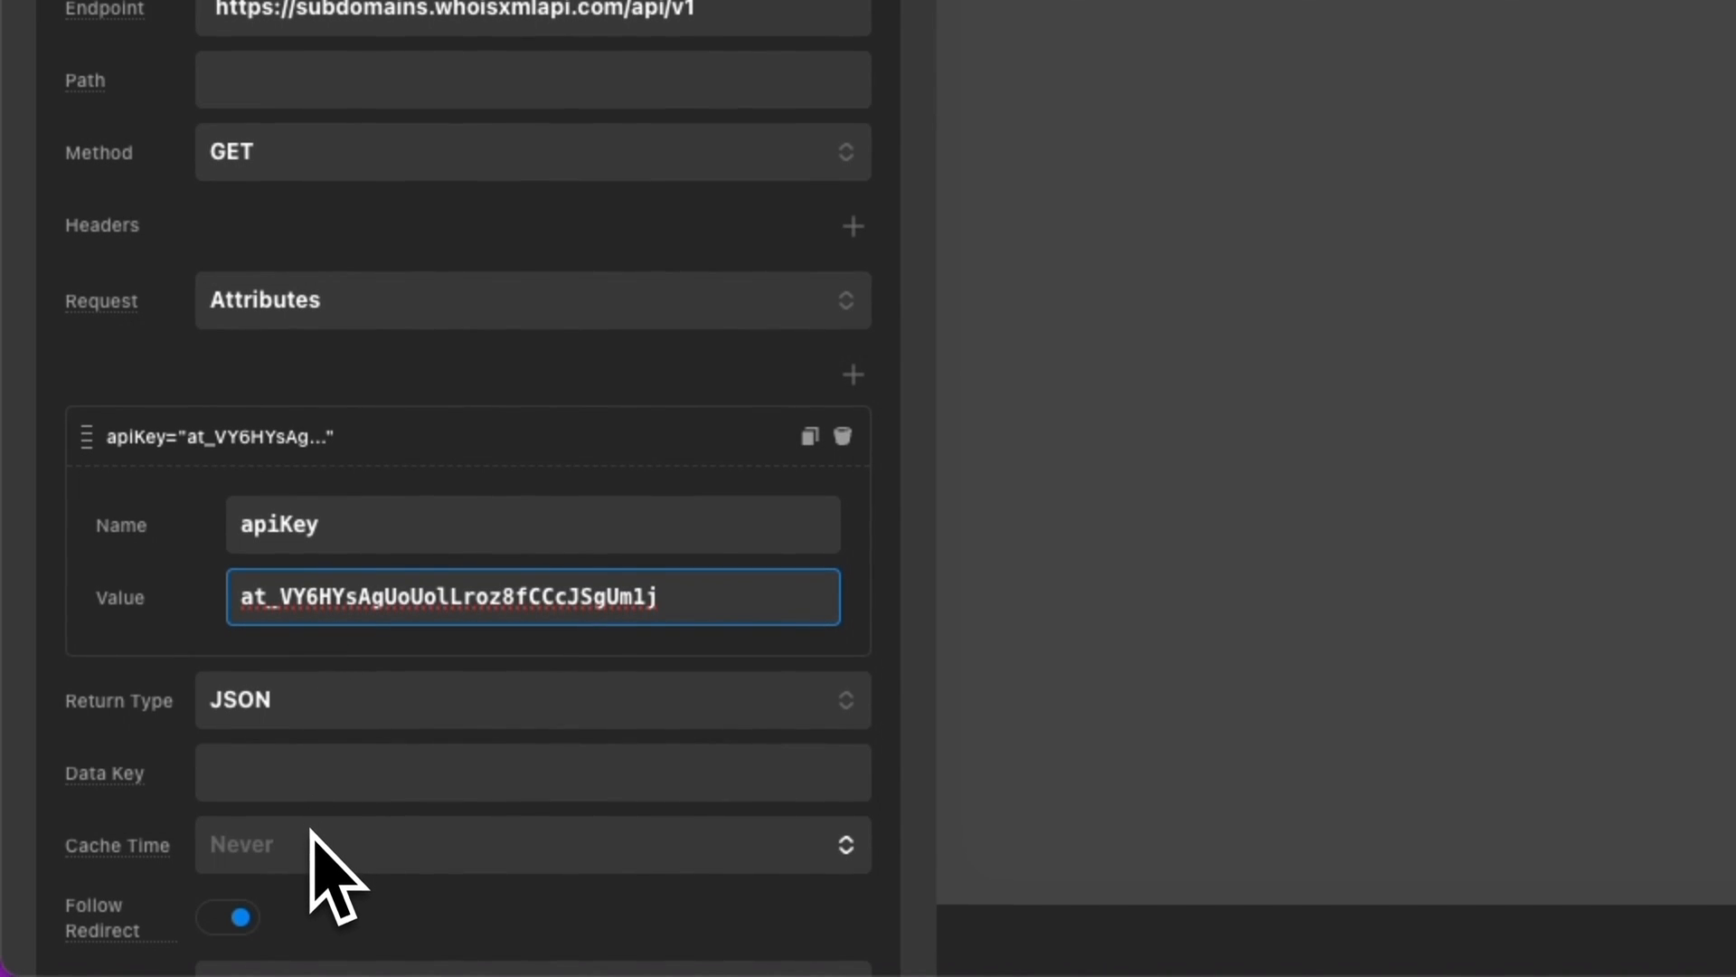
{"action": "scroll", "coordinate": [309, 828], "scroll_direction": "down", "scroll_amount": 3}
{"action": "left_click", "coordinate": [355, 614]}
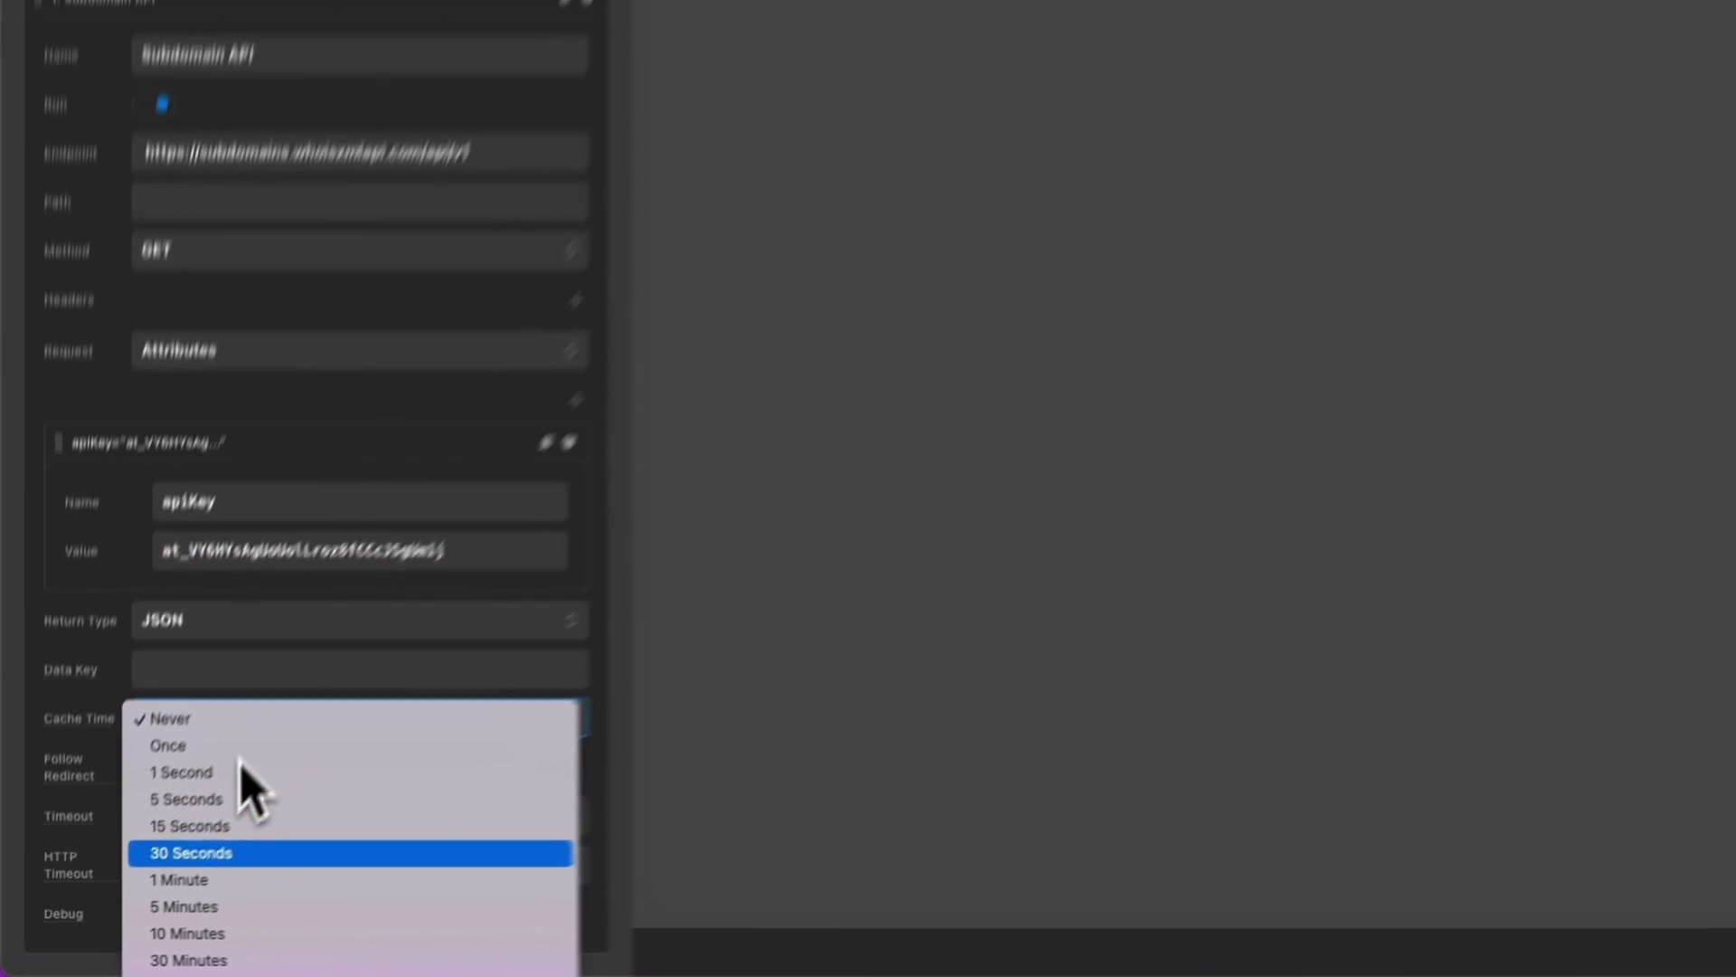
{"action": "left_click", "coordinate": [313, 923]}
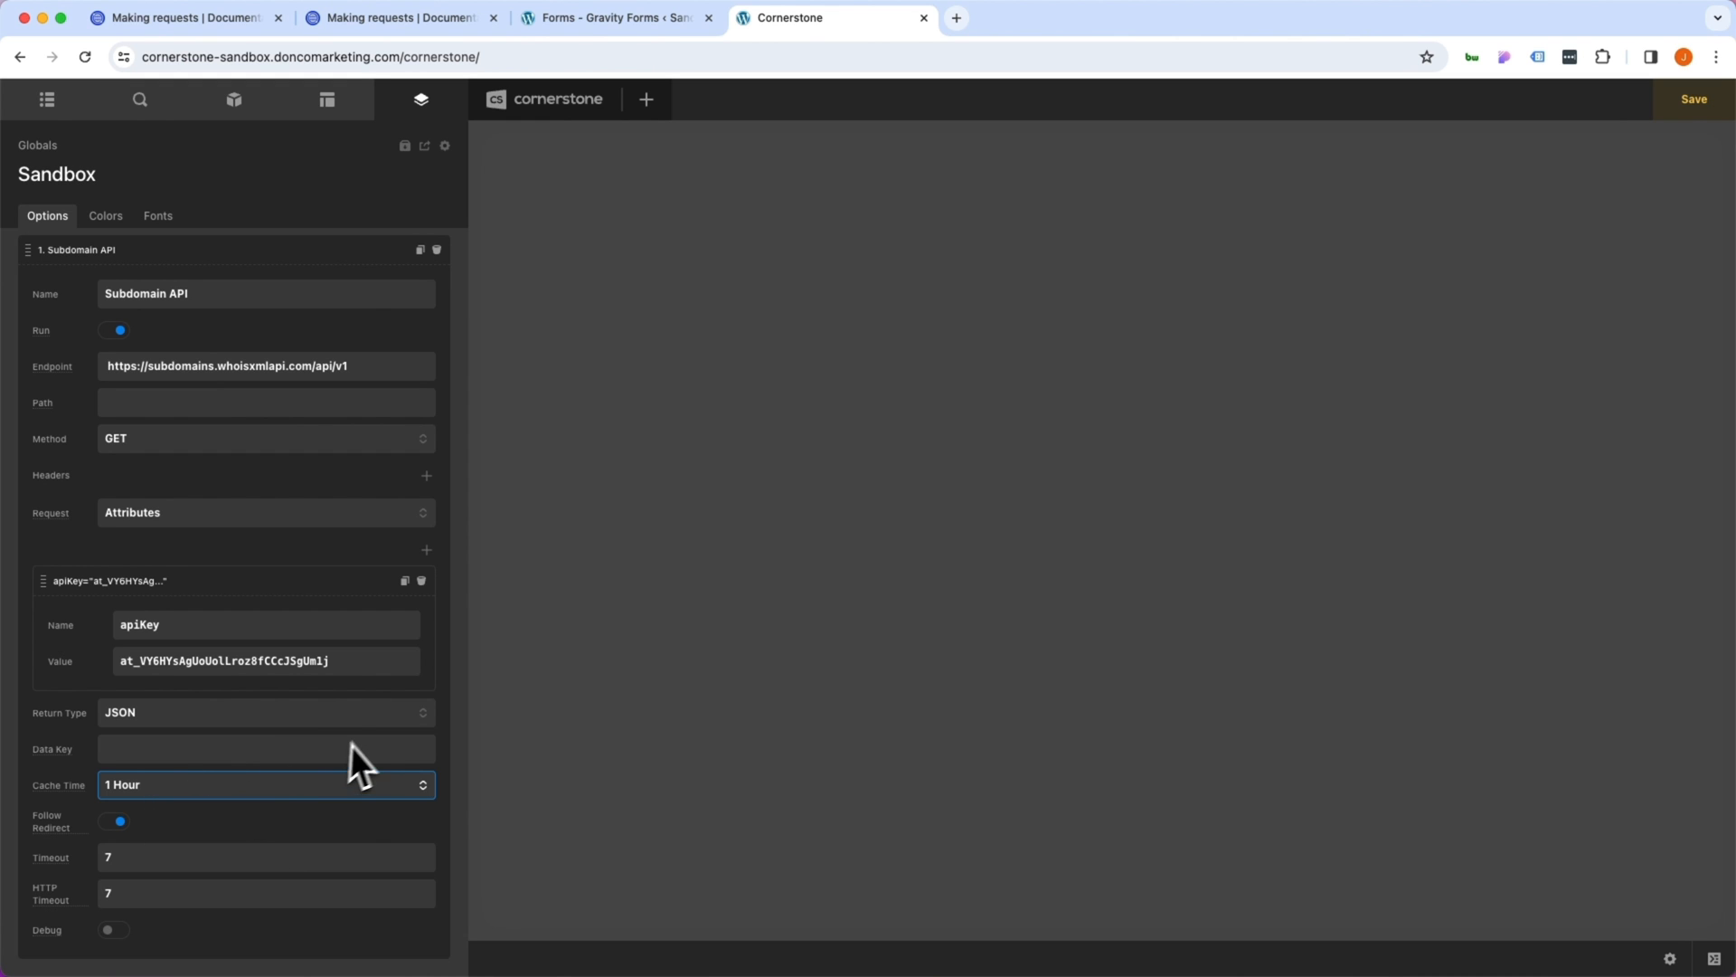
{"action": "key", "text": "super+s"}
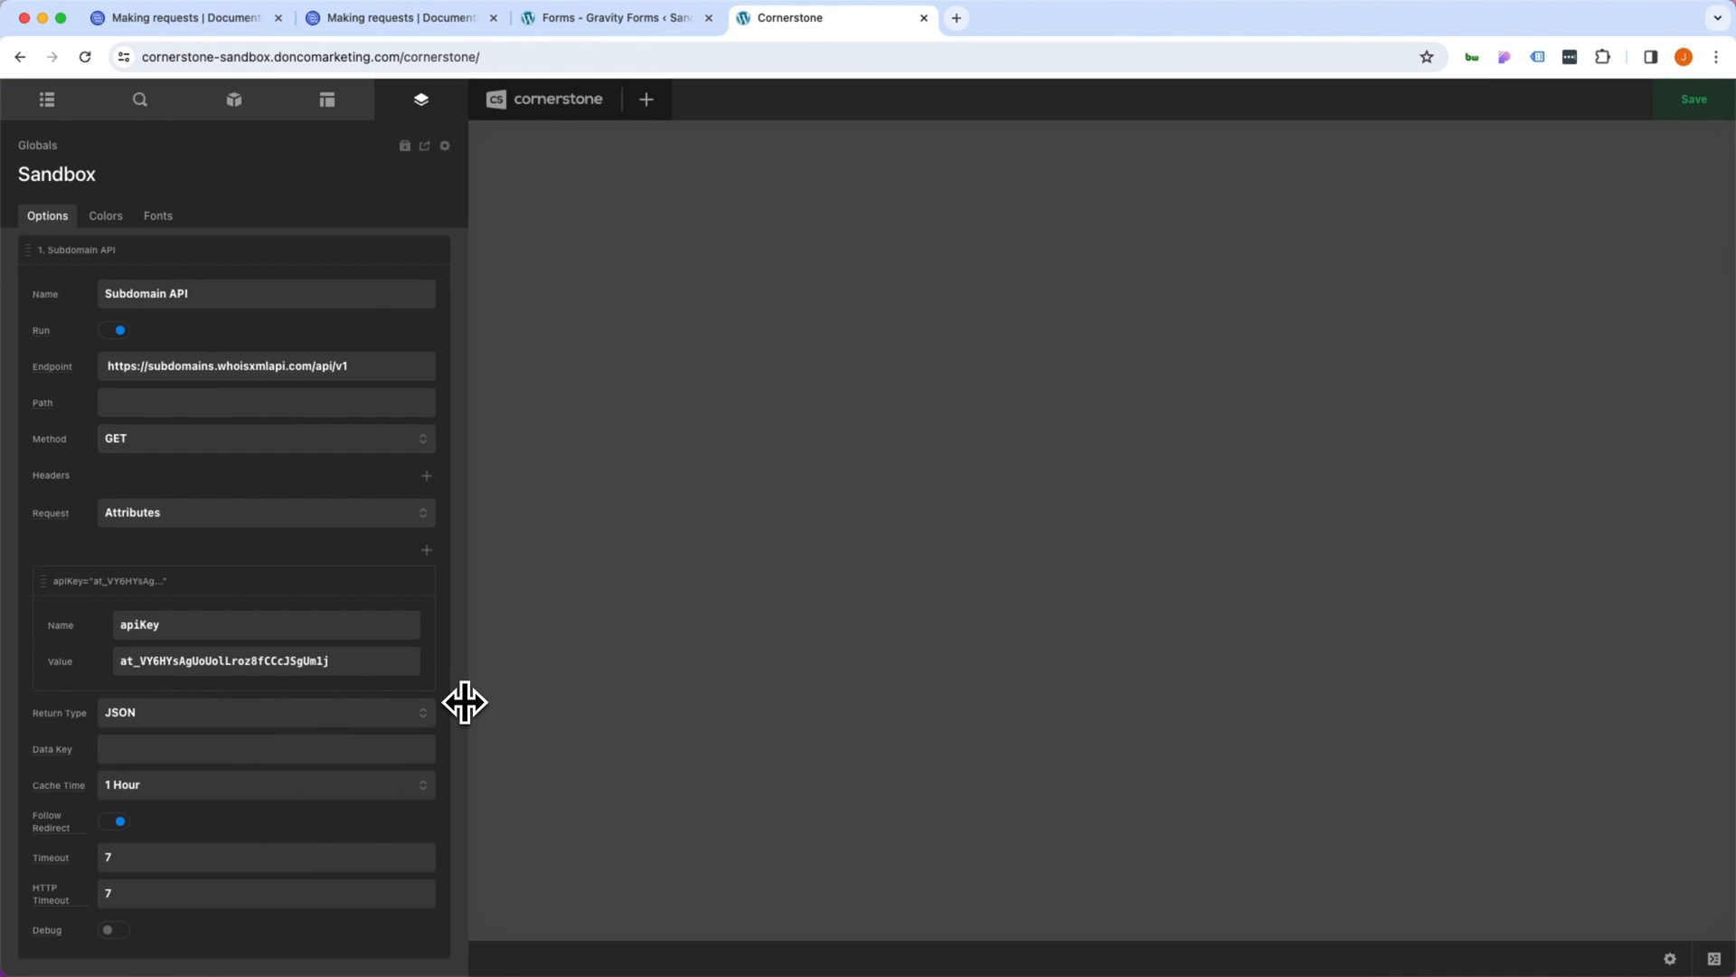
{"action": "left_click_drag", "start_coordinate": [466, 702], "coordinate": [258, 692]}
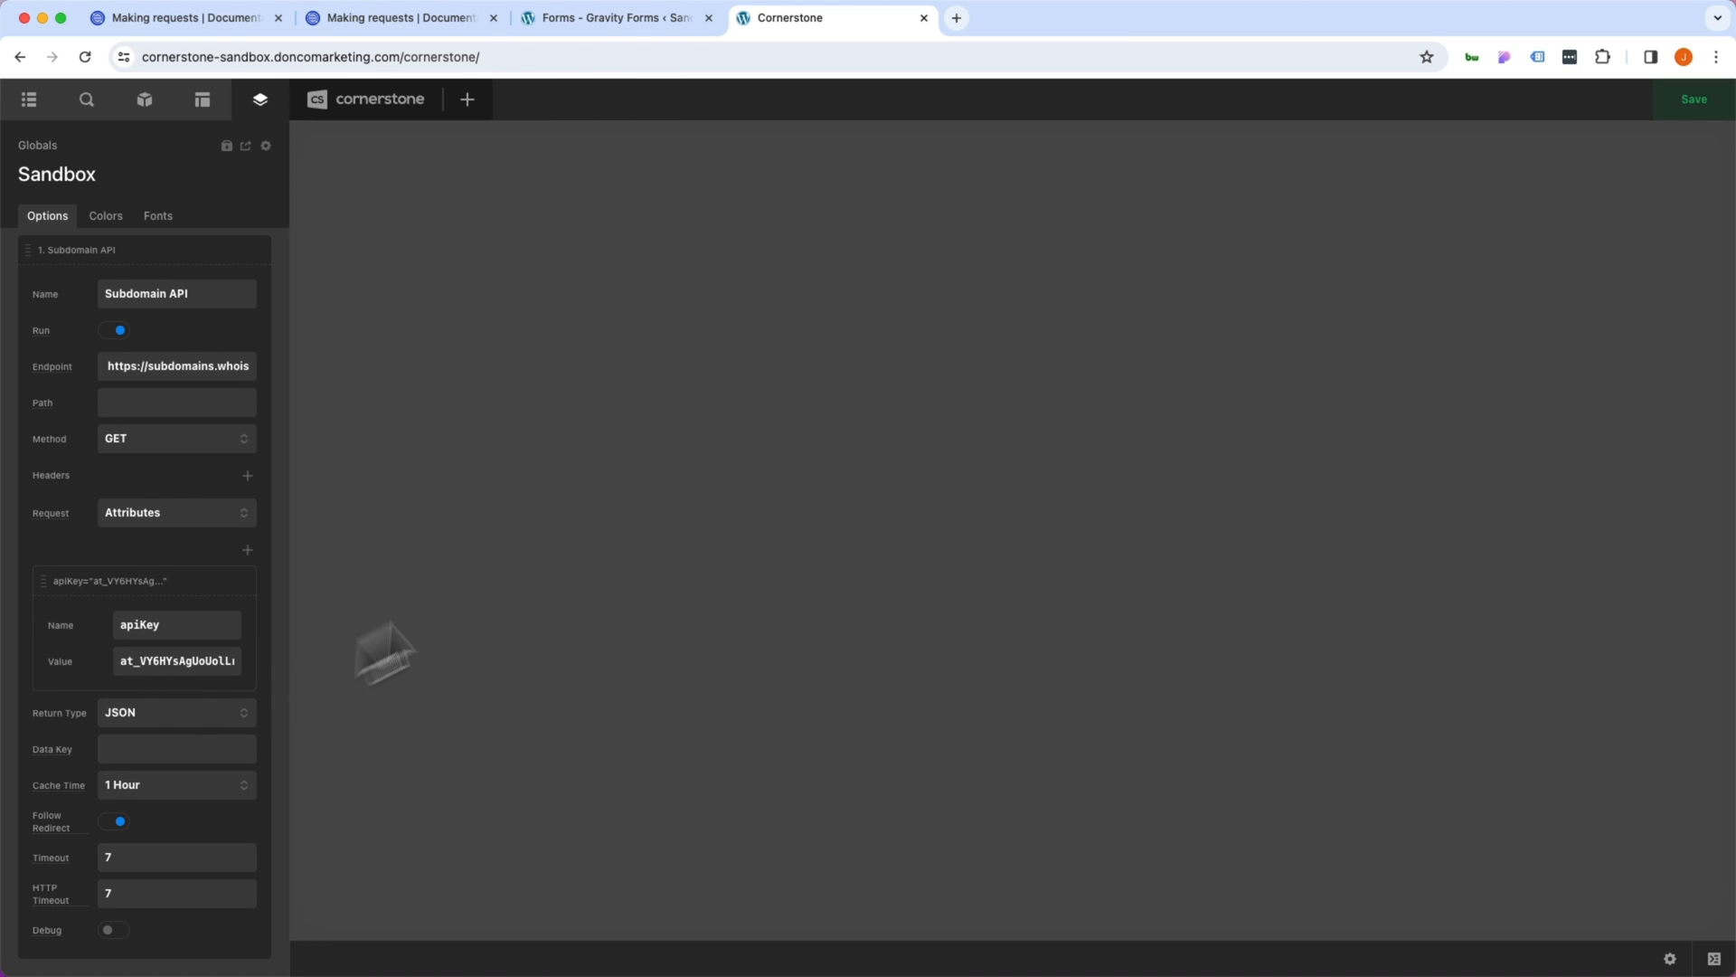
Create a blank page named Subdomain Lookup with its status set to Publish
{"action": "left_click", "coordinate": [467, 98]}
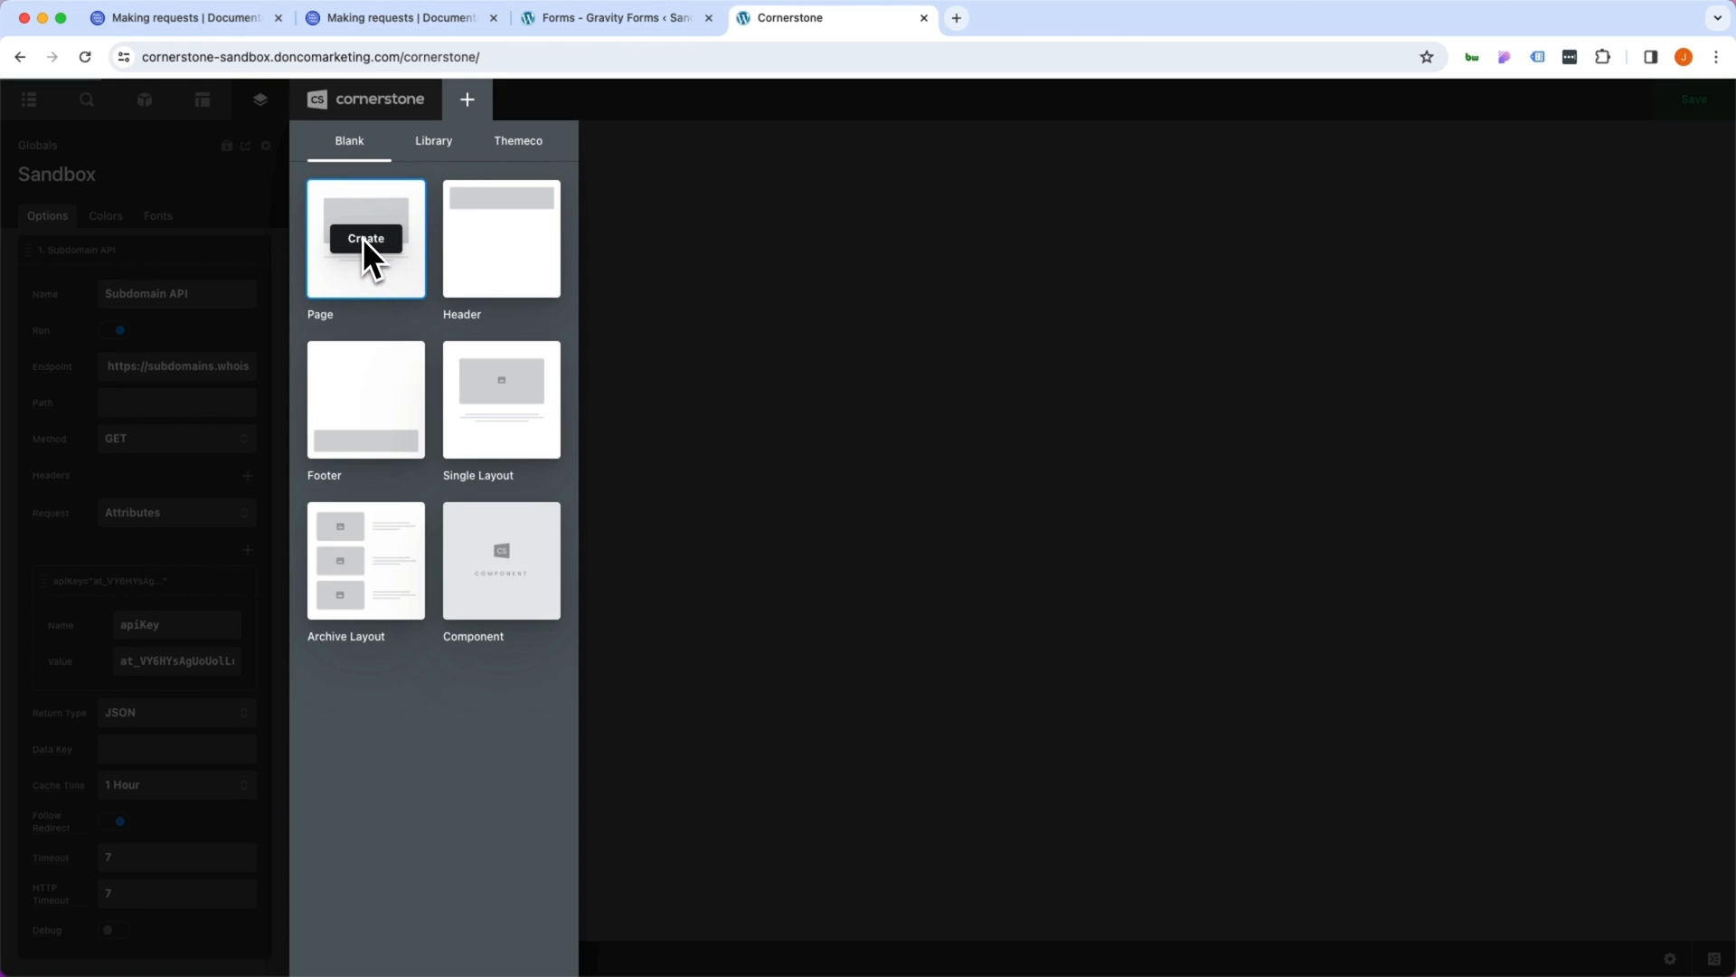
{"action": "left_click", "coordinate": [363, 238]}
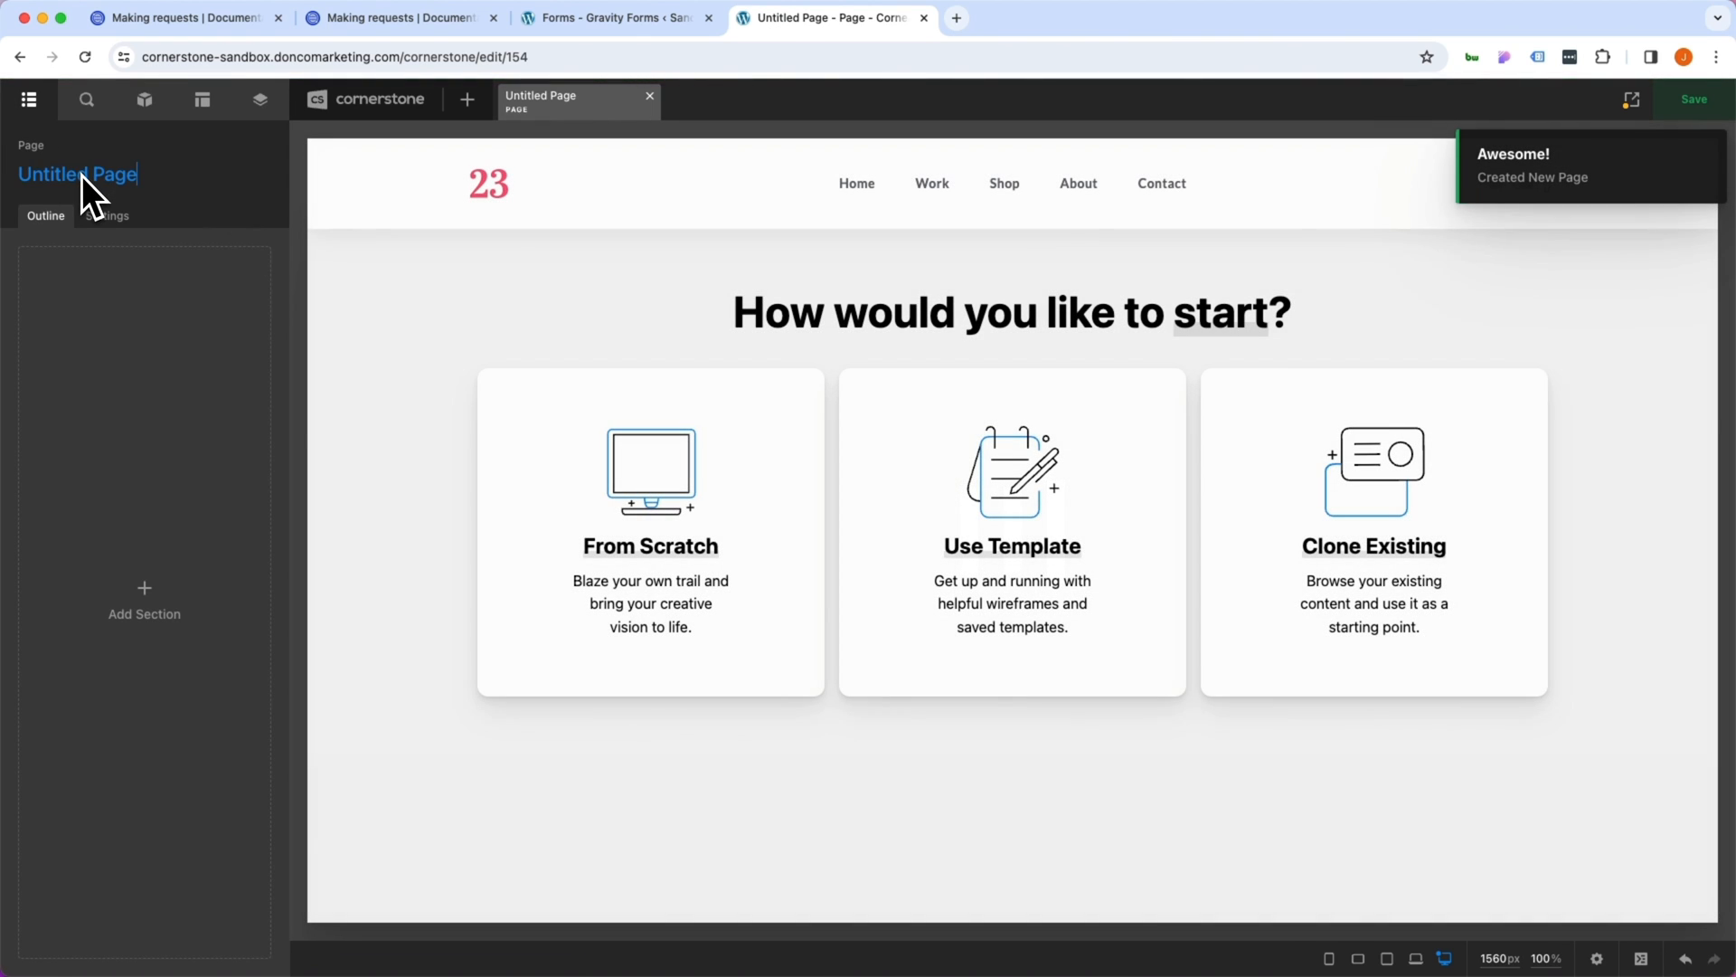
{"action": "type", "text": "Subdomain Lookup"}
{"action": "left_click", "coordinate": [107, 215]}
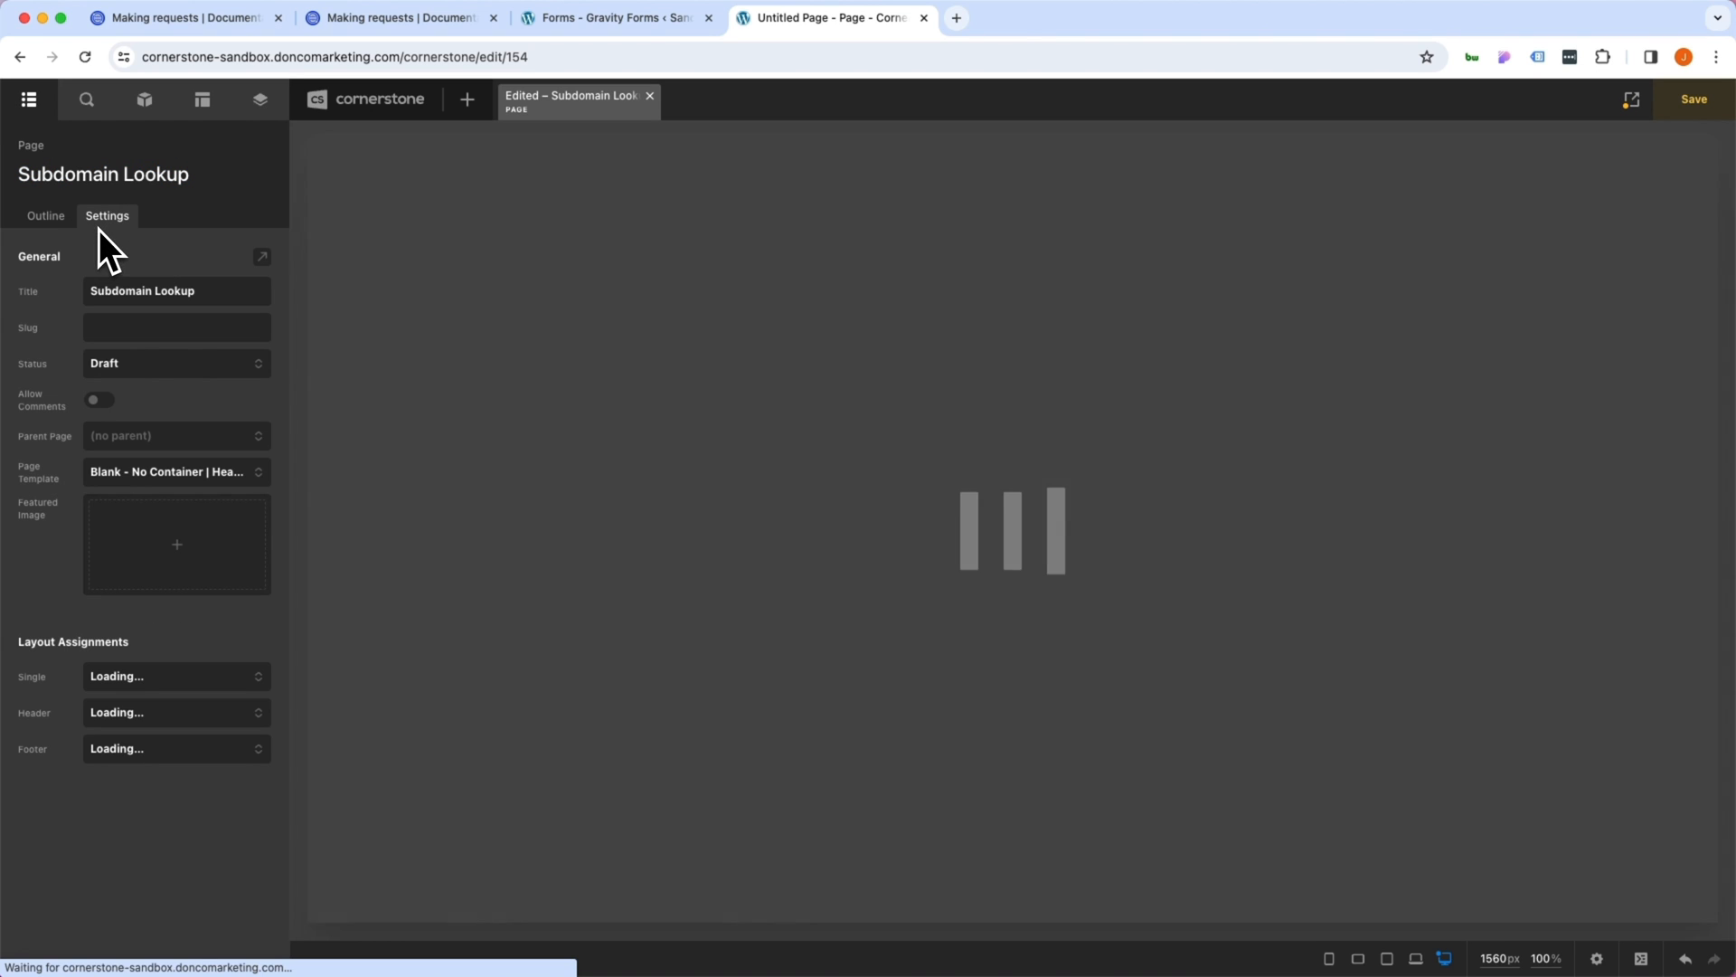
{"action": "left_click", "coordinate": [135, 364]}
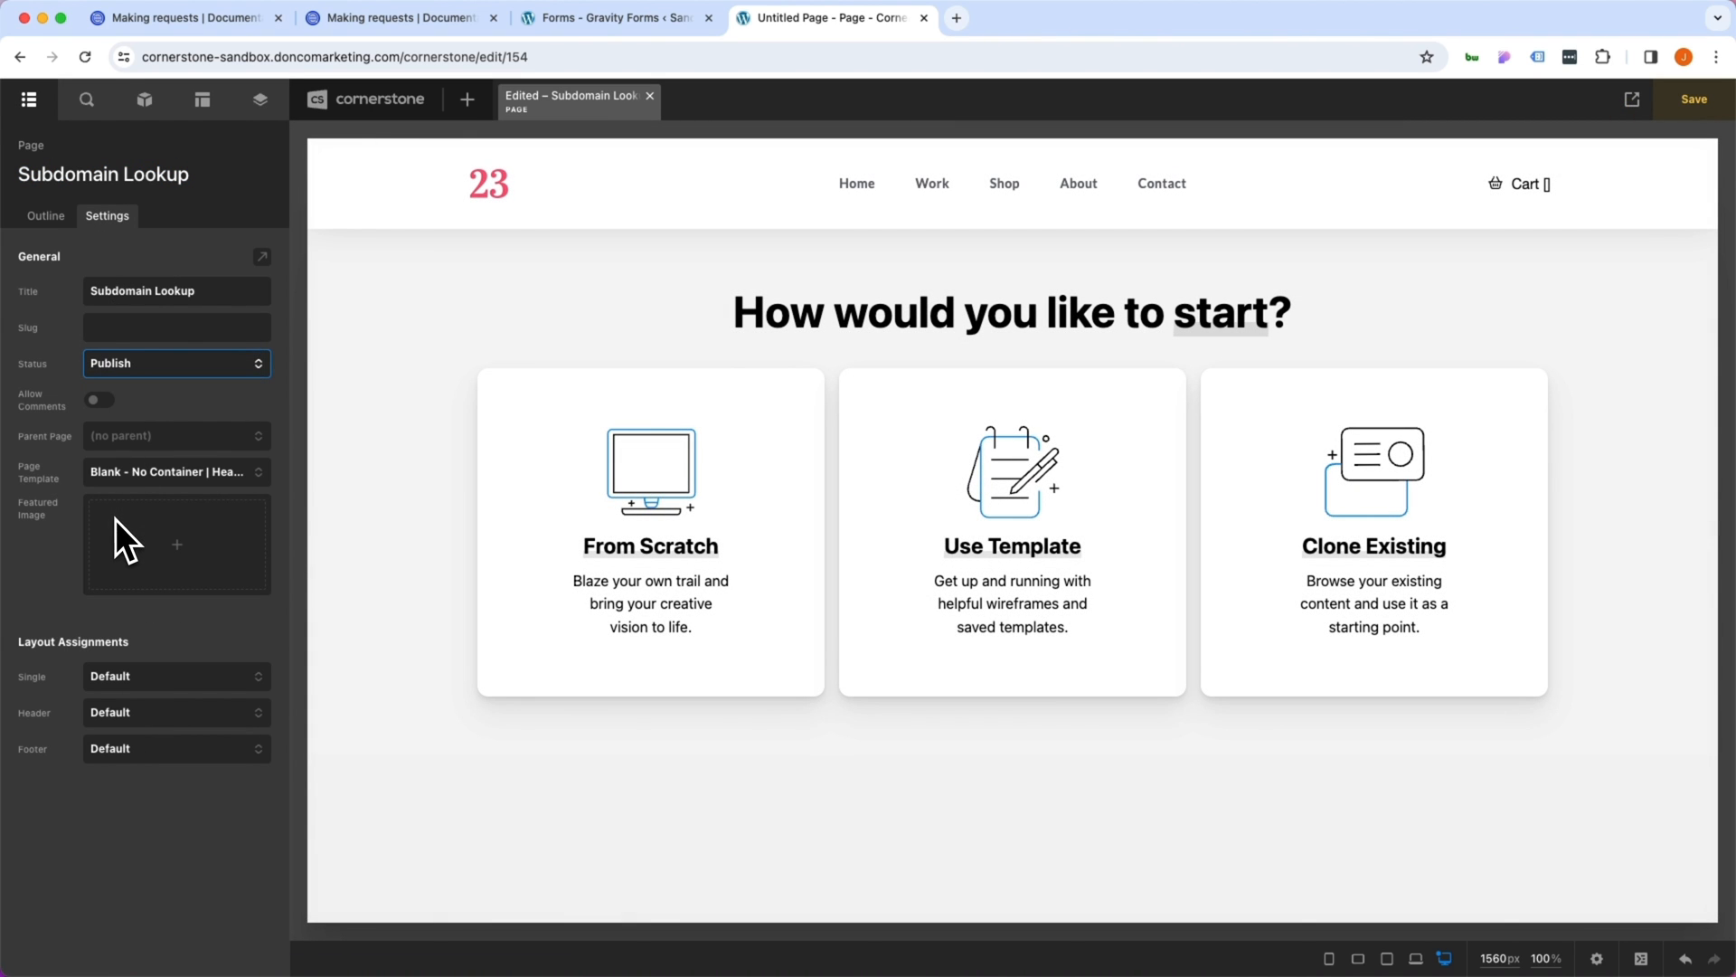
Build the page from scratch with a single-column section and drop an API Tester element into it
{"action": "left_click", "coordinate": [88, 100]}
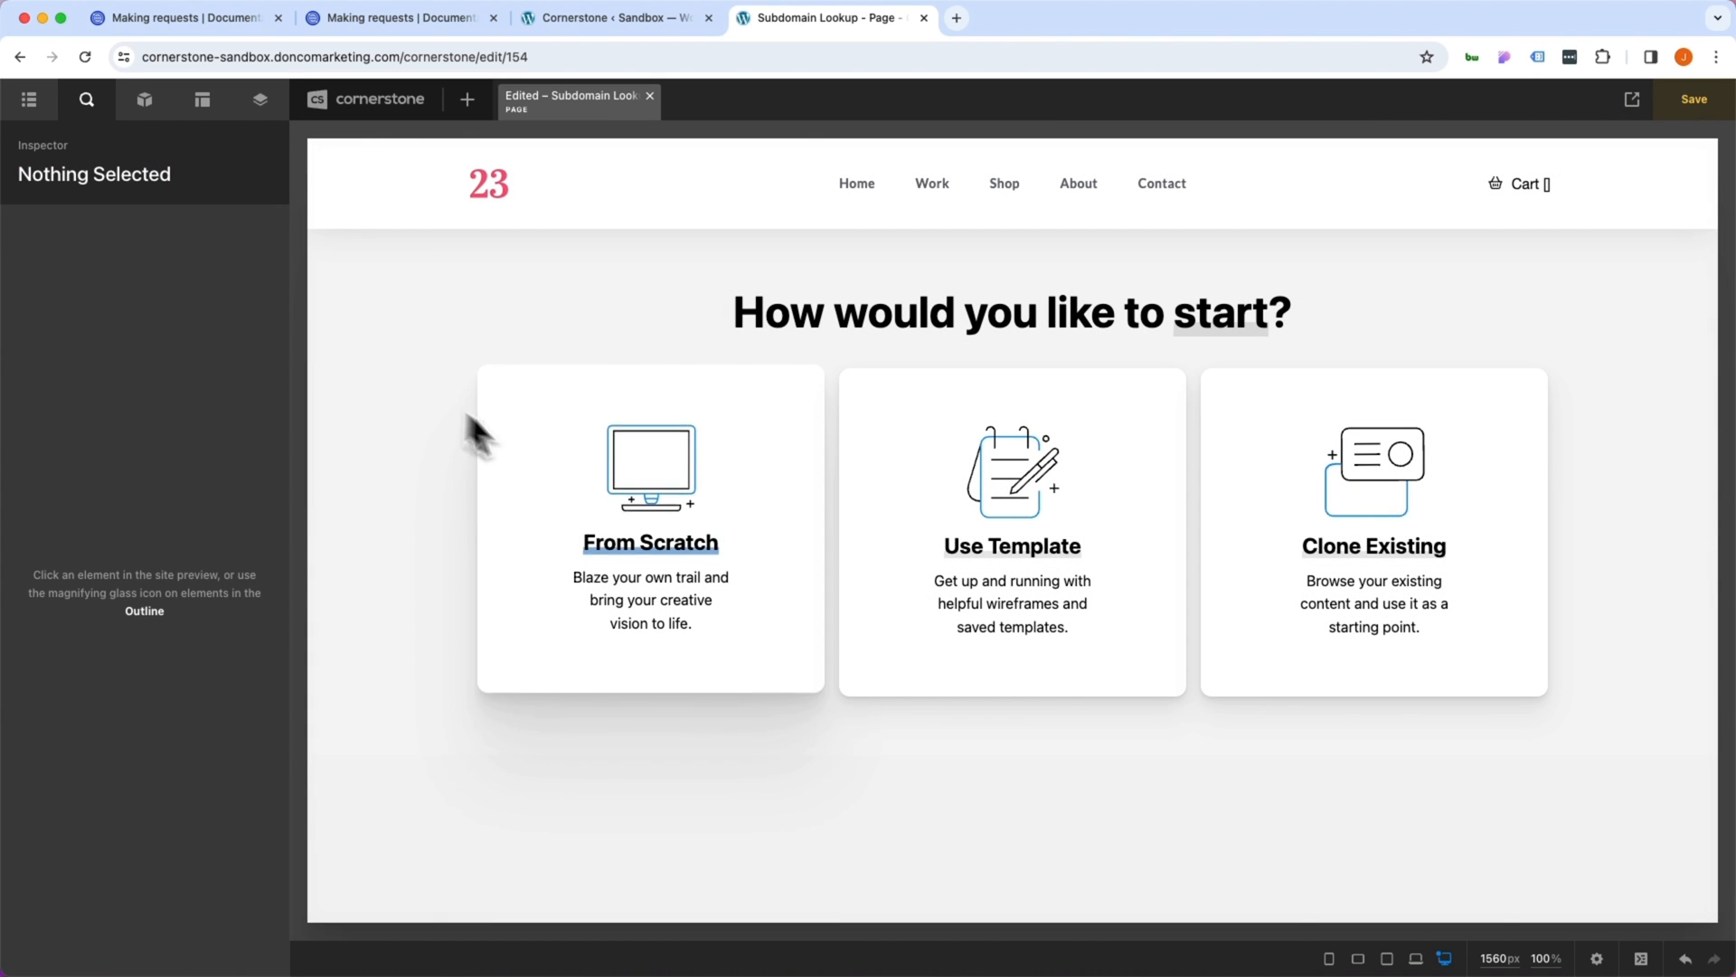
{"action": "left_click", "coordinate": [544, 461]}
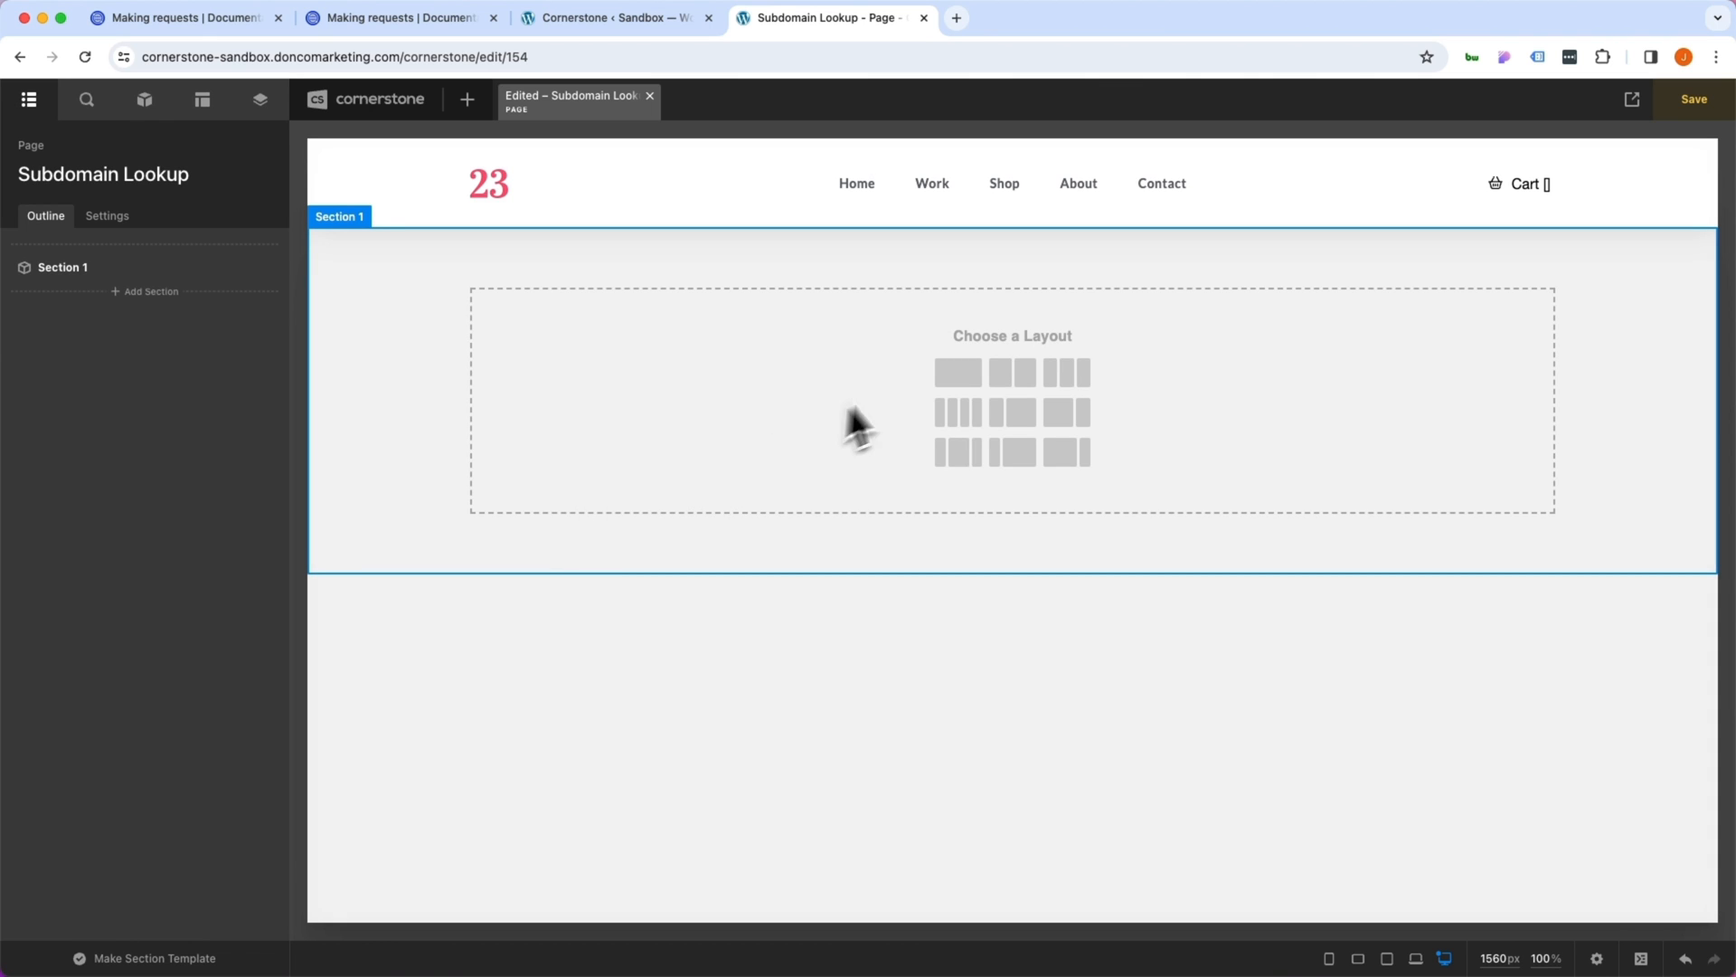
{"action": "left_click", "coordinate": [949, 377]}
{"action": "left_click", "coordinate": [144, 100]}
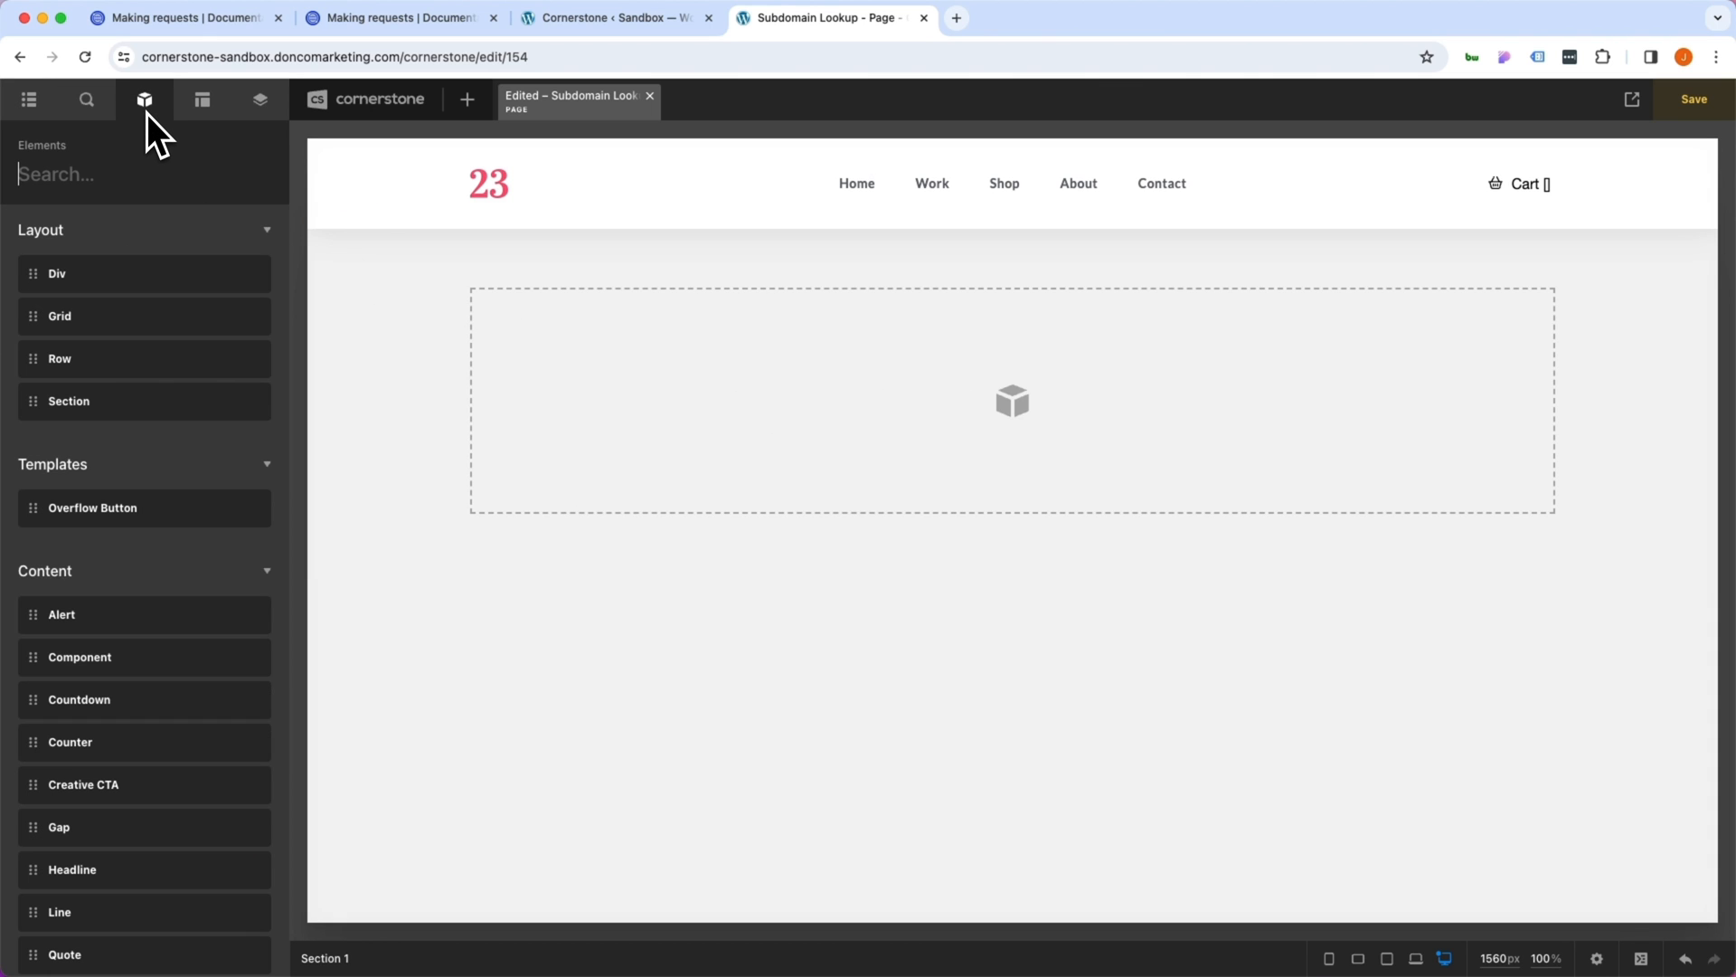
{"action": "type", "text": "api"}
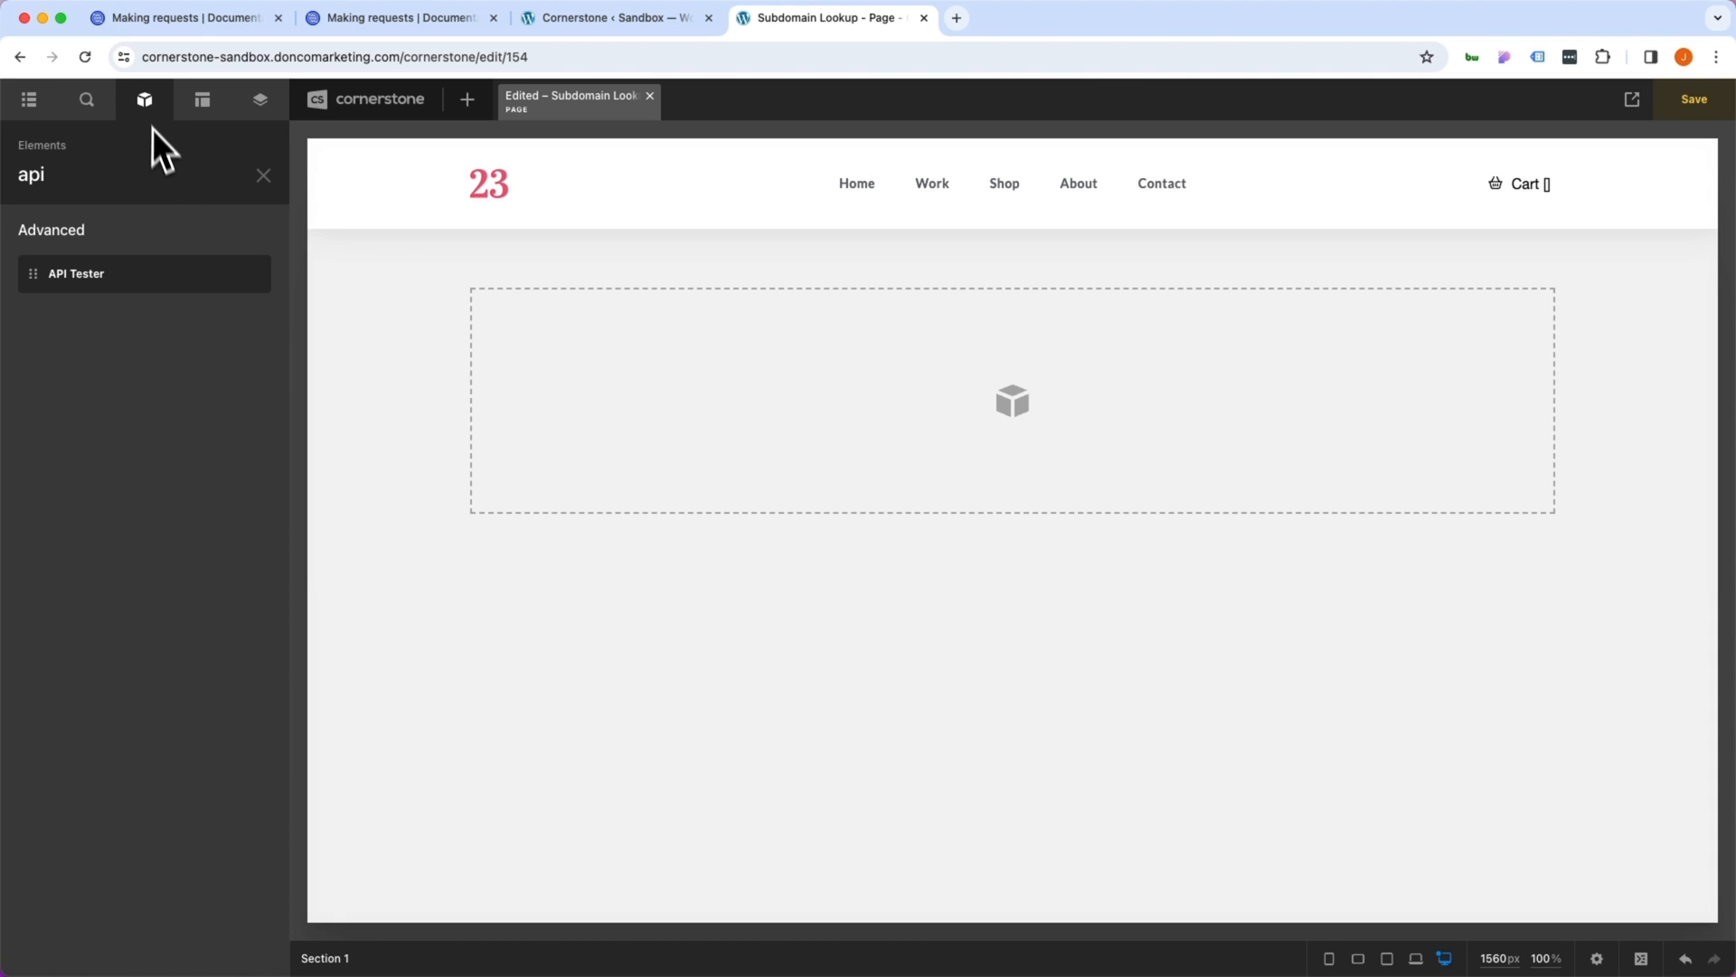
{"action": "left_click_drag", "start_coordinate": [115, 272], "coordinate": [800, 447]}
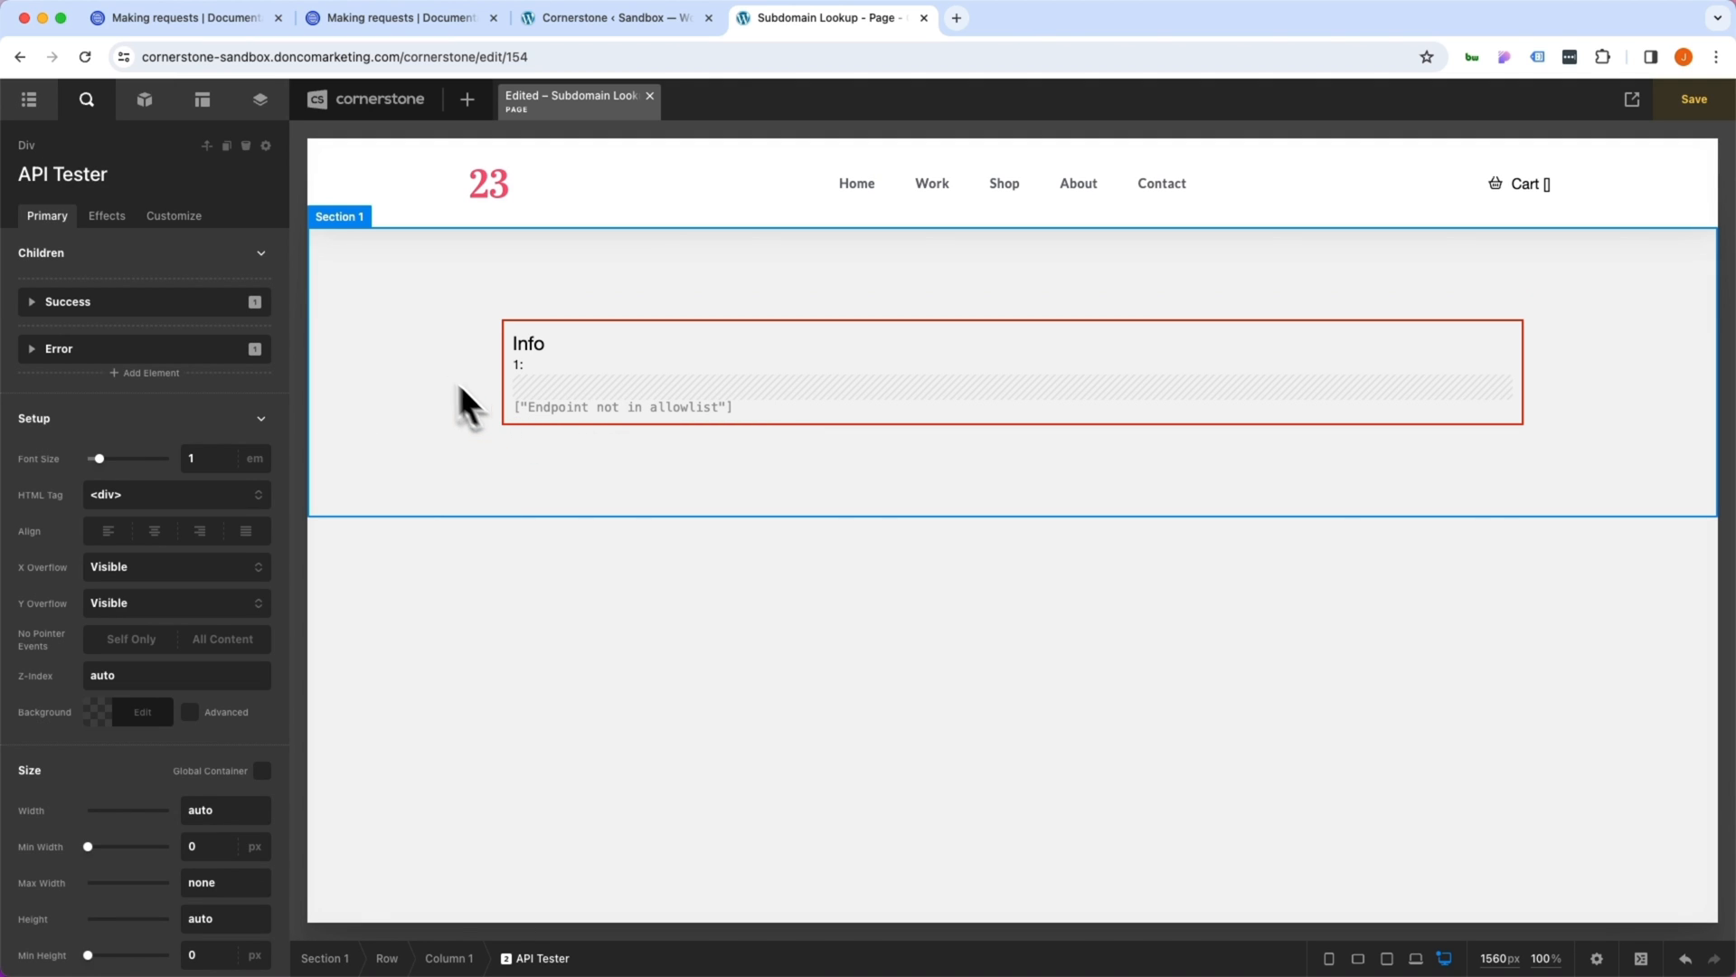
Set the API Tester's Looper Provider to External API Global using the Subdomain API global
{"action": "left_click", "coordinate": [173, 216]}
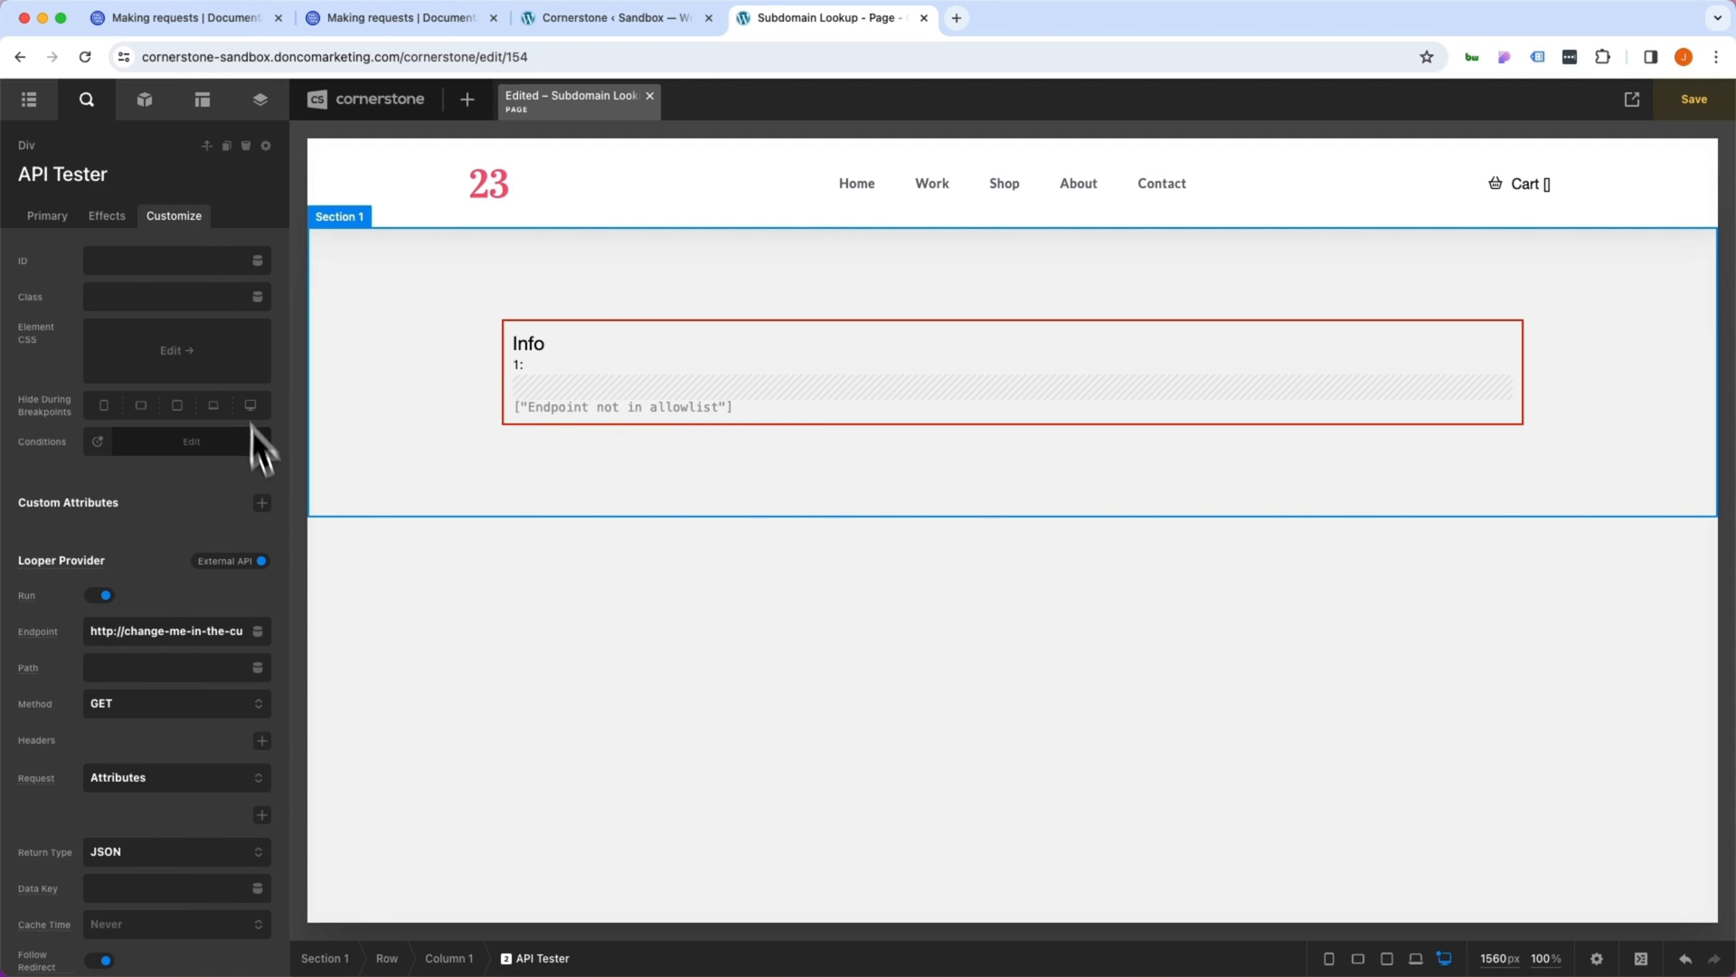
{"action": "left_click", "coordinate": [235, 561]}
{"action": "scroll", "coordinate": [259, 515], "scroll_direction": "down", "scroll_amount": 3}
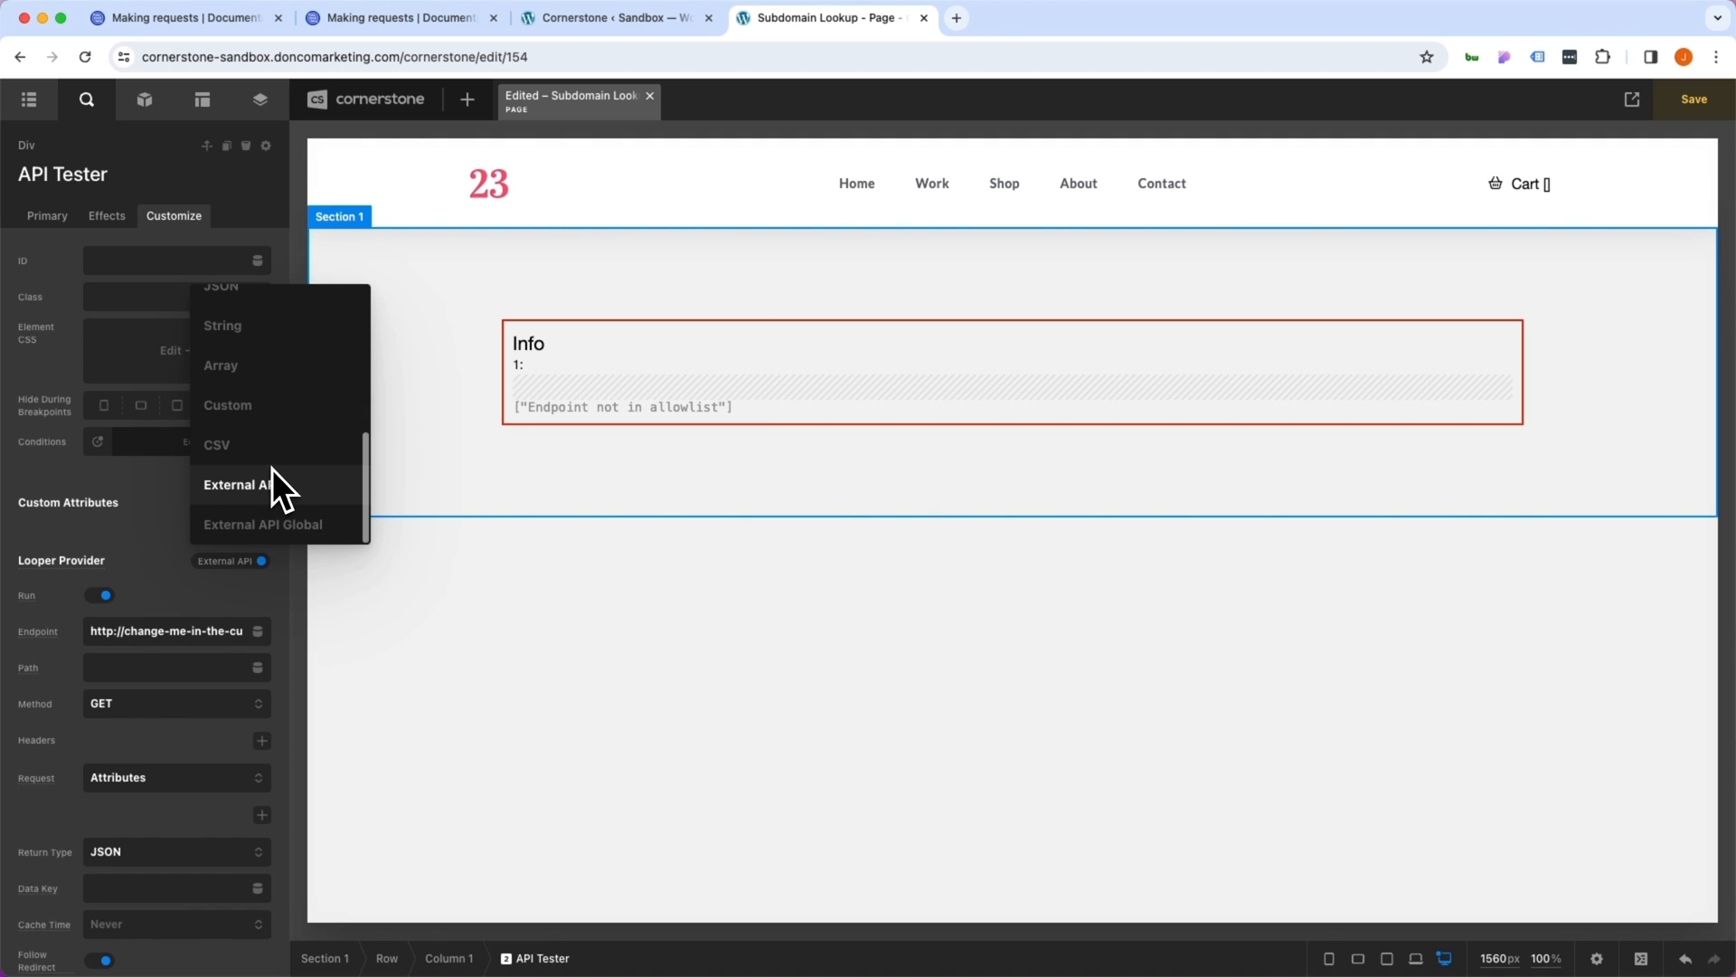
{"action": "left_click", "coordinate": [259, 528]}
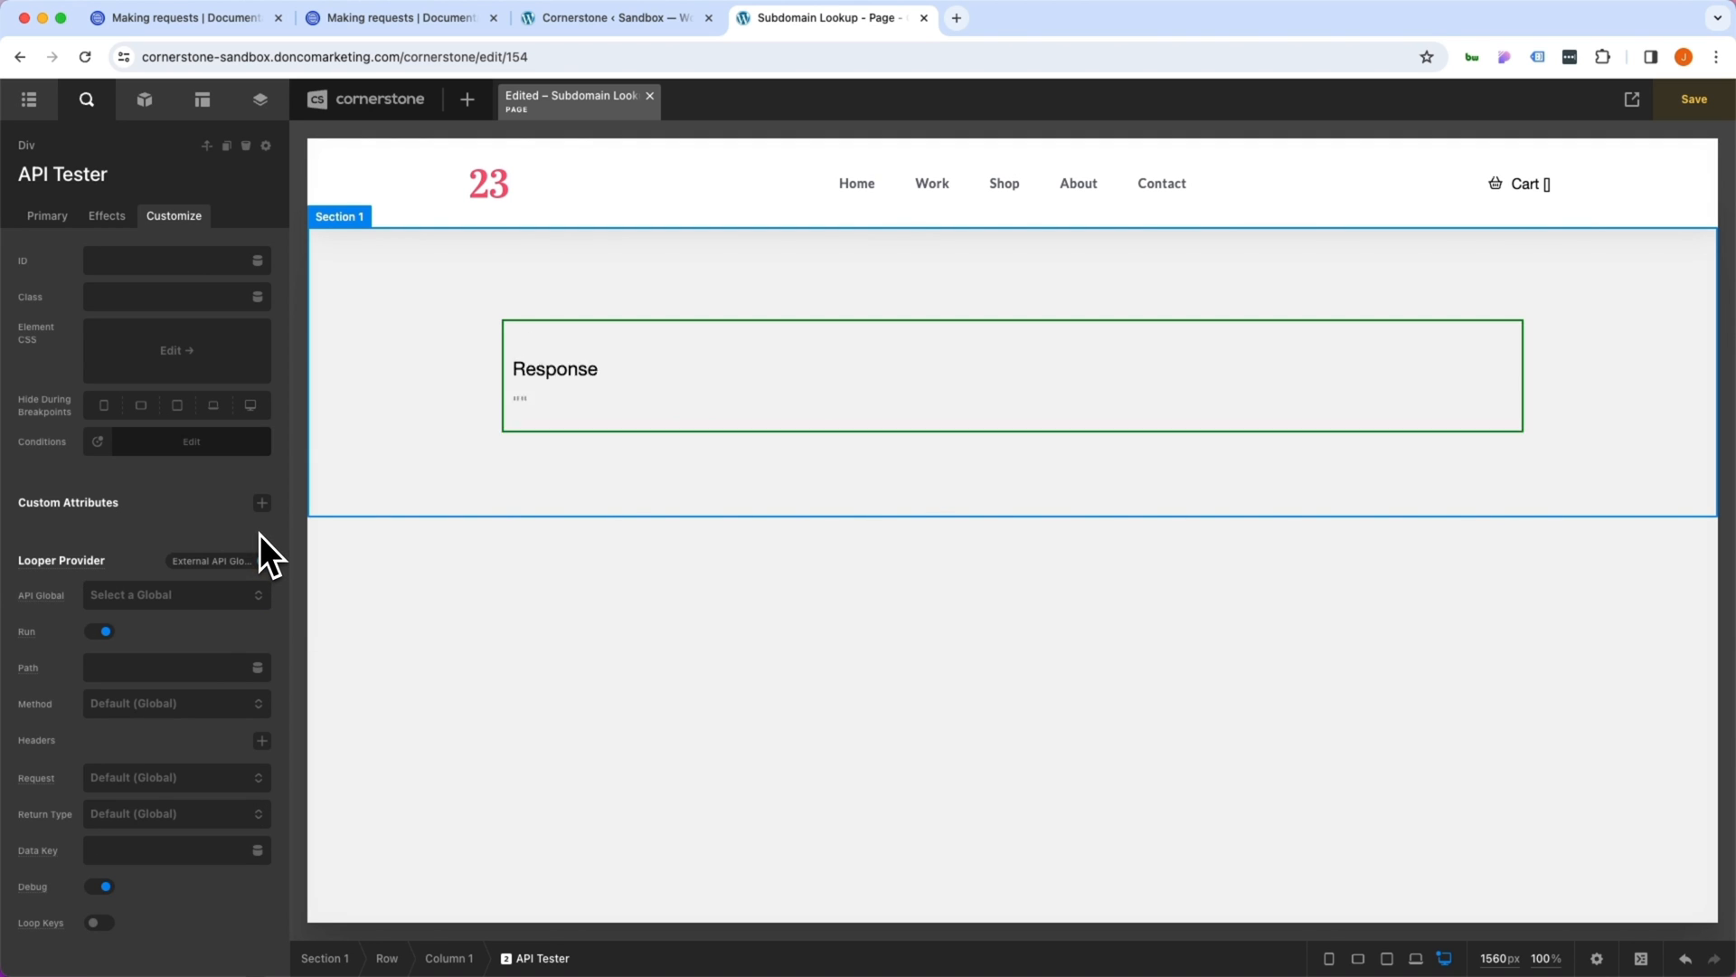
{"action": "left_click", "coordinate": [181, 600]}
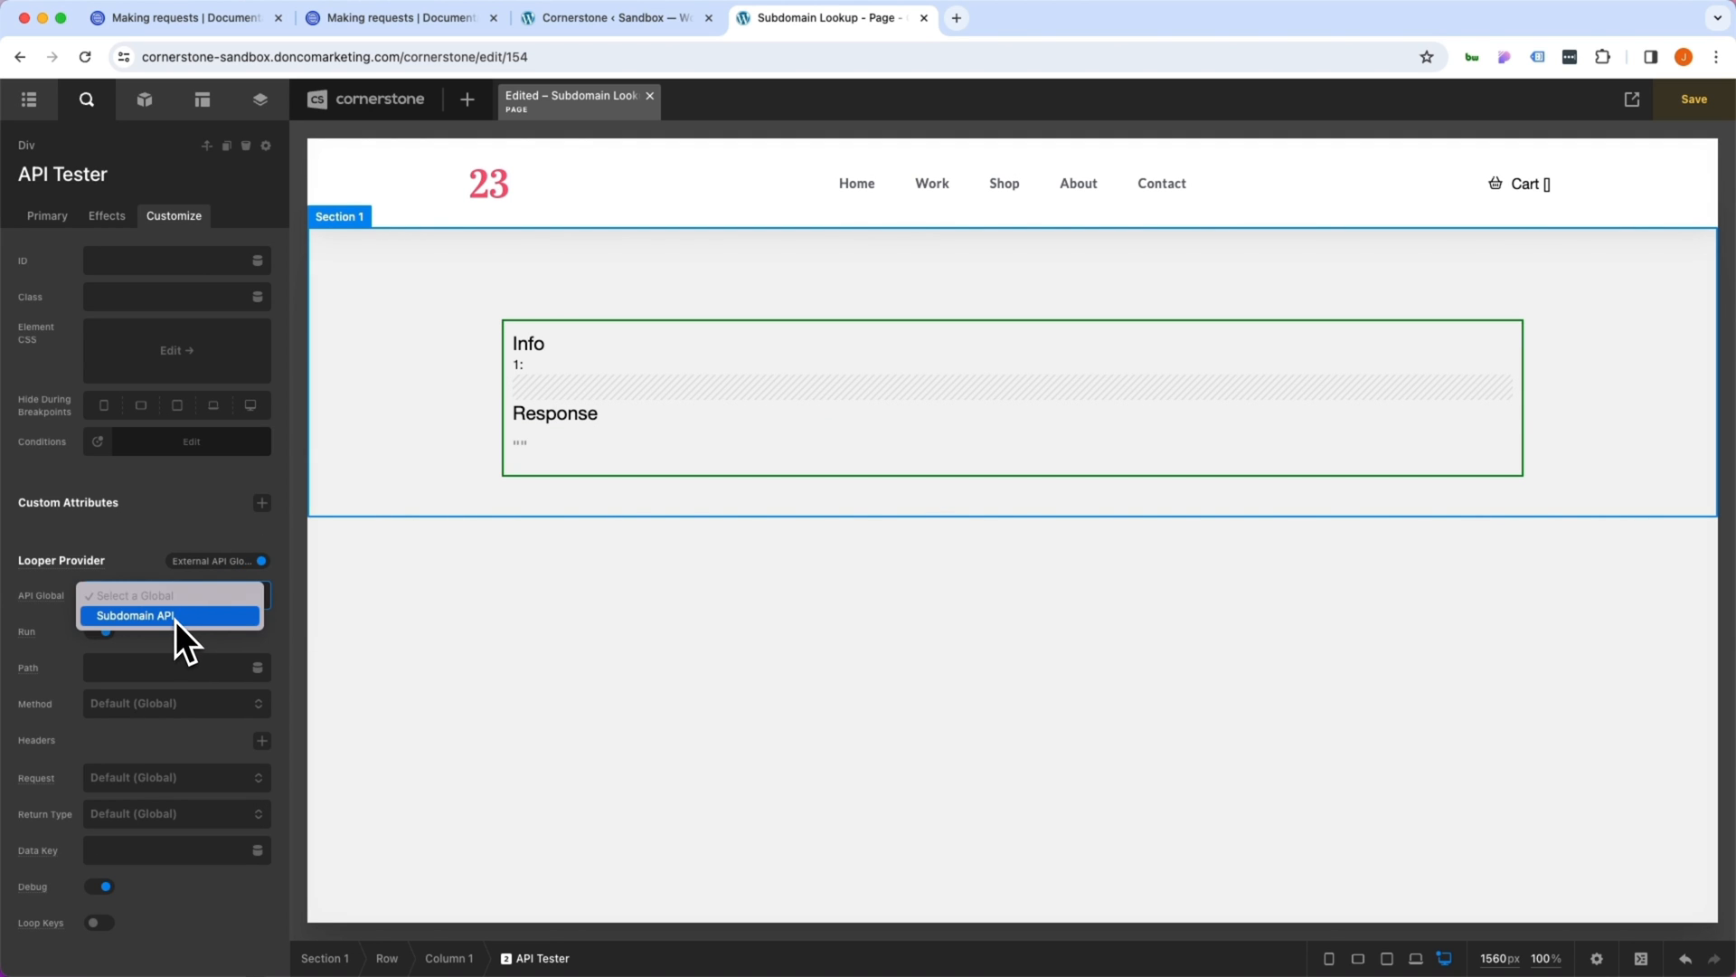
{"action": "left_click", "coordinate": [198, 617]}
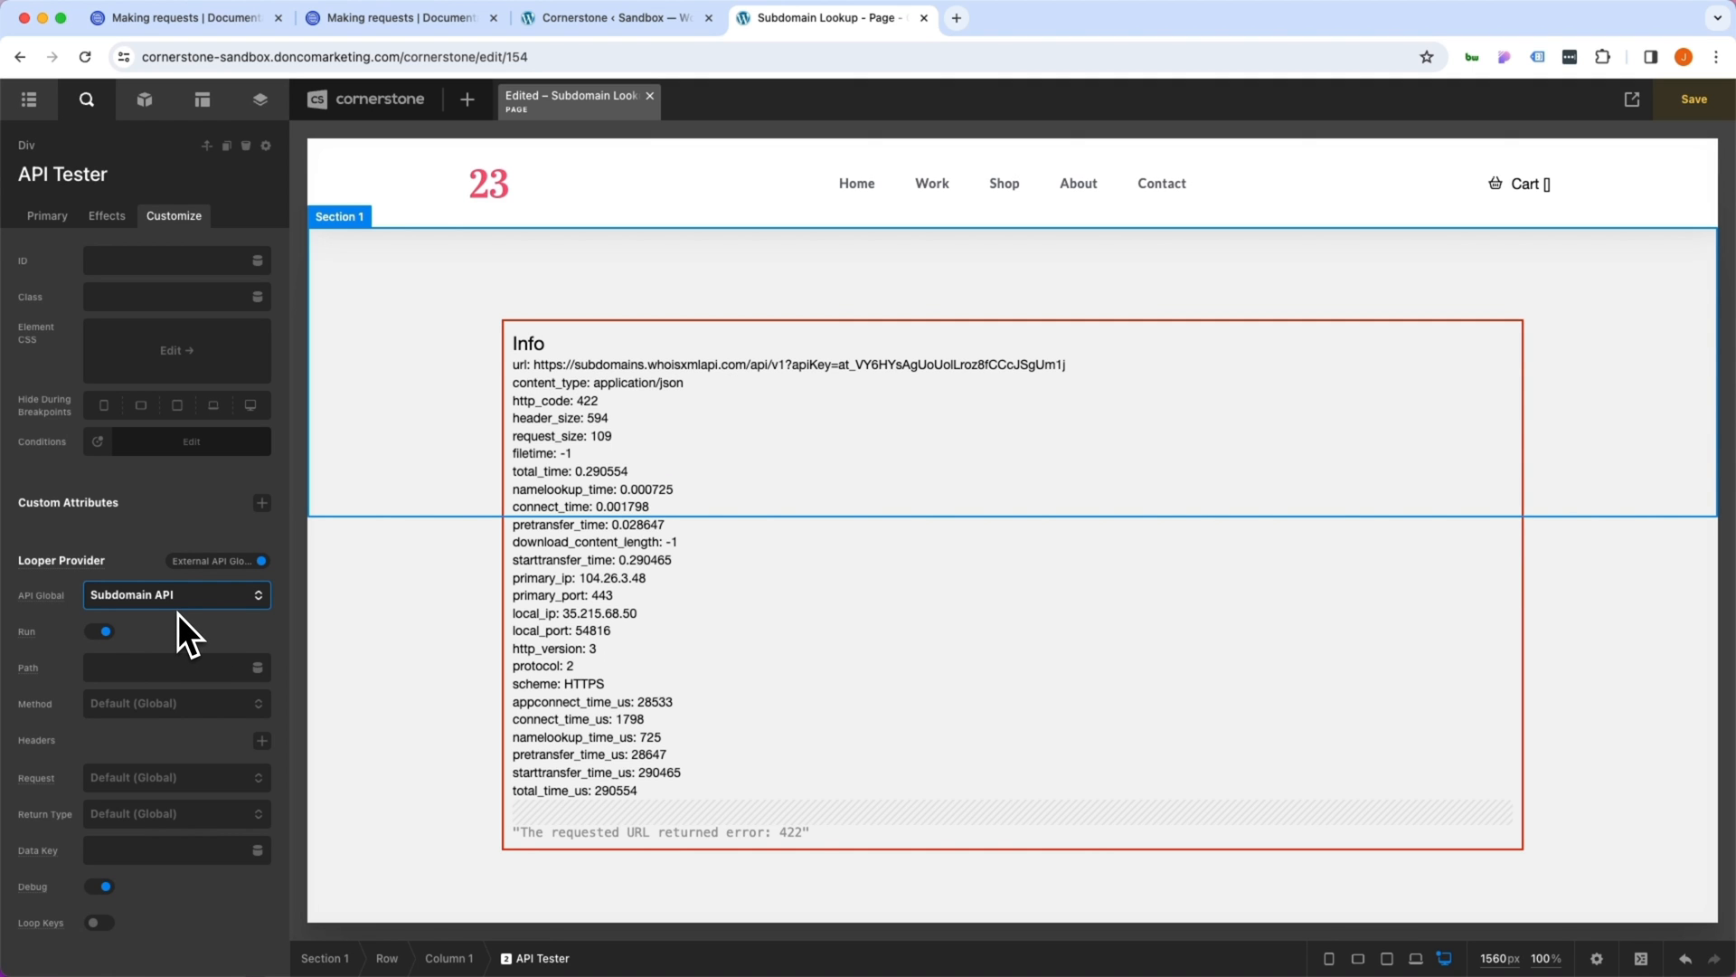
Send the request as Attributes and copy the domainName parameter name from the API docs
{"action": "left_click", "coordinate": [133, 668]}
{"action": "scroll", "coordinate": [115, 669], "scroll_direction": "down", "scroll_amount": 3}
{"action": "left_click", "coordinate": [224, 640]}
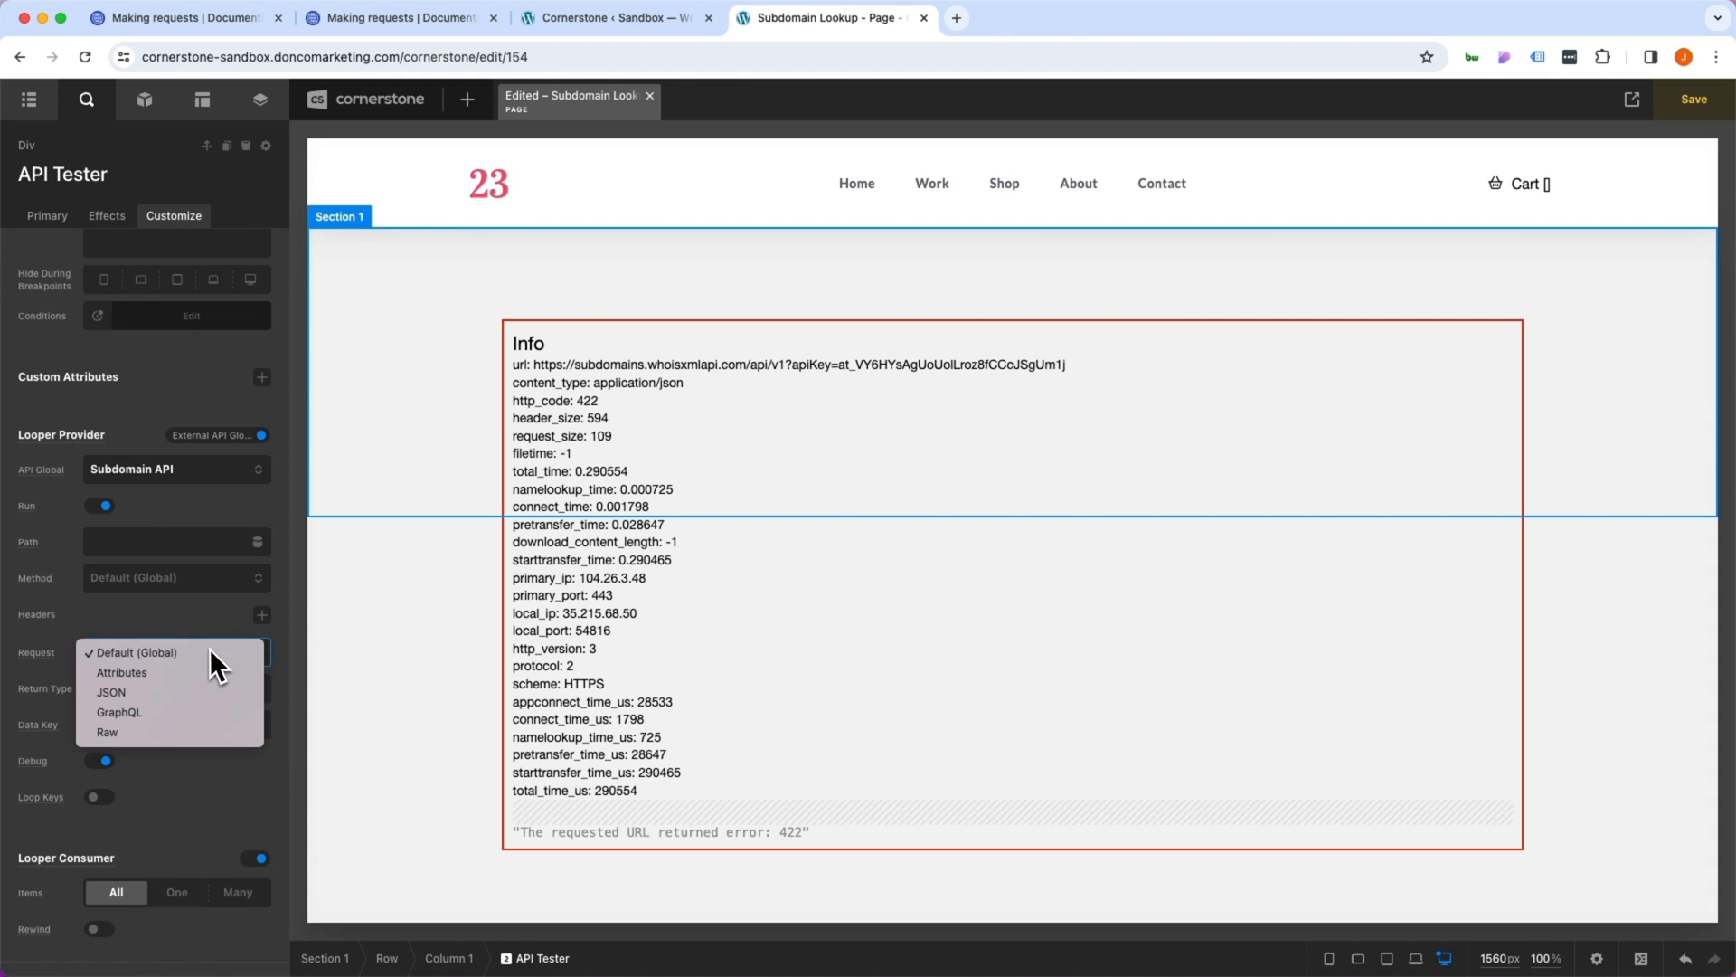
{"action": "left_click", "coordinate": [195, 671]}
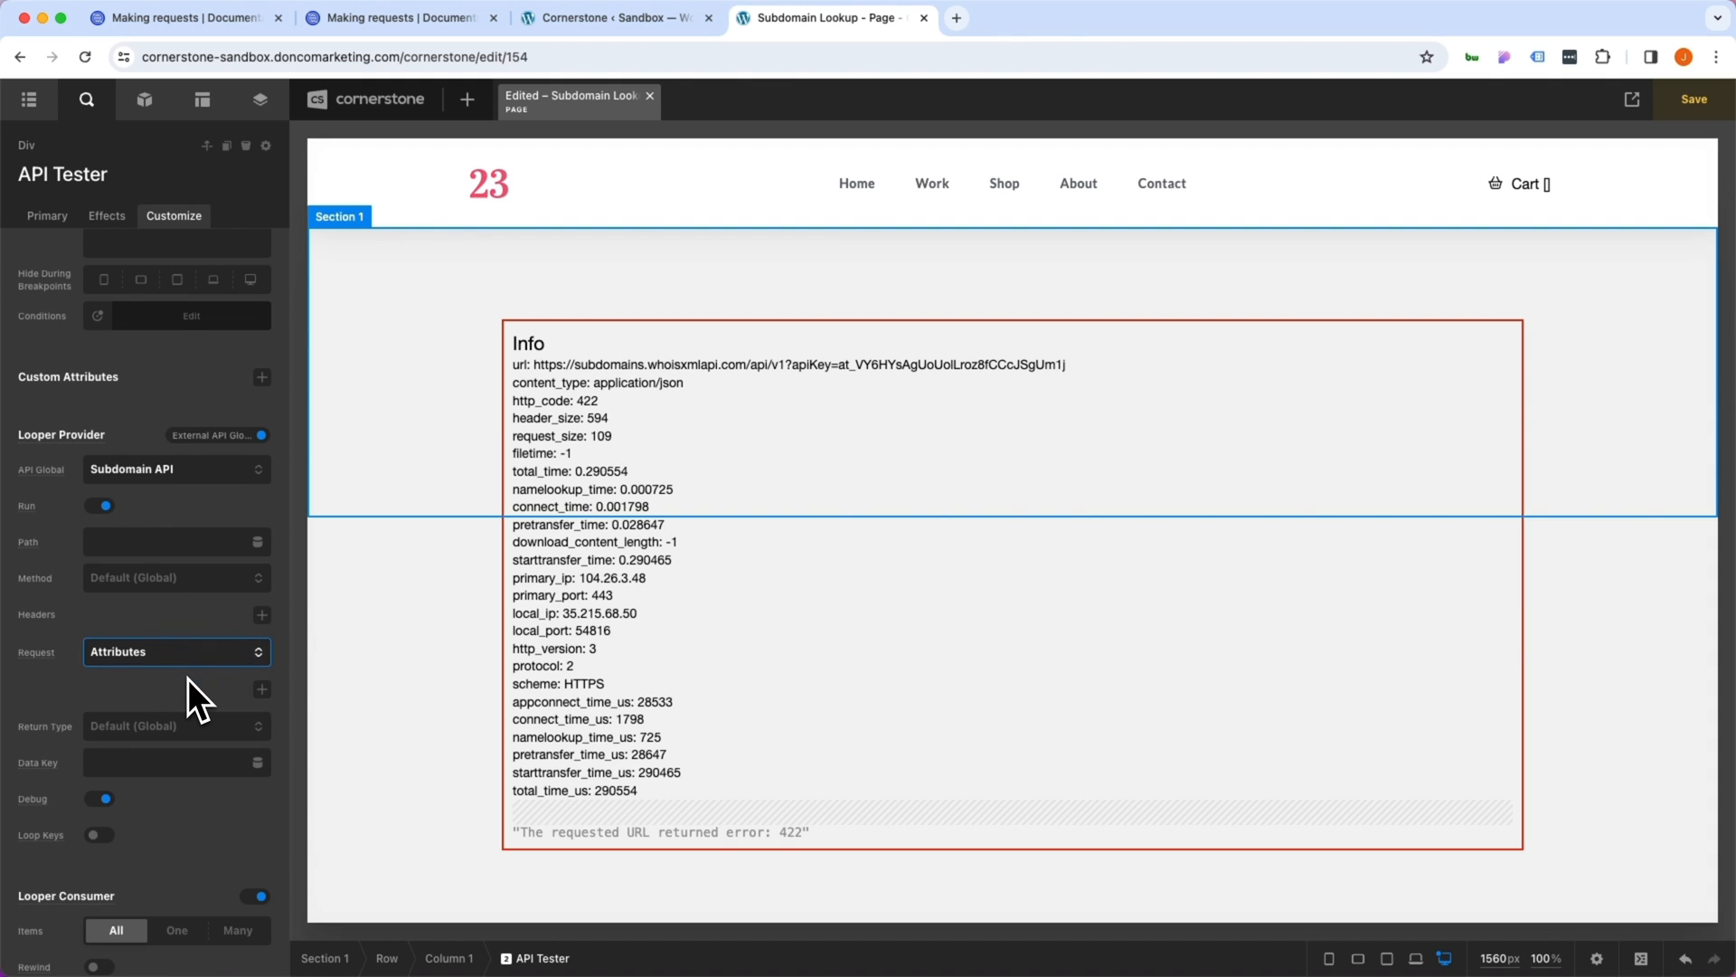
{"action": "left_click", "coordinate": [184, 18]}
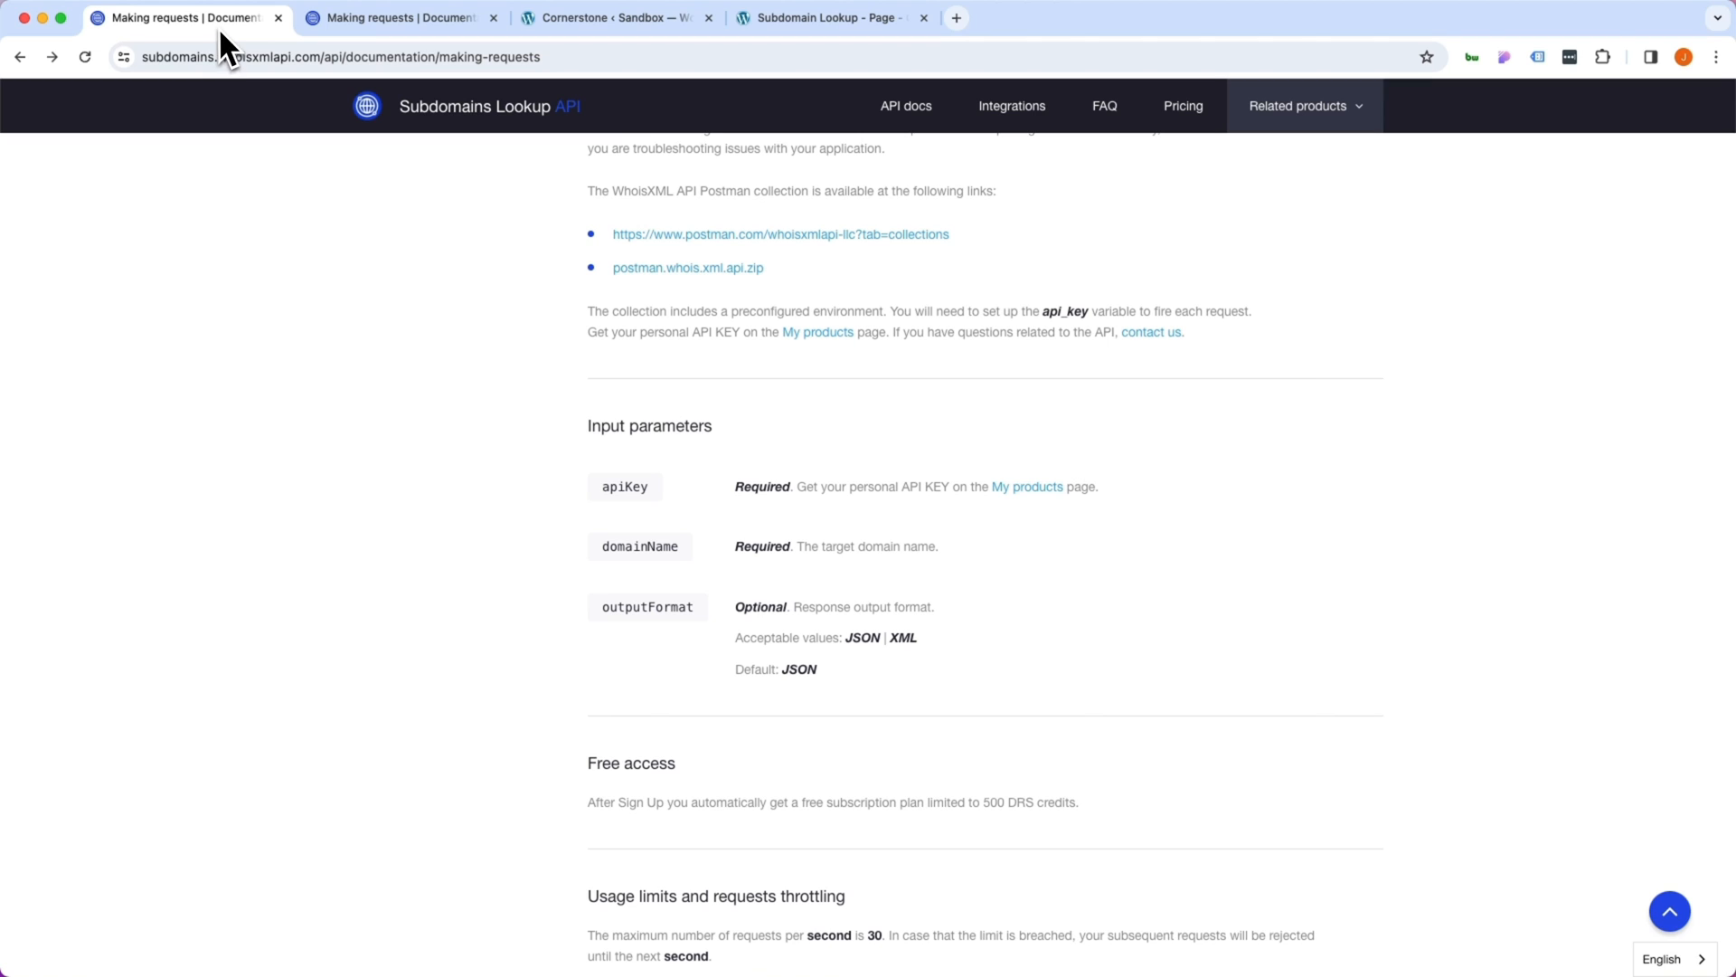
{"action": "double_click", "coordinate": [632, 546]}
{"action": "key", "text": "super+c"}
{"action": "left_click", "coordinate": [825, 17]}
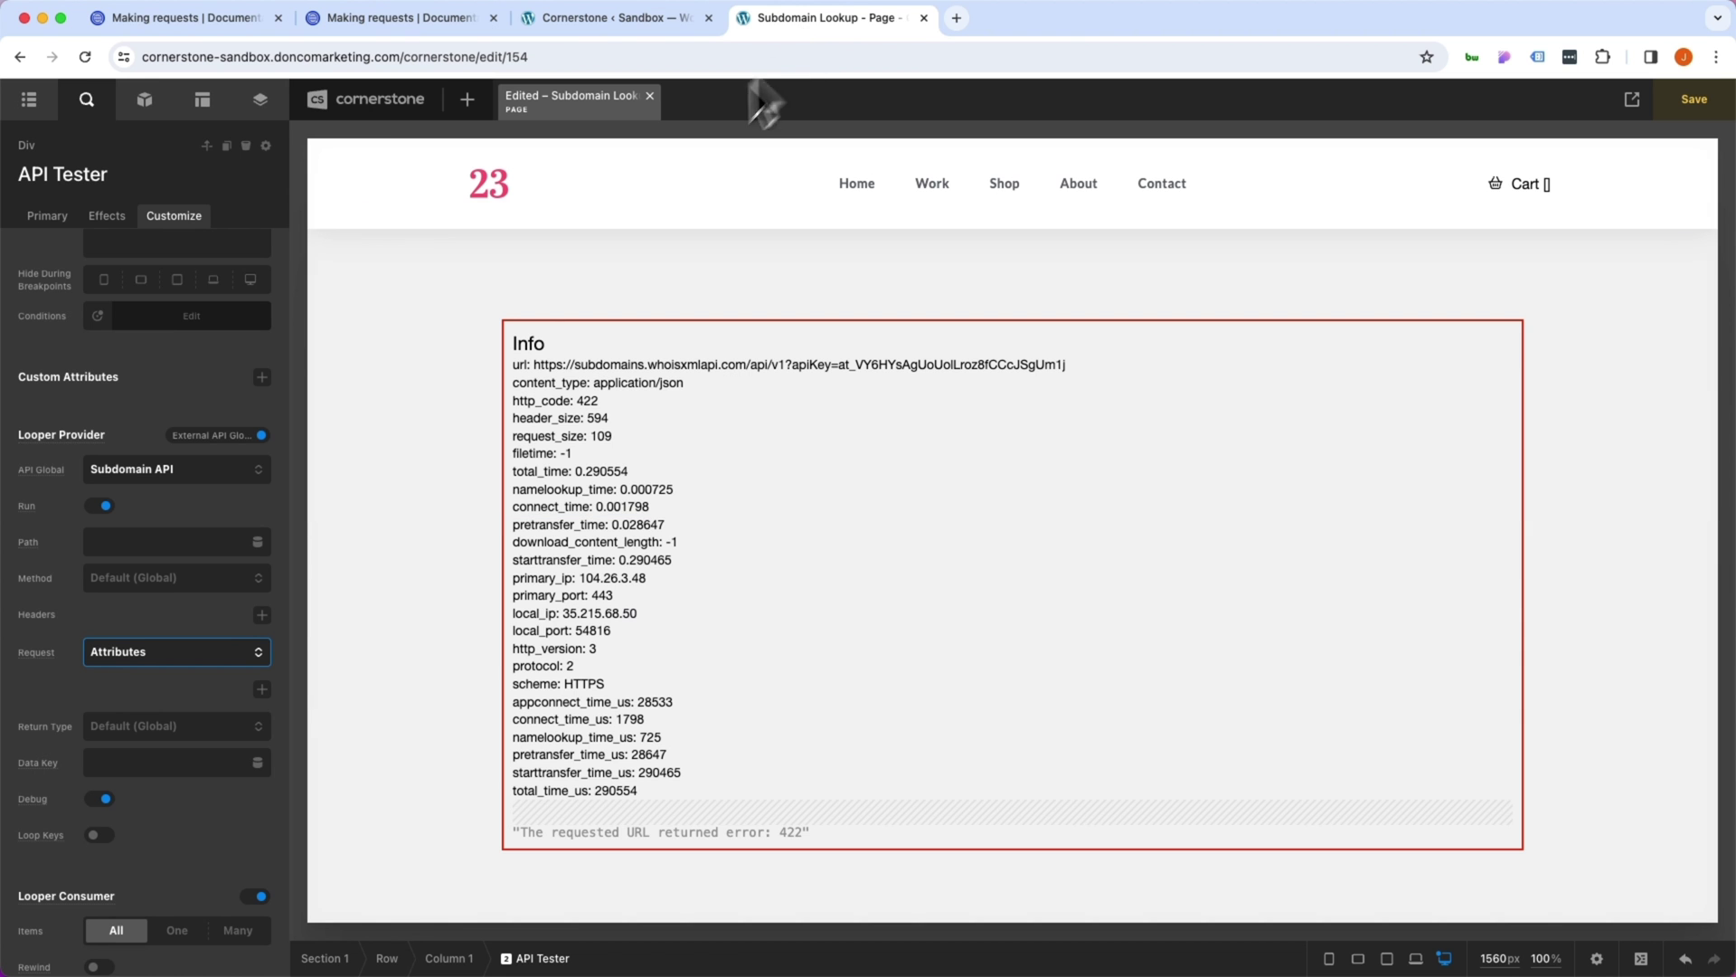
Add a domainName request attribute, trying google.com then tesla.com as its value
{"action": "left_click", "coordinate": [262, 690]}
{"action": "left_click", "coordinate": [170, 764]}
{"action": "key", "text": "super+v"}
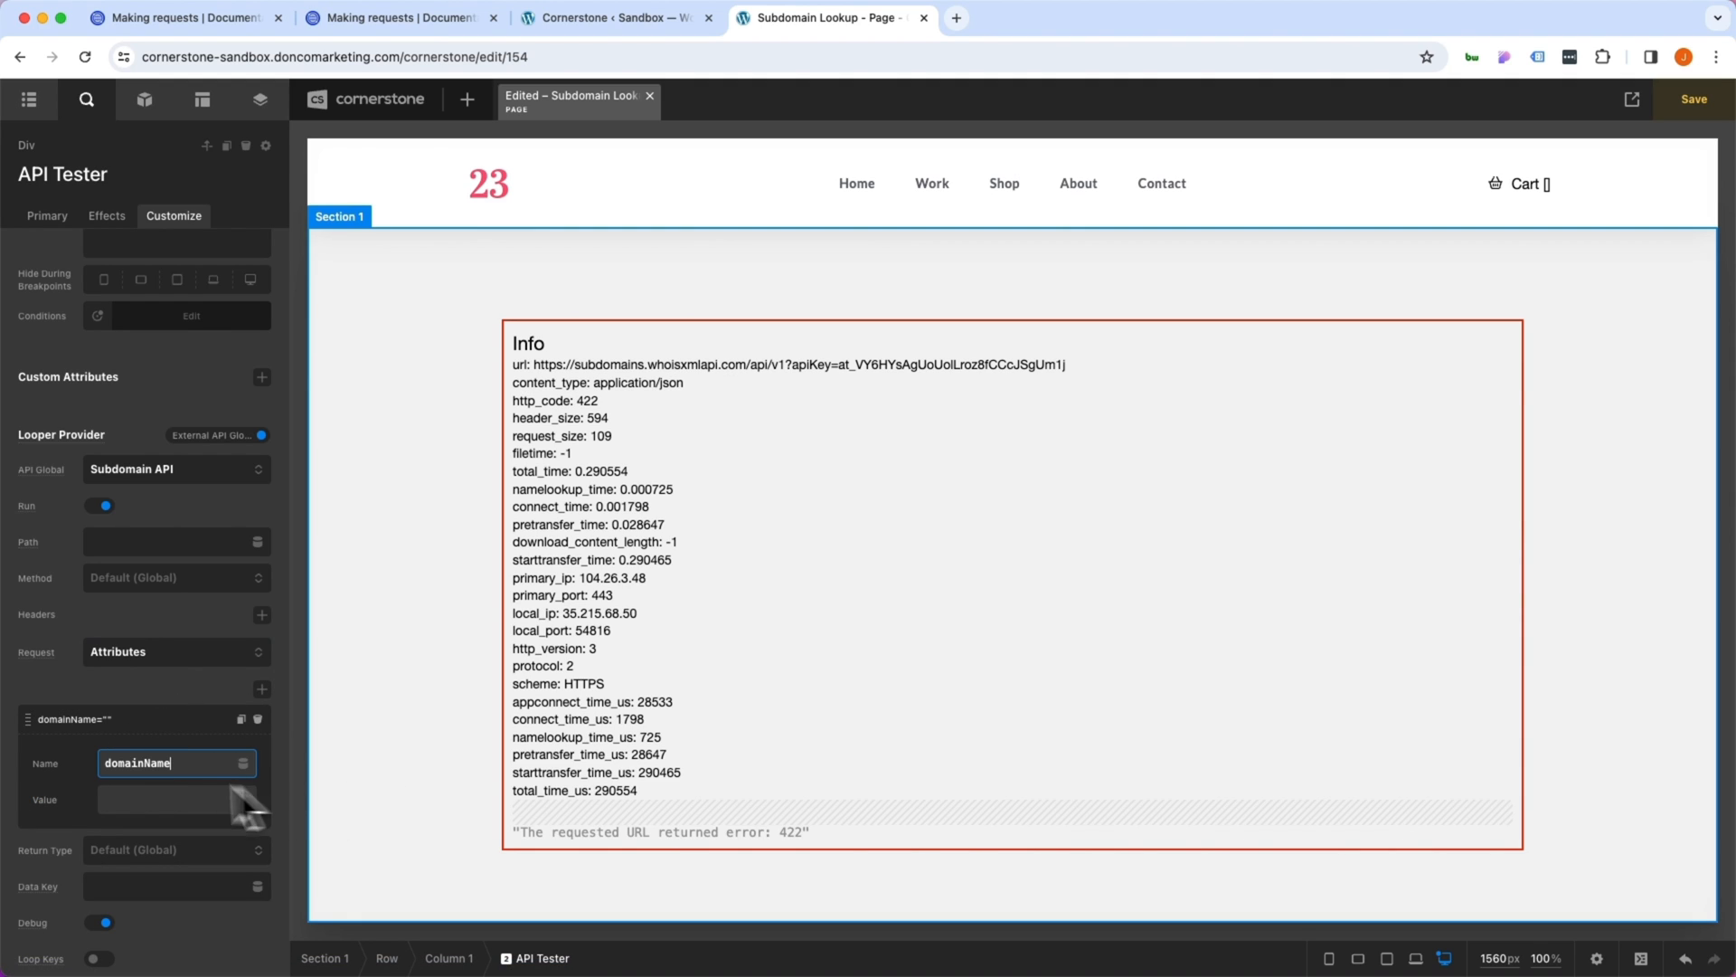
{"action": "left_click", "coordinate": [160, 800]}
{"action": "type", "text": "google.com"}
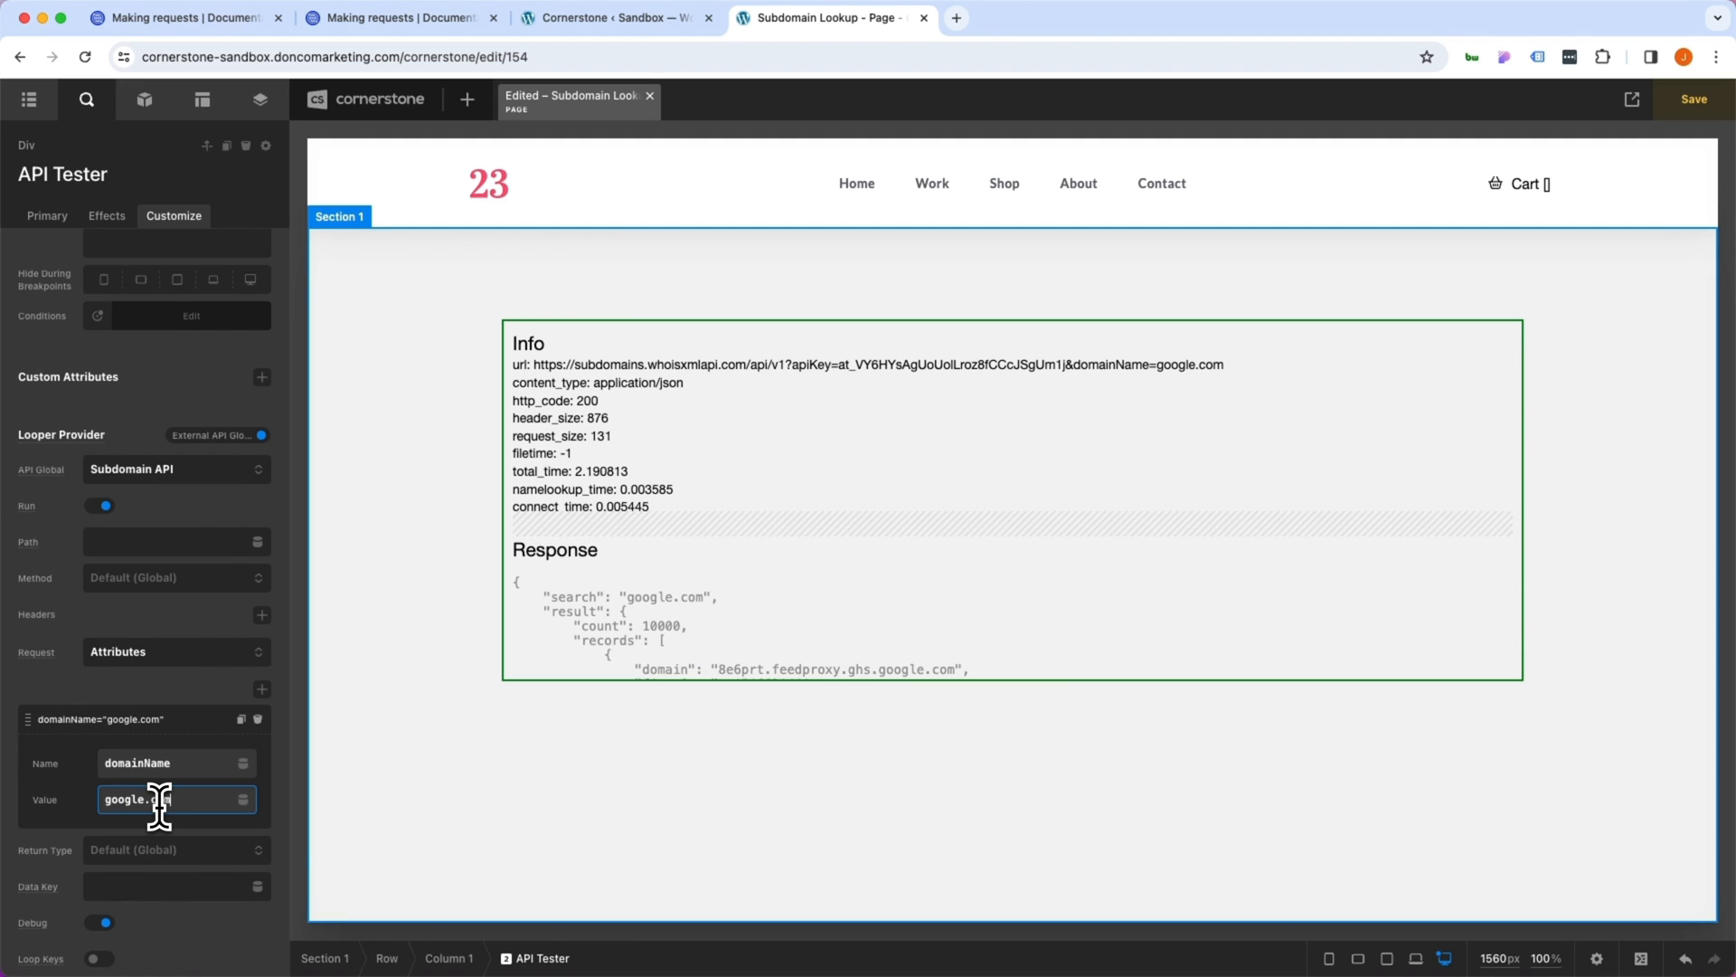
{"action": "scroll", "coordinate": [160, 805], "scroll_direction": "down", "scroll_amount": 3}
{"action": "scroll", "coordinate": [640, 554], "scroll_direction": "down", "scroll_amount": 5}
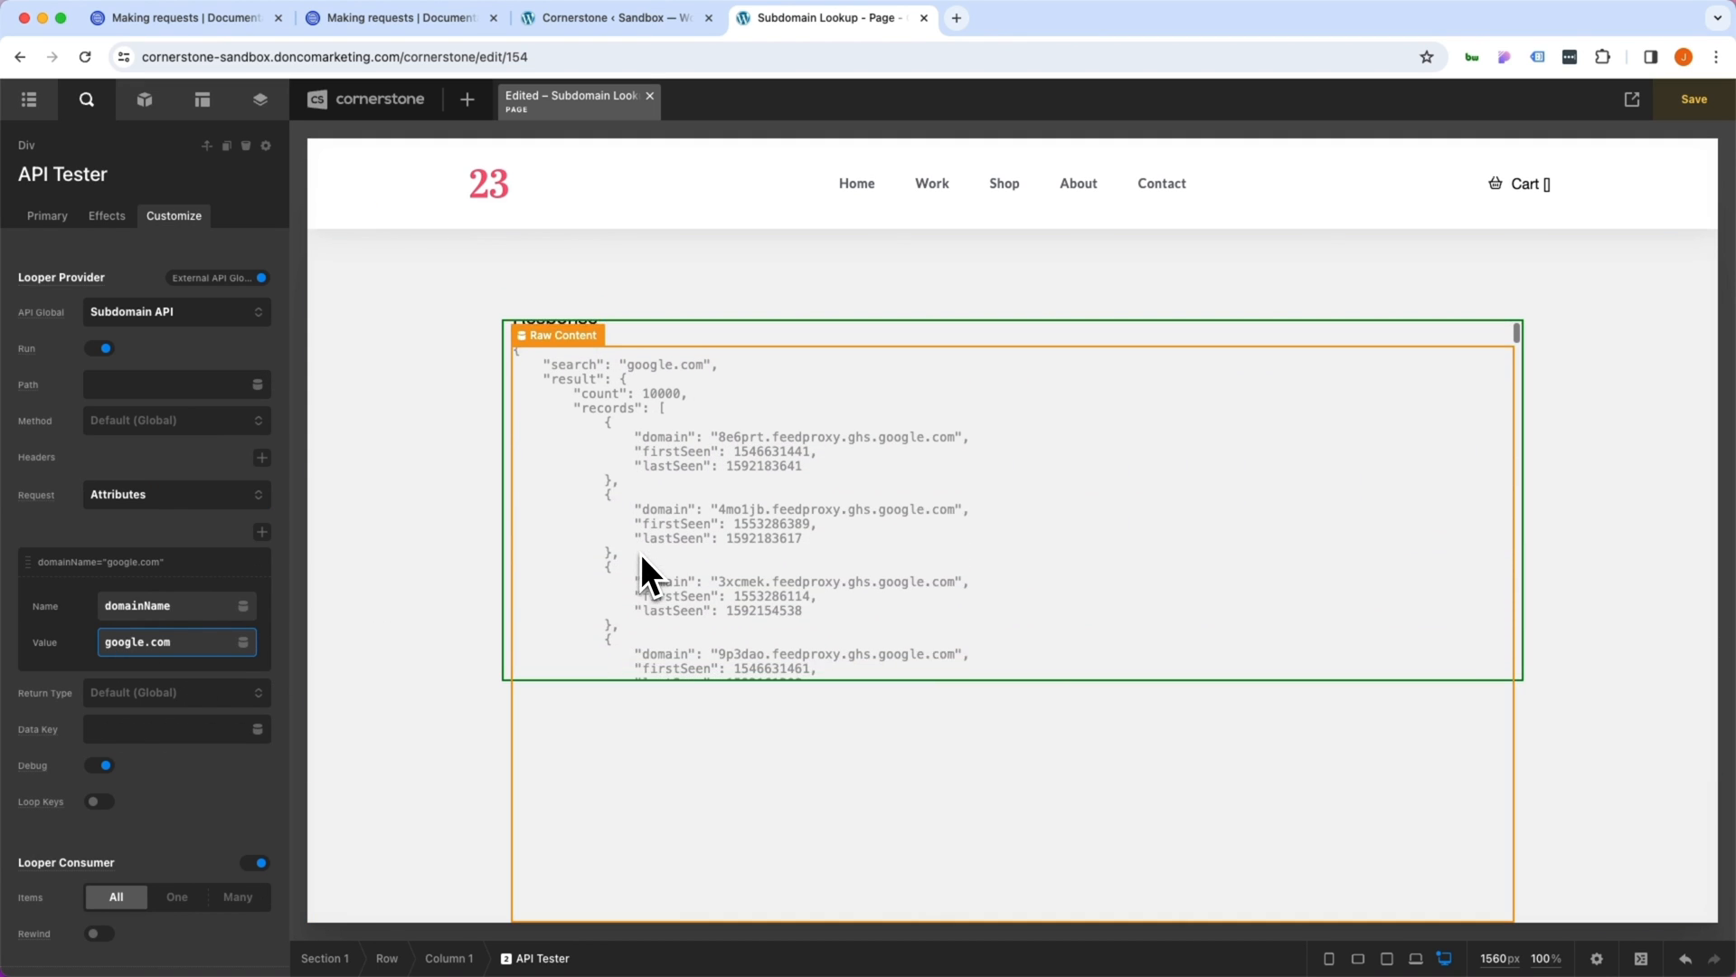
{"action": "scroll", "coordinate": [641, 555], "scroll_direction": "down", "scroll_amount": 3}
{"action": "scroll", "coordinate": [641, 554], "scroll_direction": "up", "scroll_amount": 8}
{"action": "scroll", "coordinate": [640, 554], "scroll_direction": "down", "scroll_amount": 1}
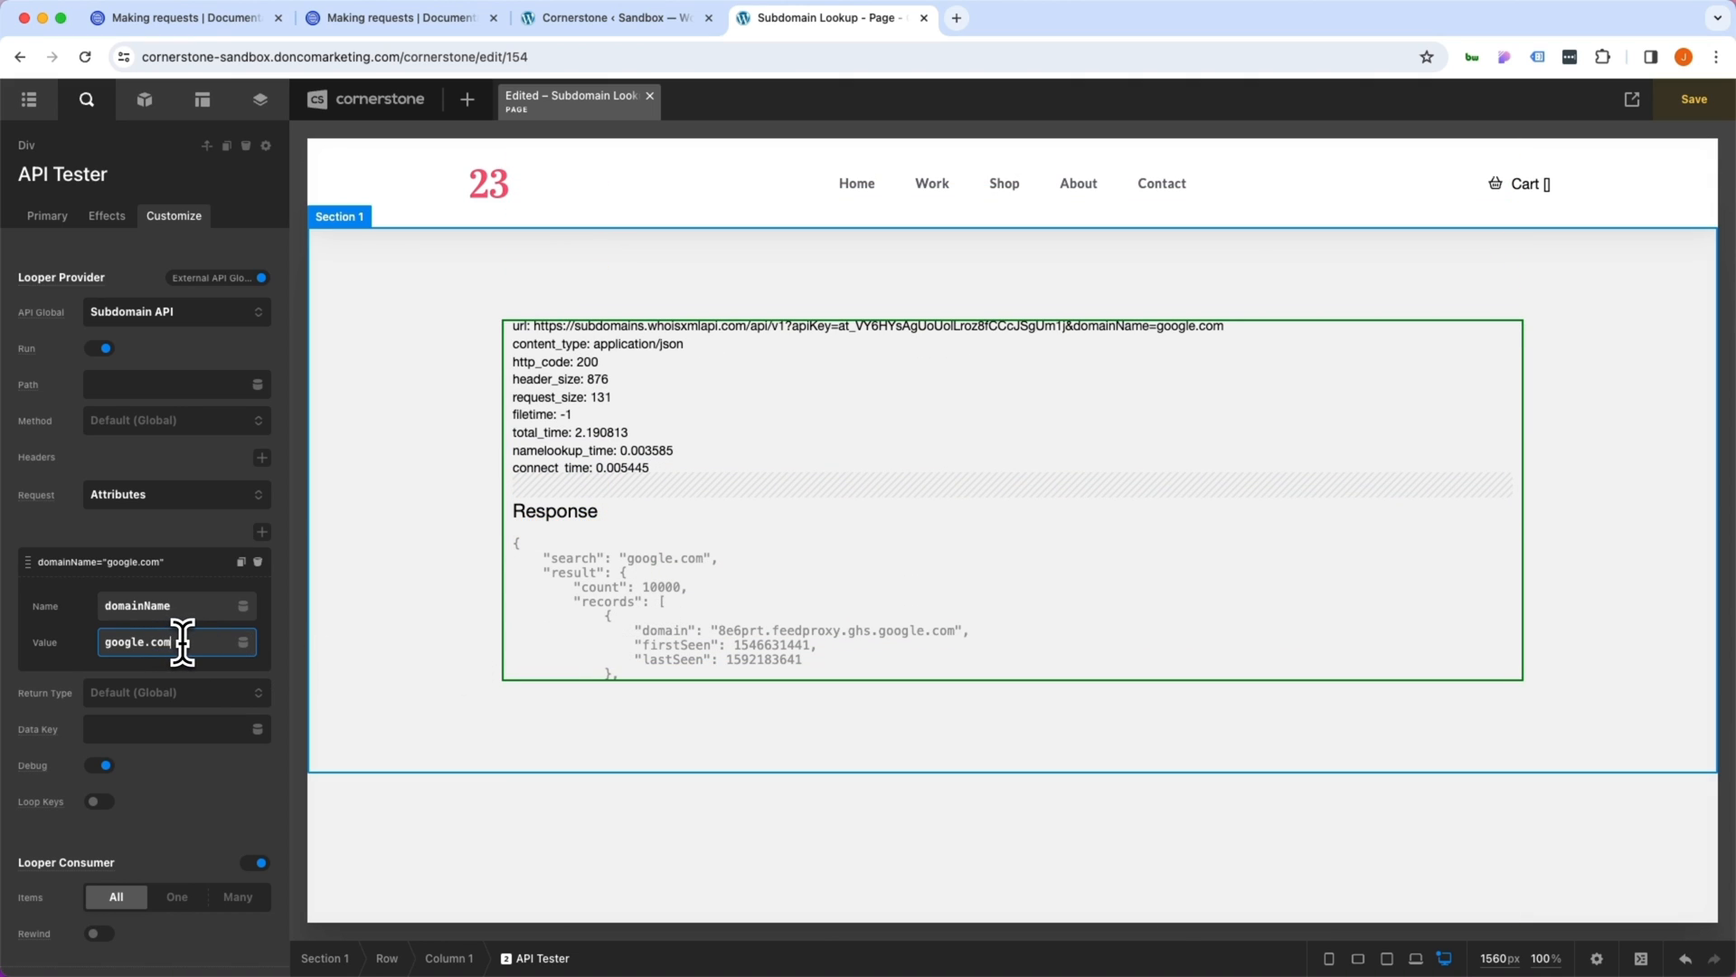
{"action": "double_click", "coordinate": [142, 642]}
{"action": "type", "text": "tesla."}
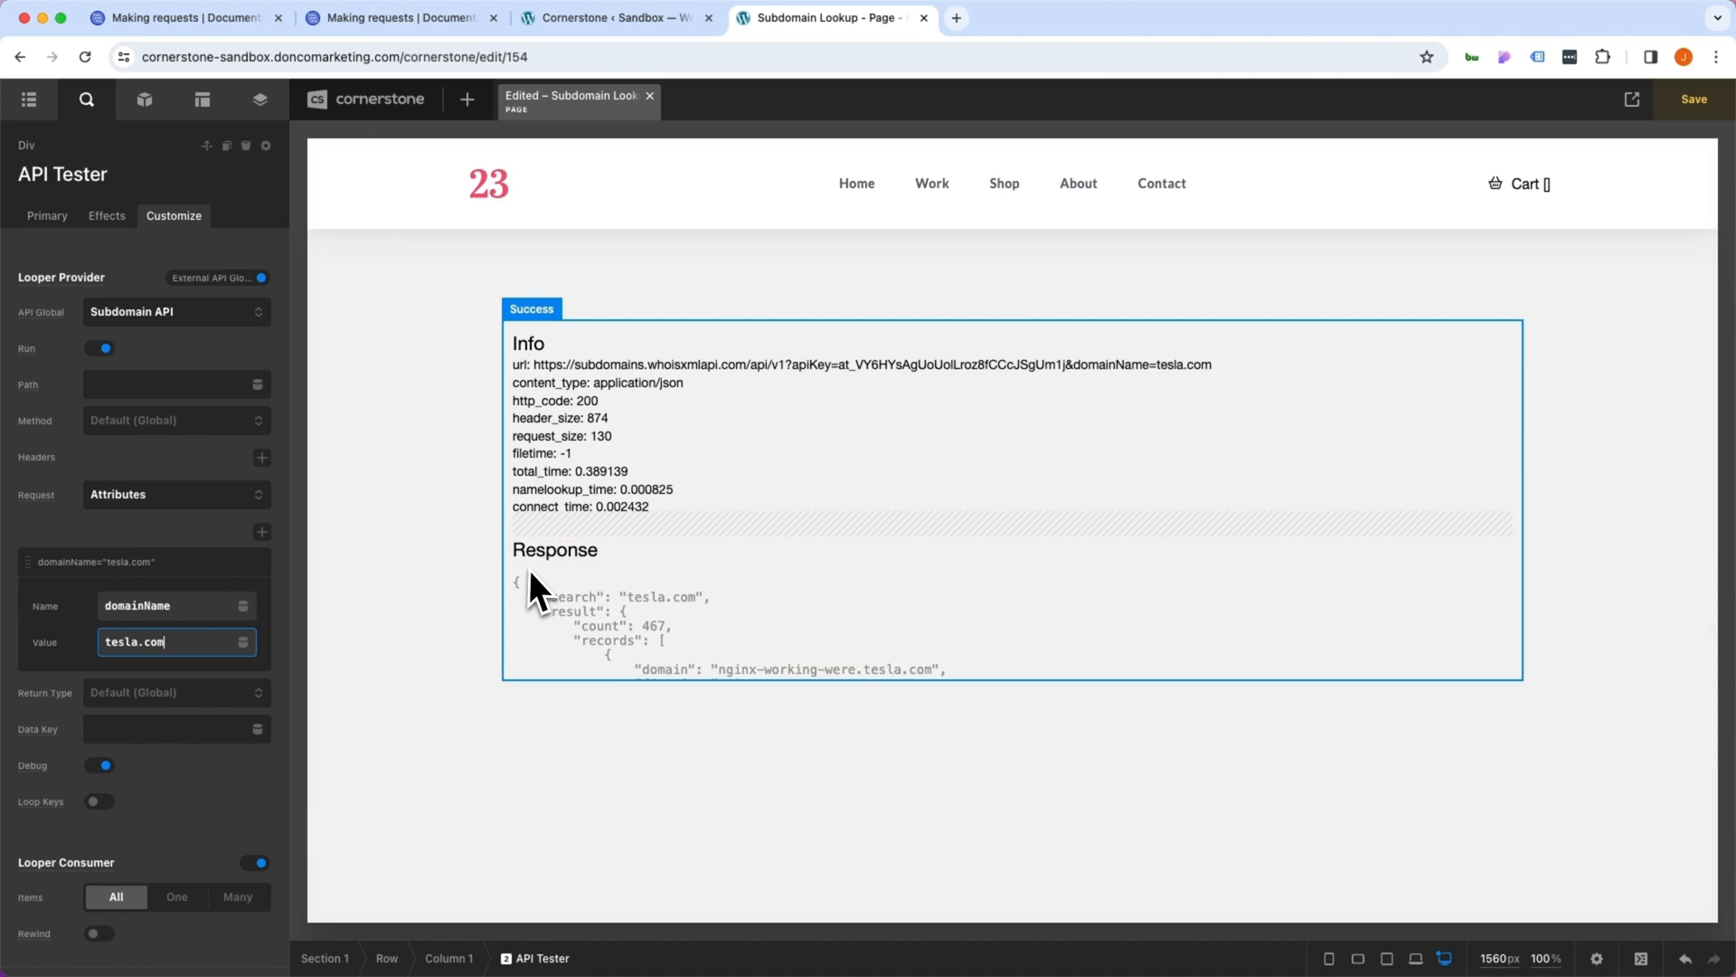
{"action": "scroll", "coordinate": [534, 574], "scroll_direction": "down", "scroll_amount": 10}
{"action": "scroll", "coordinate": [533, 574], "scroll_direction": "down", "scroll_amount": 10}
{"action": "scroll", "coordinate": [532, 574], "scroll_direction": "down", "scroll_amount": 5}
{"action": "scroll", "coordinate": [535, 576], "scroll_direction": "up", "scroll_amount": 15}
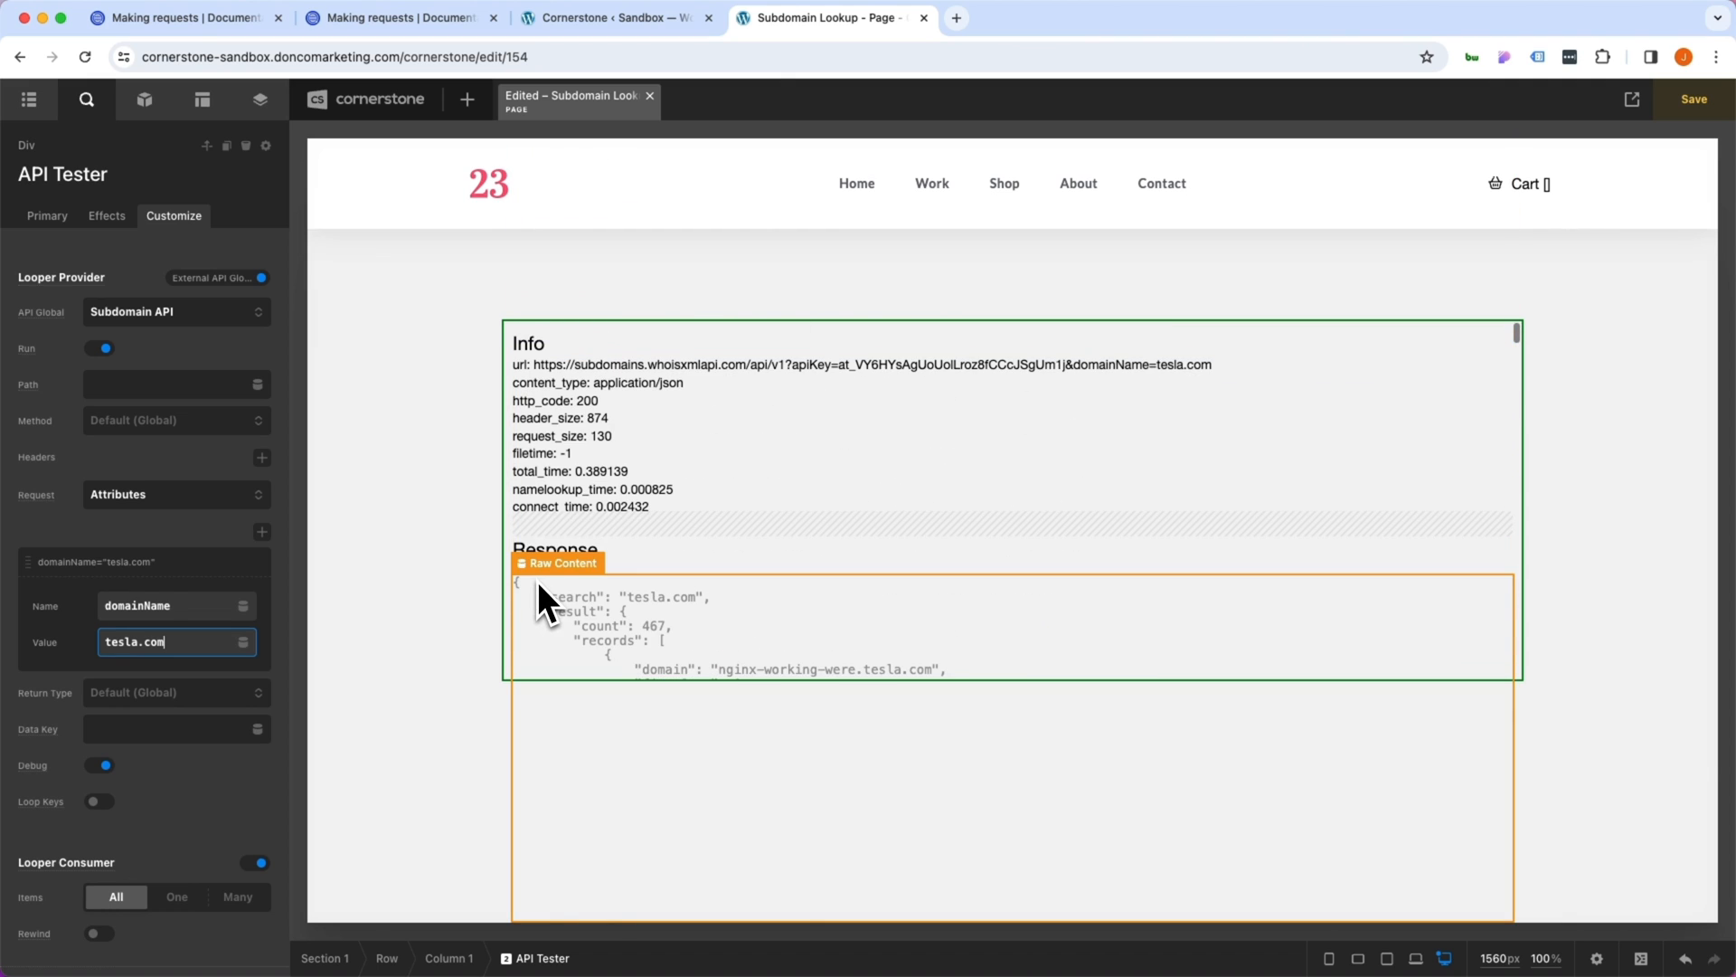
{"action": "left_click", "coordinate": [29, 100]}
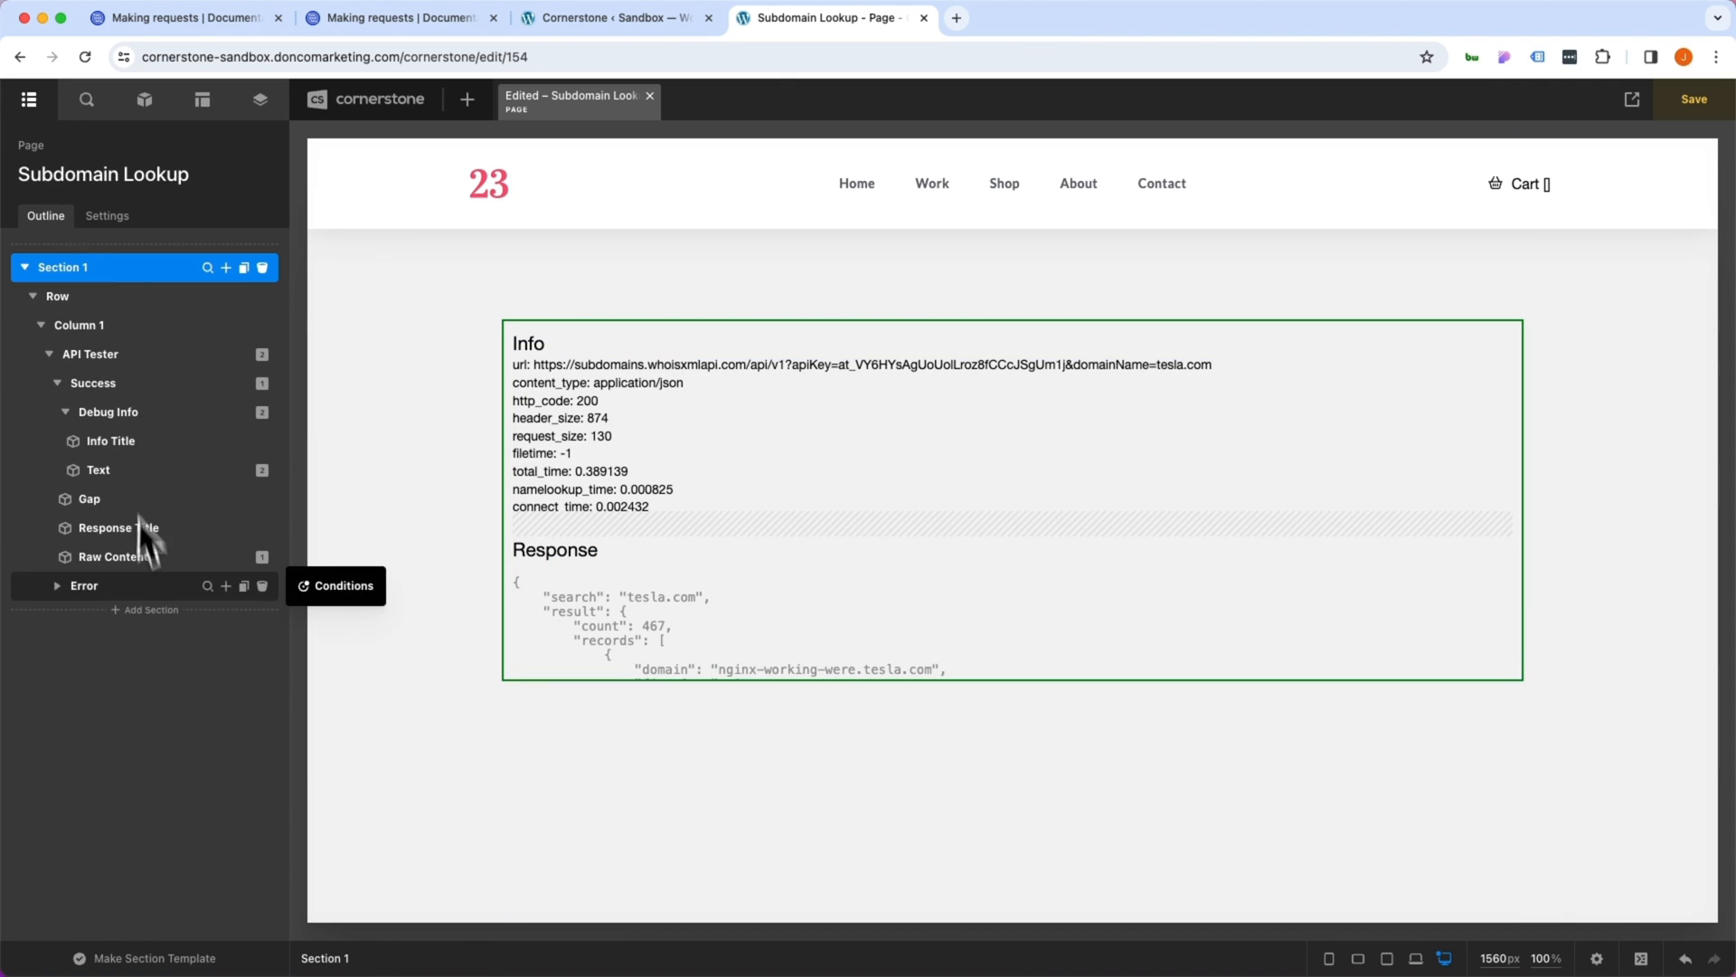
Add new sections and place a Form Integration element in Section 2
{"action": "left_click", "coordinate": [147, 610]}
{"action": "scroll", "coordinate": [414, 456], "scroll_direction": "down", "scroll_amount": 10}
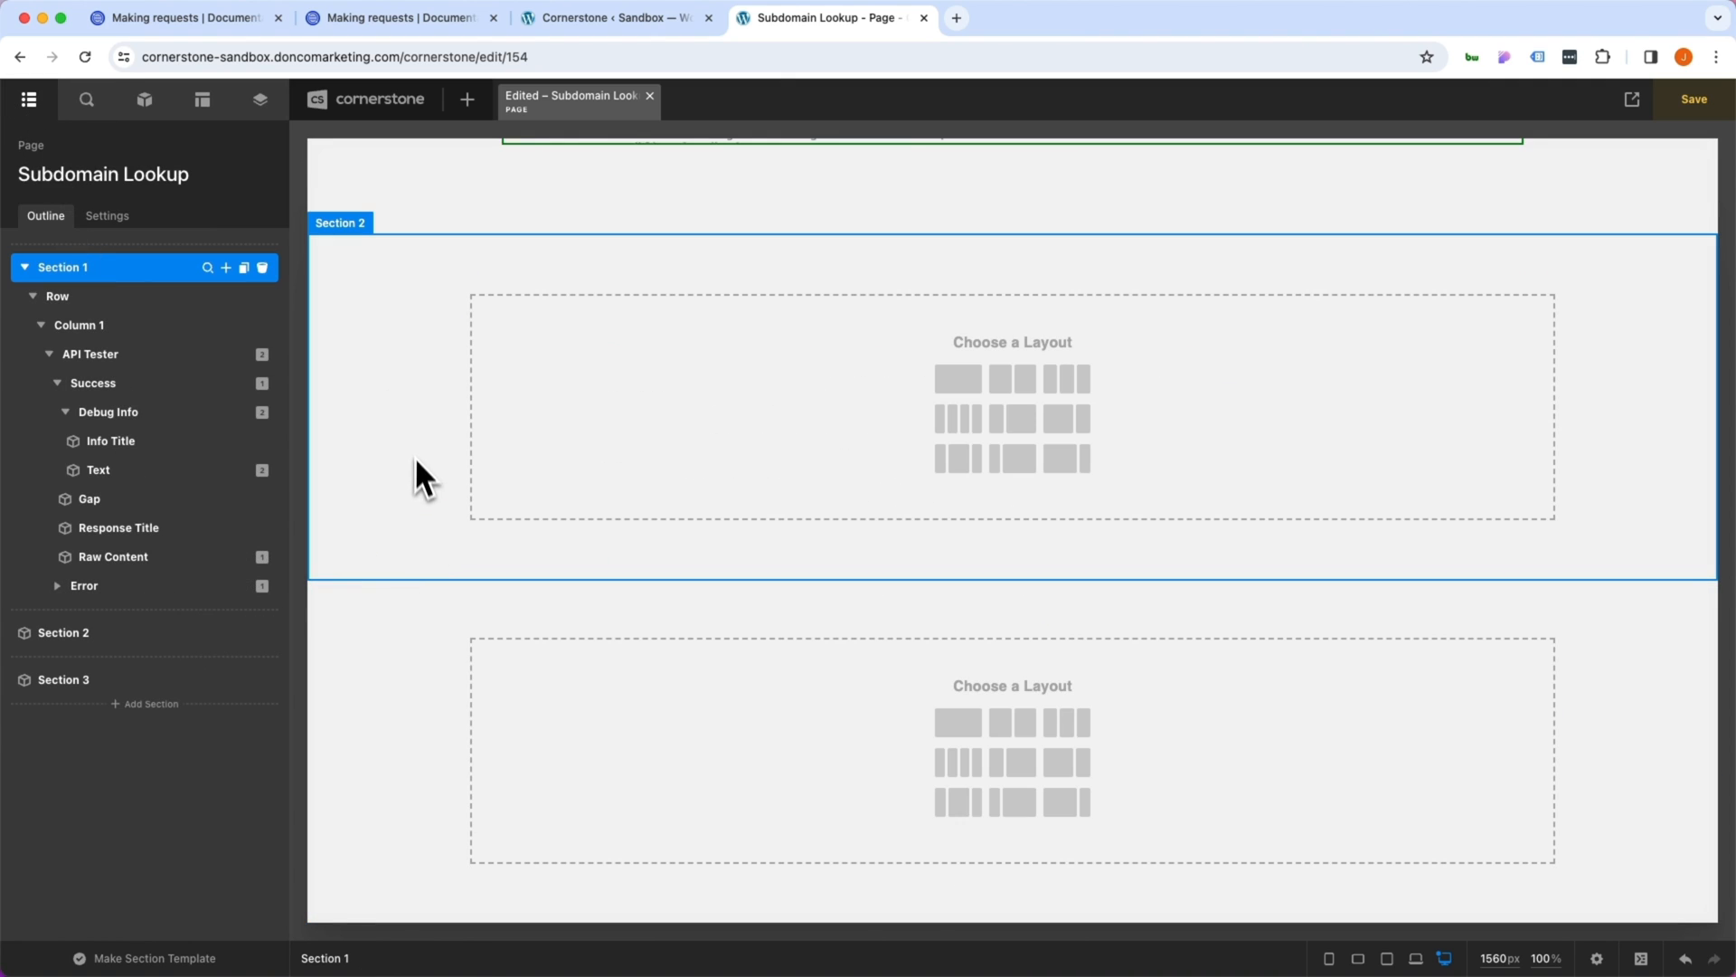
{"action": "left_click", "coordinate": [773, 421]}
{"action": "scroll", "coordinate": [570, 299], "scroll_direction": "up", "scroll_amount": 5}
{"action": "scroll", "coordinate": [571, 298], "scroll_direction": "down", "scroll_amount": 5}
{"action": "left_click", "coordinate": [144, 98]}
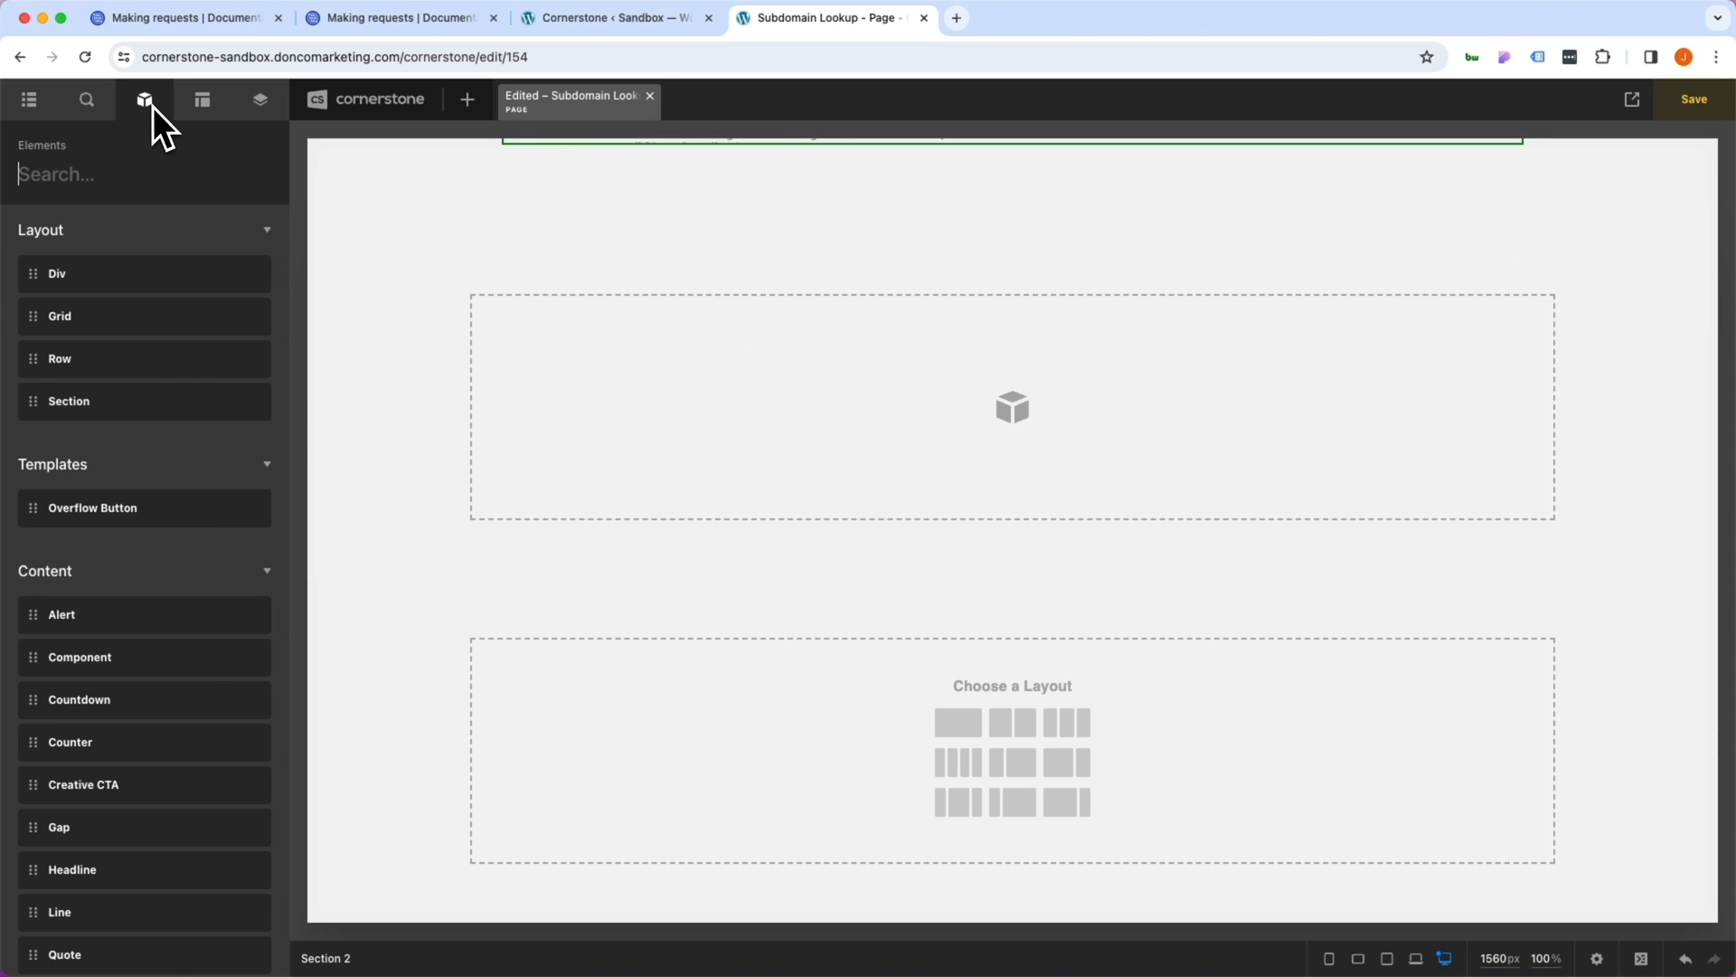
{"action": "type", "text": "form"}
{"action": "left_click_drag", "start_coordinate": [94, 273], "coordinate": [584, 408]}
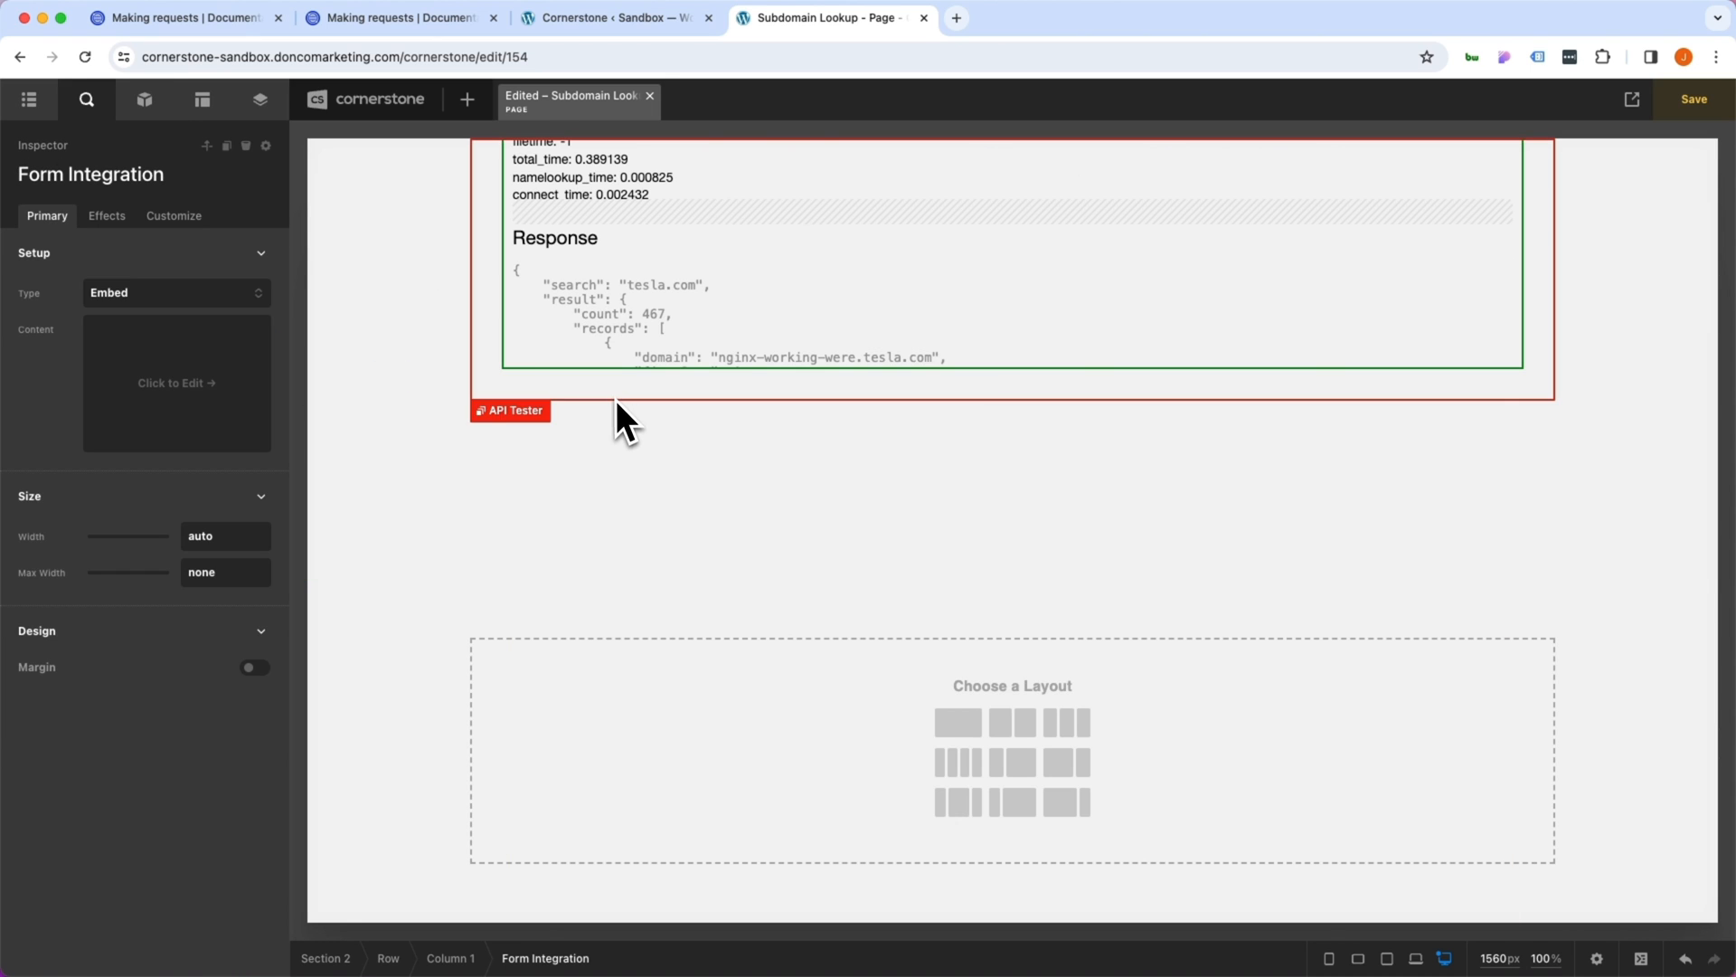
Set the element's Type to Gravity Forms and Form to Subdomain Lookup
{"action": "left_click", "coordinate": [176, 292]}
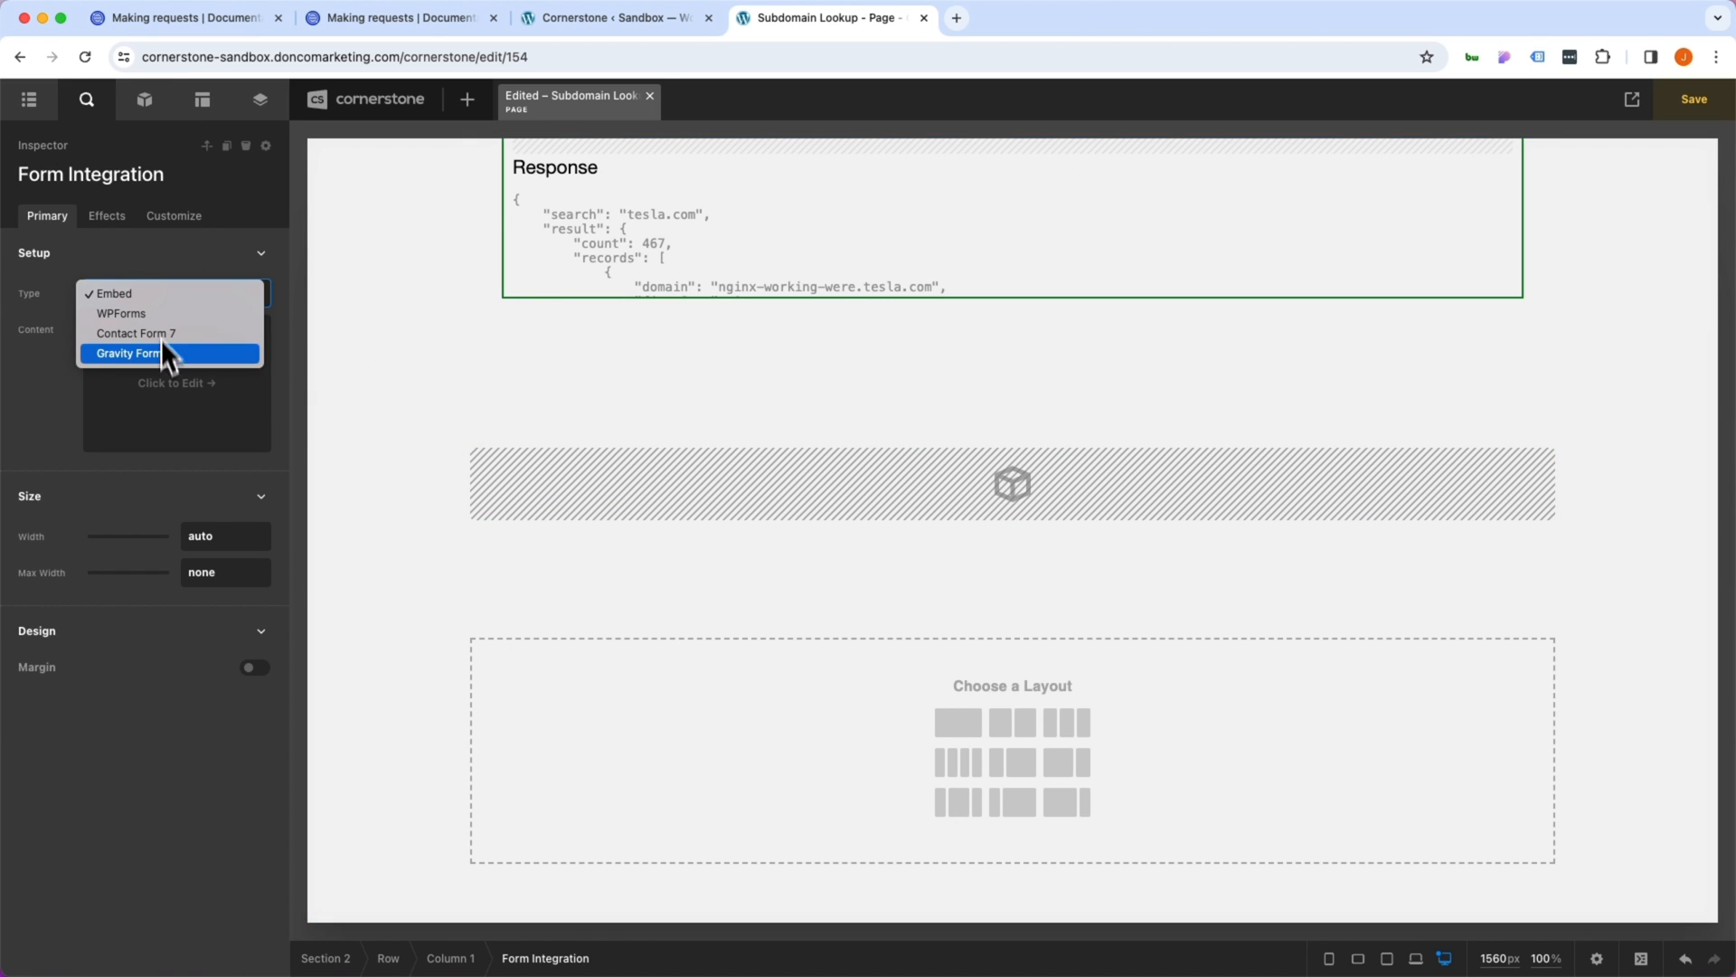
{"action": "left_click", "coordinate": [160, 355]}
{"action": "left_click", "coordinate": [177, 389]}
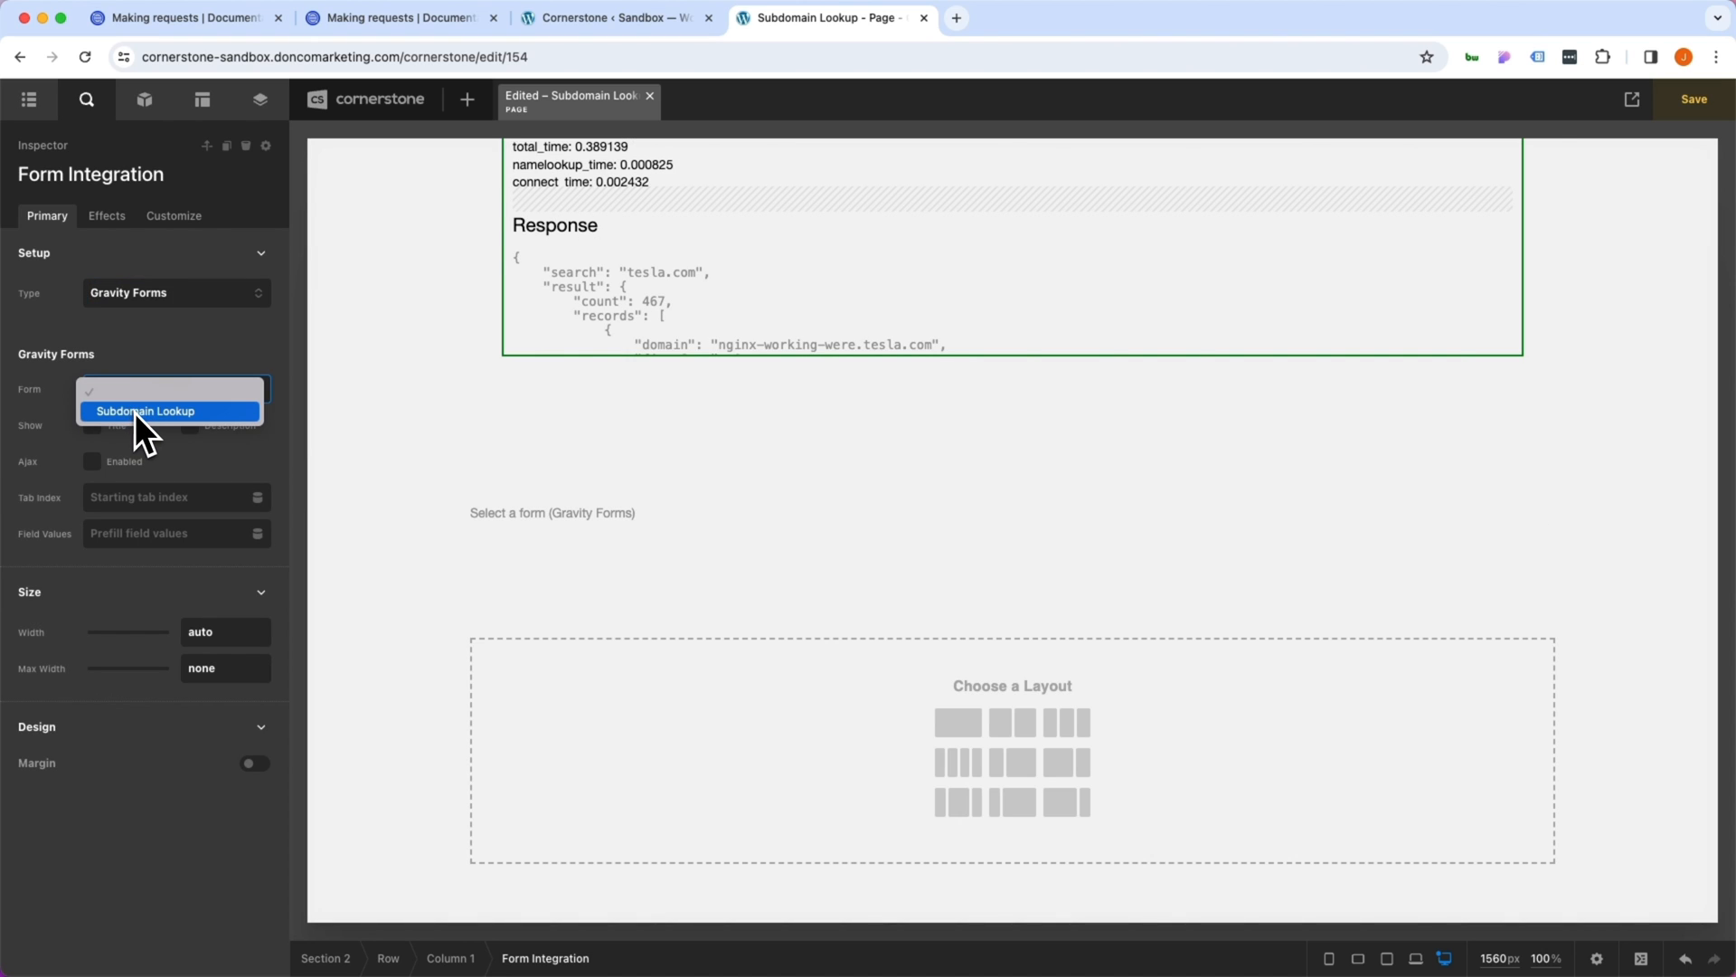
{"action": "left_click", "coordinate": [149, 407]}
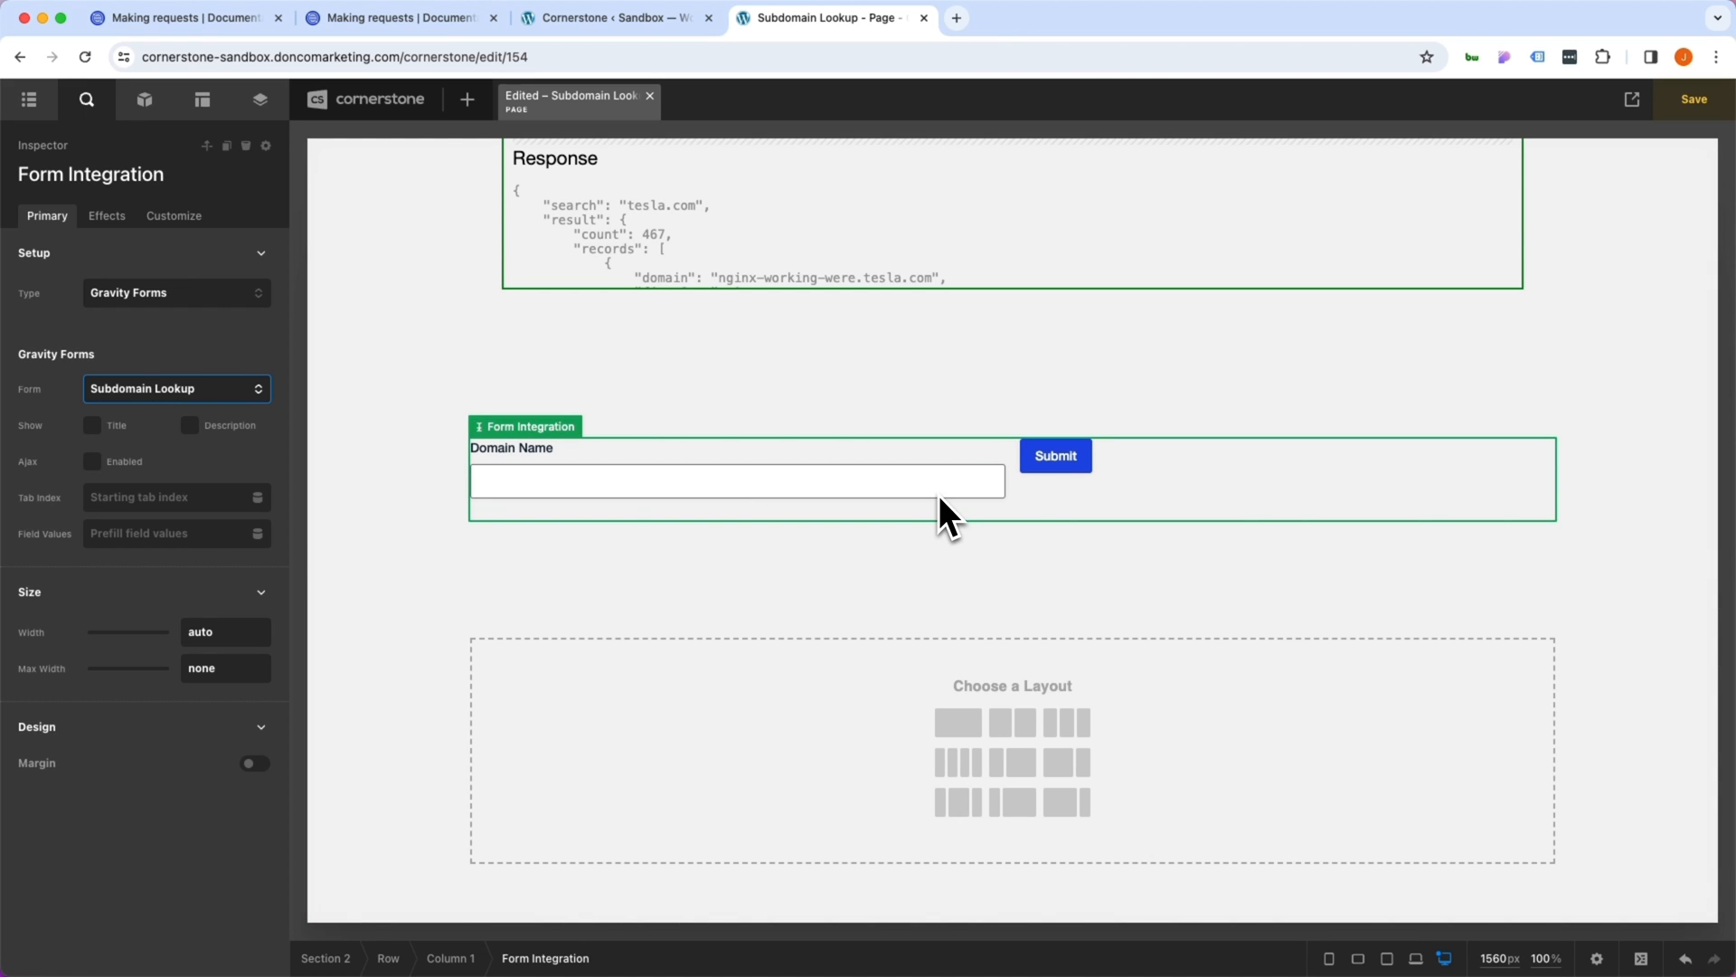
Give Section 3 a single-column row and show its Customize settings
{"action": "left_click", "coordinate": [448, 625]}
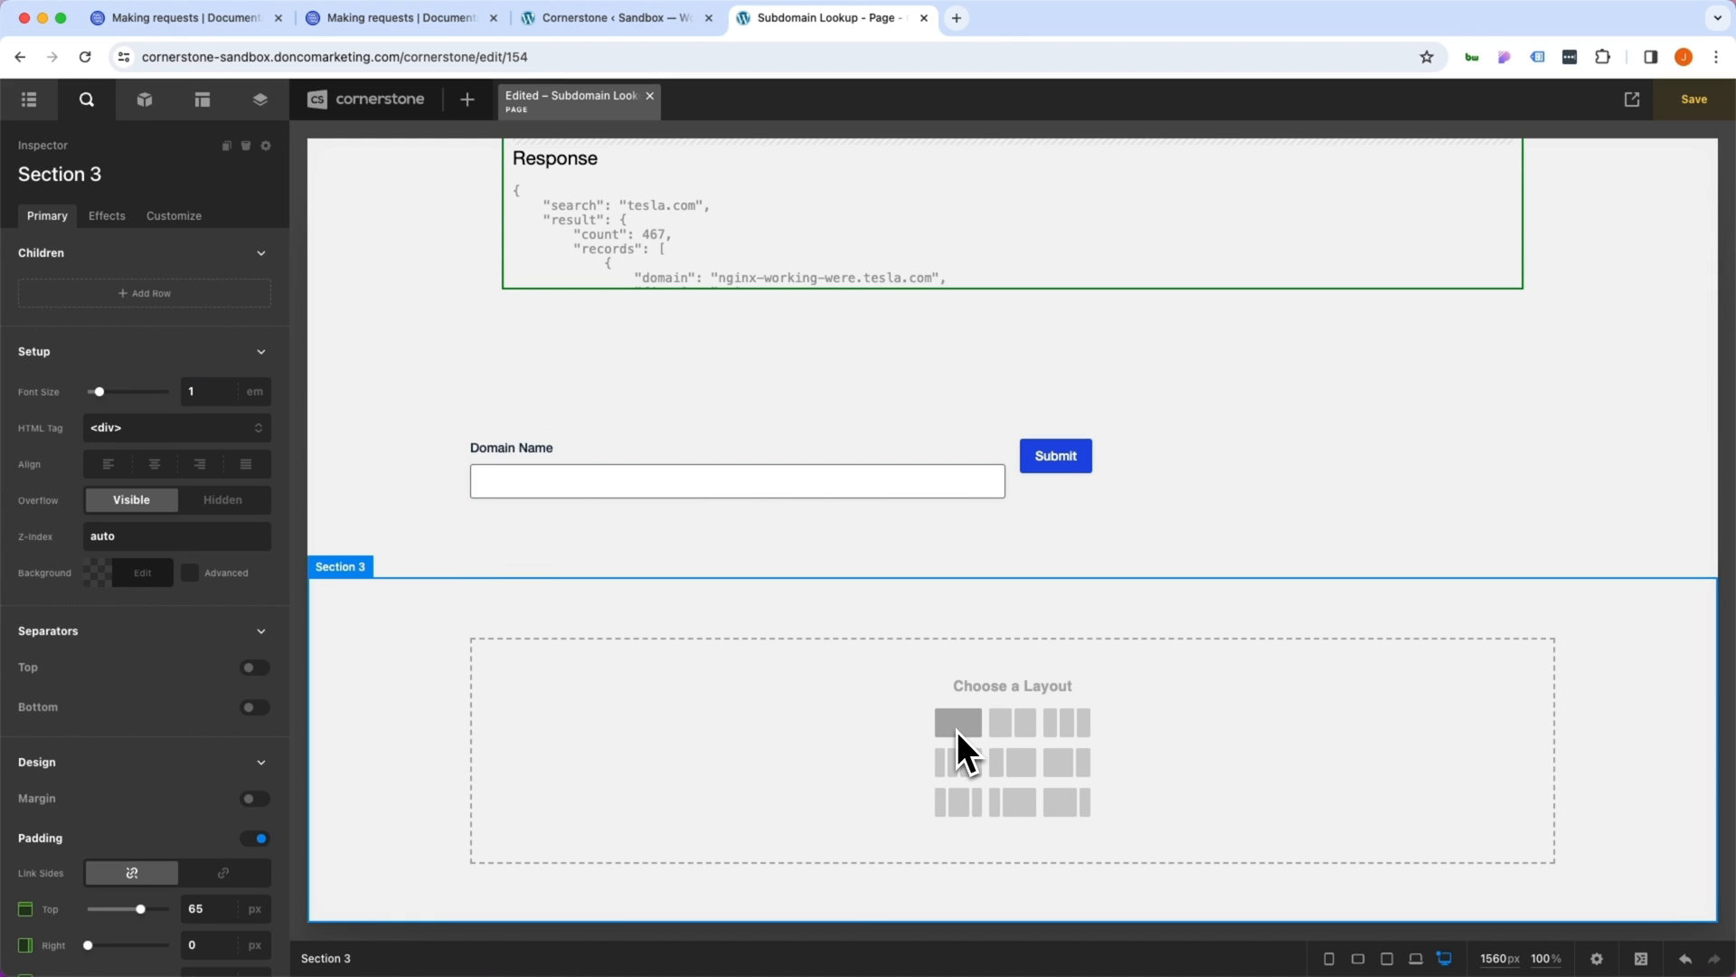
{"action": "left_click", "coordinate": [956, 731]}
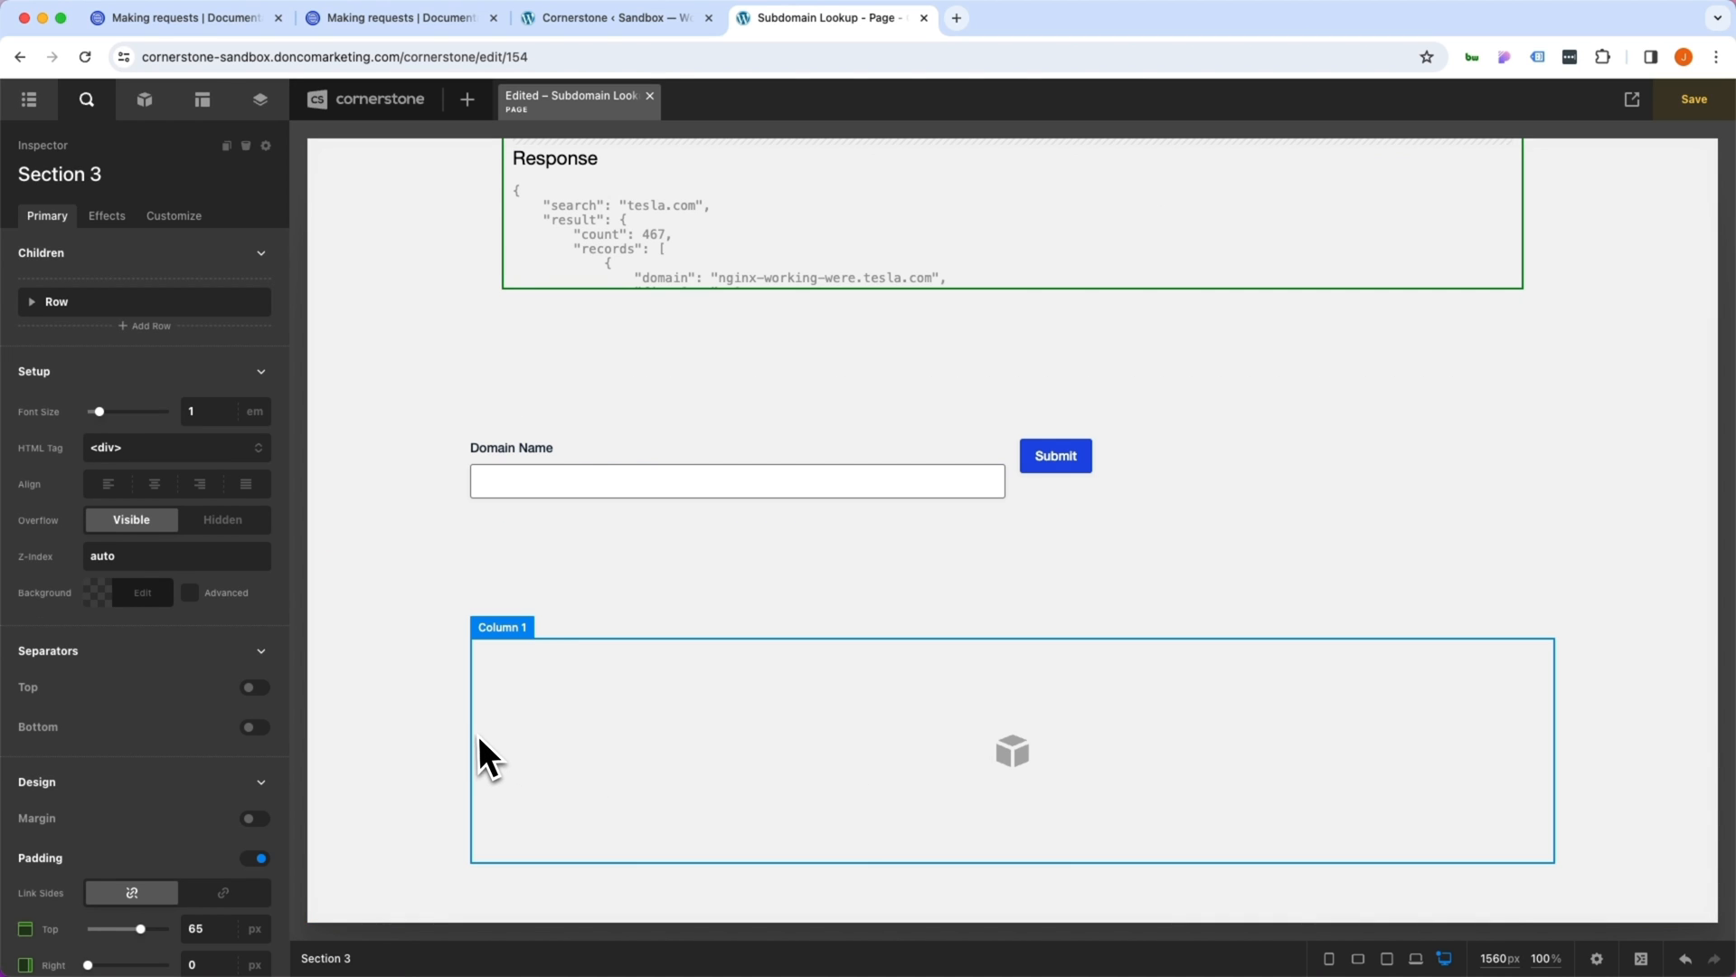
{"action": "left_click", "coordinate": [470, 730]}
{"action": "left_click", "coordinate": [173, 214]}
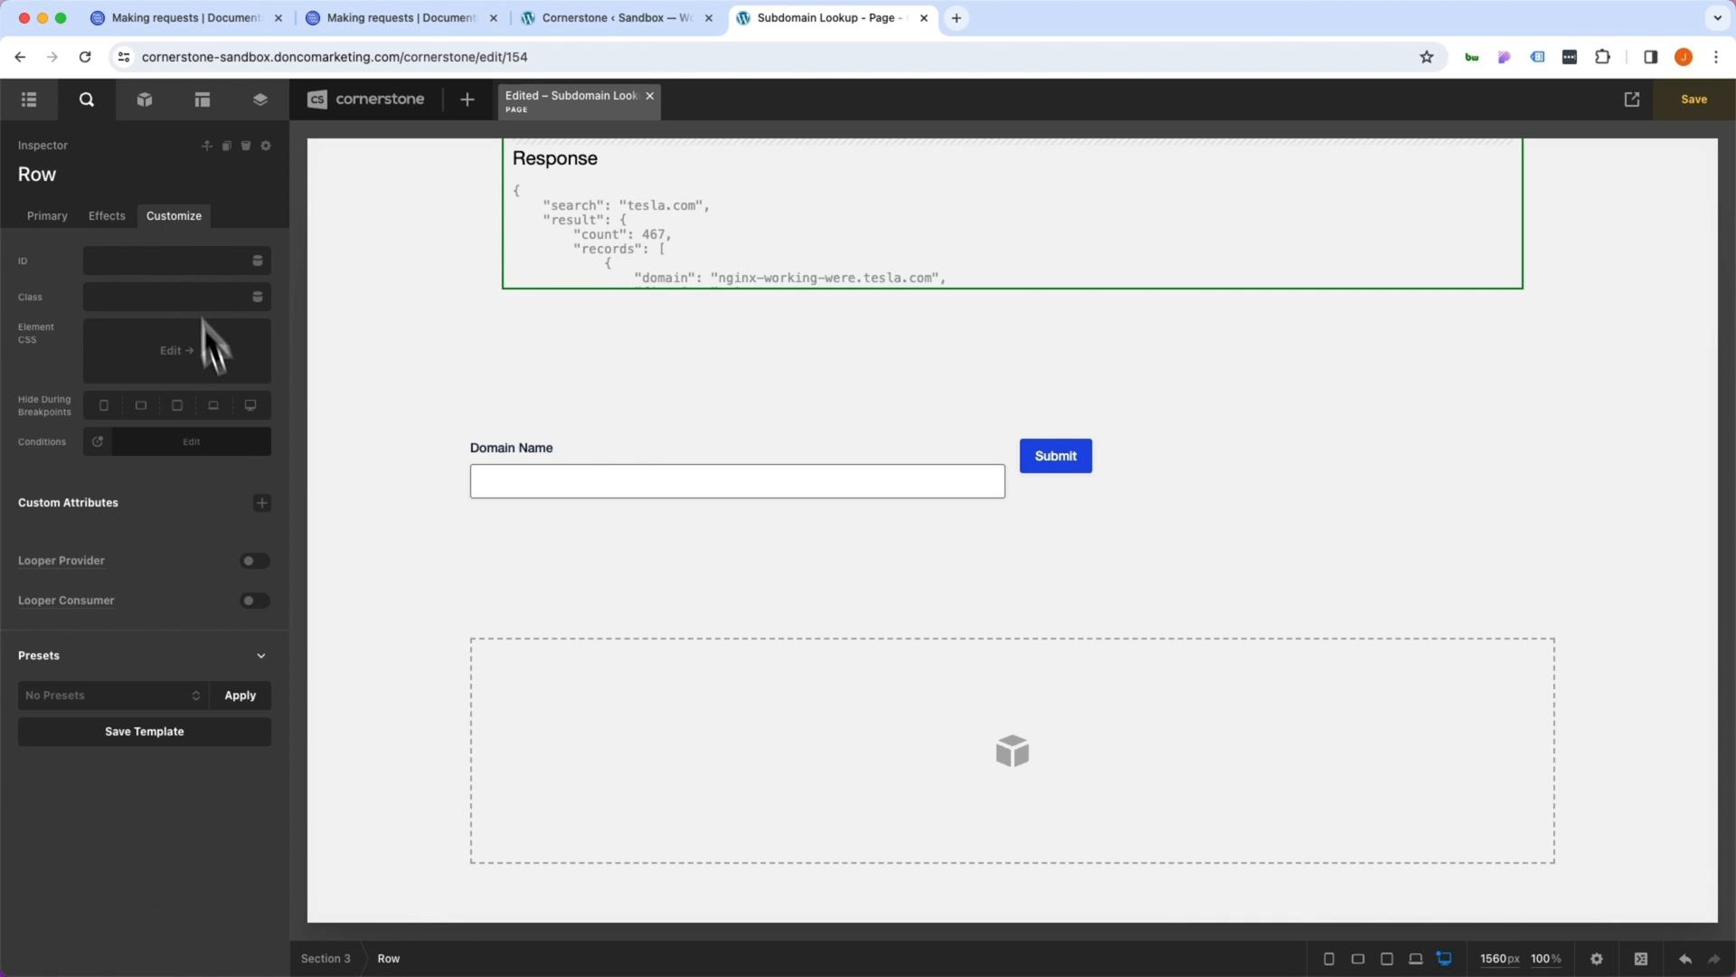
Set the row's Looper Provider to External API Global, Subdomain API, with Request Attributes format
{"action": "left_click", "coordinate": [249, 558]}
{"action": "scroll", "coordinate": [286, 513], "scroll_direction": "down", "scroll_amount": 2}
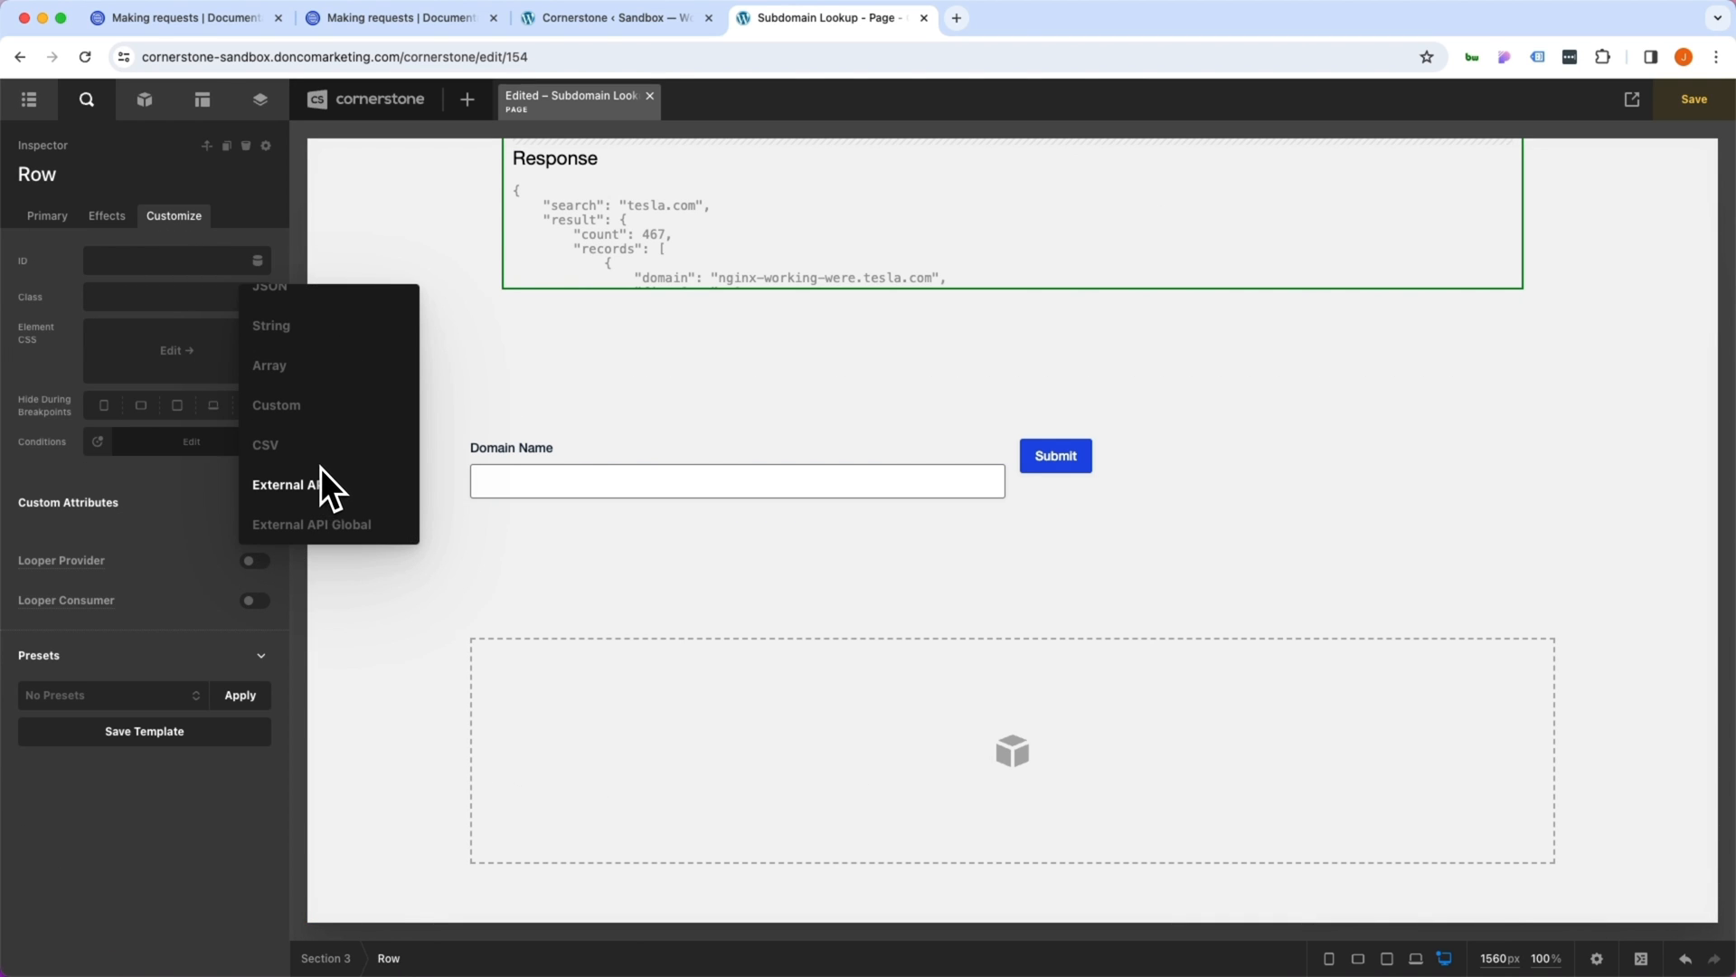
{"action": "left_click", "coordinate": [321, 525]}
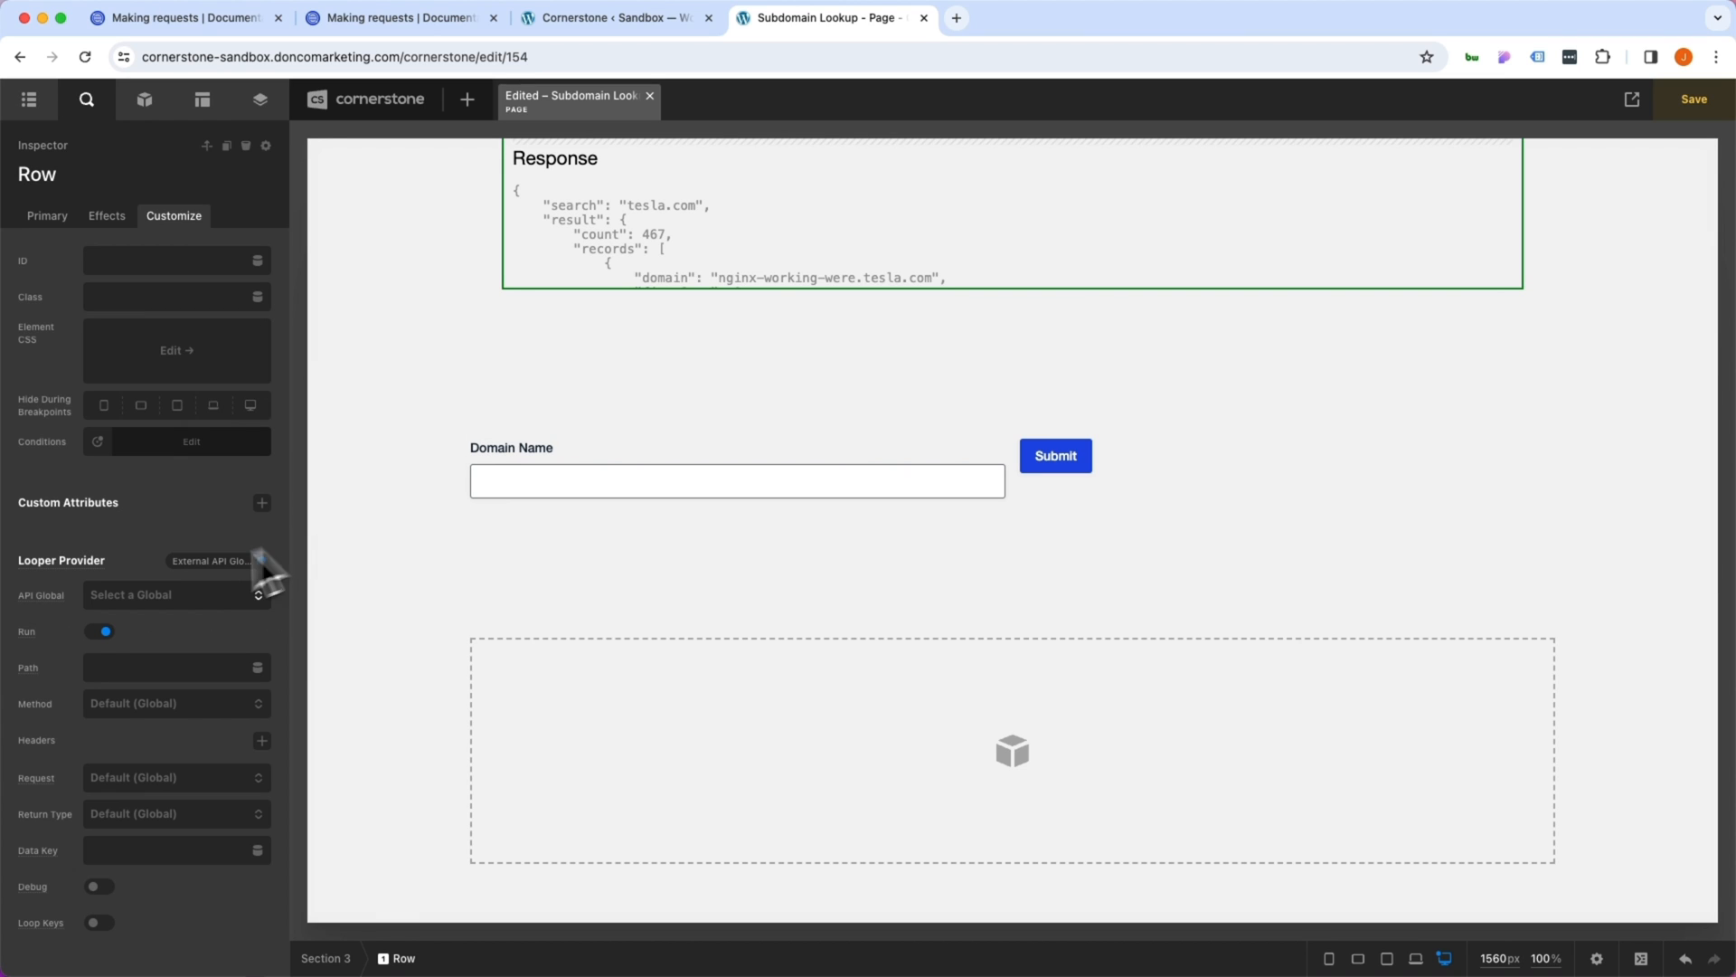
{"action": "left_click", "coordinate": [174, 595]}
{"action": "left_click", "coordinate": [134, 614]}
{"action": "scroll", "coordinate": [134, 619], "scroll_direction": "down", "scroll_amount": 3}
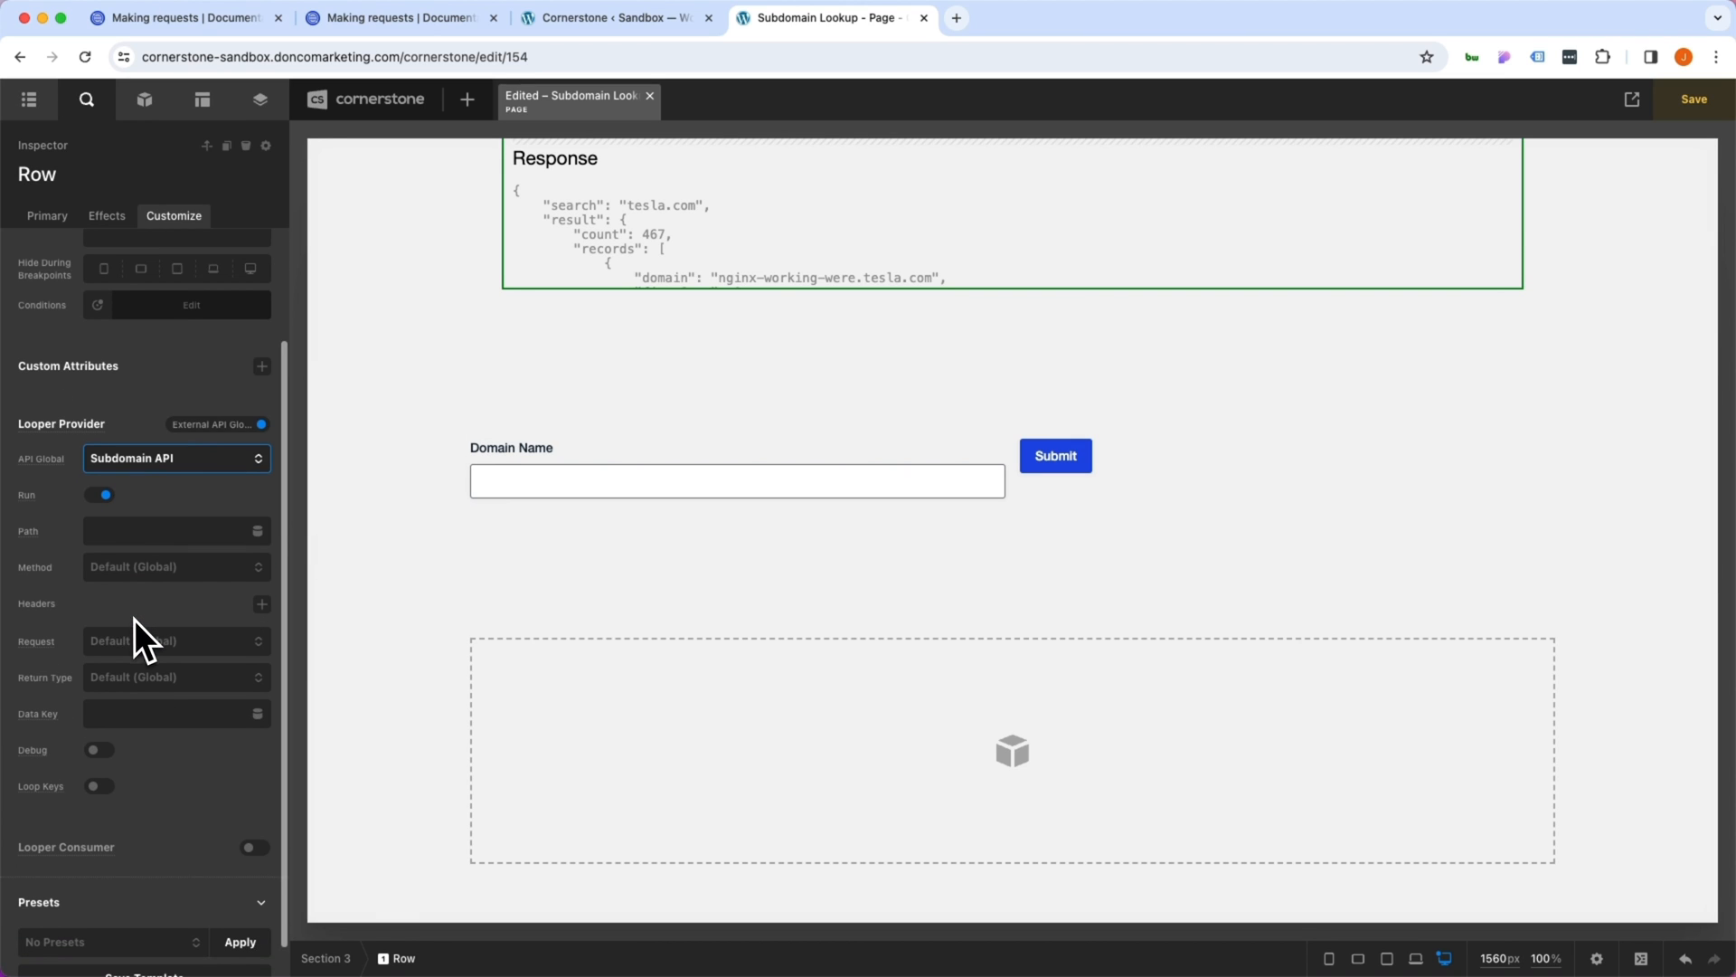
{"action": "left_click", "coordinate": [123, 641]}
{"action": "left_click", "coordinate": [126, 660]}
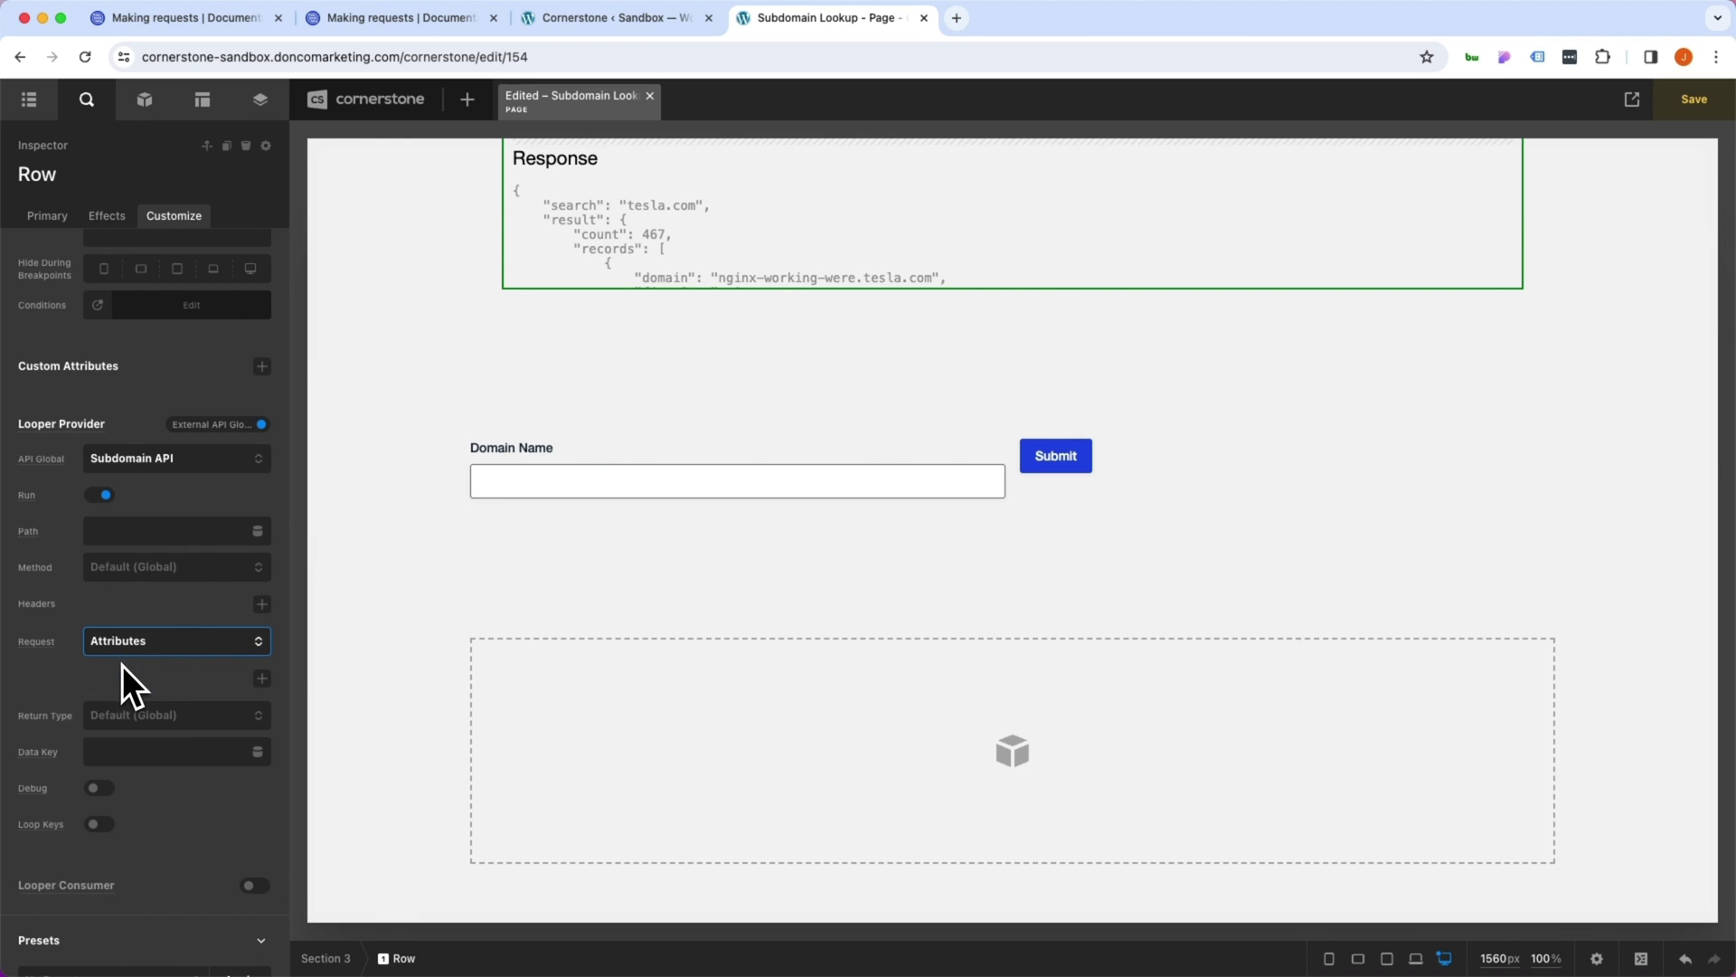
Add request attribute domainName valued from the URL's 'domain' query parameter, then move to the data key
{"action": "left_click", "coordinate": [261, 677]}
{"action": "left_click", "coordinate": [150, 752]}
{"action": "type", "text": "domainName"}
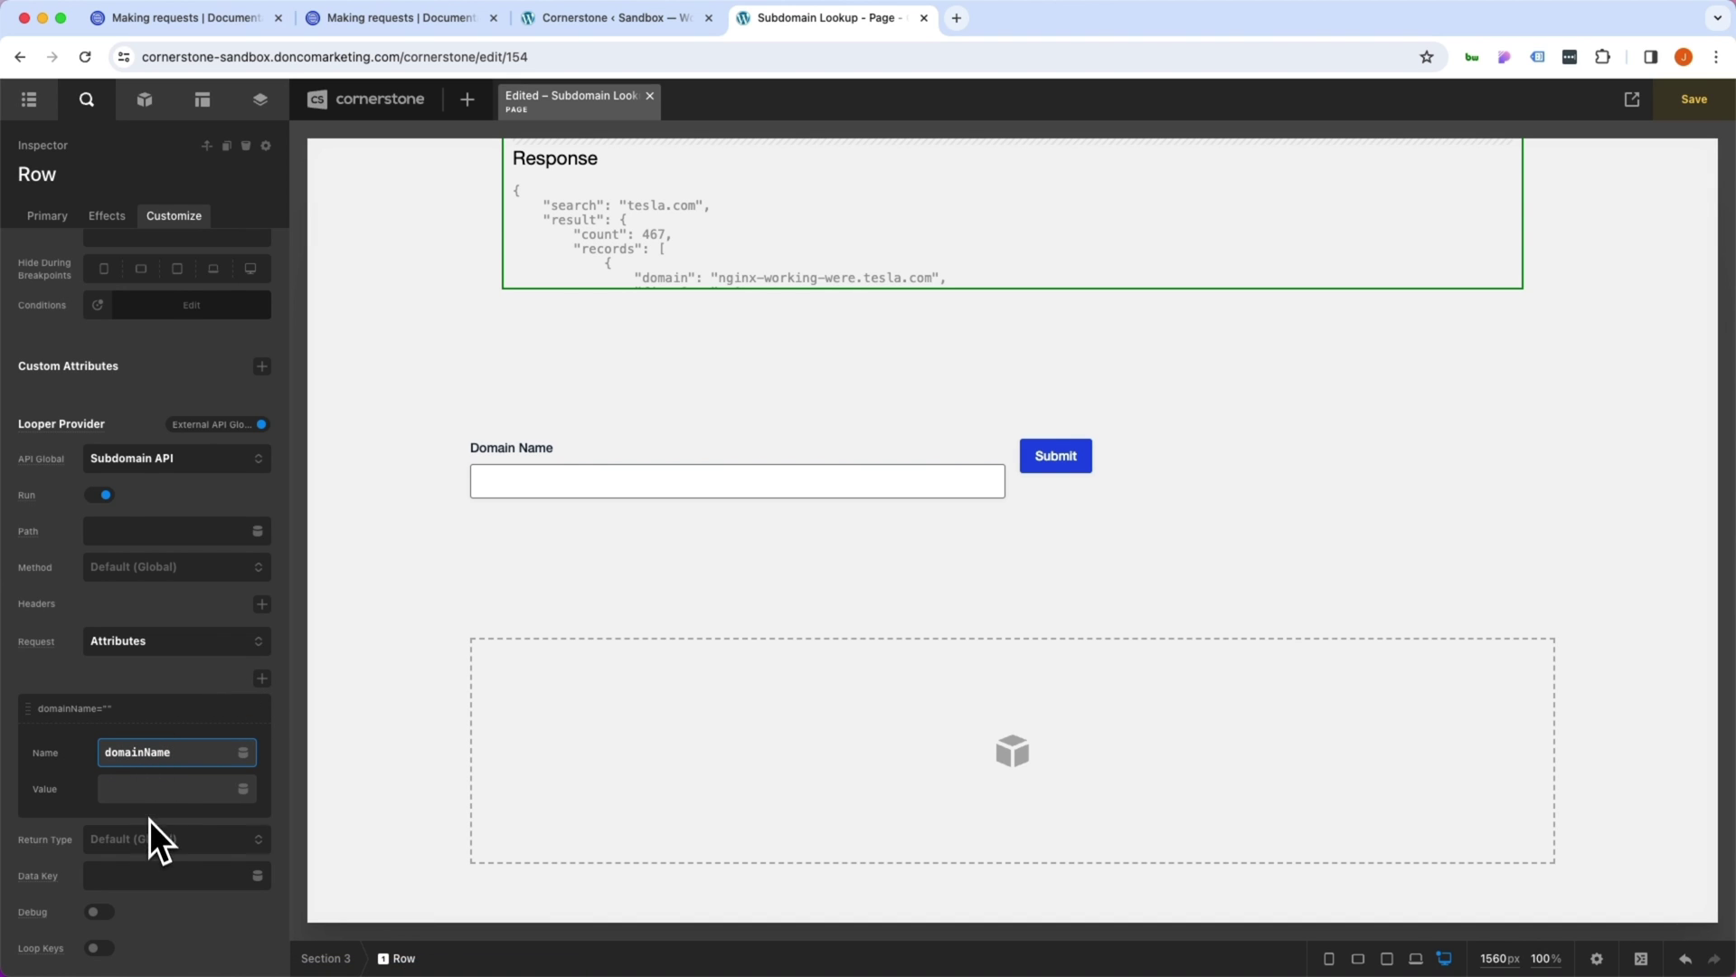
{"action": "left_click", "coordinate": [157, 788]}
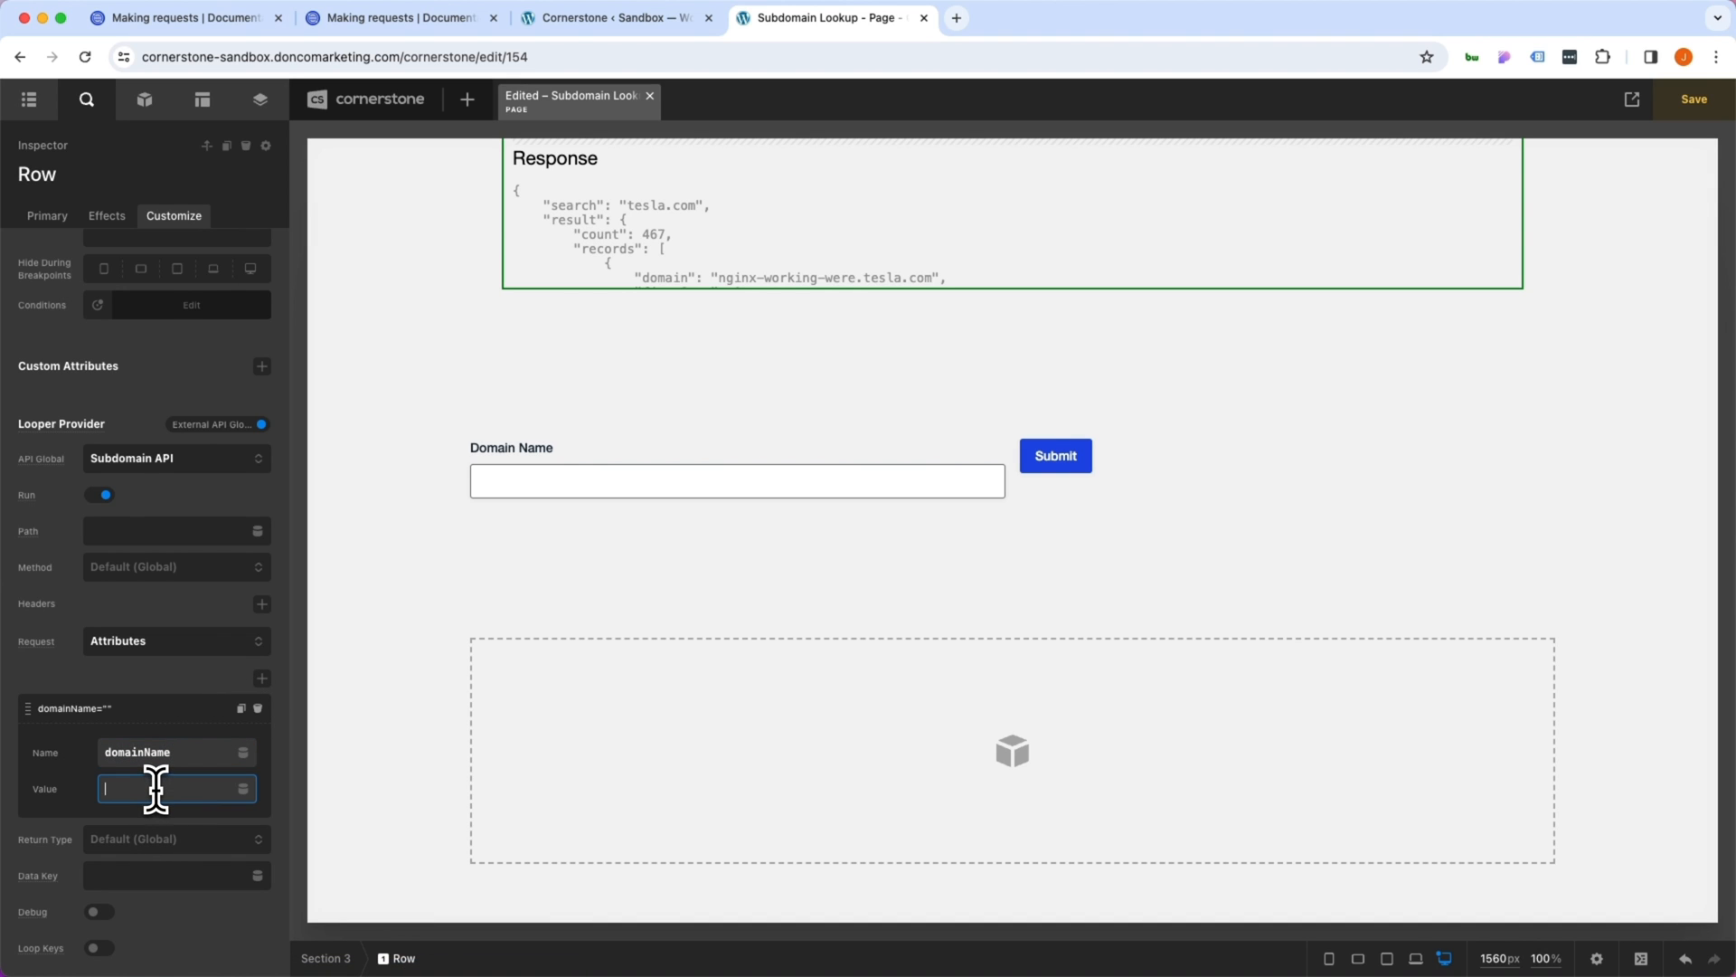
{"action": "left_click", "coordinate": [242, 789]}
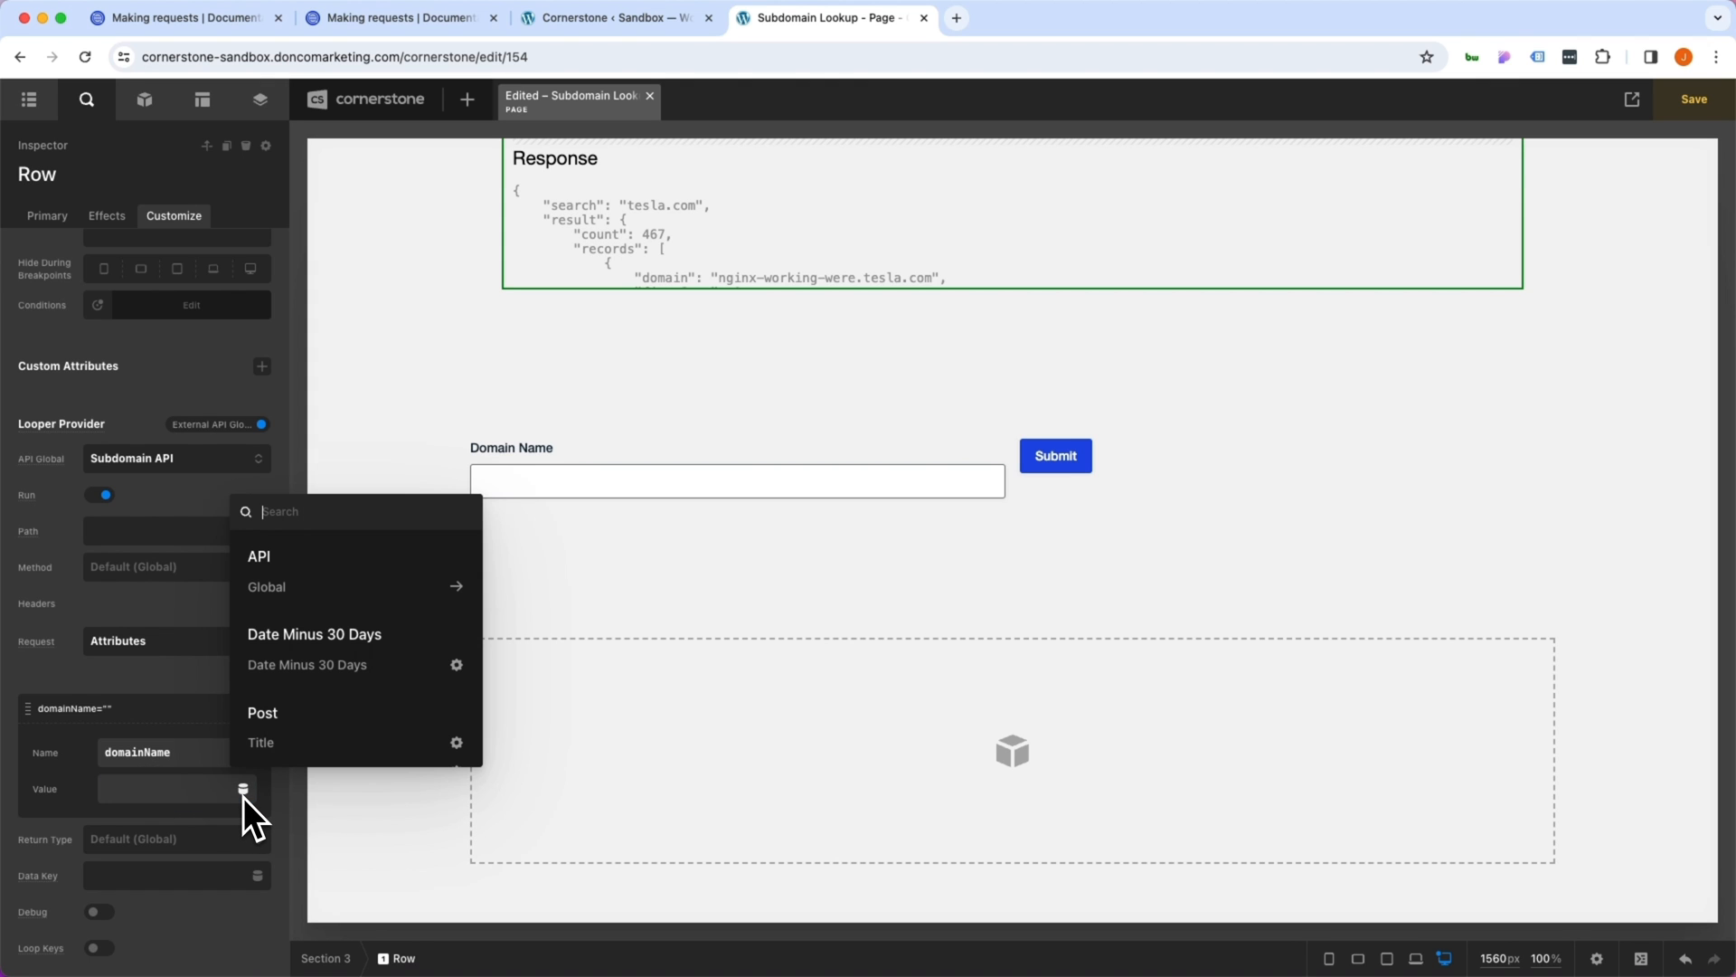
{"action": "type", "text": "parameter"}
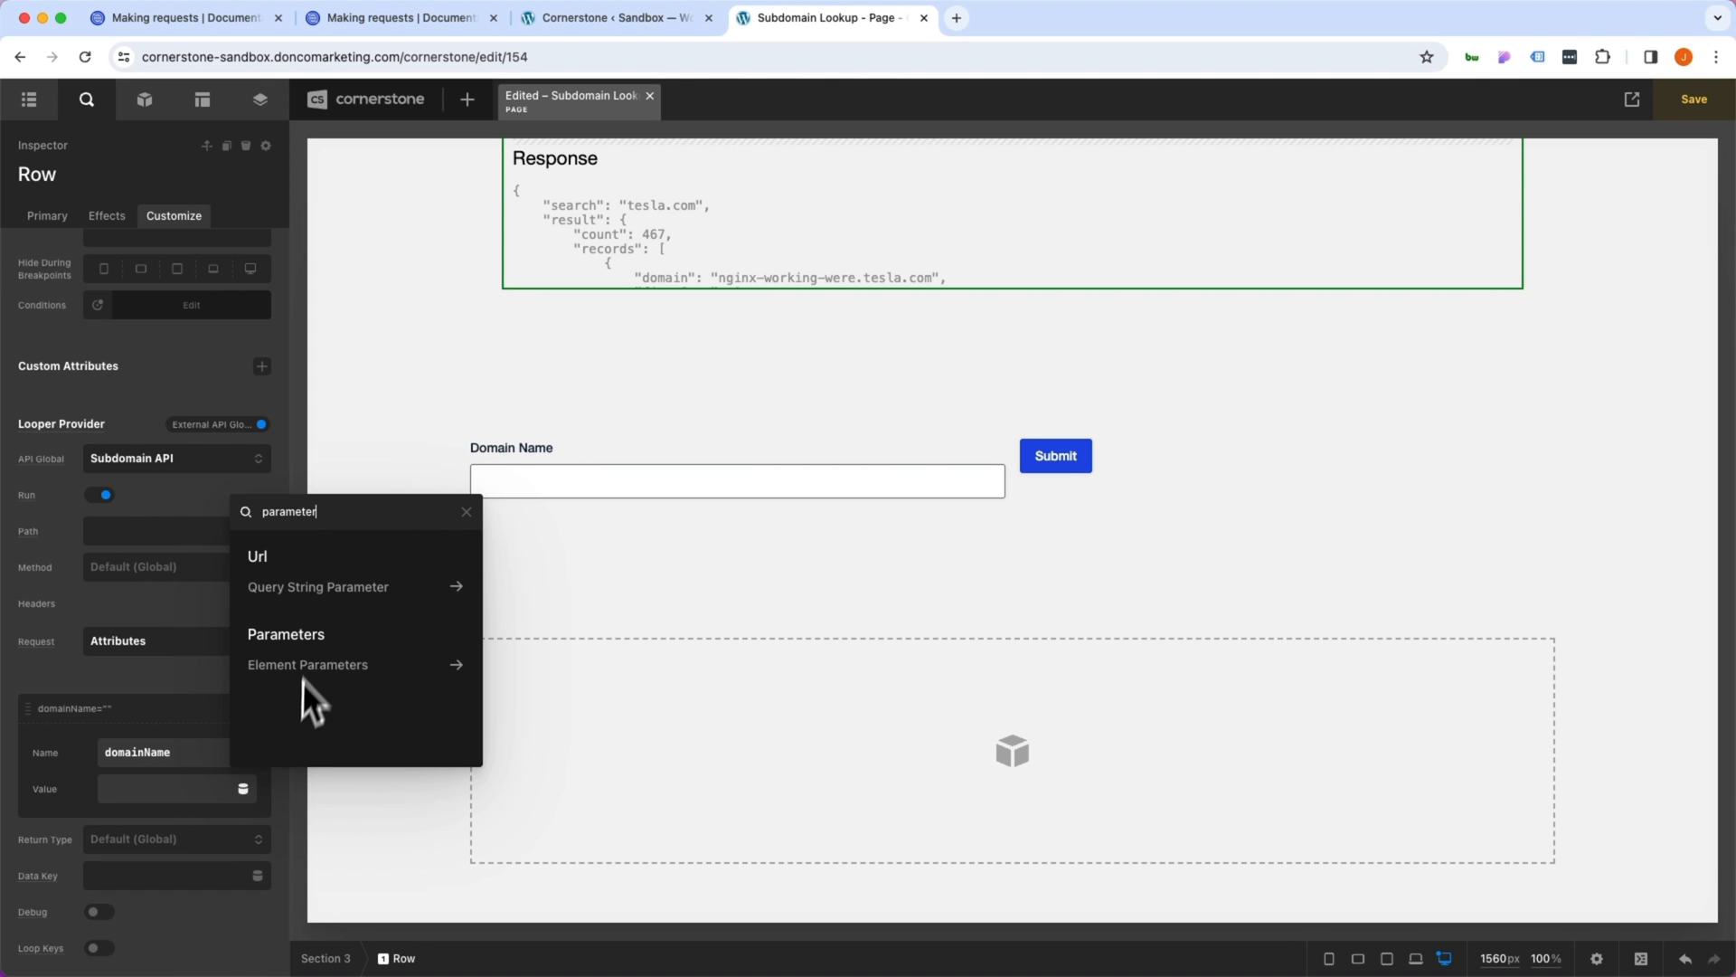
{"action": "left_click", "coordinate": [317, 586]}
{"action": "left_click", "coordinate": [628, 338]}
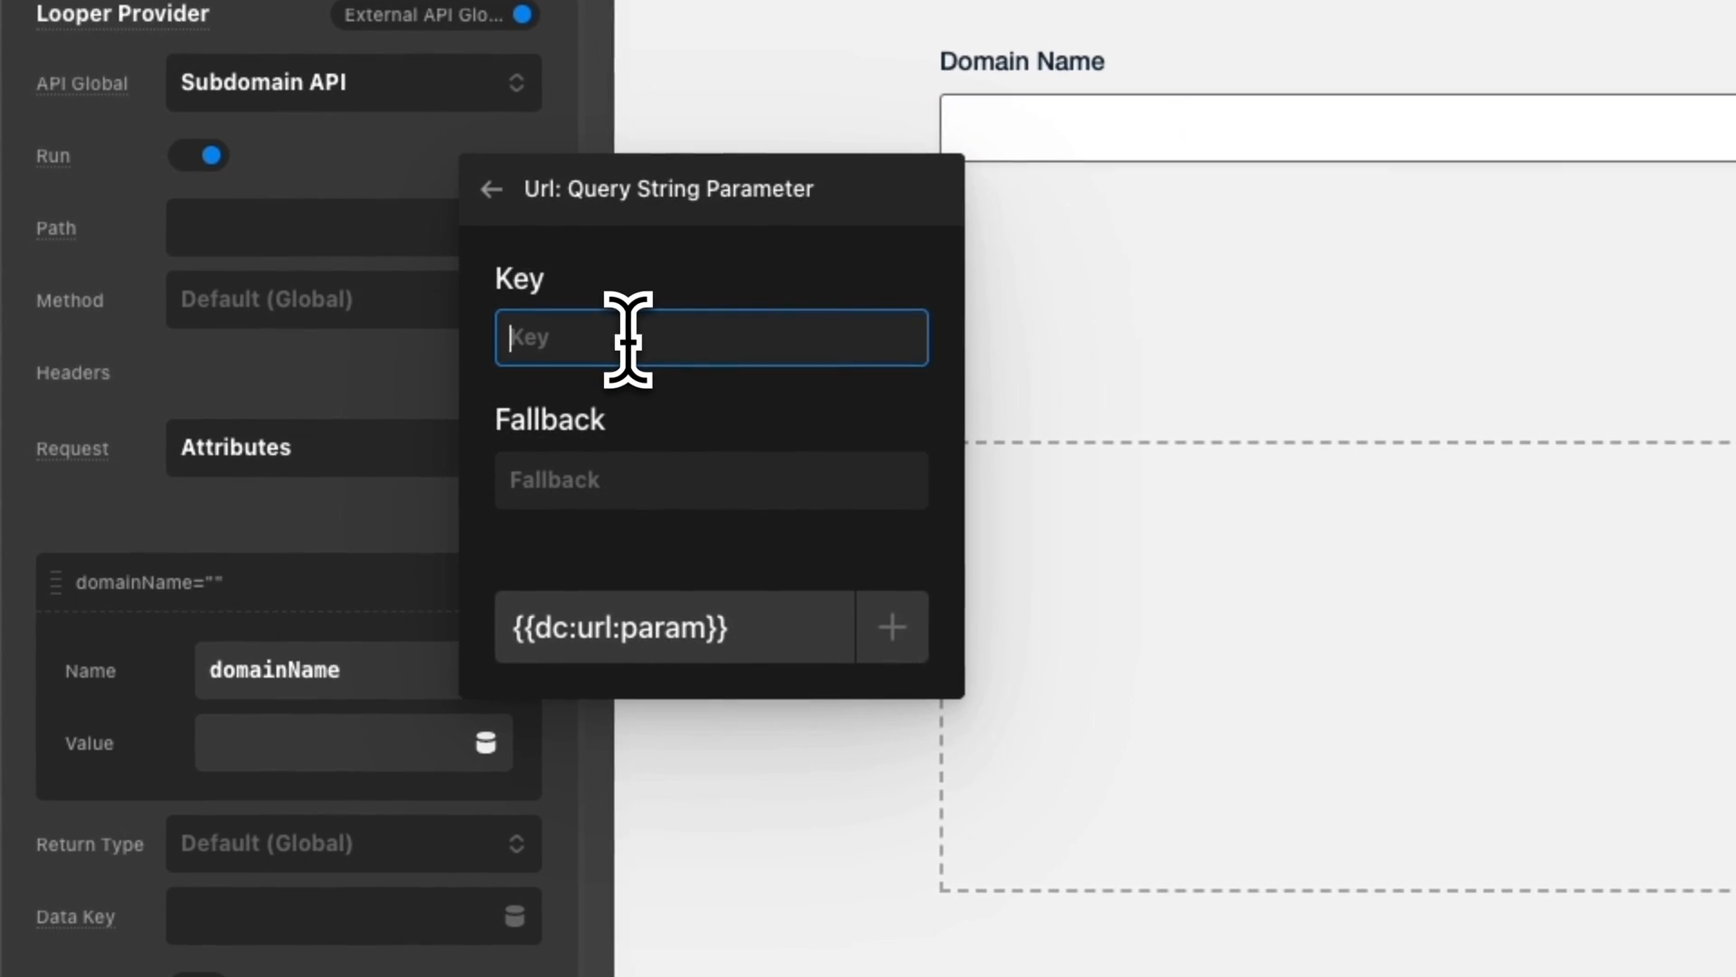
{"action": "type", "text": "domain"}
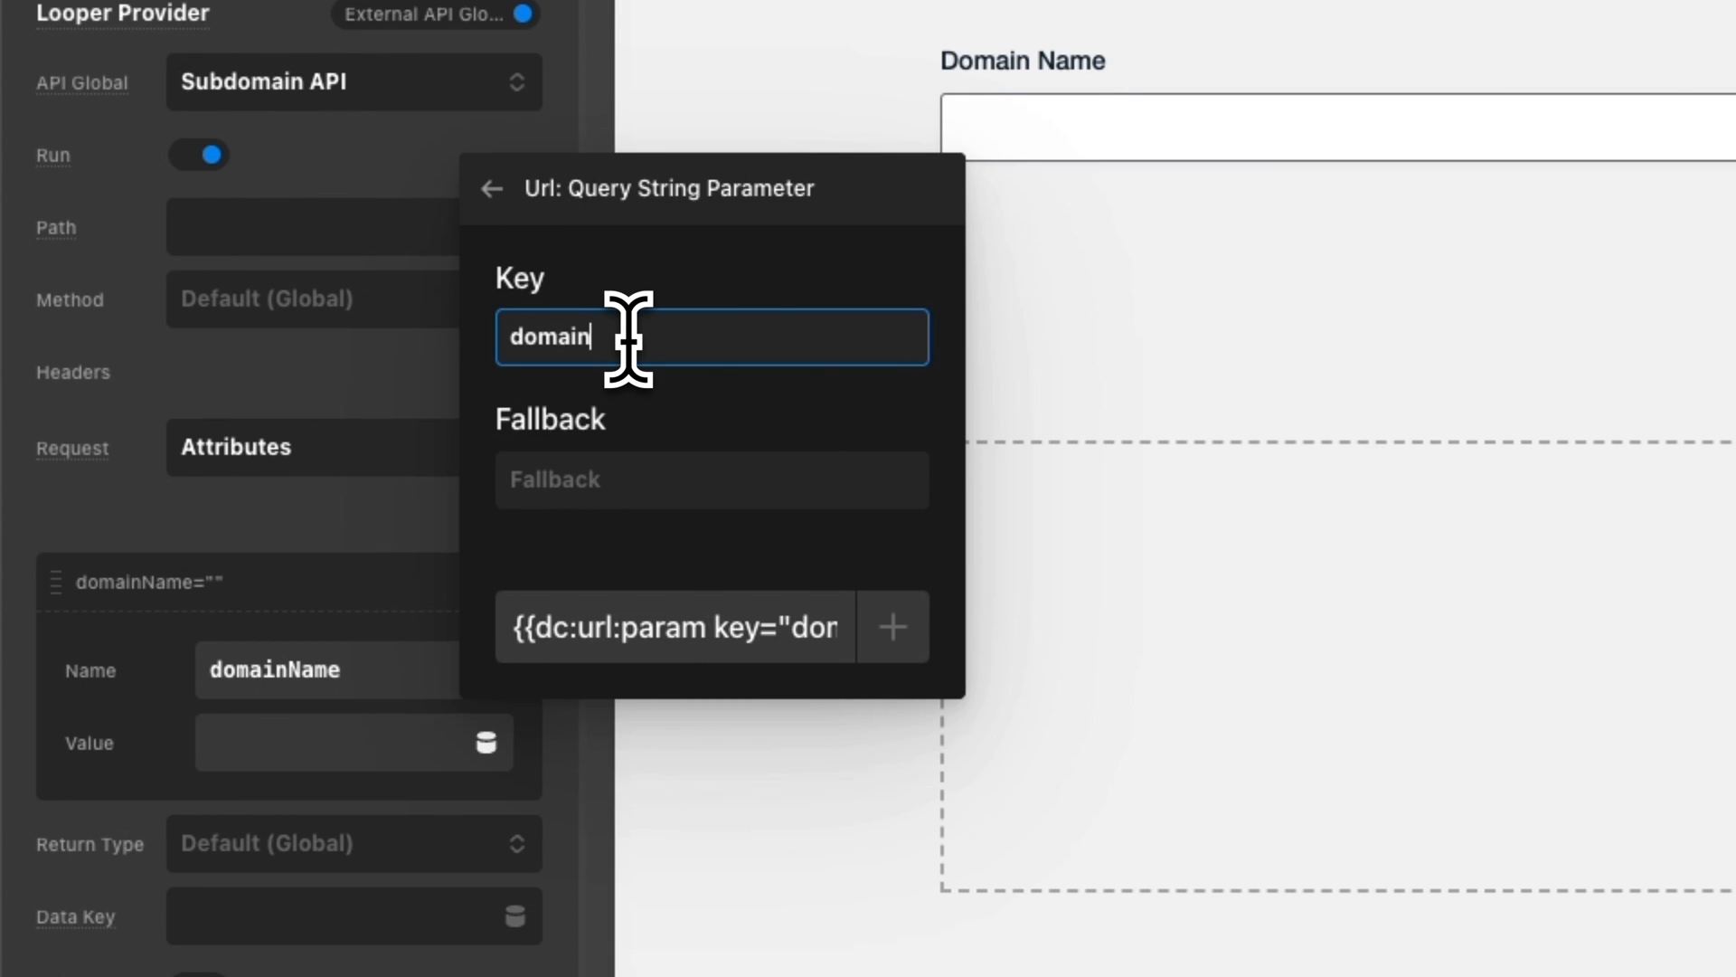
{"action": "left_click", "coordinate": [892, 627]}
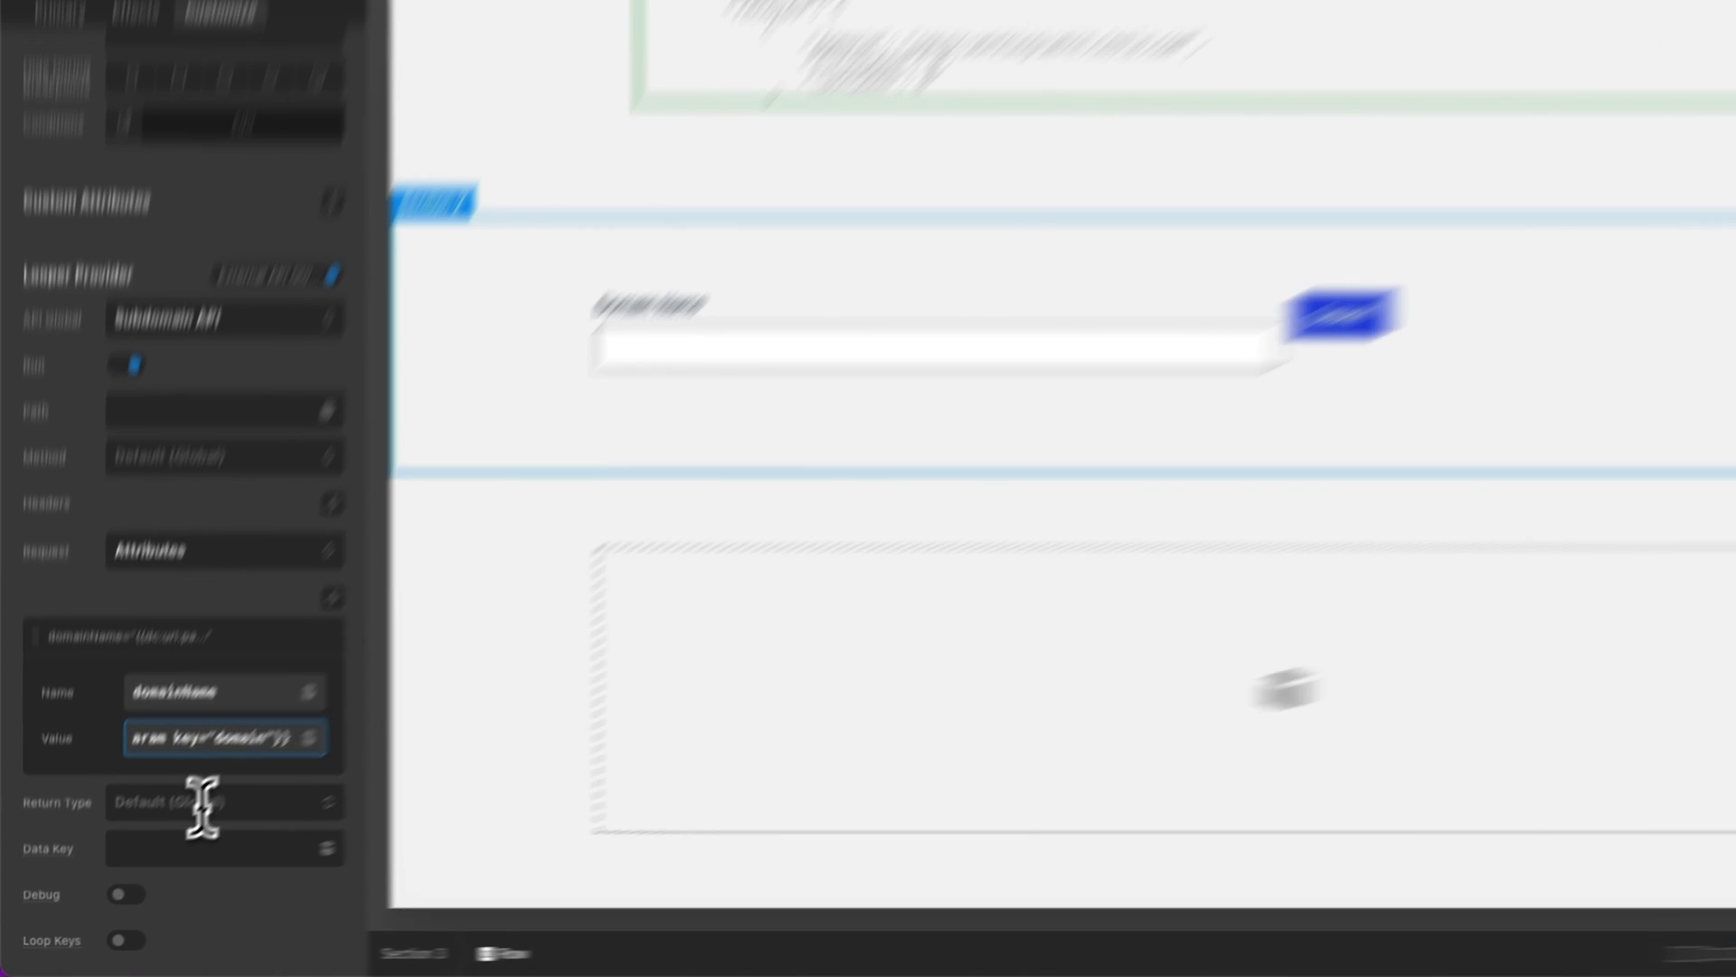
{"action": "left_click", "coordinate": [170, 875]}
{"action": "type", "text": "result.records"}
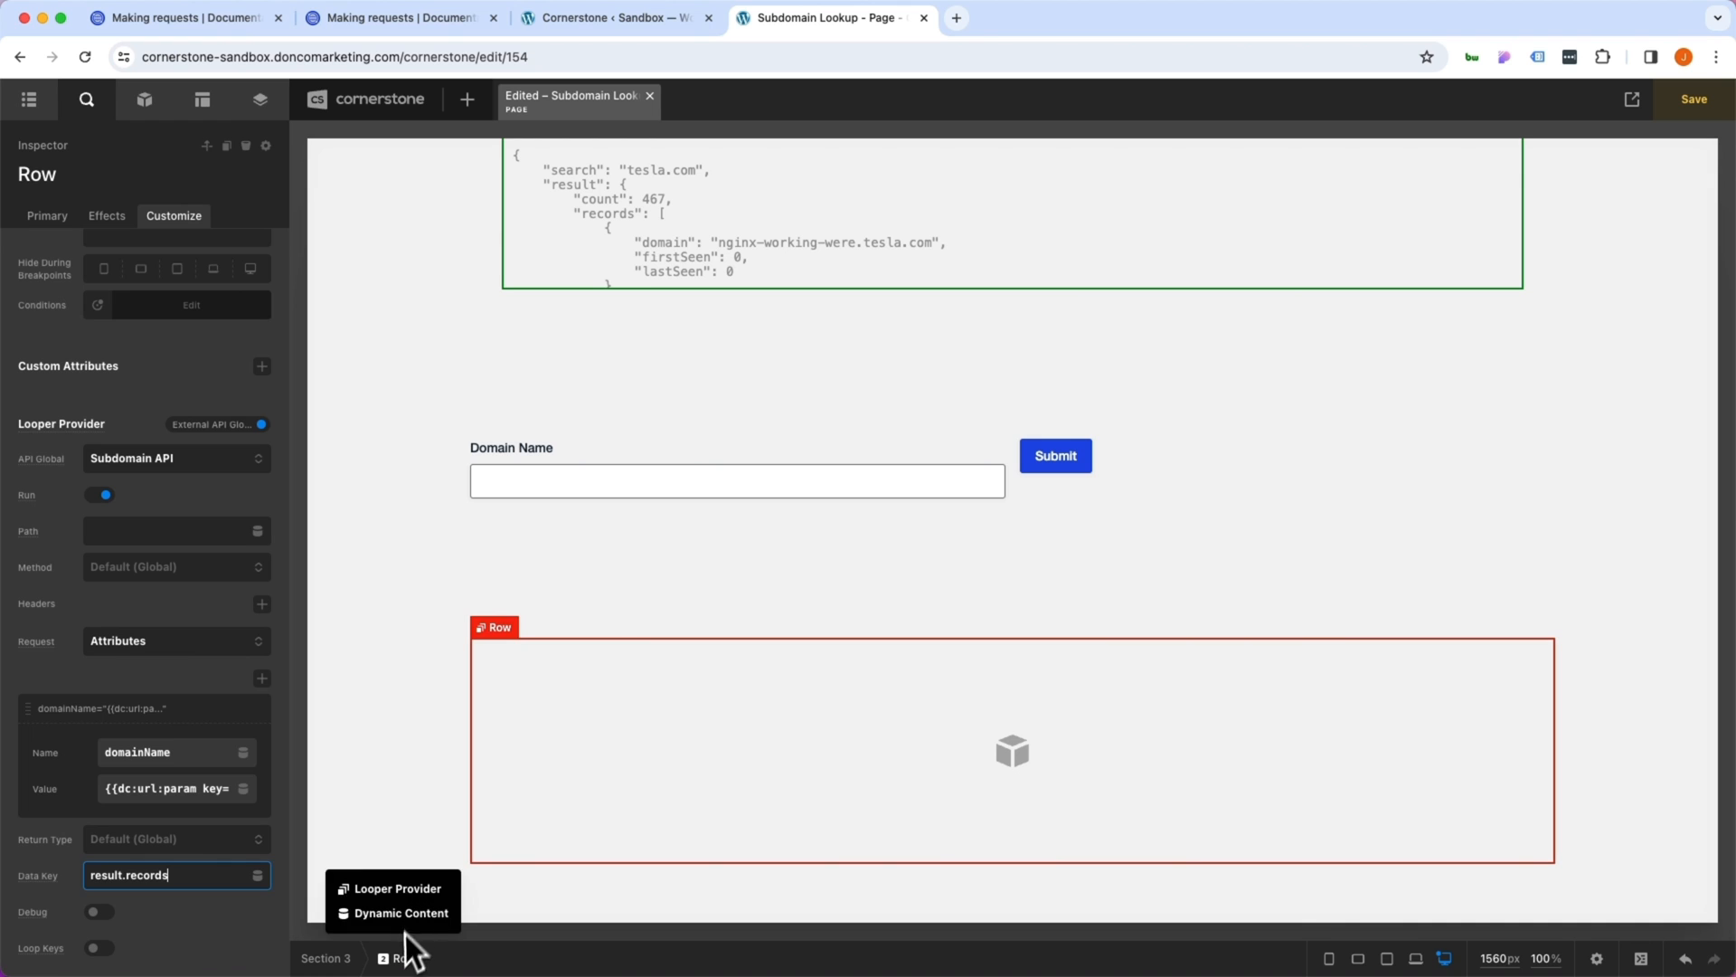
Split the results row into three columns and place a Headline in the first column
{"action": "left_click", "coordinate": [406, 935]}
{"action": "left_click", "coordinate": [233, 705]}
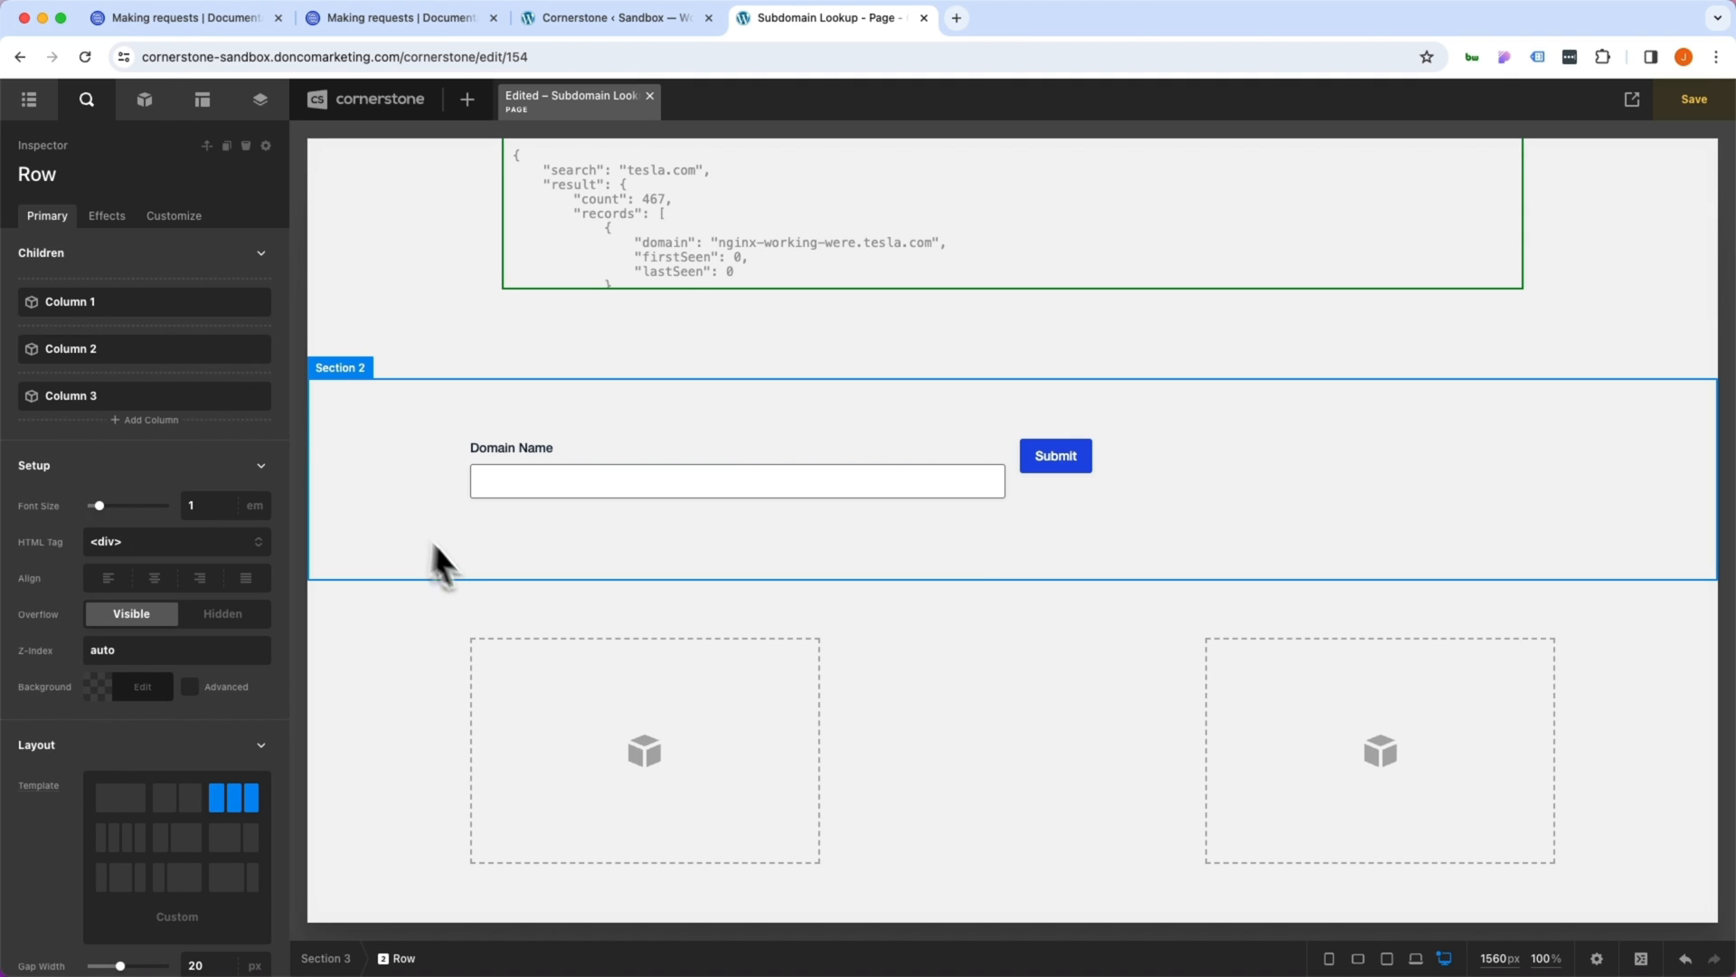
{"action": "left_click", "coordinate": [144, 100]}
{"action": "type", "text": "head"}
{"action": "left_click_drag", "start_coordinate": [99, 272], "coordinate": [529, 664]}
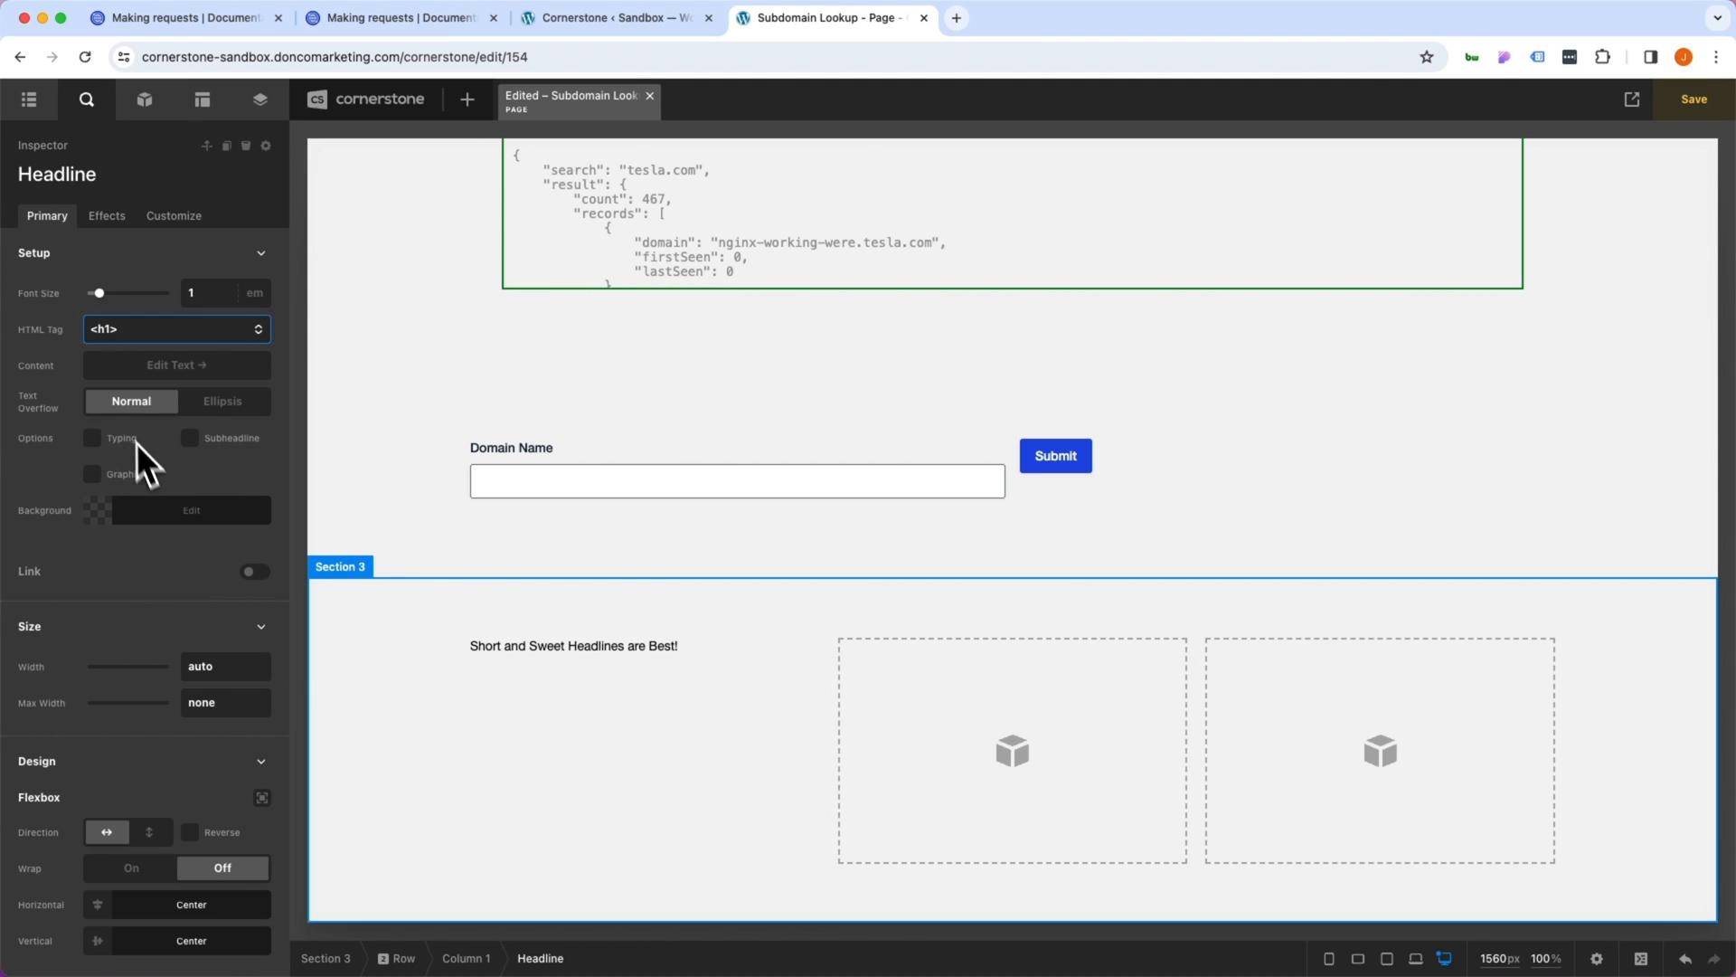
Replace the headline's placeholder text with the looper's 'domain' field via dynamic content
{"action": "left_click", "coordinate": [177, 366]}
{"action": "key", "text": "super+a"}
{"action": "key", "text": "BackSpace"}
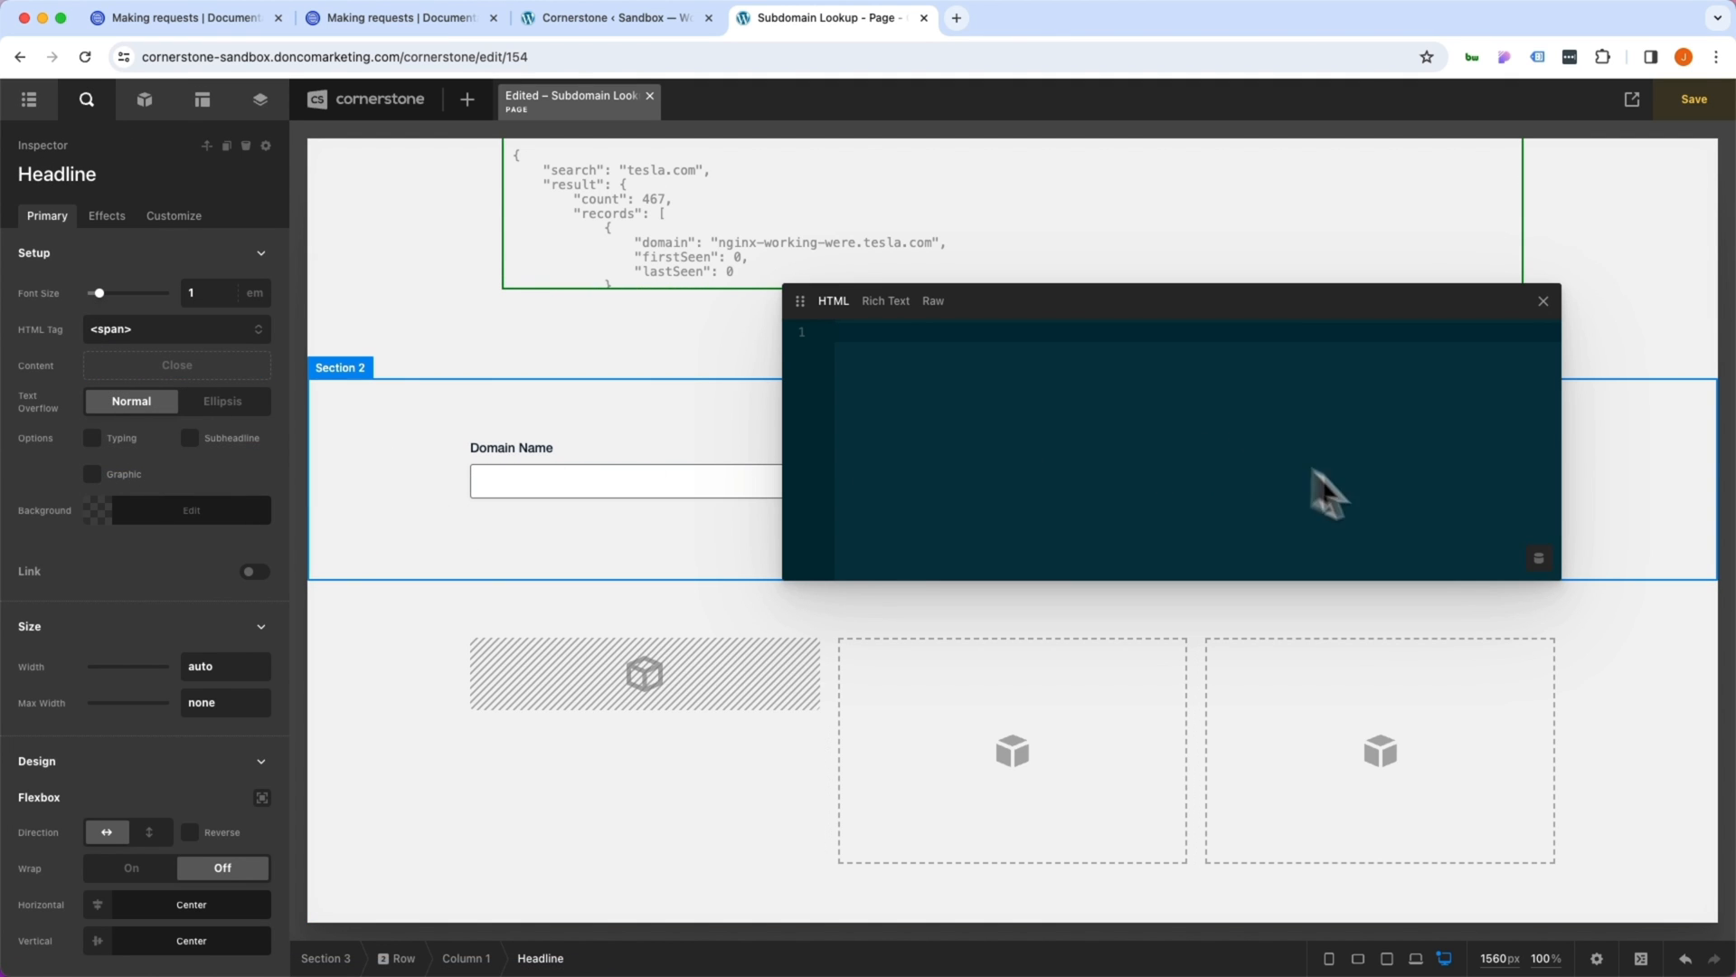
{"action": "left_click", "coordinate": [1539, 558]}
{"action": "type", "text": "loop"}
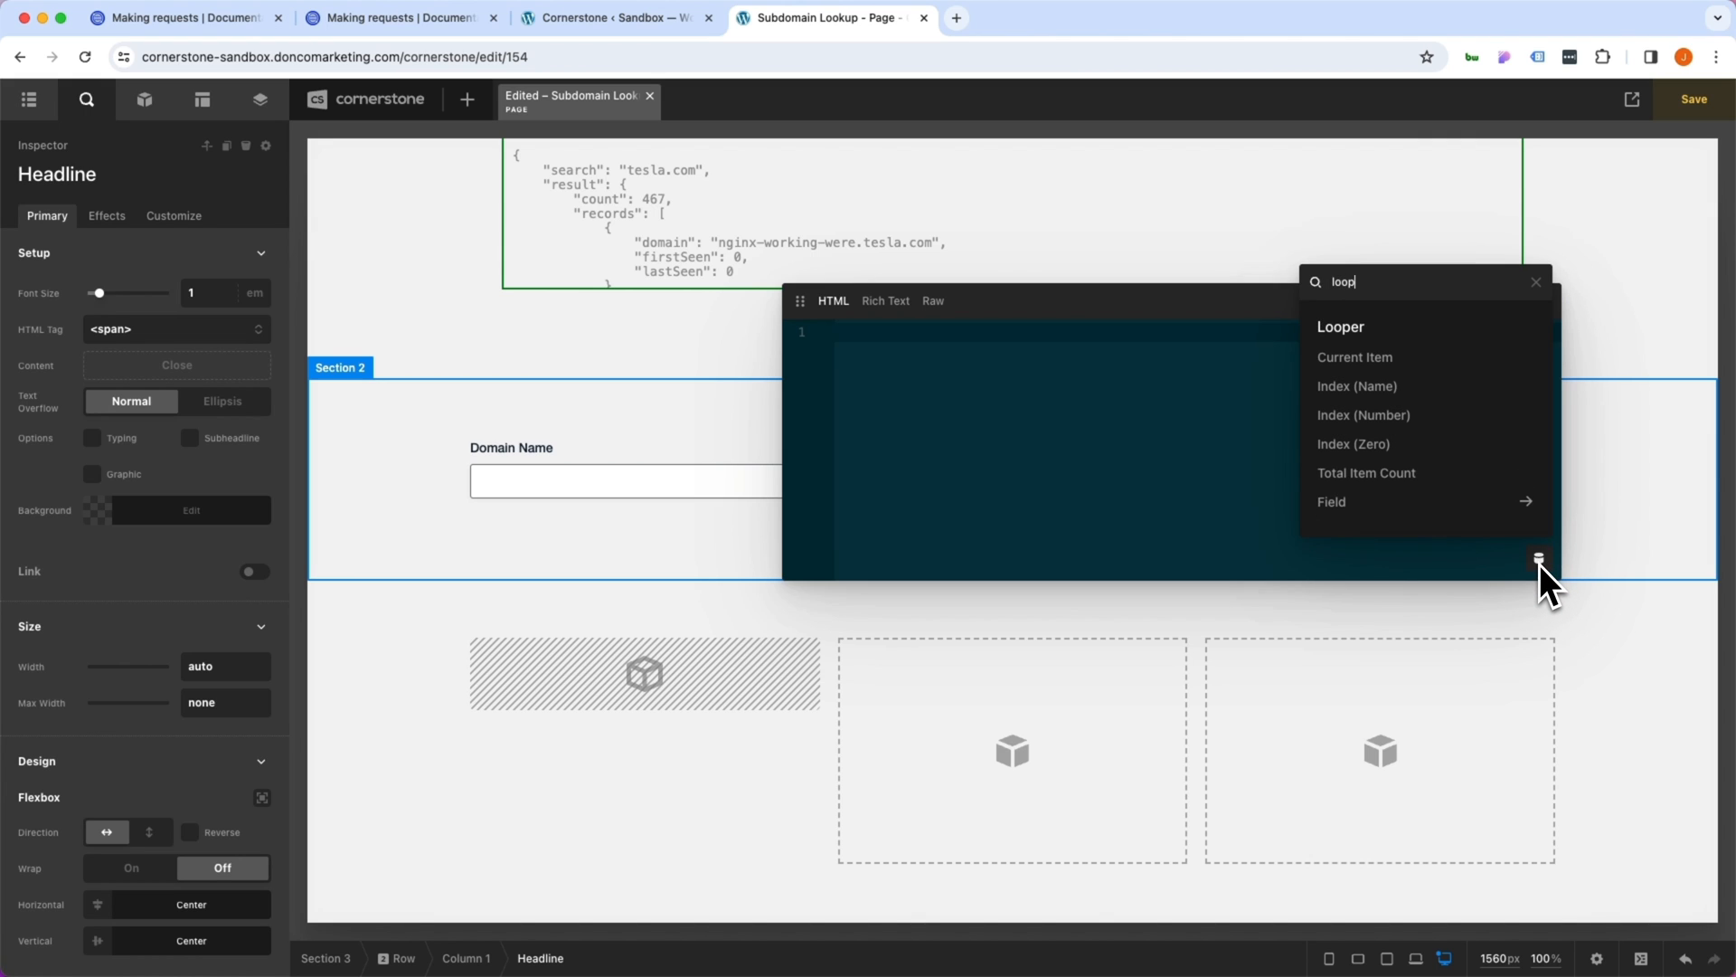
{"action": "left_click", "coordinate": [1371, 505]}
{"action": "left_click", "coordinate": [1410, 356]}
{"action": "type", "text": "domain"}
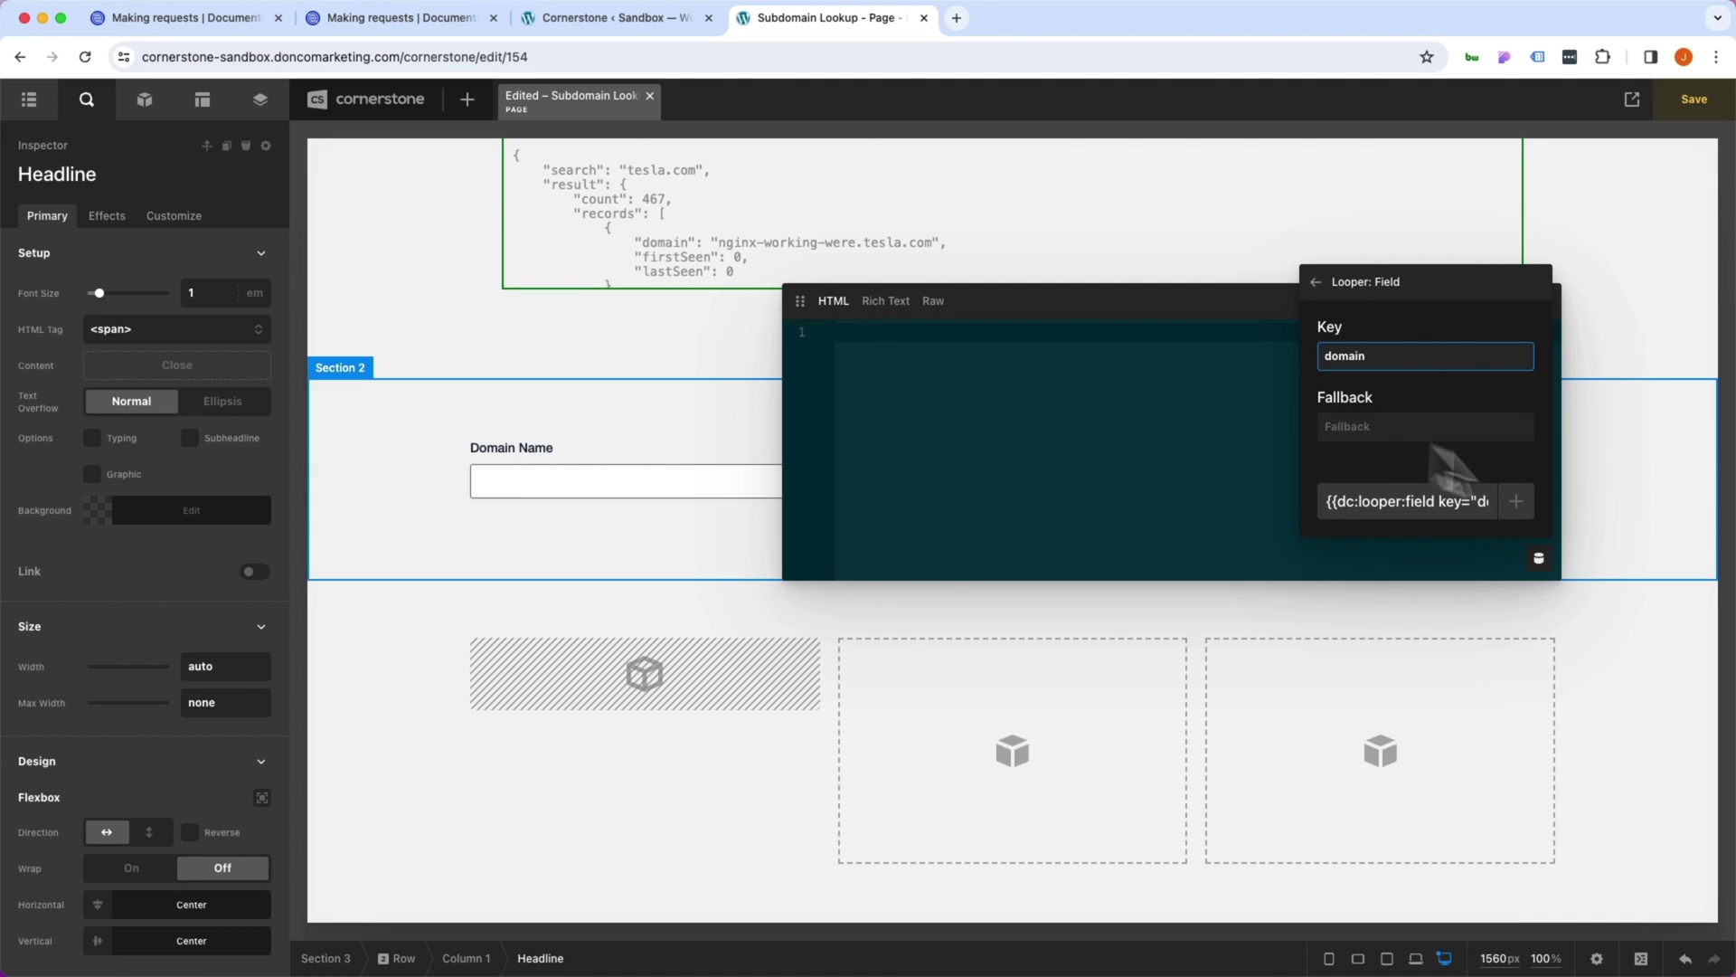
{"action": "left_click", "coordinate": [1515, 501]}
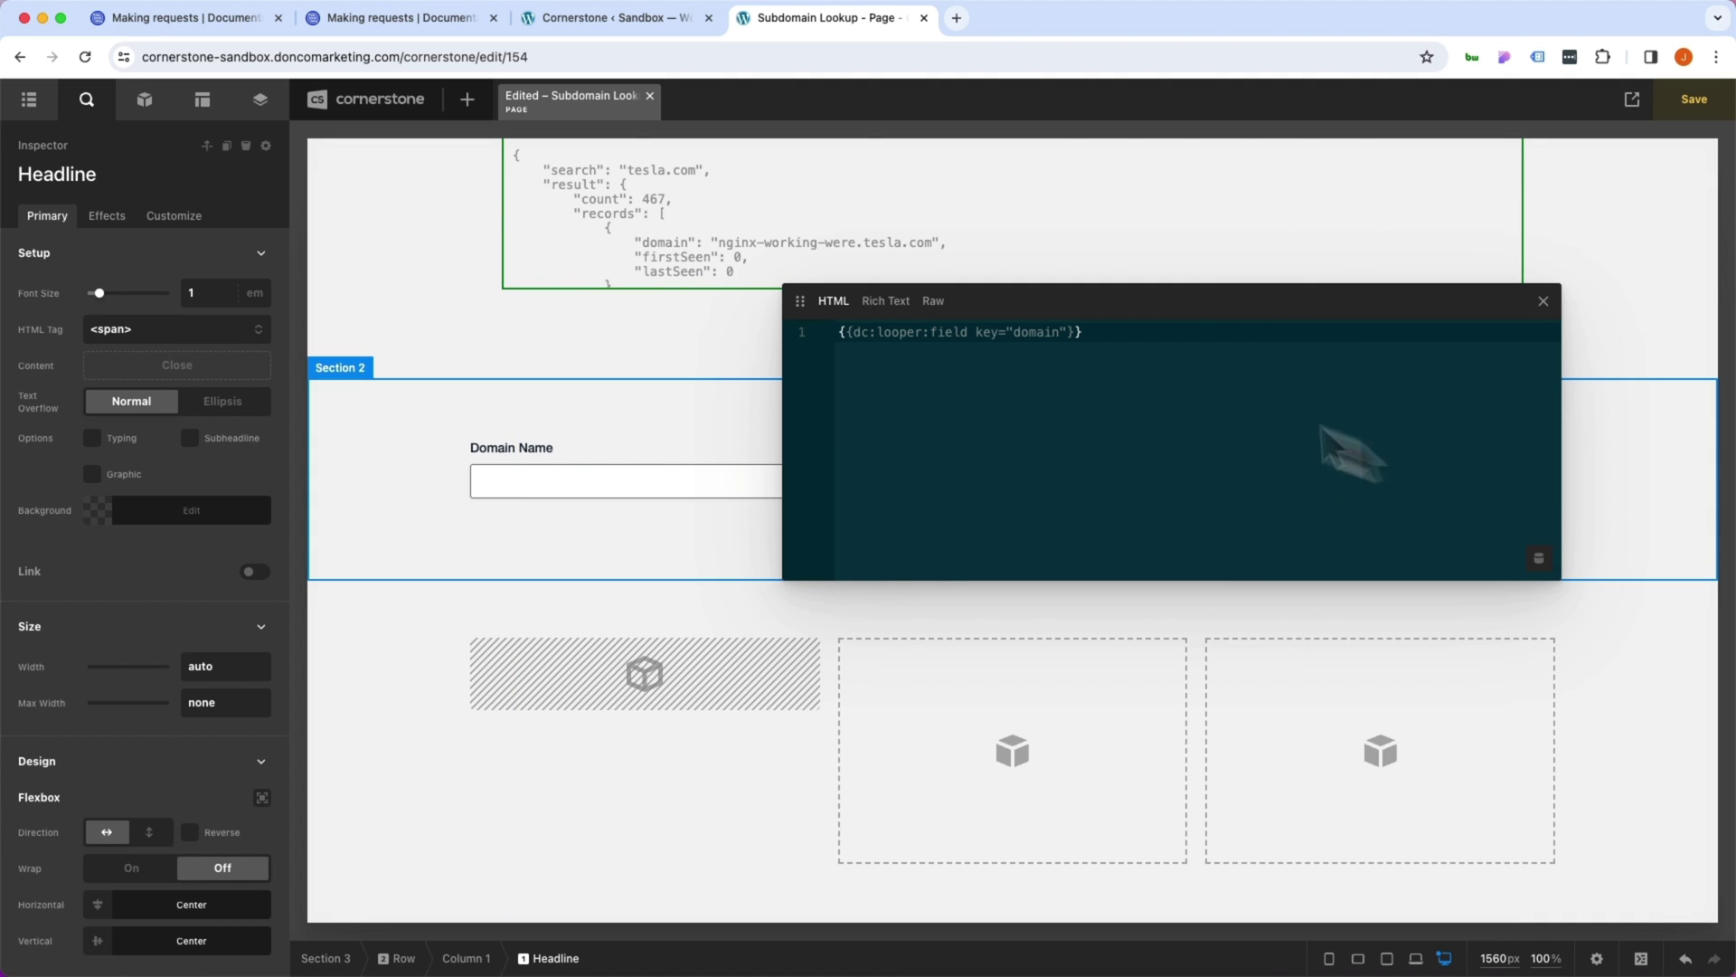
{"action": "left_click", "coordinate": [1538, 299]}
Select the whole results row and show its looper settings
{"action": "left_click", "coordinate": [842, 639]}
{"action": "left_click", "coordinate": [173, 216]}
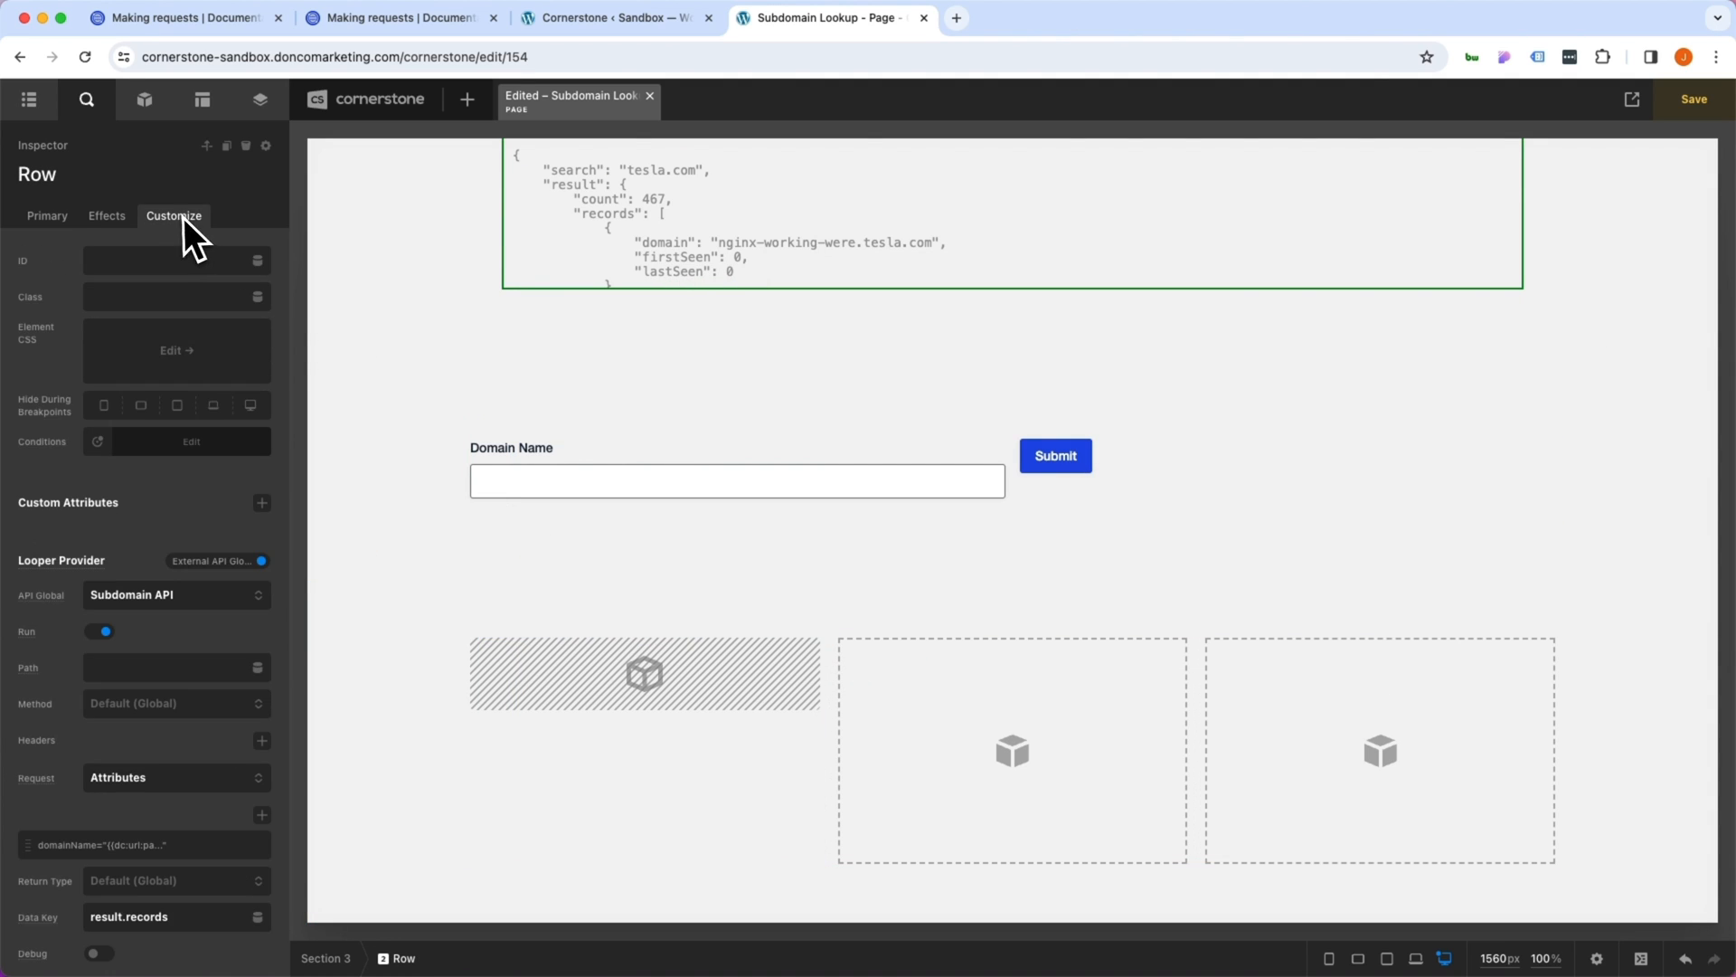
{"action": "scroll", "coordinate": [195, 550], "scroll_direction": "down", "scroll_amount": 3}
Switch on Looper Consumer and clear the domainName value ready to enter tesla.com
{"action": "left_click", "coordinate": [250, 813]}
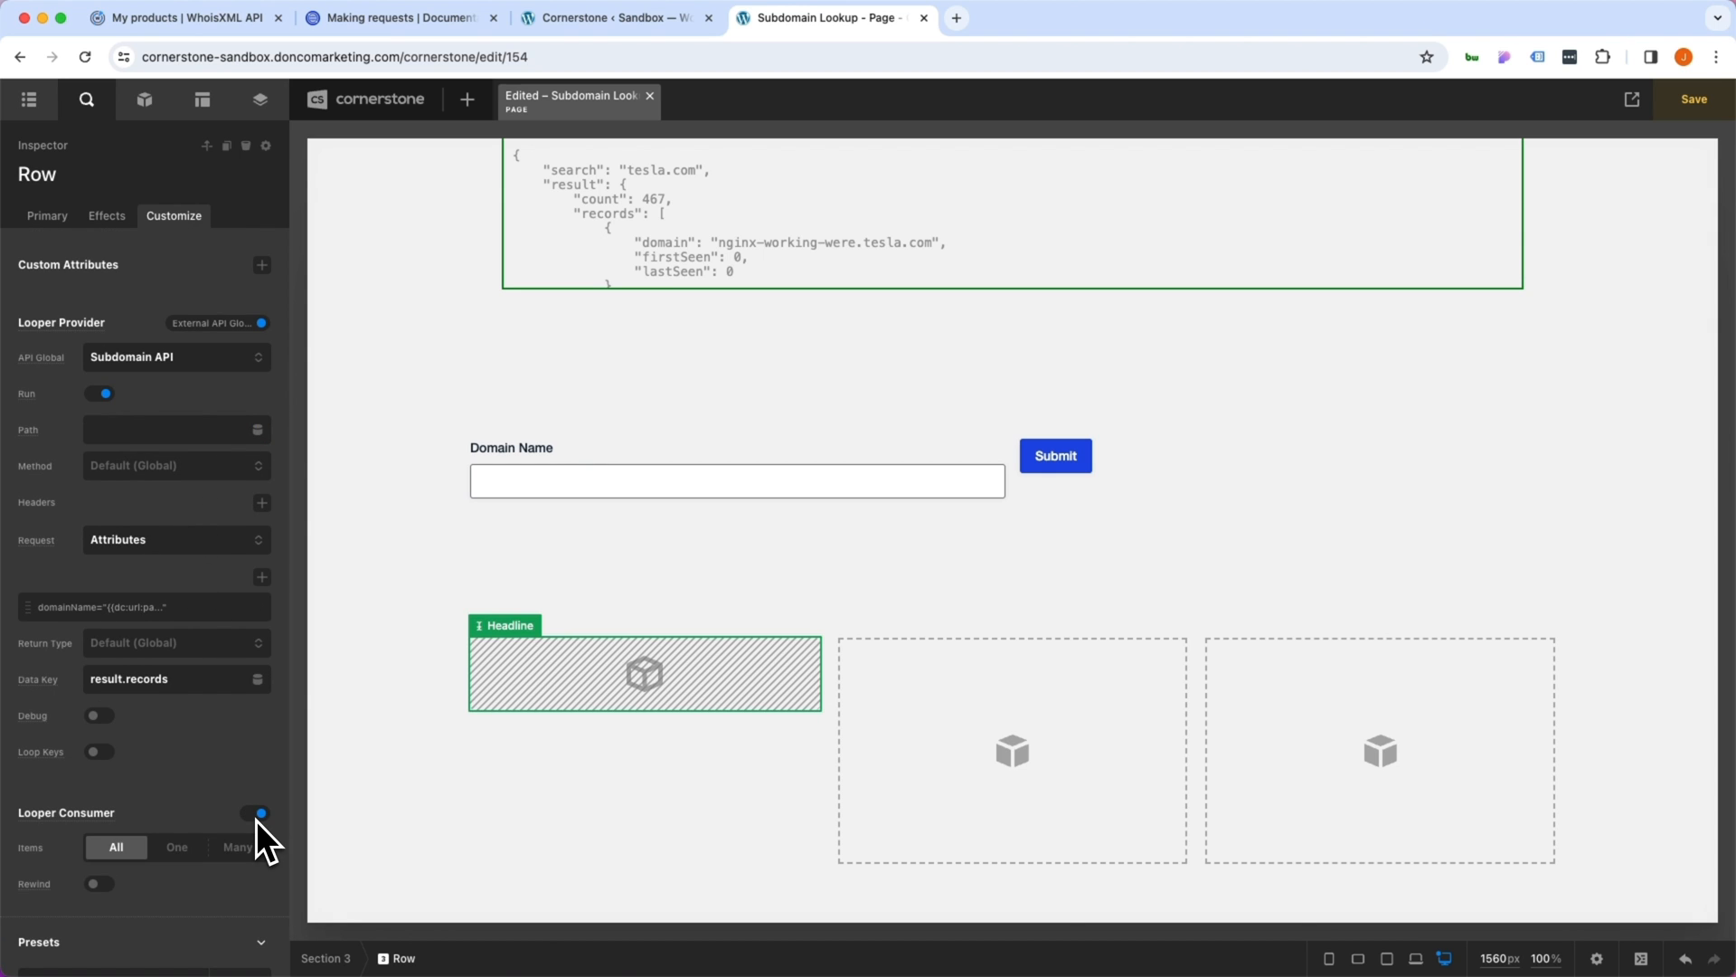
{"action": "left_click", "coordinate": [109, 606]}
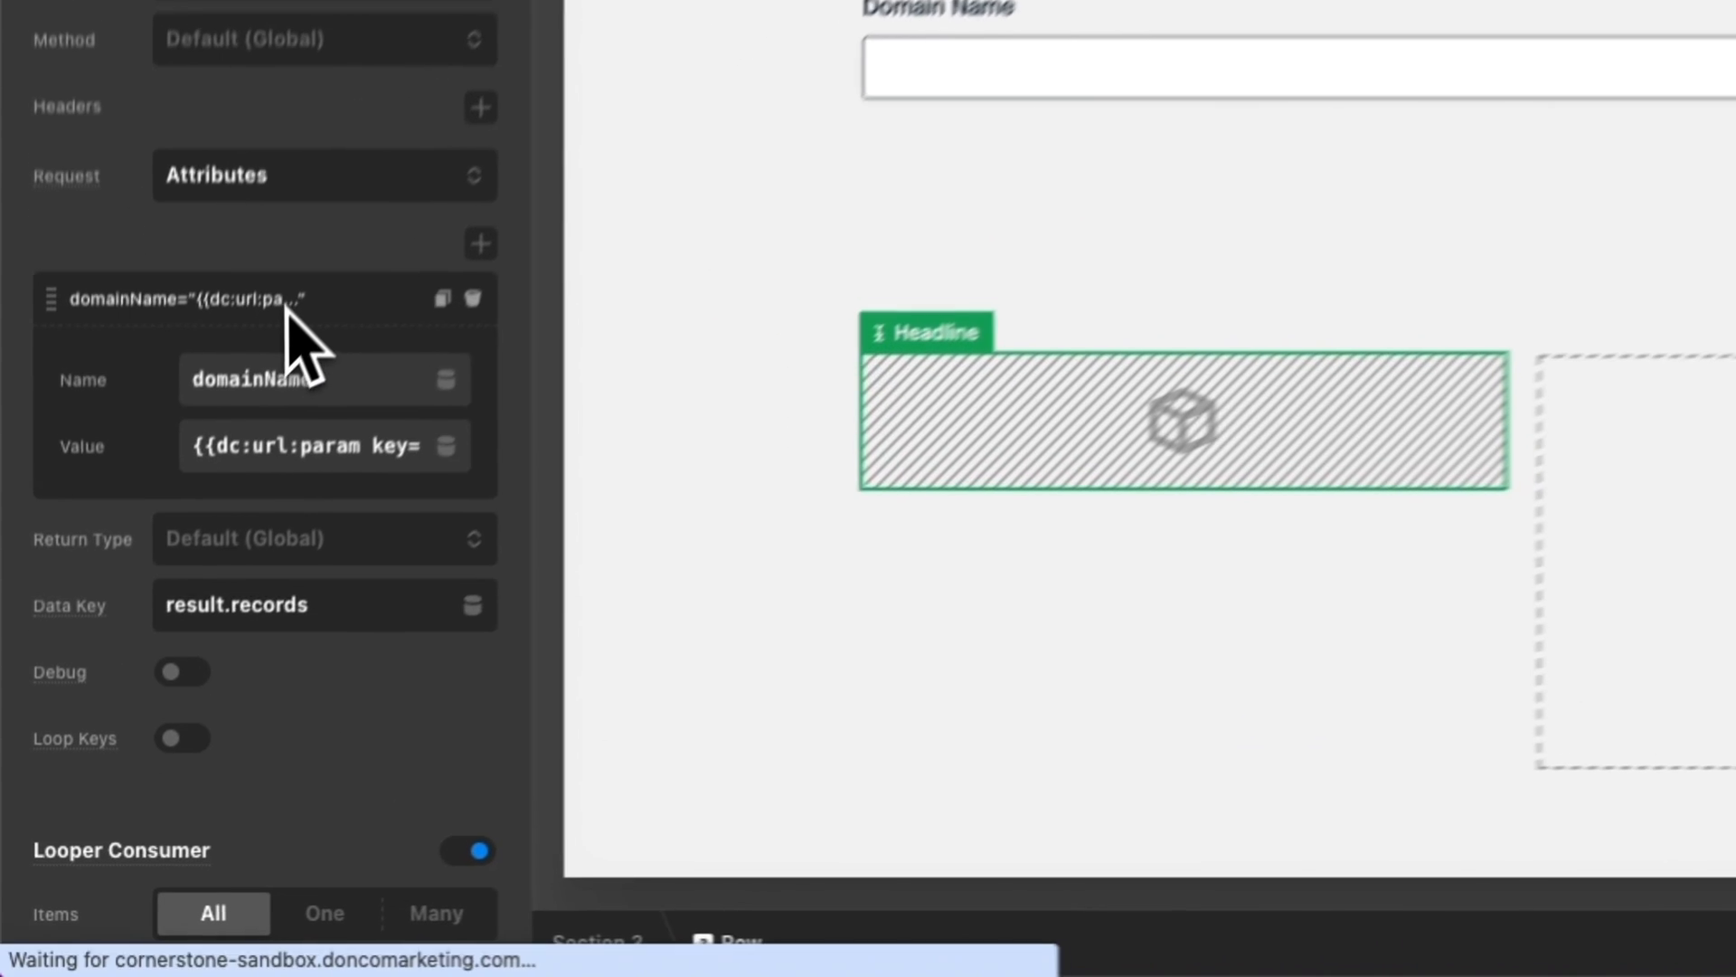
{"action": "left_click", "coordinate": [328, 402]}
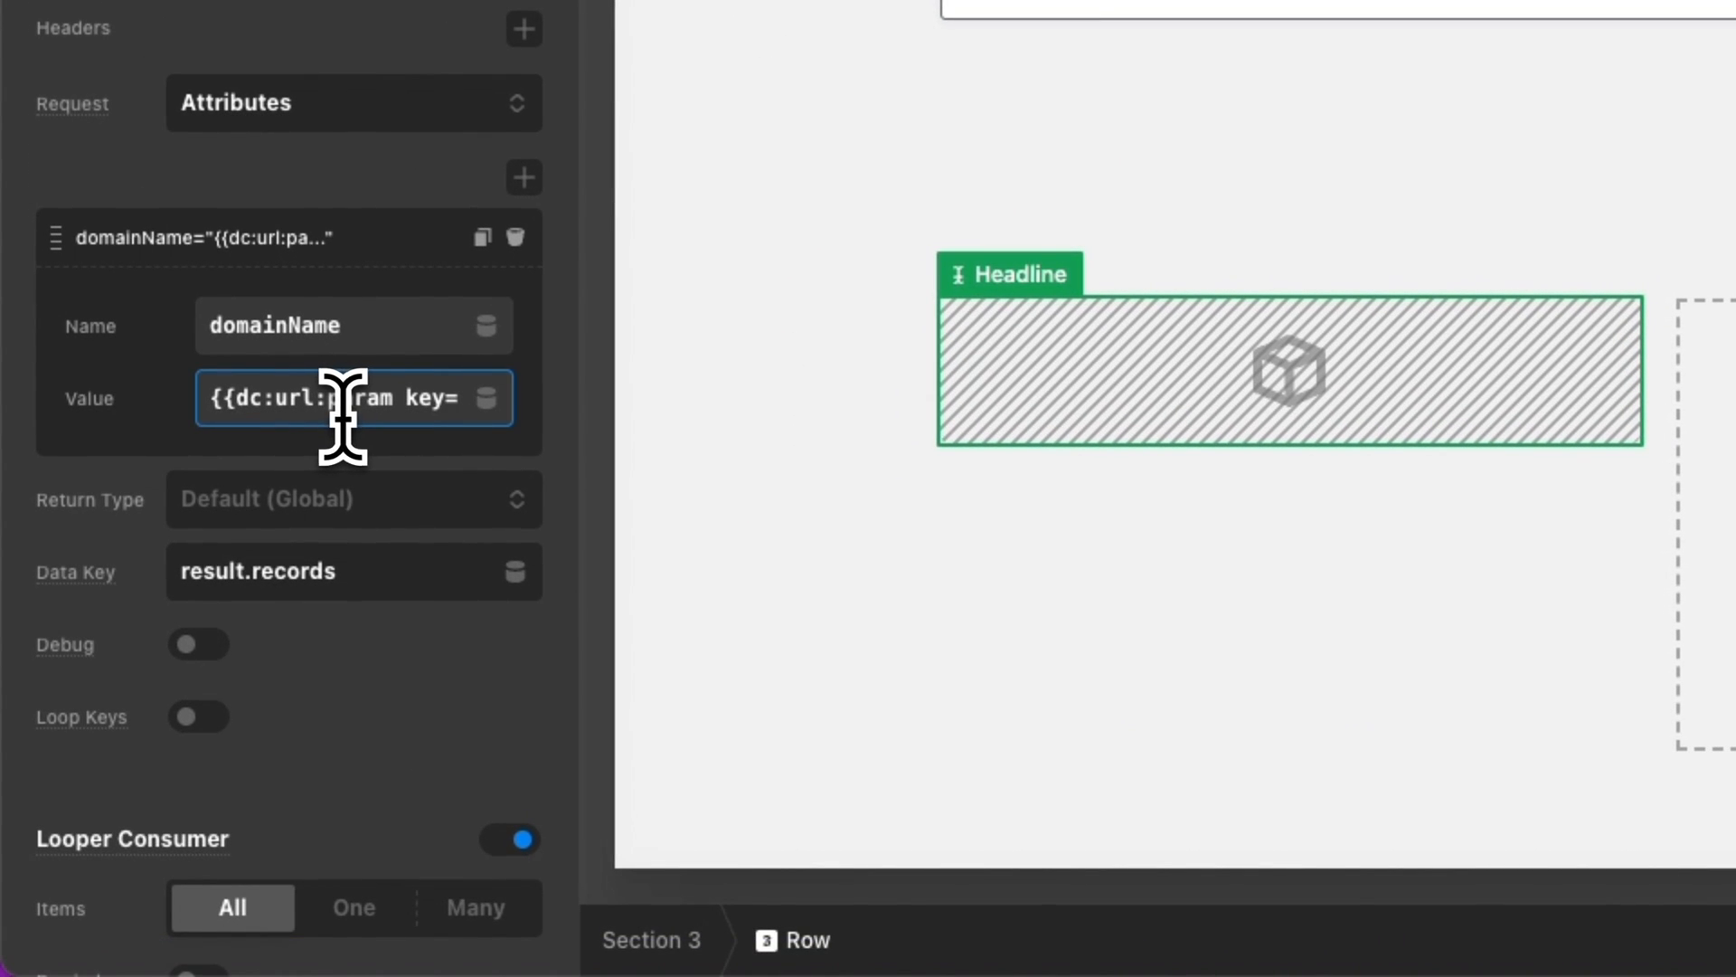
{"action": "scroll", "coordinate": [488, 788], "scroll_direction": "down", "scroll_amount": 2}
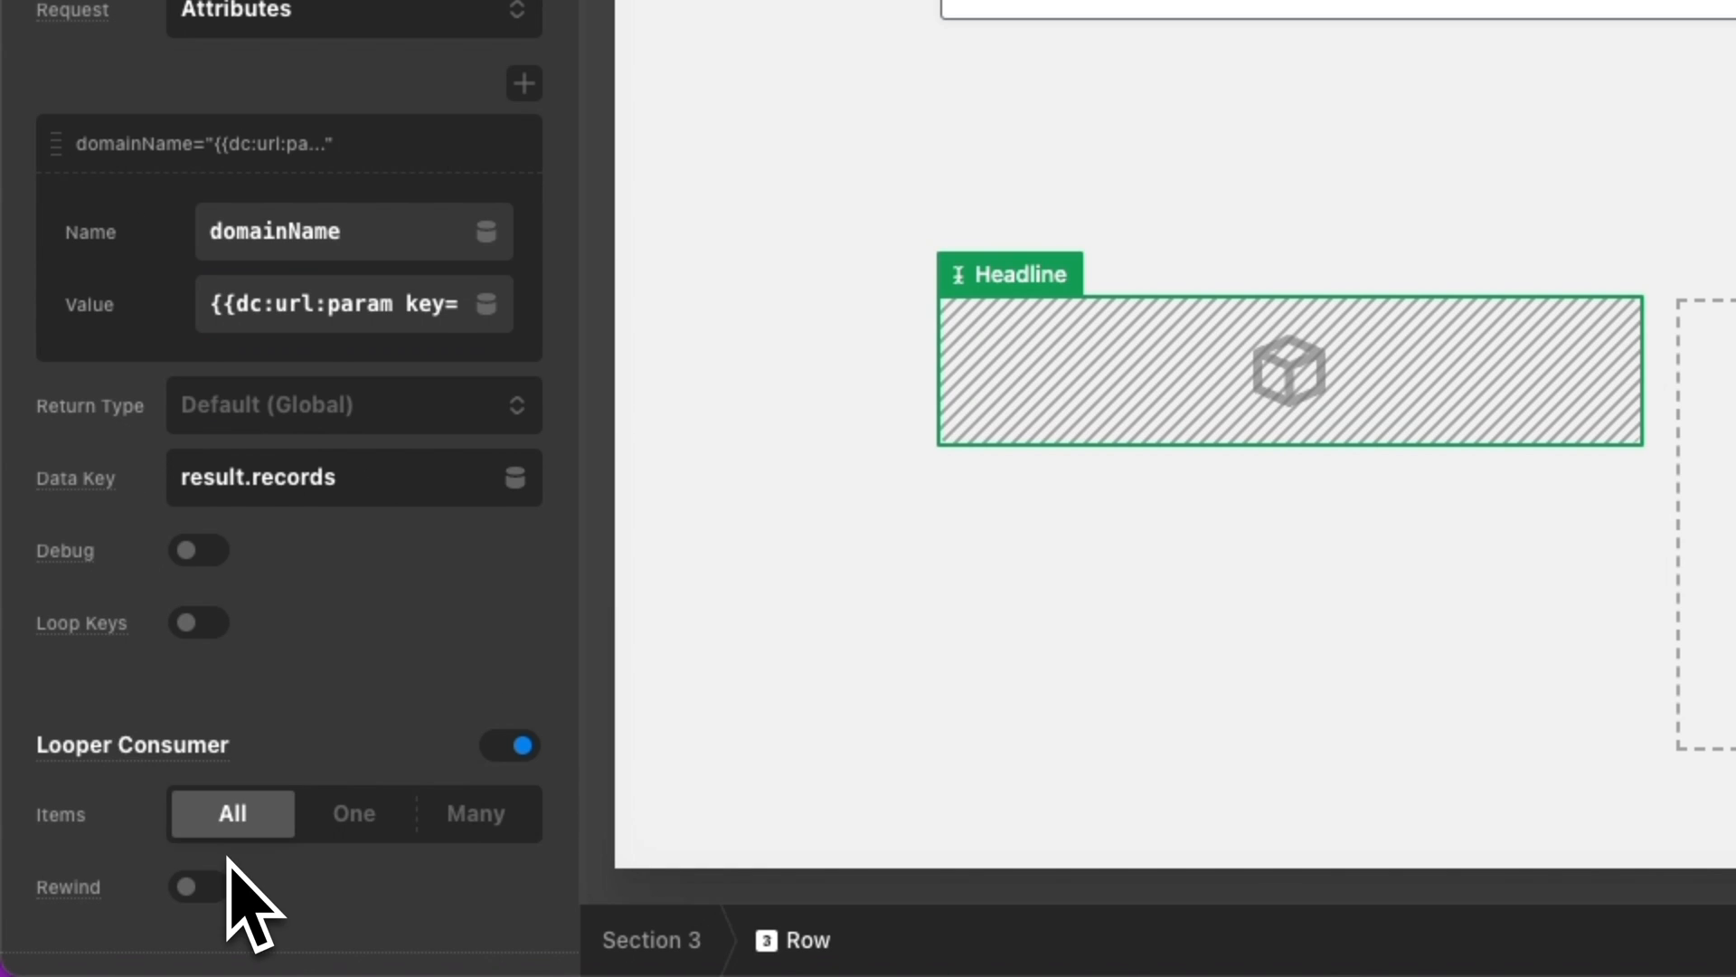
{"action": "left_click", "coordinate": [296, 304]}
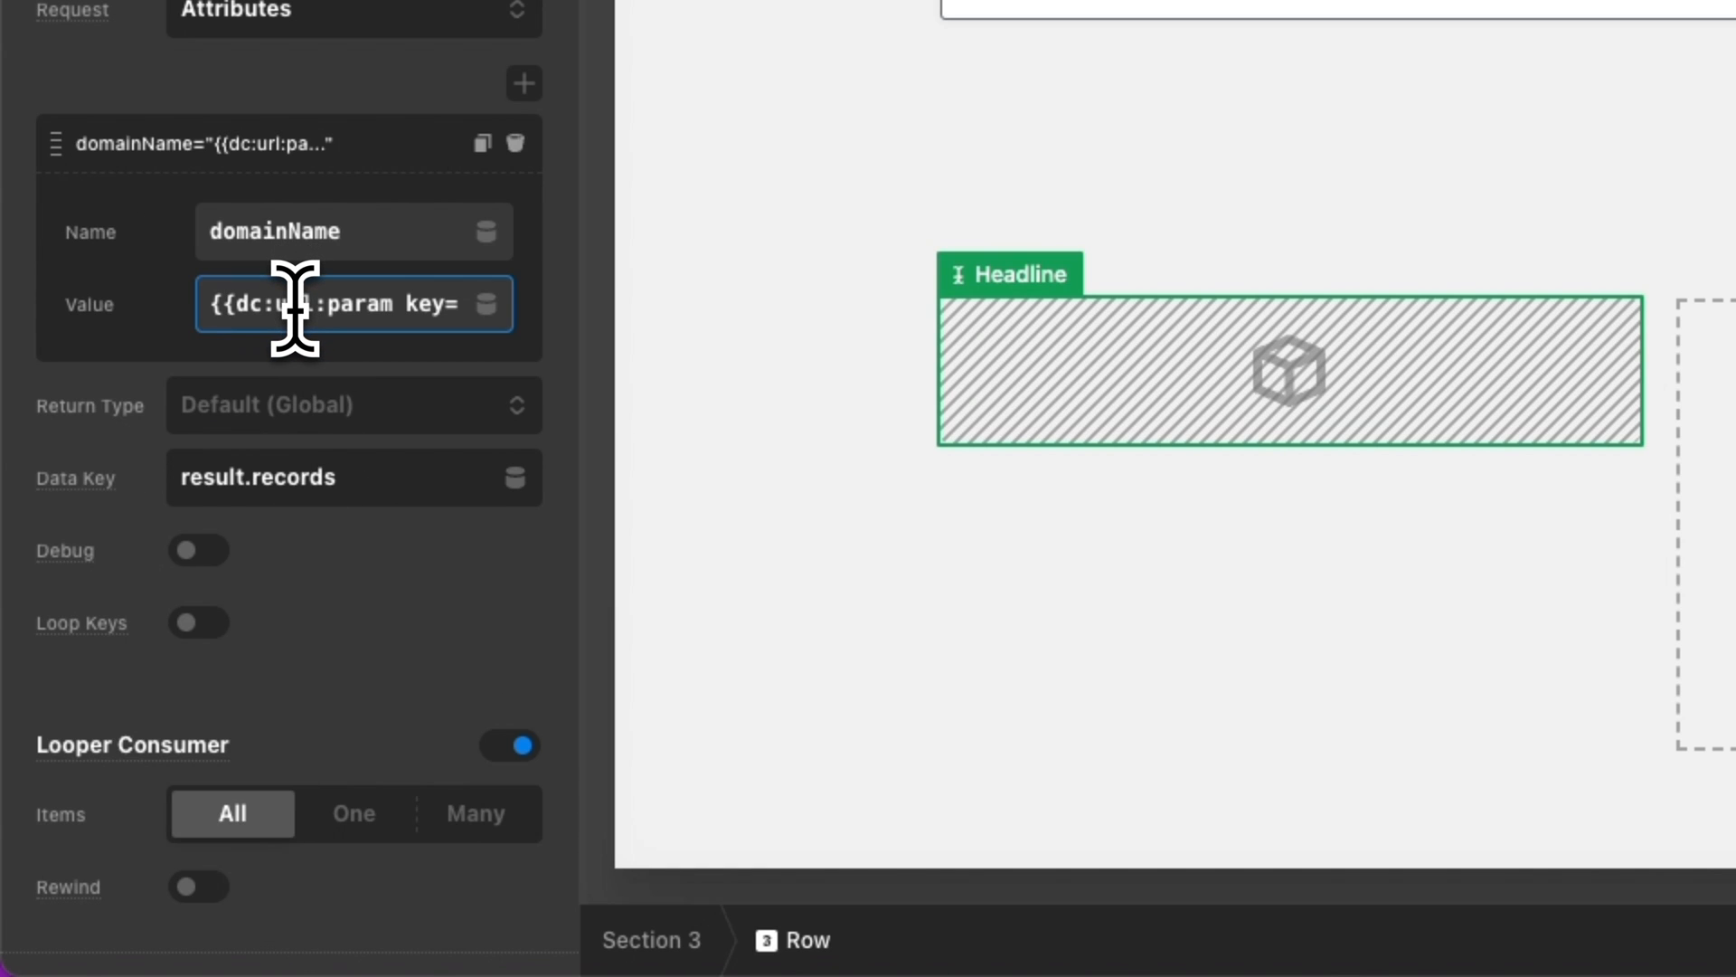
{"action": "key", "text": "ctrl+a"}
{"action": "key", "text": "BackSpace"}
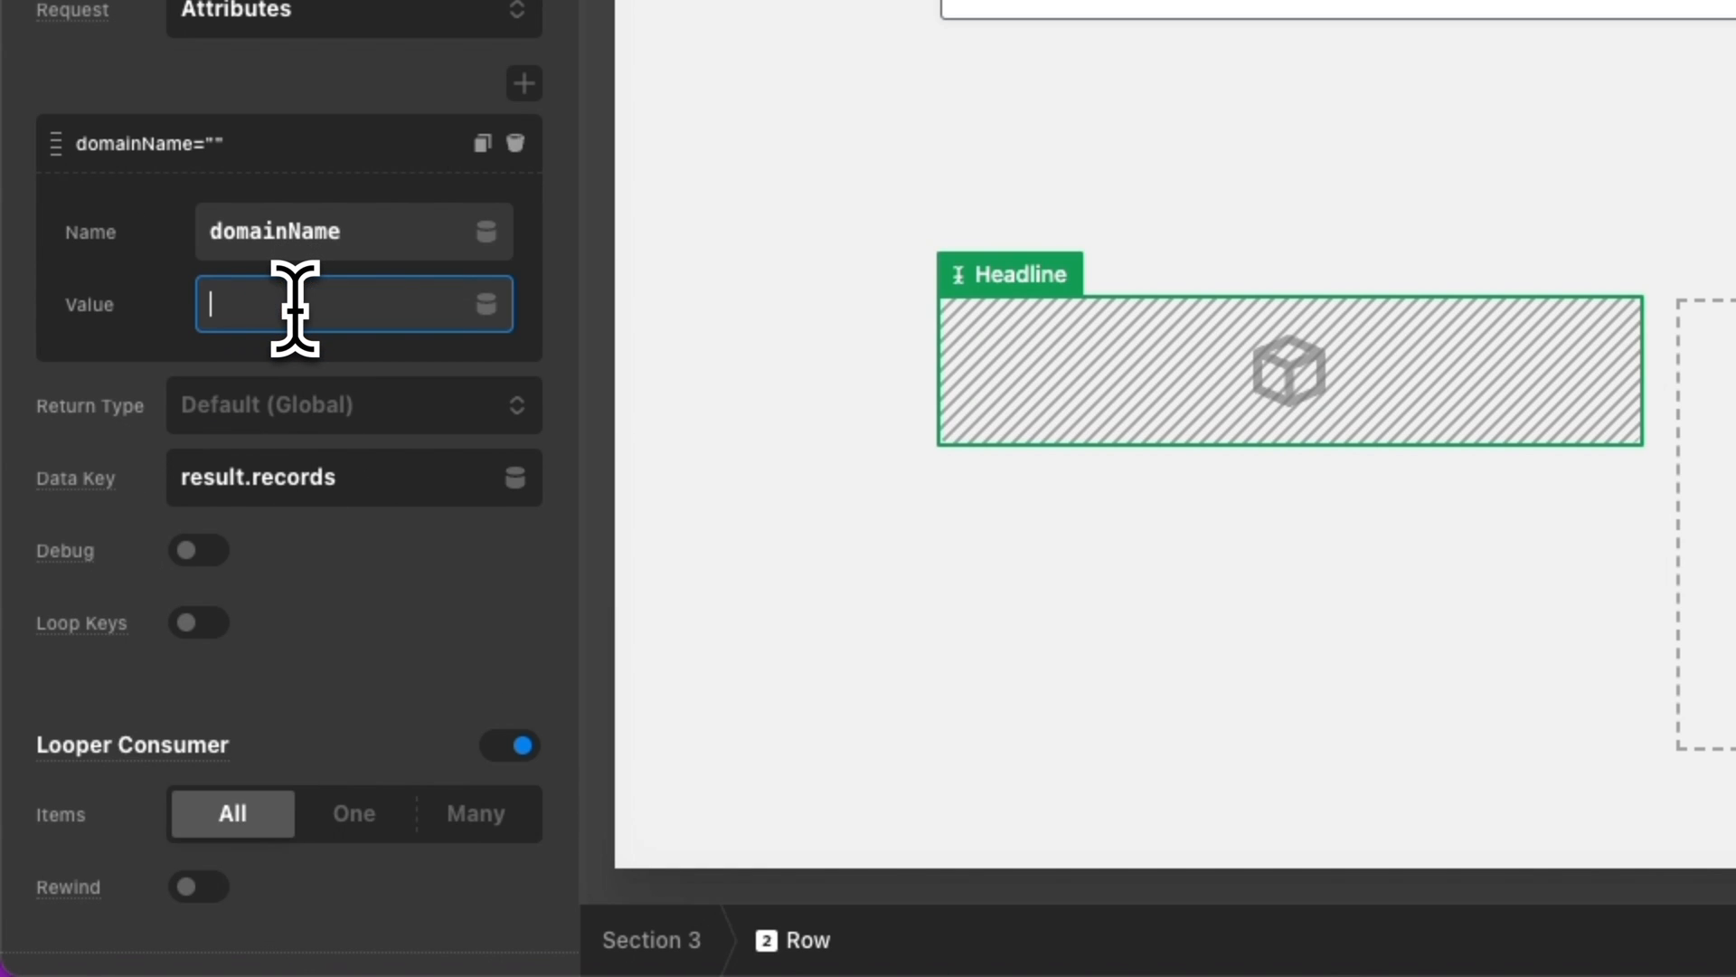
{"action": "type", "text": "tesla.com"}
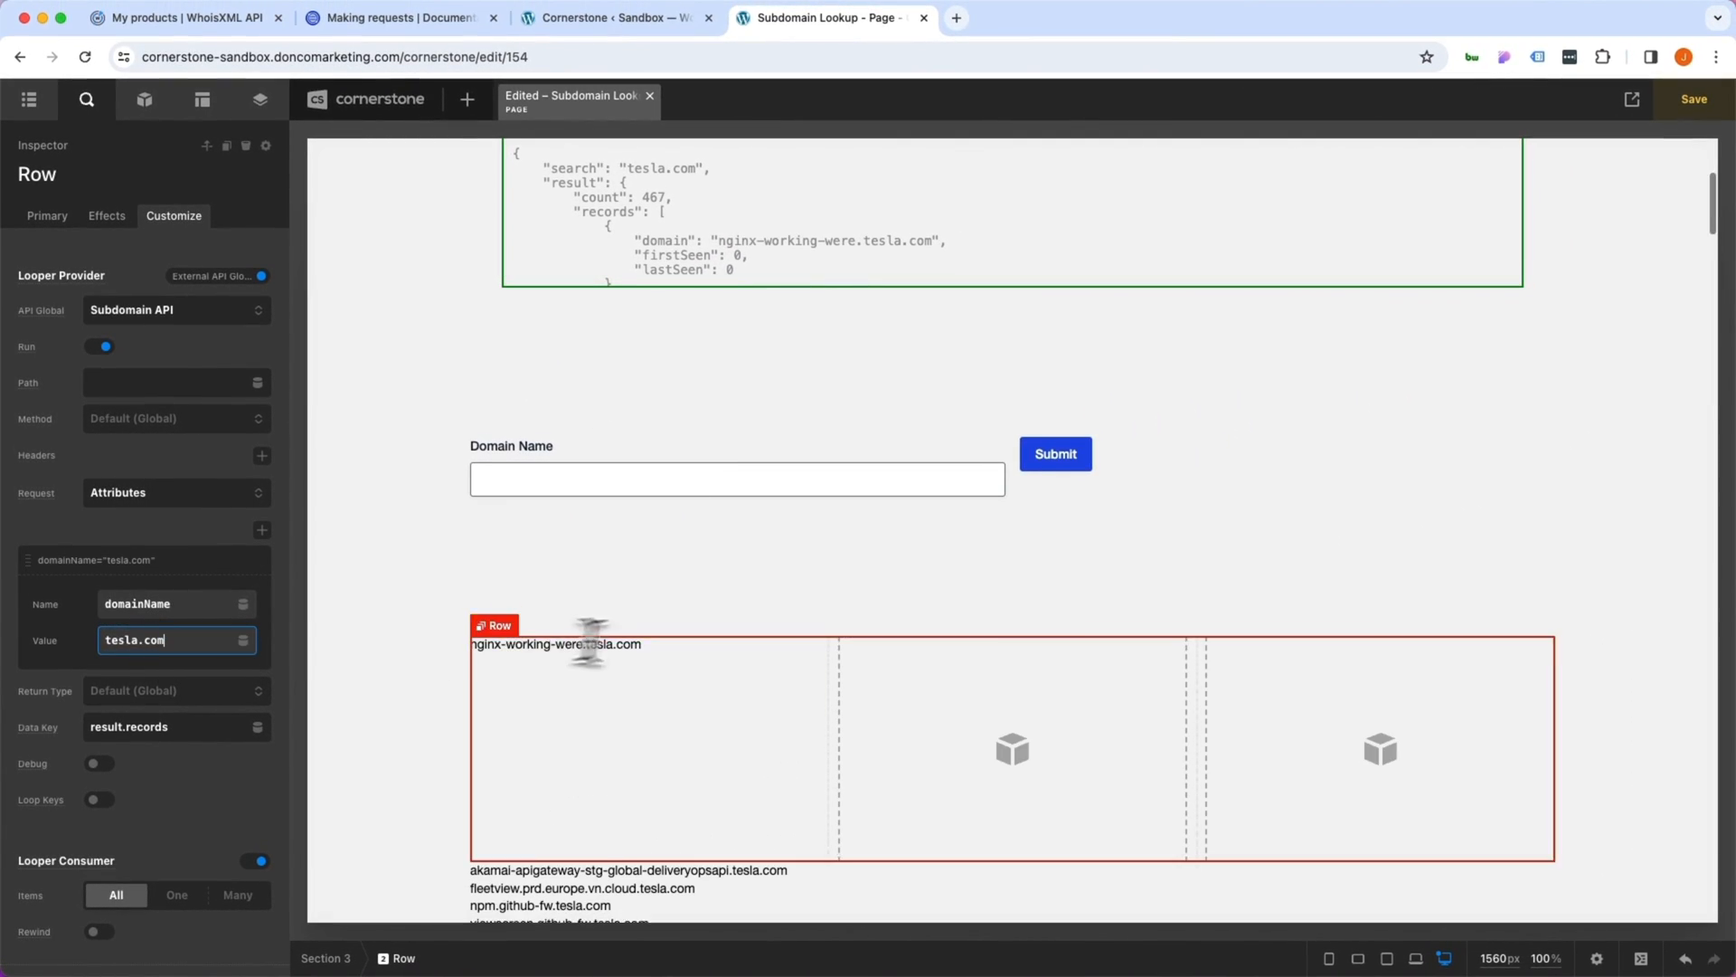
{"action": "scroll", "coordinate": [656, 659], "scroll_direction": "down", "scroll_amount": 3}
{"action": "scroll", "coordinate": [654, 659], "scroll_direction": "down", "scroll_amount": 5}
{"action": "scroll", "coordinate": [572, 841], "scroll_direction": "down", "scroll_amount": 5}
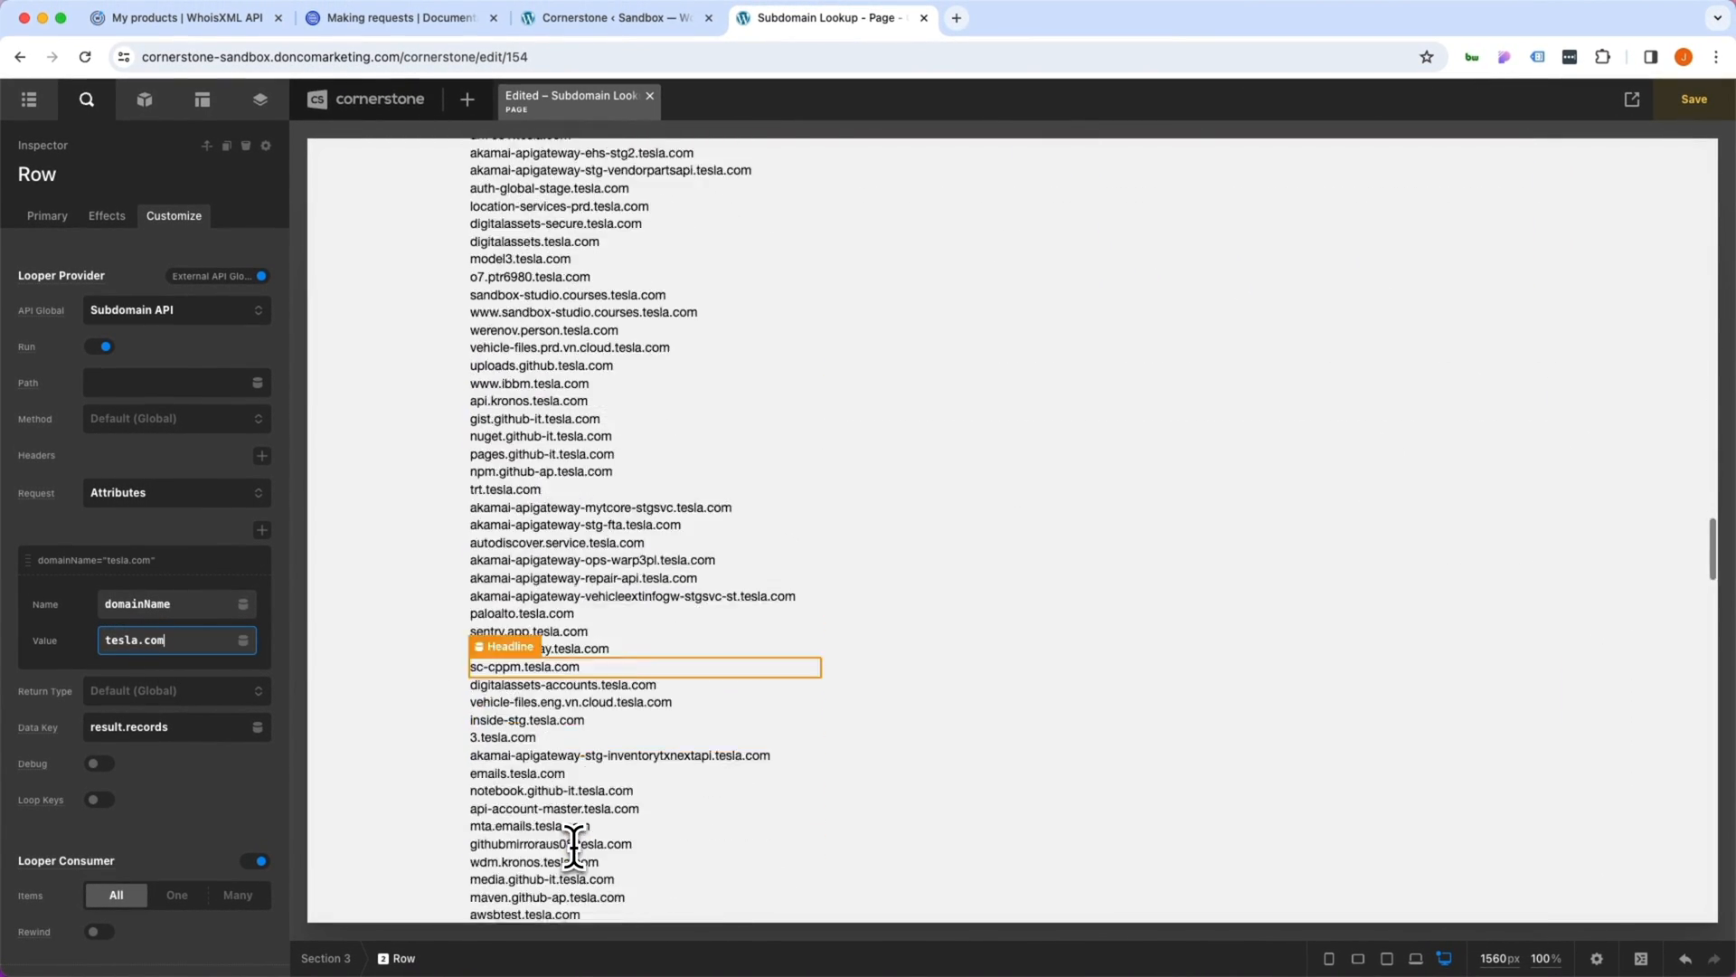
{"action": "scroll", "coordinate": [569, 843], "scroll_direction": "up", "scroll_amount": 10}
{"action": "scroll", "coordinate": [570, 844], "scroll_direction": "up", "scroll_amount": 5}
{"action": "scroll", "coordinate": [569, 844], "scroll_direction": "down", "scroll_amount": 3}
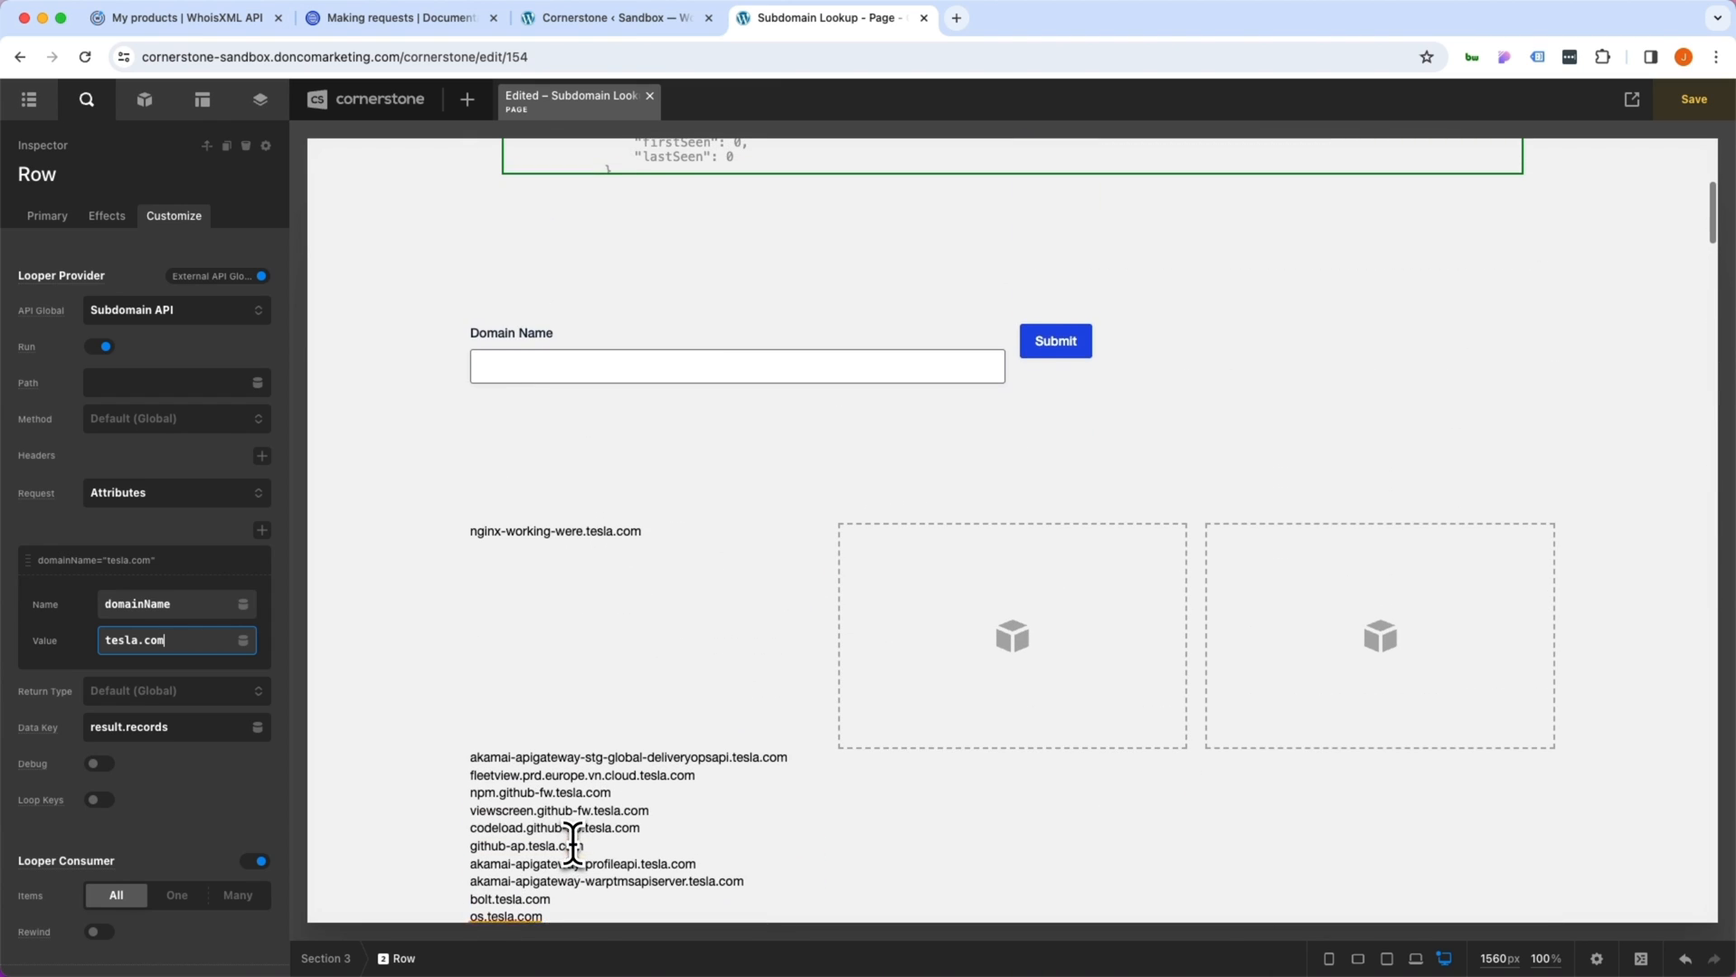
Copy the domain headline into column 2 and change its key to firstSeen
{"action": "left_click", "coordinate": [576, 534]}
{"action": "left_click_drag", "start_coordinate": [575, 536], "coordinate": [1055, 591]}
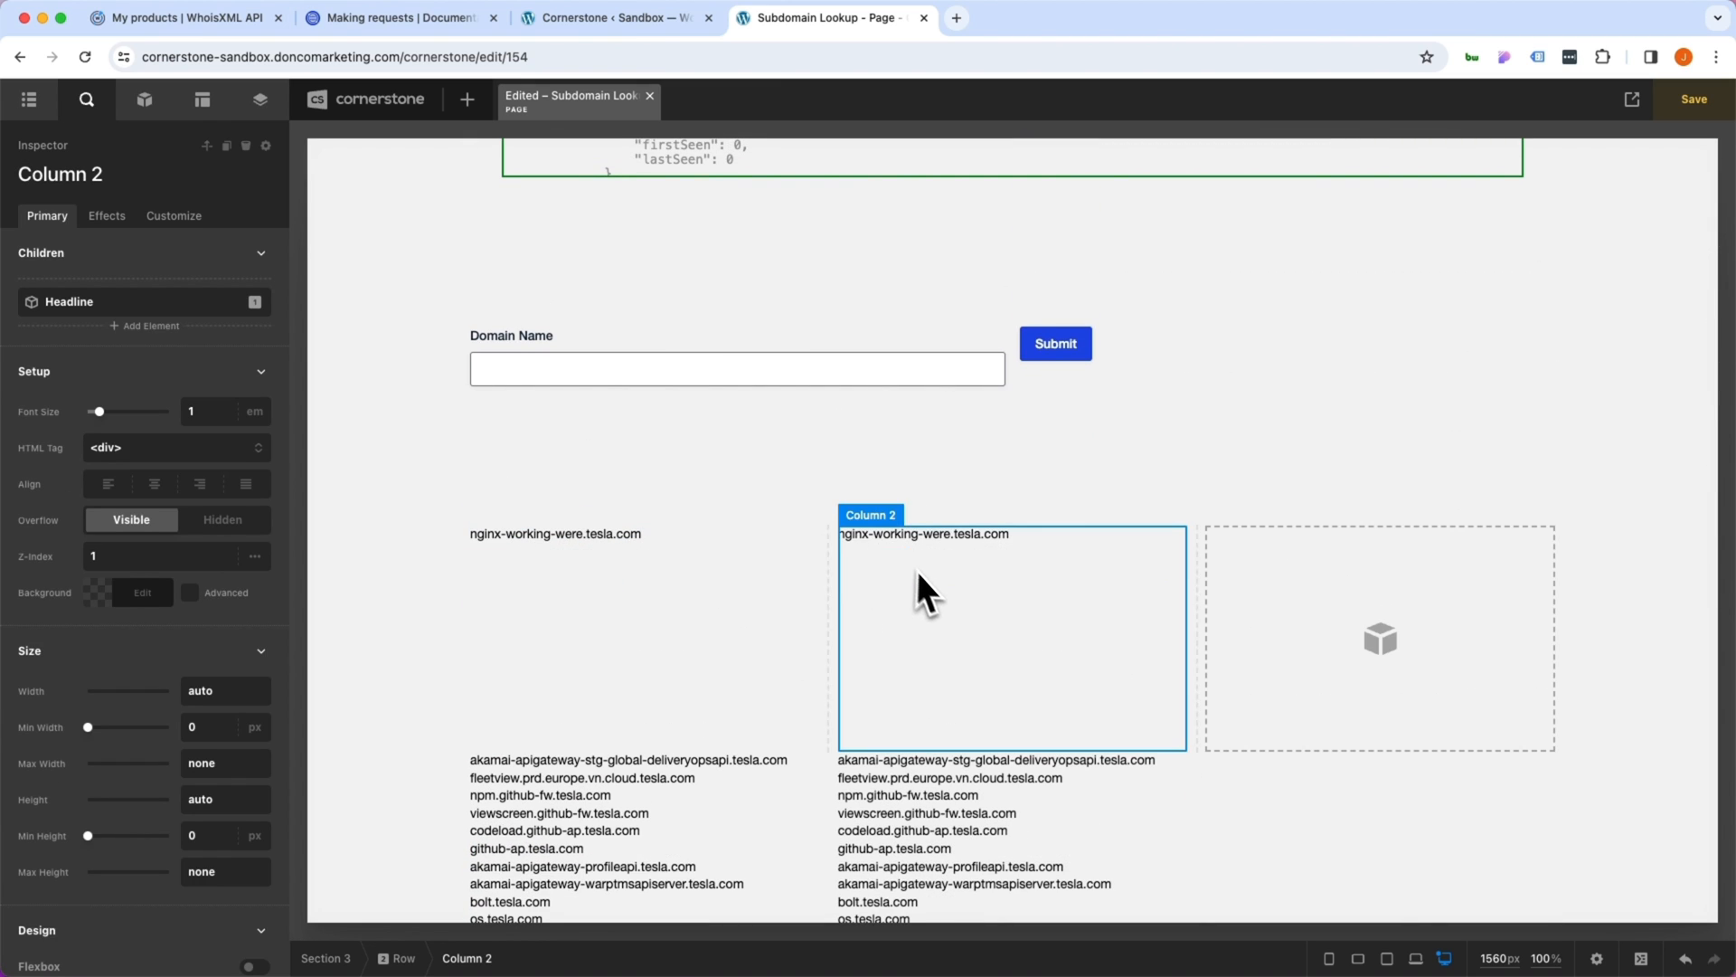
{"action": "left_click", "coordinate": [883, 536]}
{"action": "left_click", "coordinate": [224, 363]}
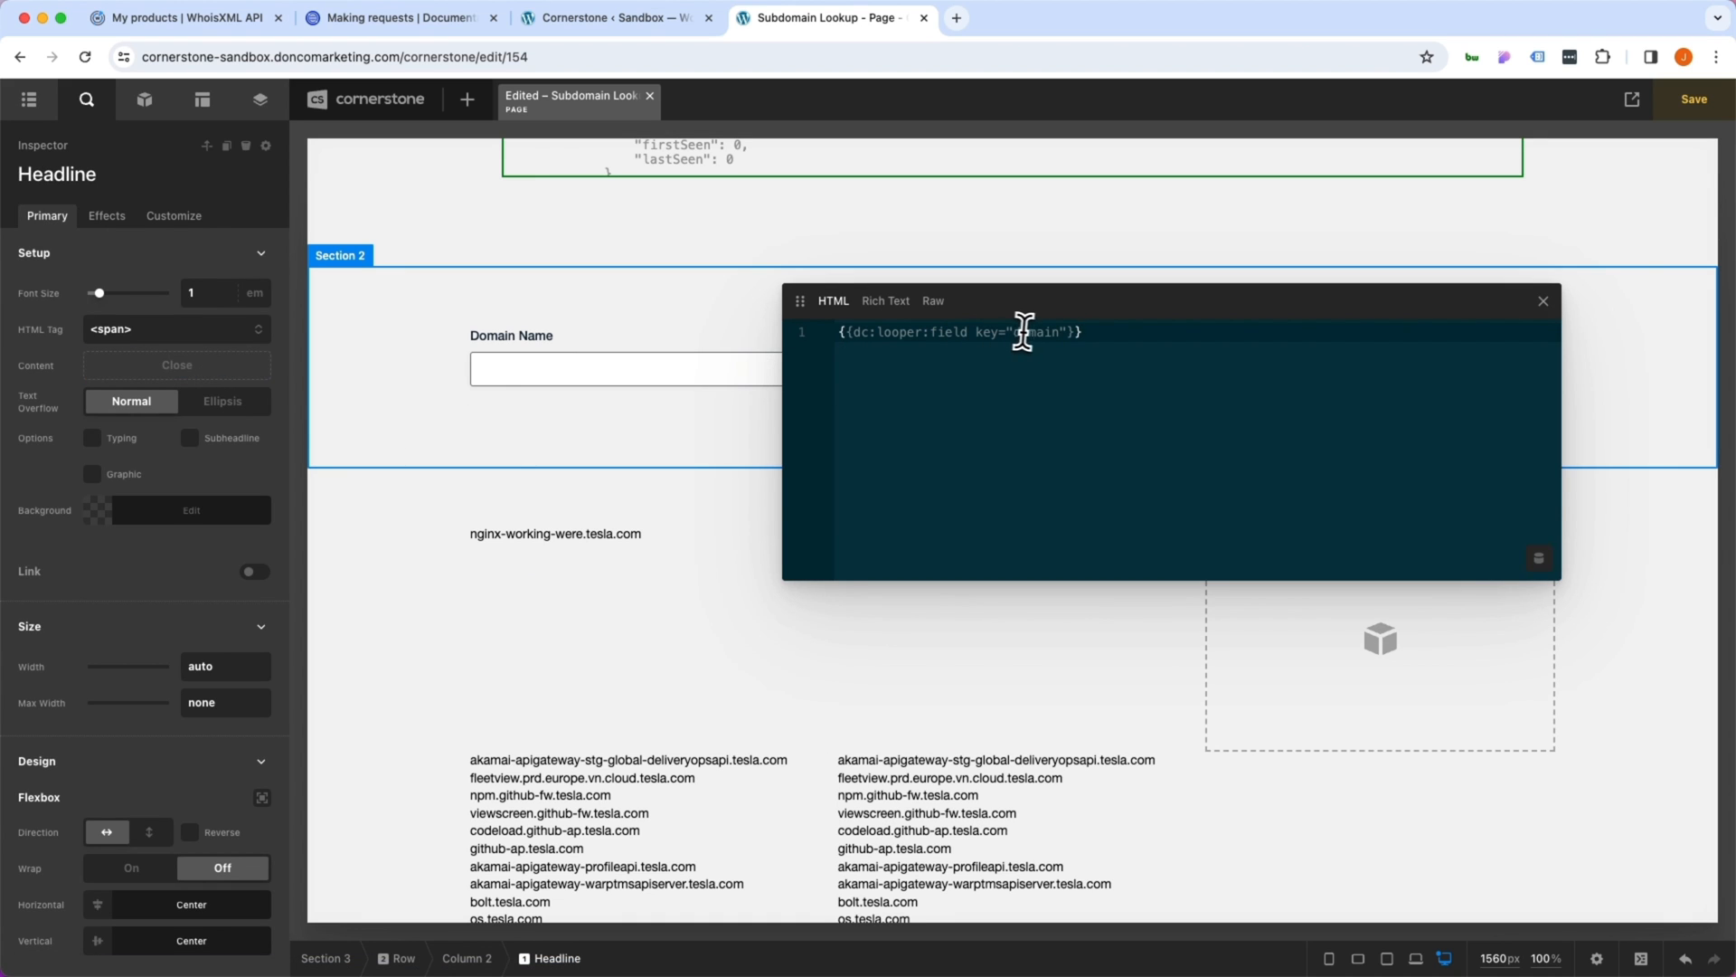
{"action": "type", "text": "firstS"}
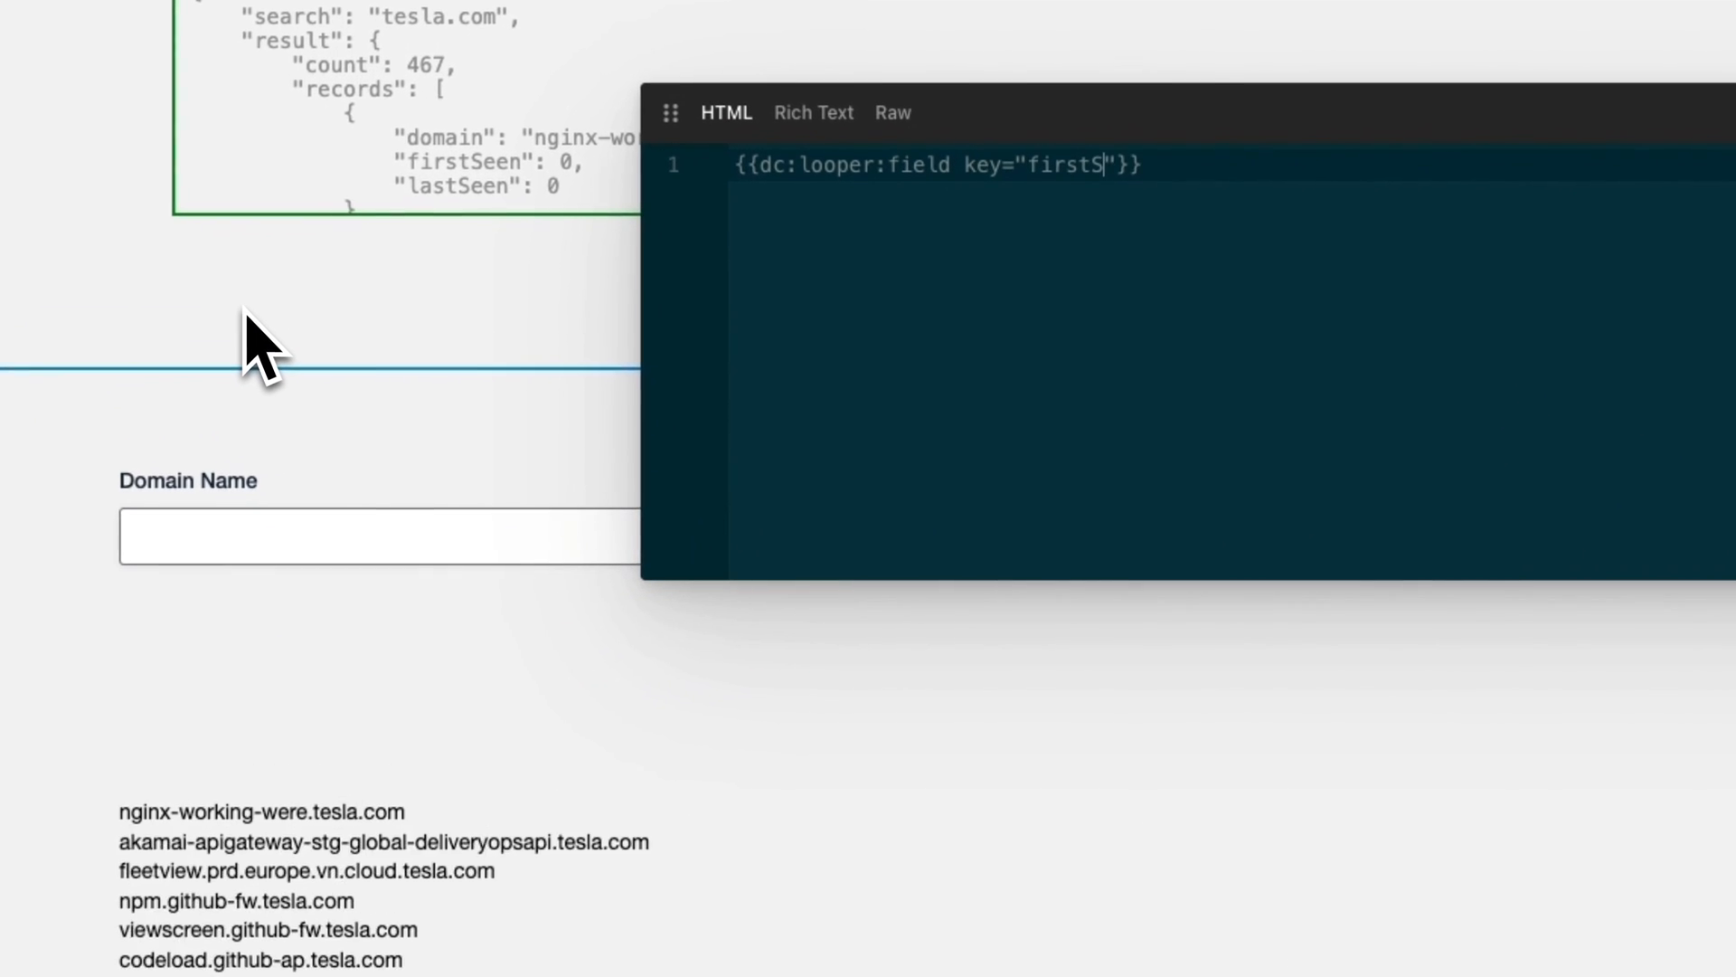
{"action": "type", "text": "een"}
{"action": "key", "text": "Right"}
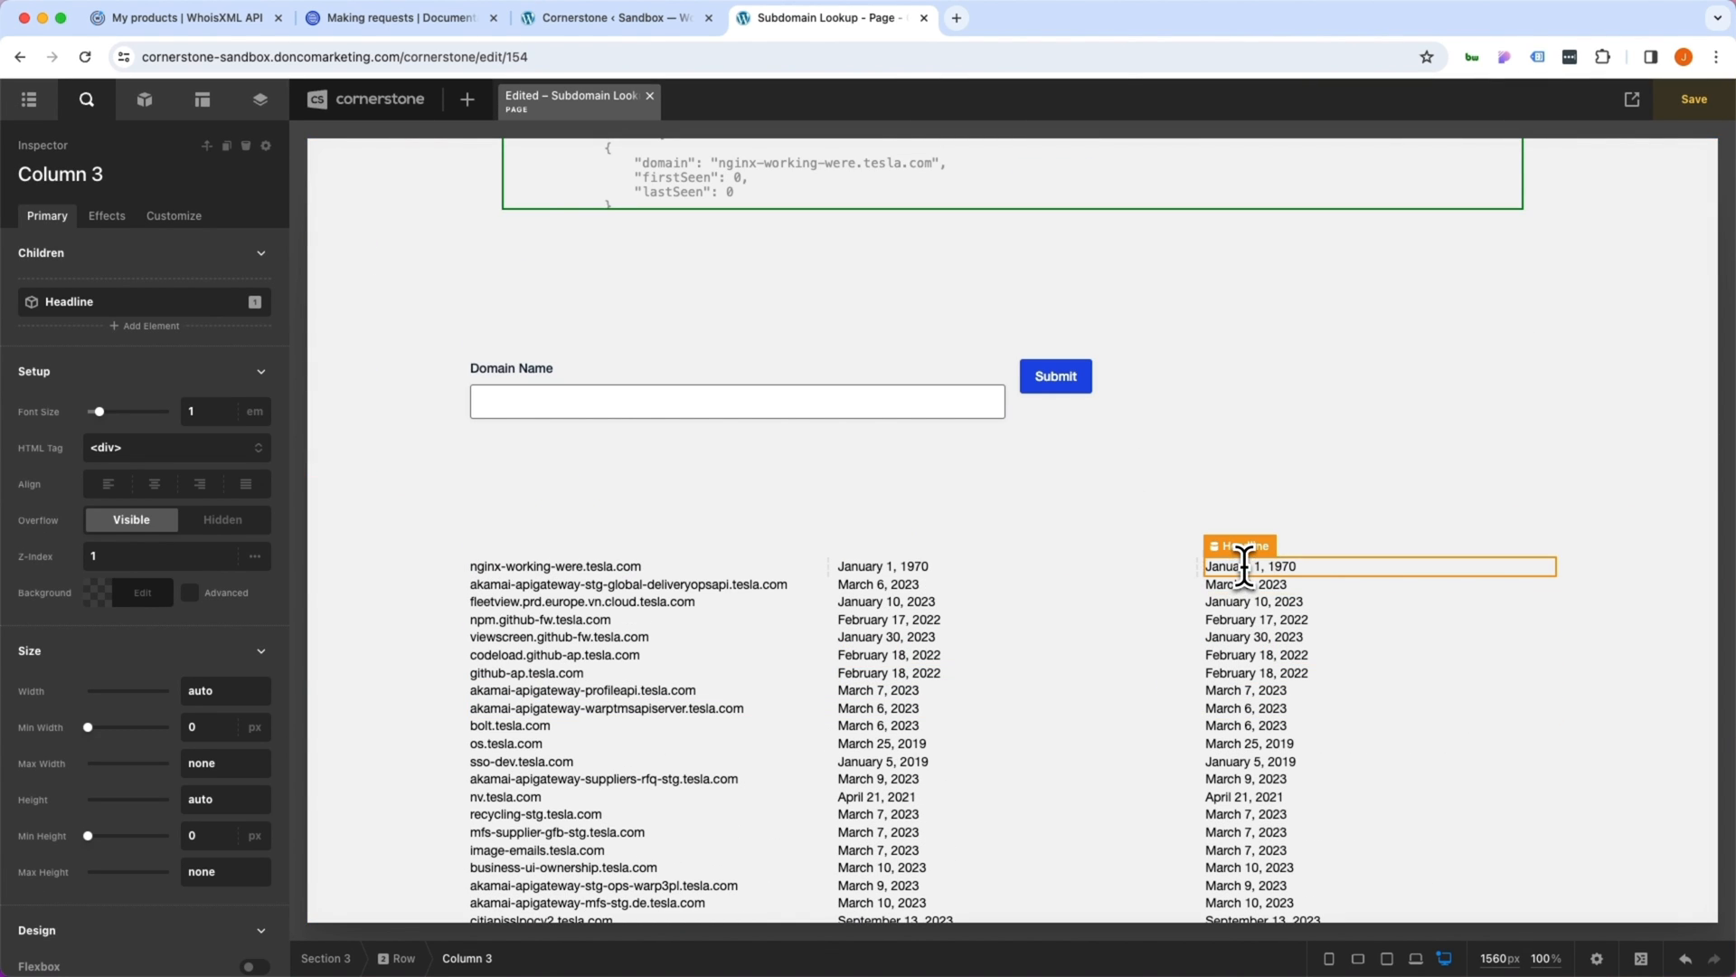
Change the column 3 headline's key to lastSeen and close the editor
{"action": "left_click", "coordinate": [1243, 586]}
{"action": "left_click", "coordinate": [177, 364]}
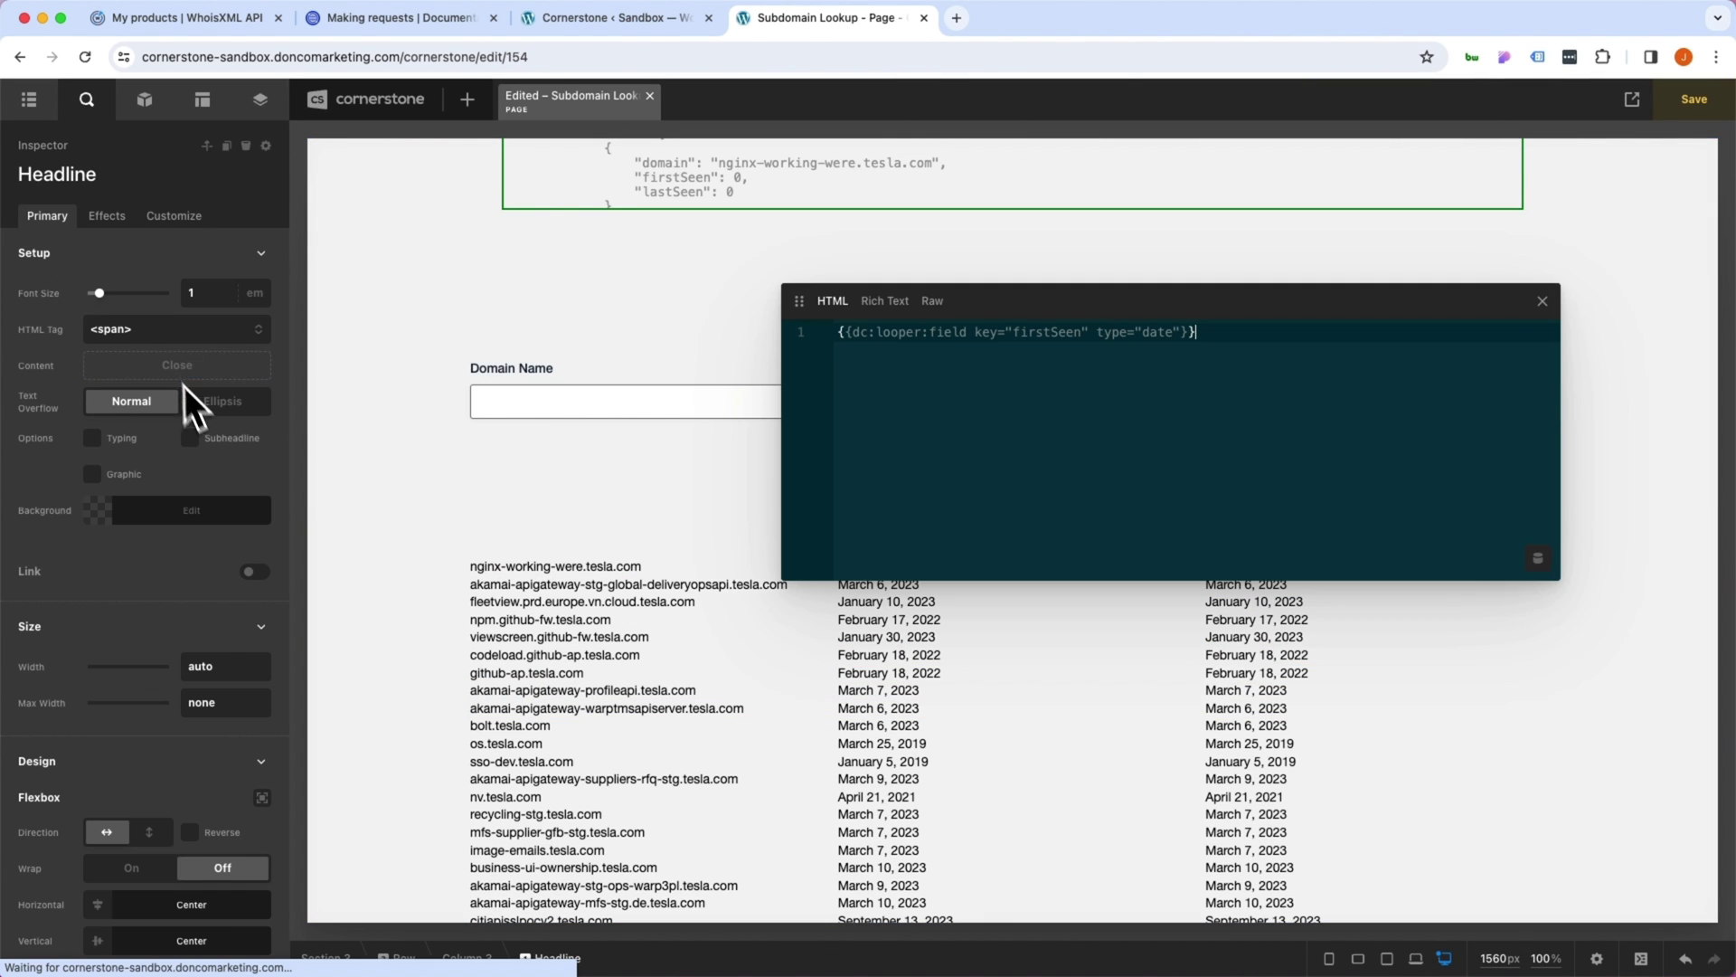
{"action": "double_click", "coordinate": [1047, 331]}
{"action": "type", "text": "lastSeen"}
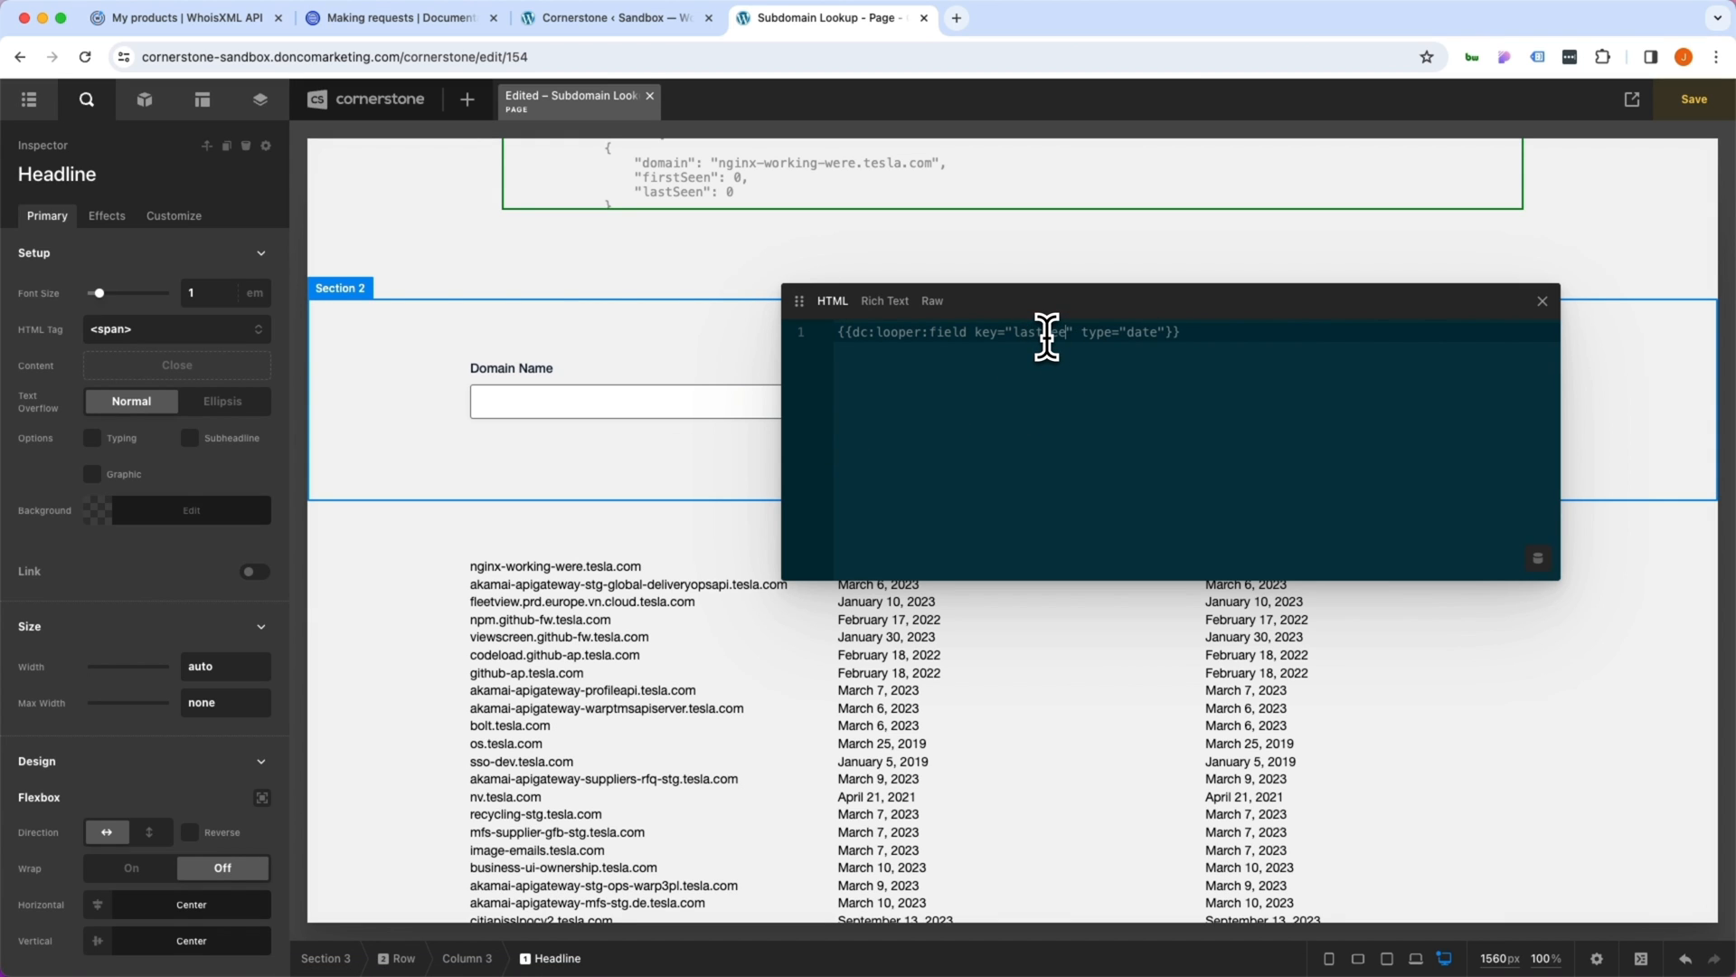
{"action": "left_click", "coordinate": [1547, 302]}
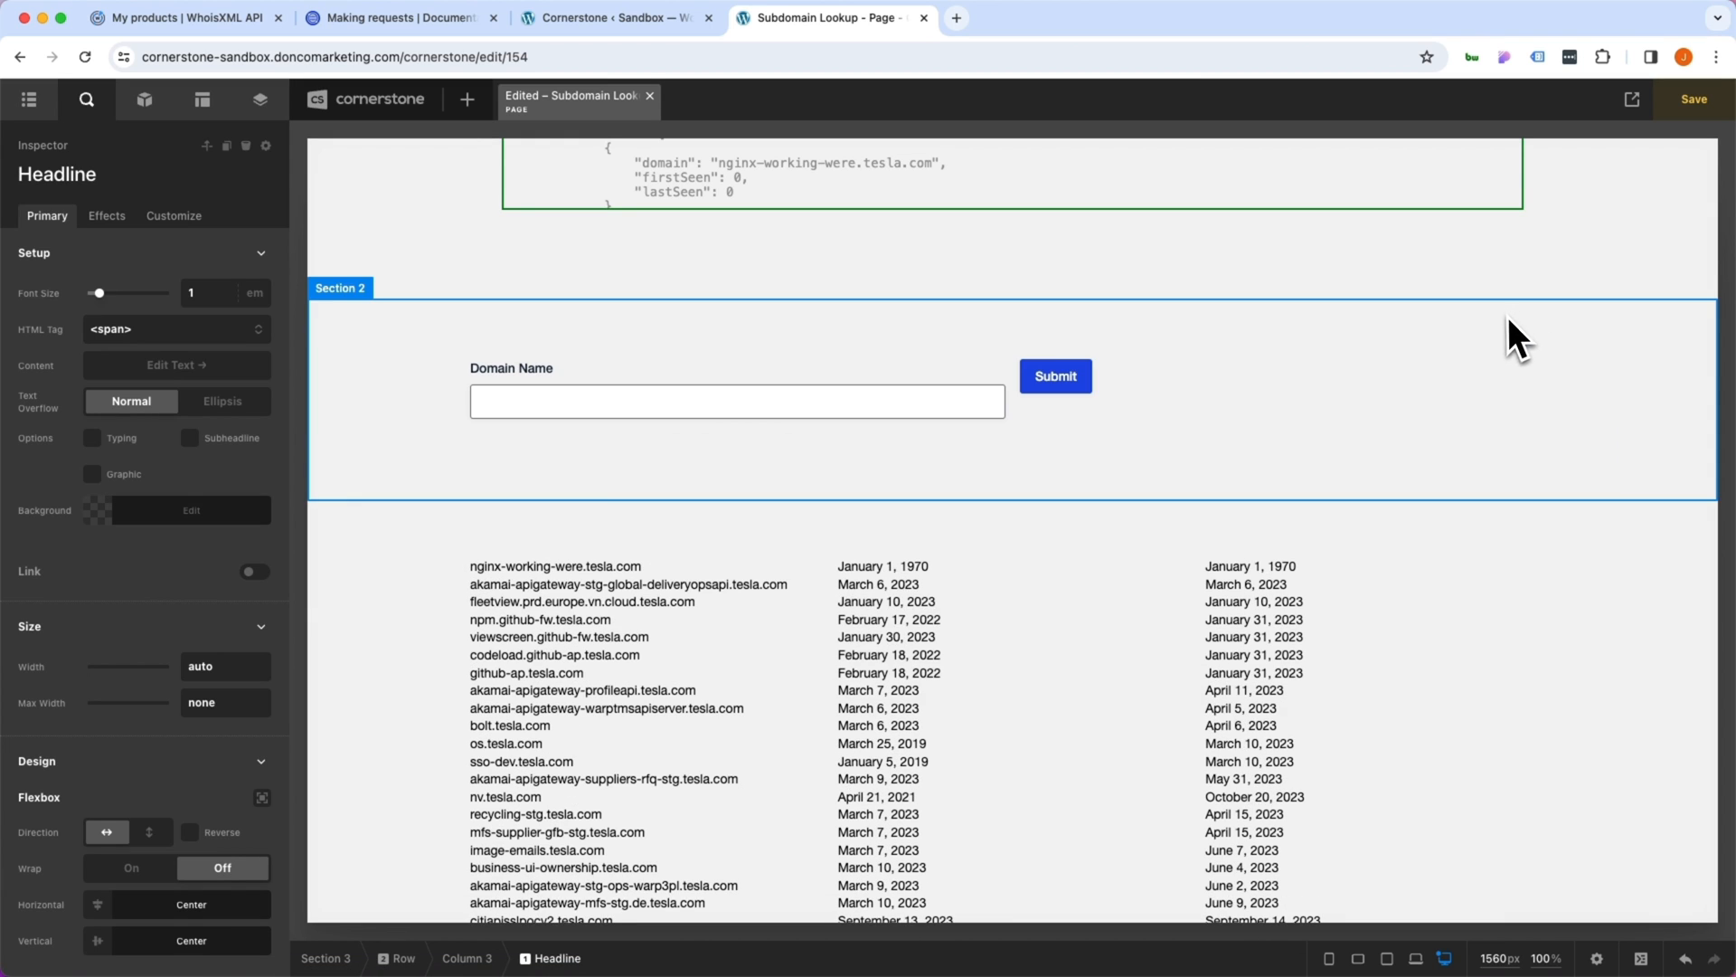
{"action": "scroll", "coordinate": [1020, 587], "scroll_direction": "down", "scroll_amount": 2}
{"action": "scroll", "coordinate": [1020, 594], "scroll_direction": "up", "scroll_amount": 1}
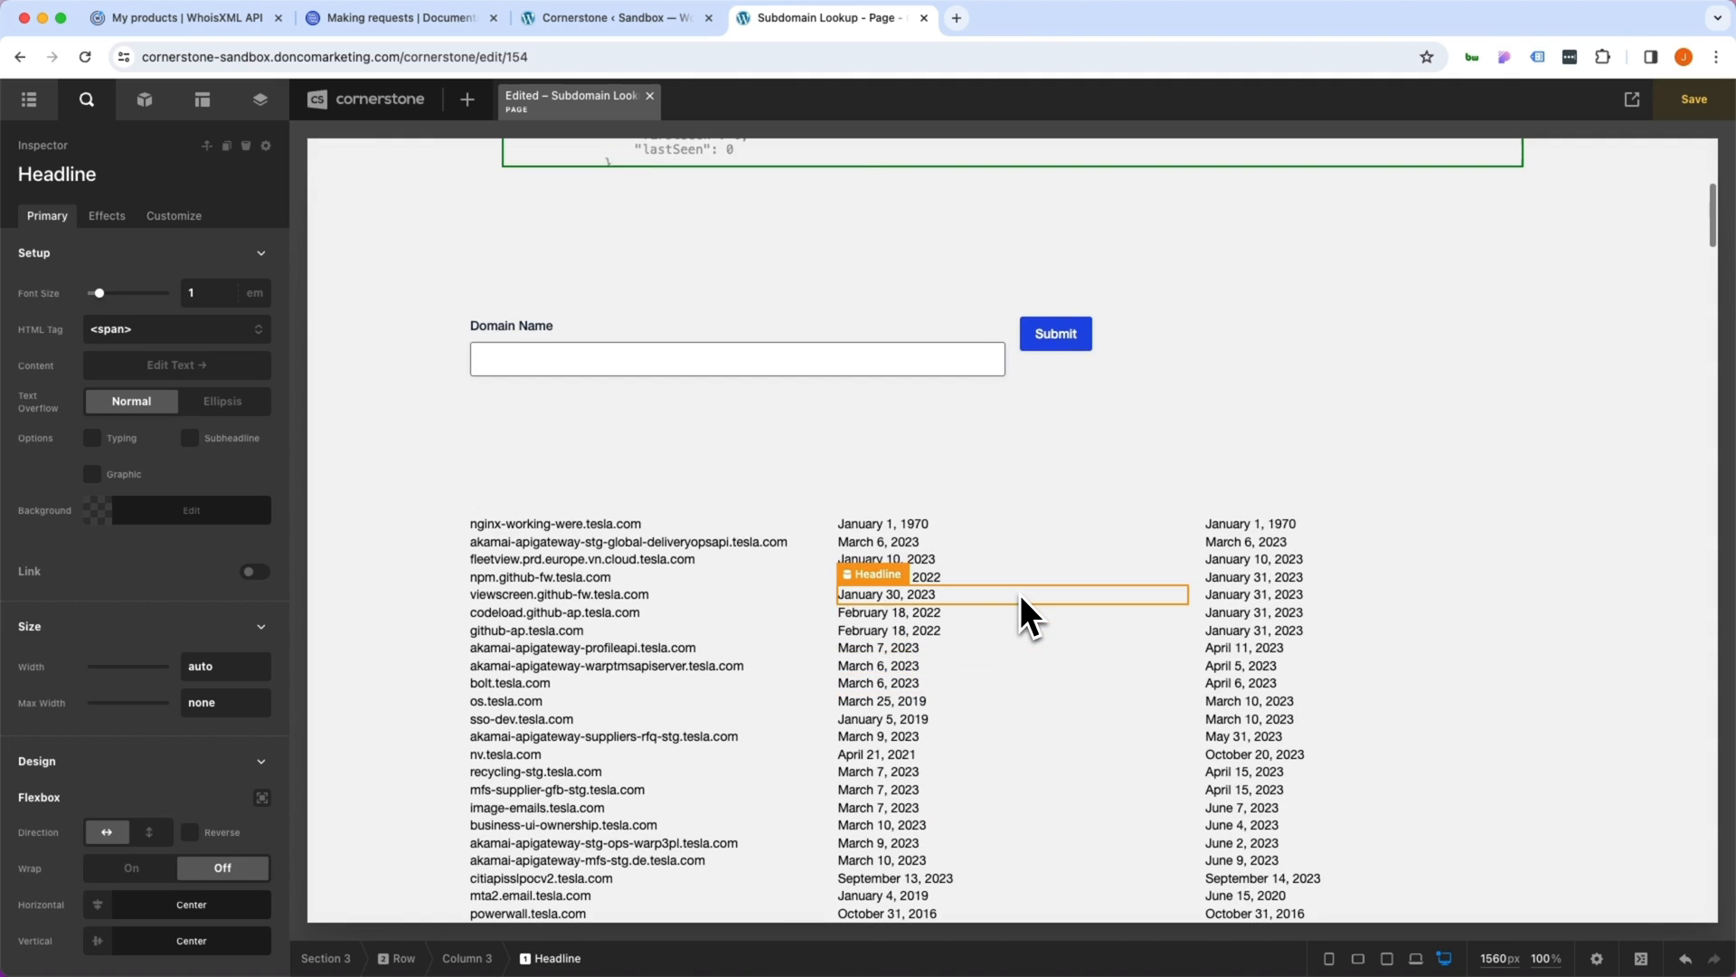
Give the results row a white background and padding
{"action": "left_click", "coordinate": [799, 523]}
{"action": "left_click", "coordinate": [98, 685]}
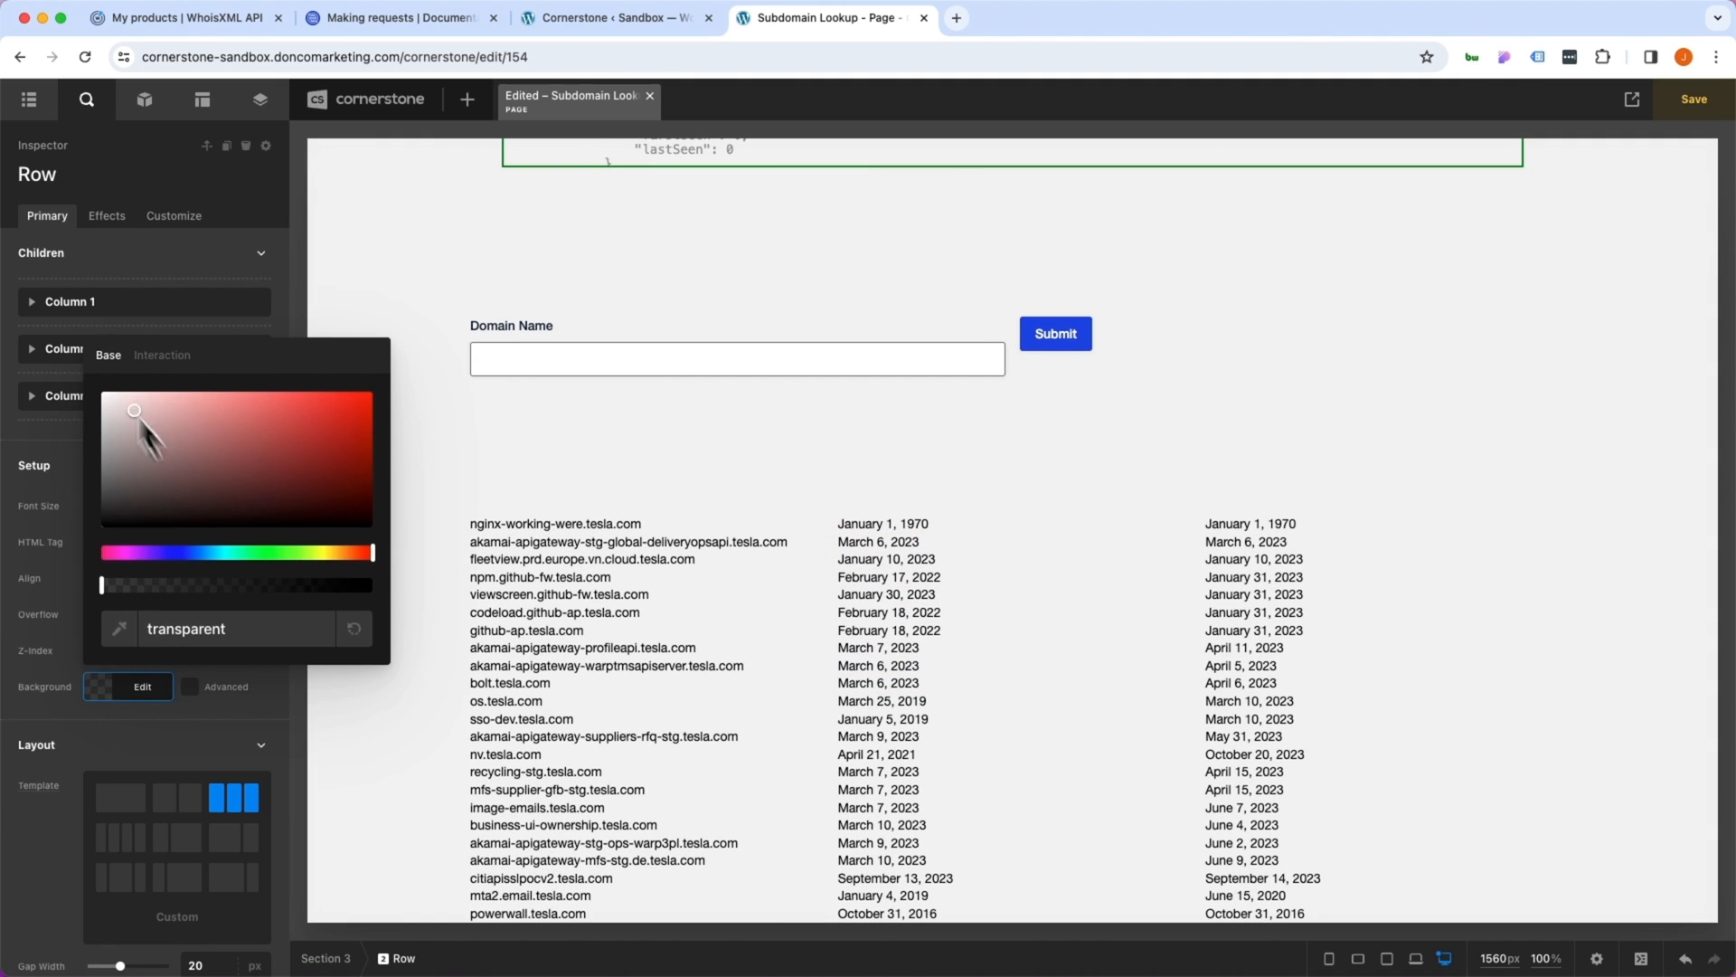
{"action": "left_click", "coordinate": [135, 409]}
{"action": "left_click", "coordinate": [124, 682]}
{"action": "scroll", "coordinate": [125, 684], "scroll_direction": "down", "scroll_amount": 5}
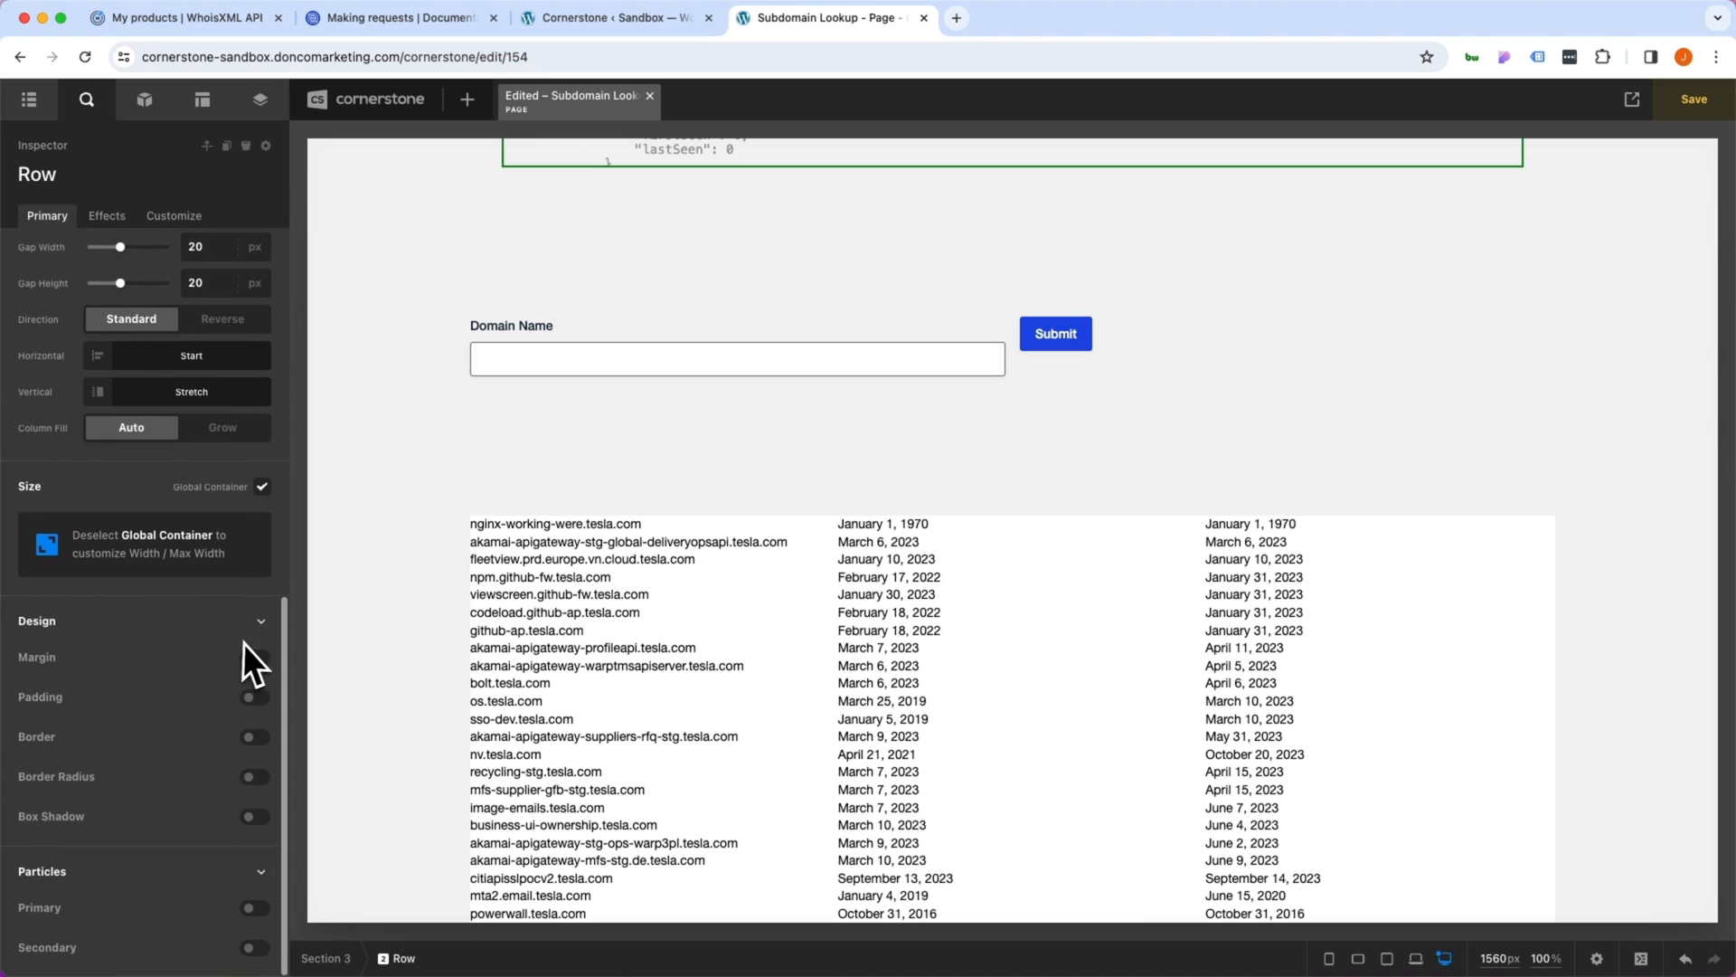
{"action": "left_click", "coordinate": [247, 697]}
{"action": "scroll", "coordinate": [185, 498], "scroll_direction": "up", "scroll_amount": 5}
Make the row a link to its looper subdomain field, opening in a new tab
{"action": "left_click", "coordinate": [161, 540]}
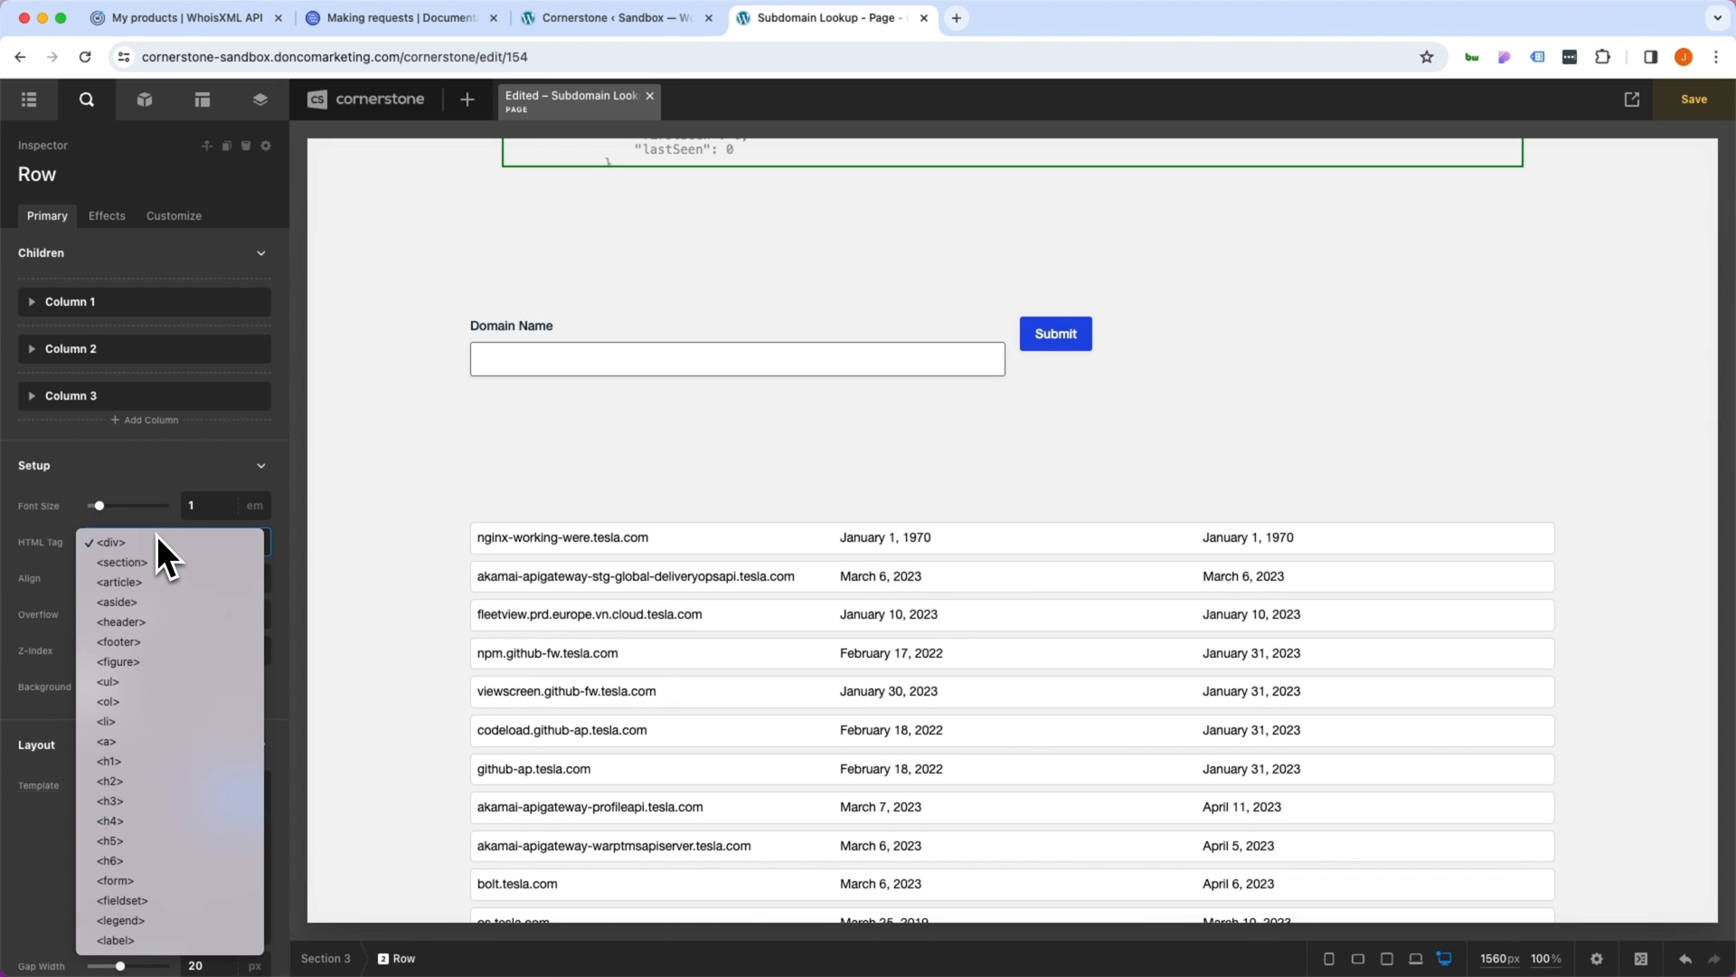
{"action": "left_click", "coordinate": [133, 739]}
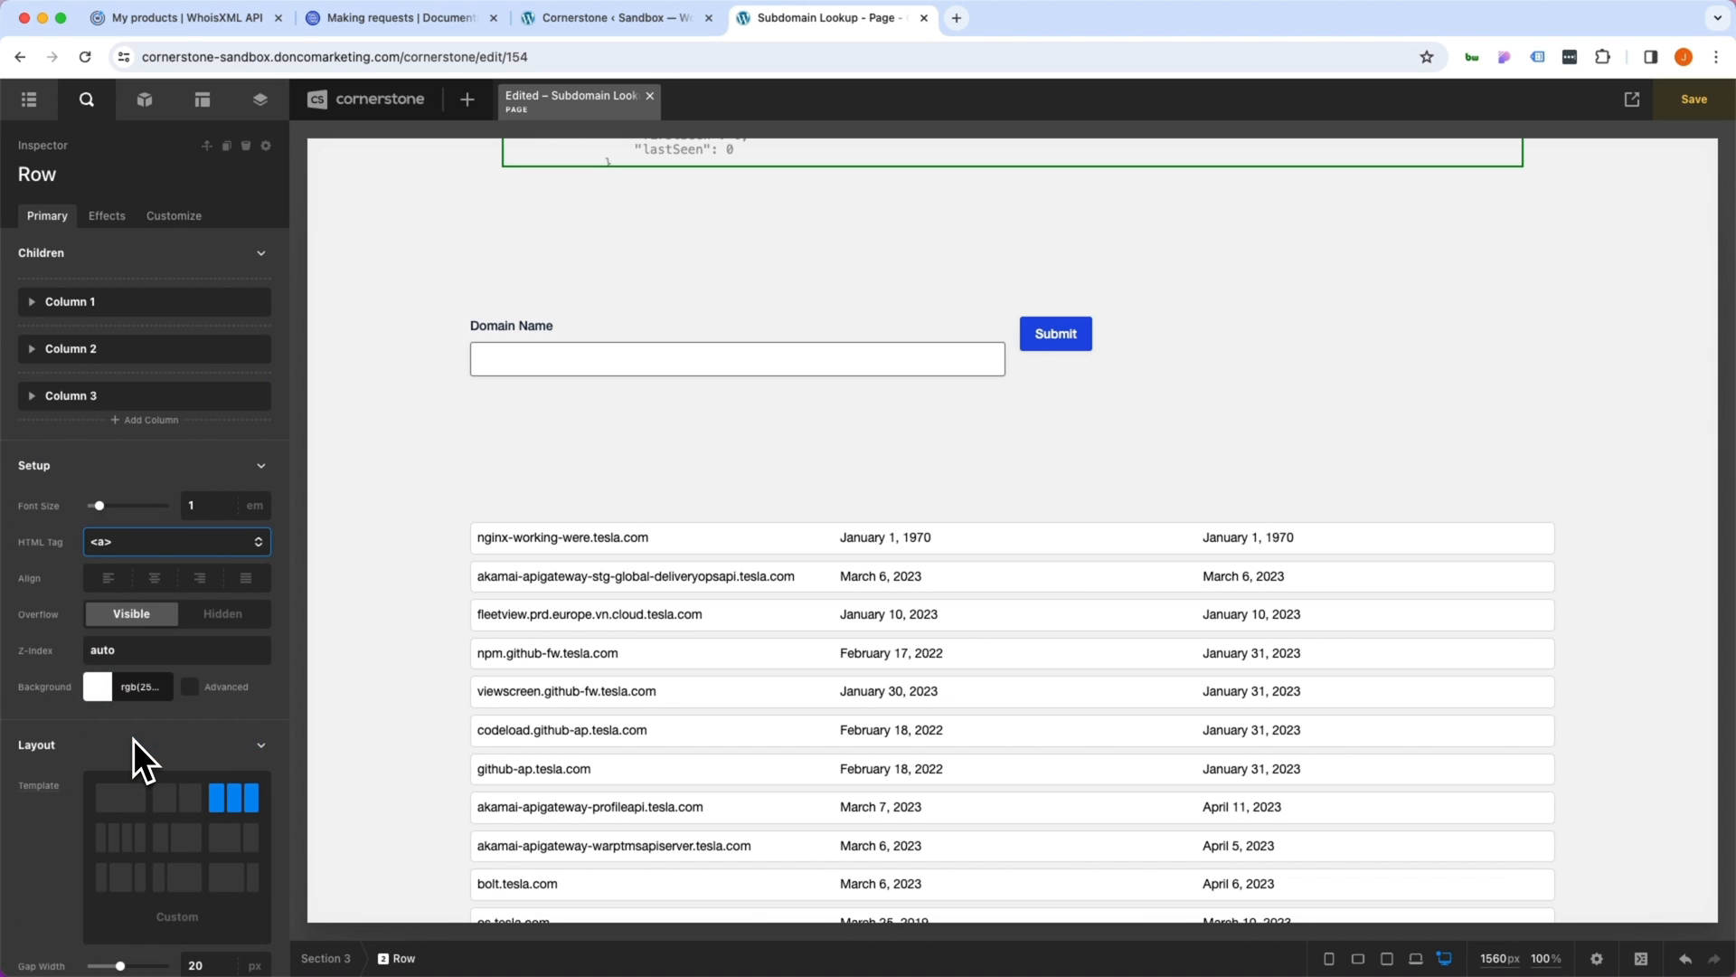
{"action": "scroll", "coordinate": [136, 739], "scroll_direction": "down", "scroll_amount": 5}
{"action": "scroll", "coordinate": [136, 742], "scroll_direction": "down", "scroll_amount": 3}
{"action": "left_click", "coordinate": [160, 784]}
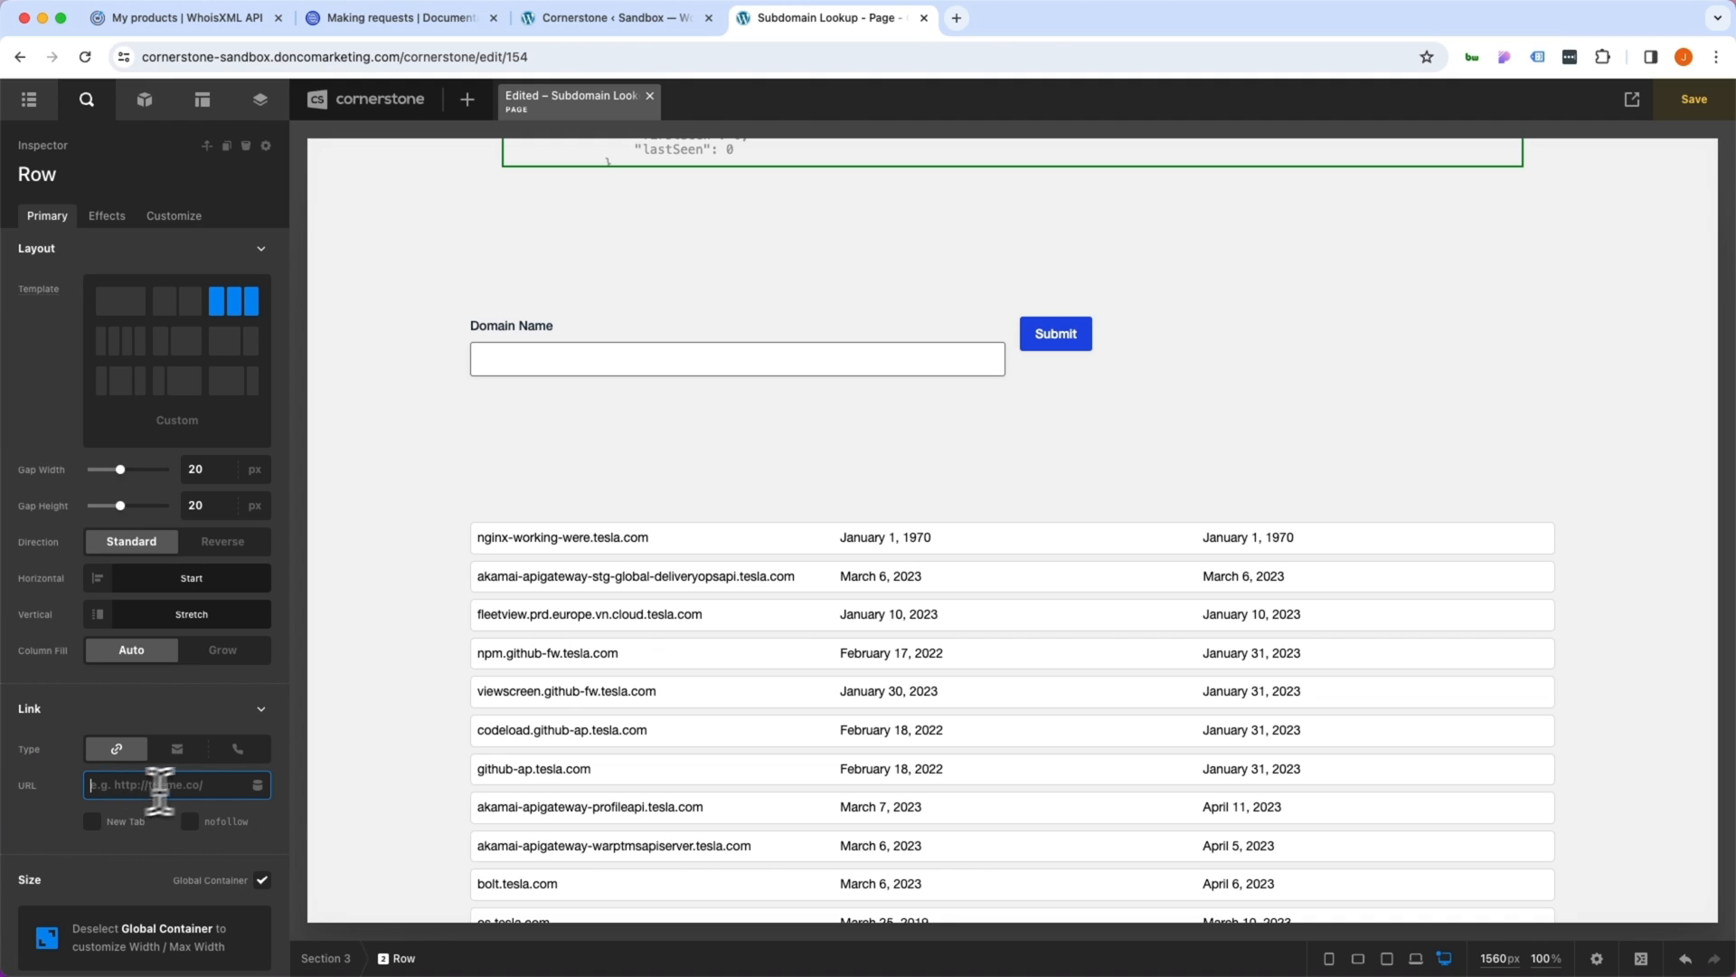
{"action": "left_click", "coordinate": [257, 785]}
{"action": "type", "text": "loop"}
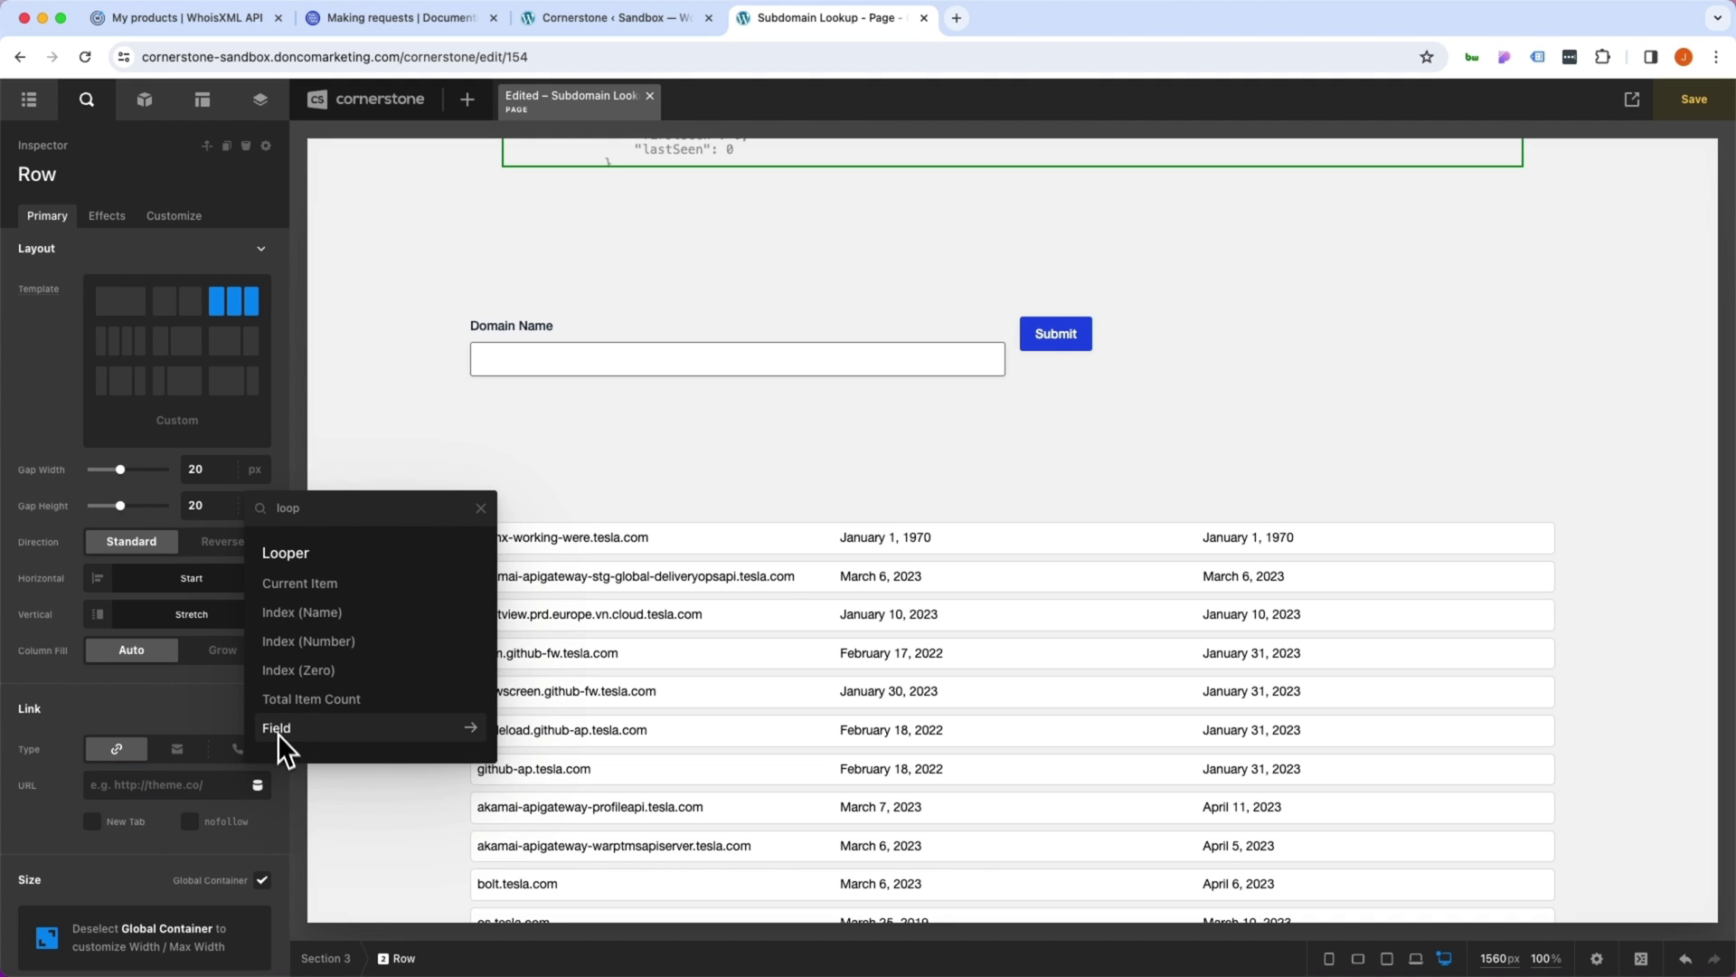
{"action": "left_click", "coordinate": [280, 743]}
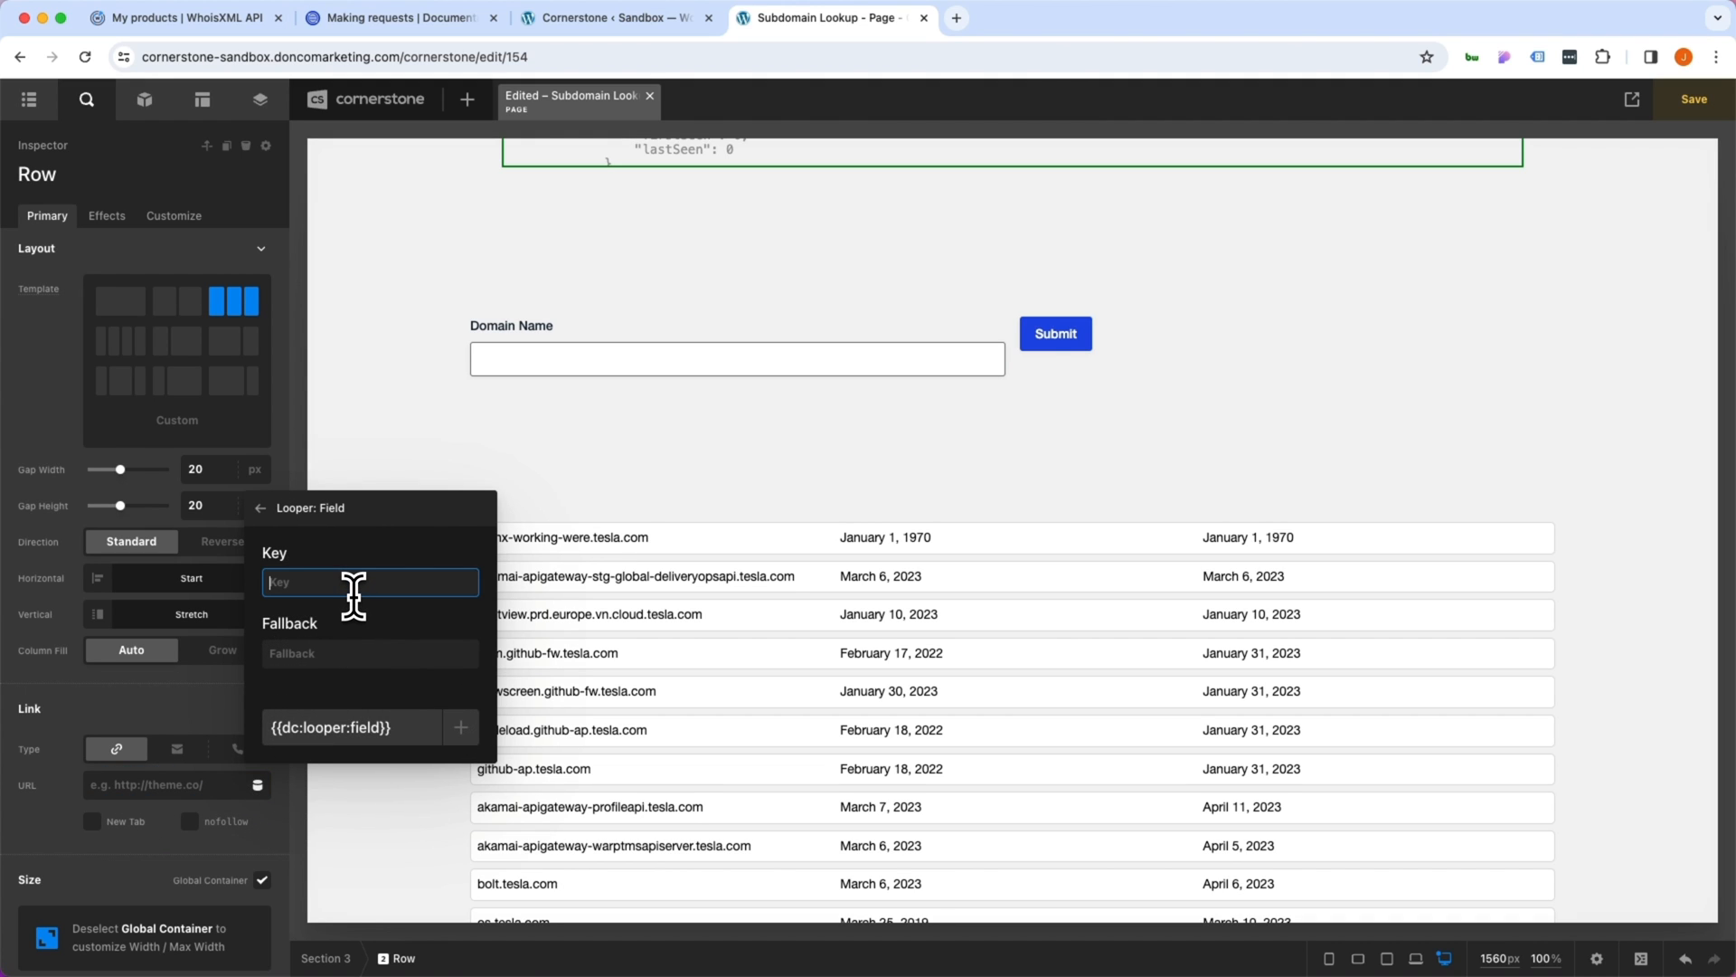
{"action": "type", "text": "domain"}
{"action": "left_click", "coordinate": [462, 727]}
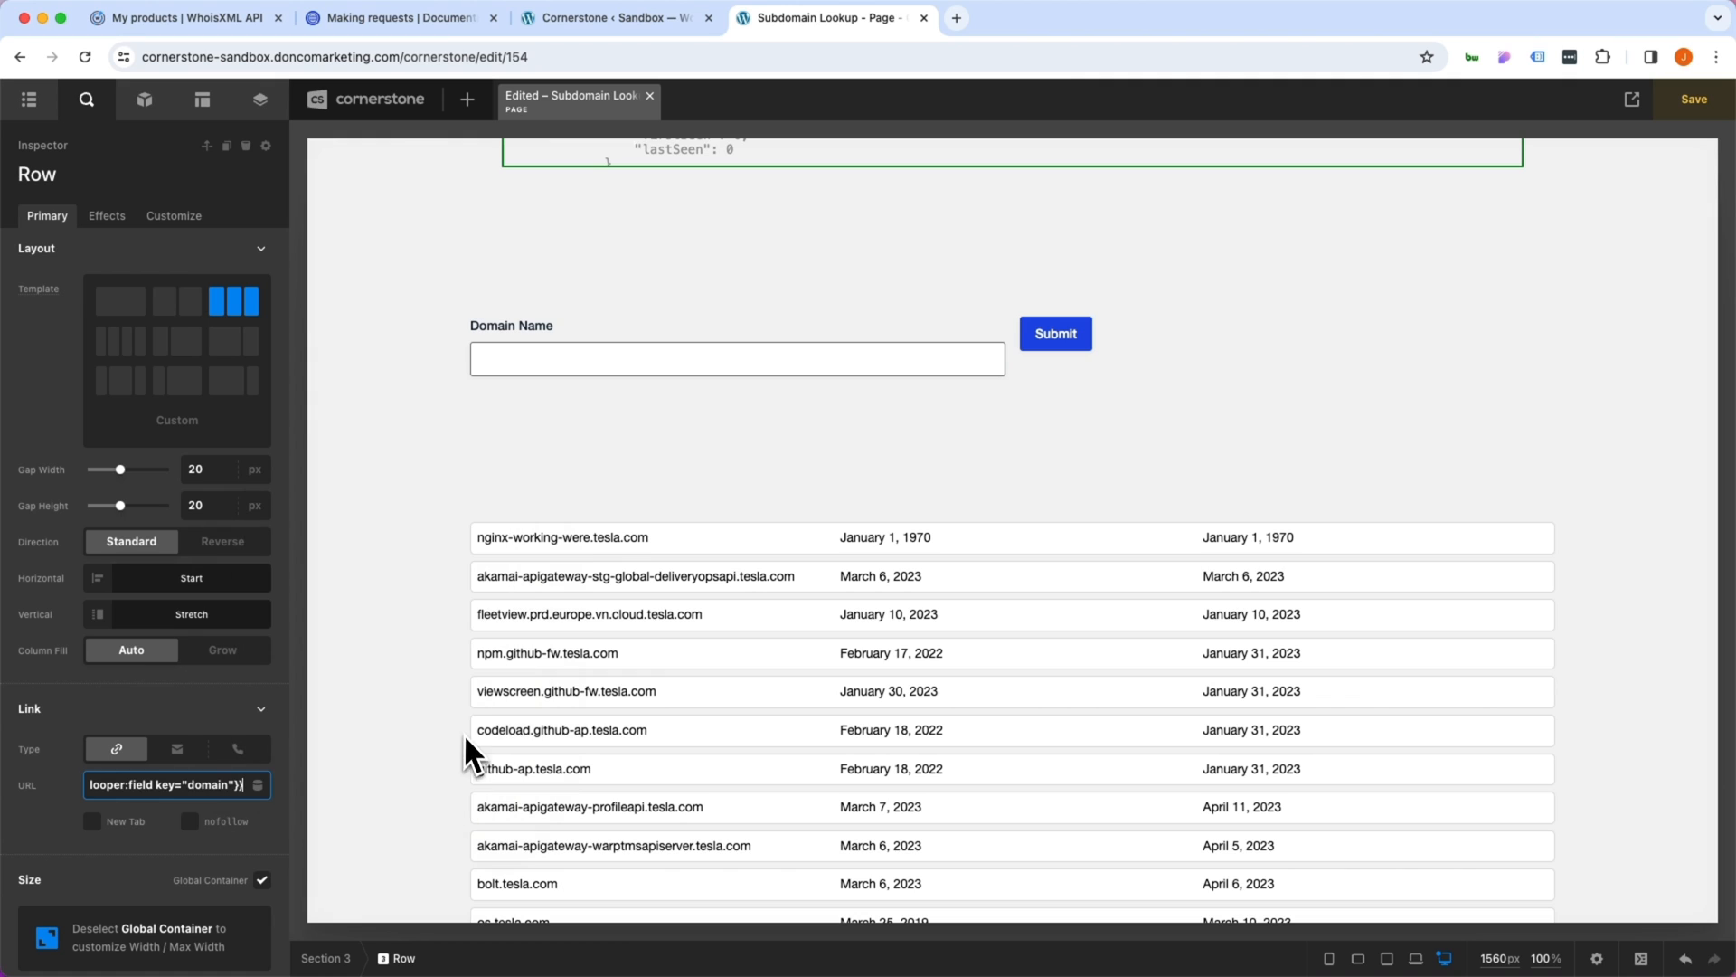
{"action": "left_click", "coordinate": [123, 824]}
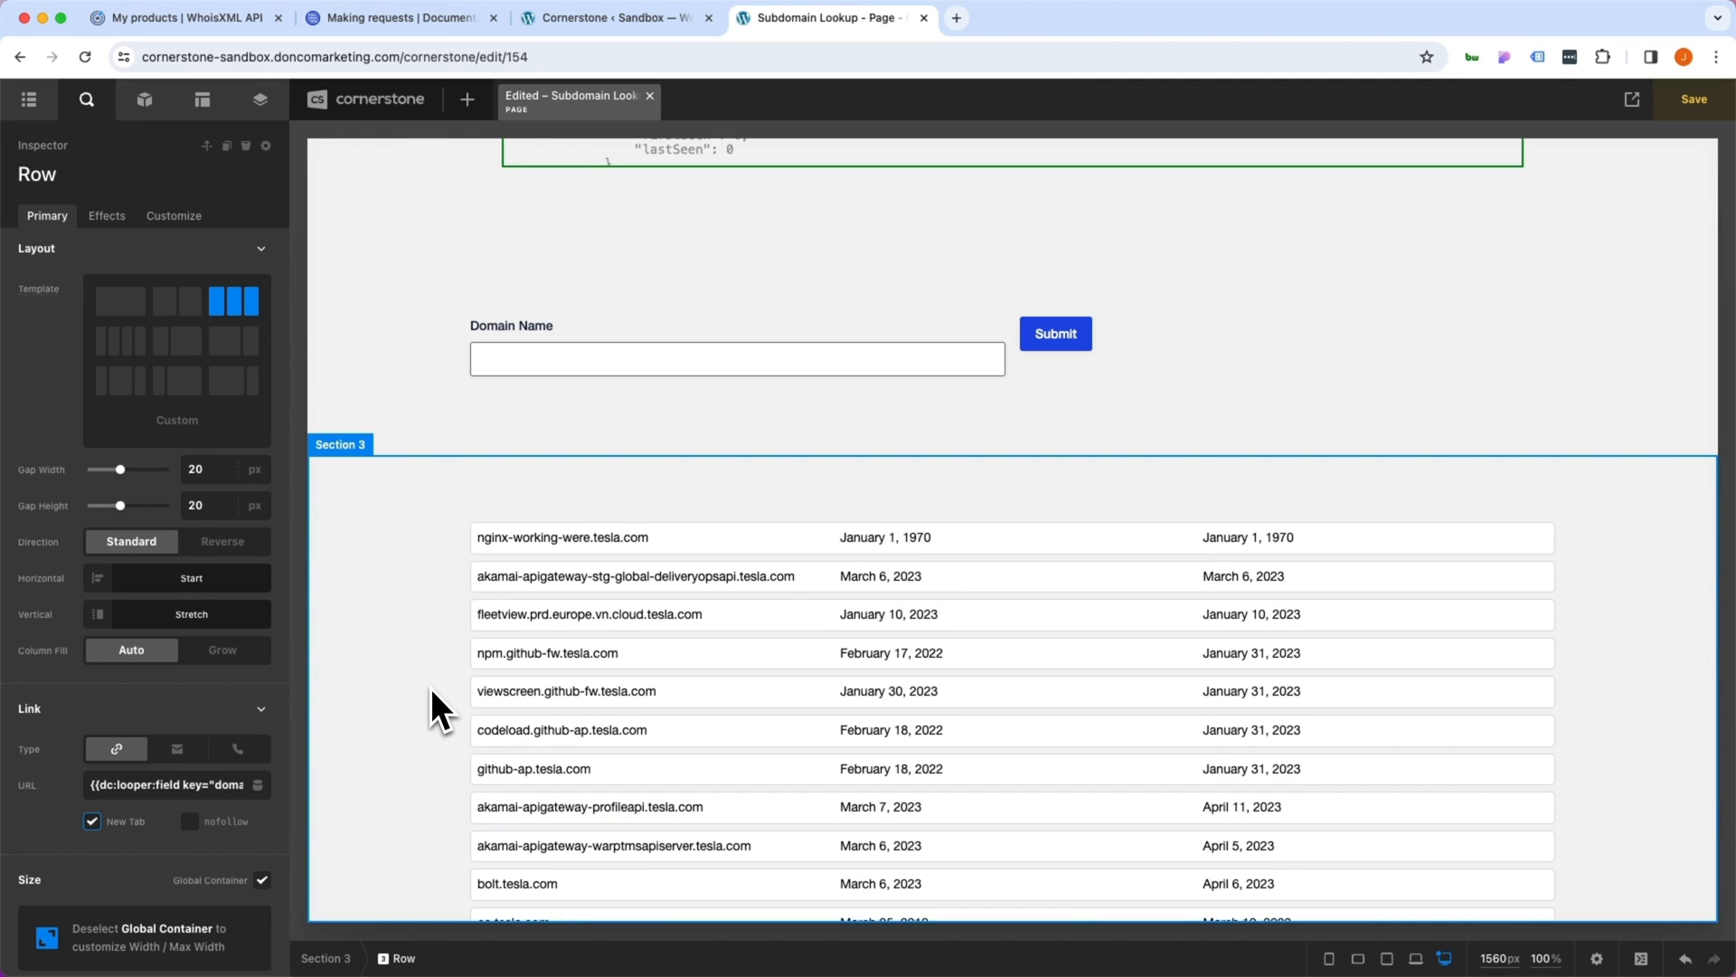
{"action": "scroll", "coordinate": [430, 687], "scroll_direction": "up", "scroll_amount": 10}
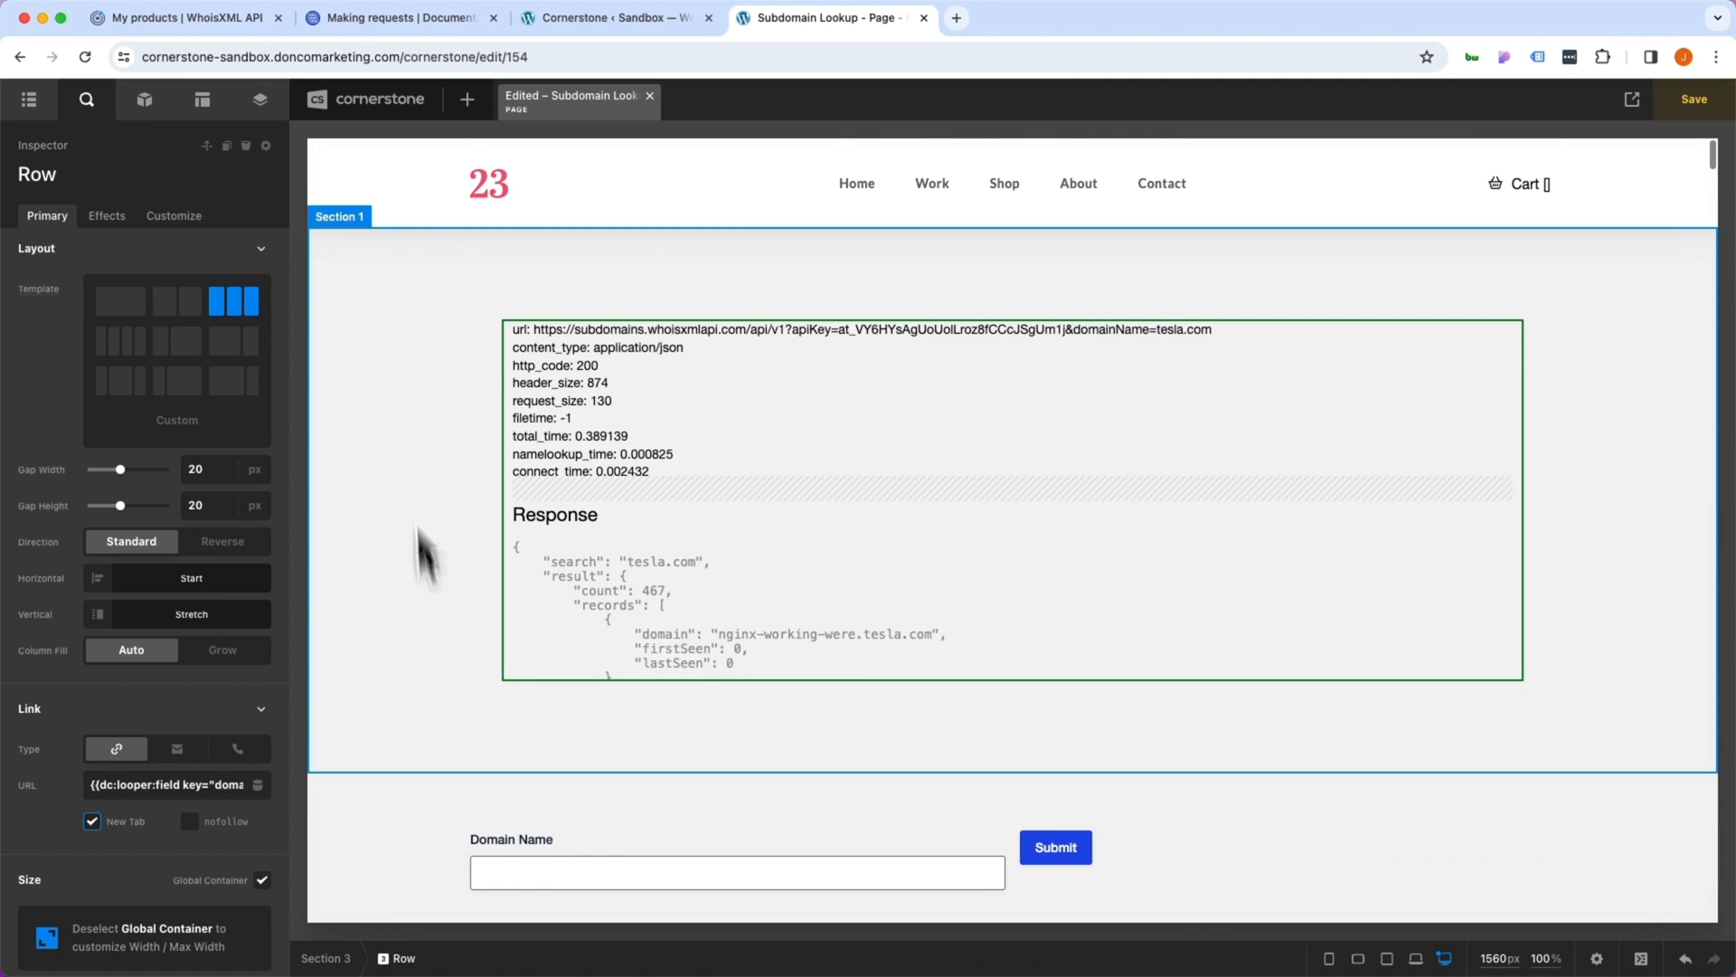
Delete the tester section holding the form and save the page
{"action": "left_click", "coordinate": [408, 407]}
{"action": "key", "text": "Delete"}
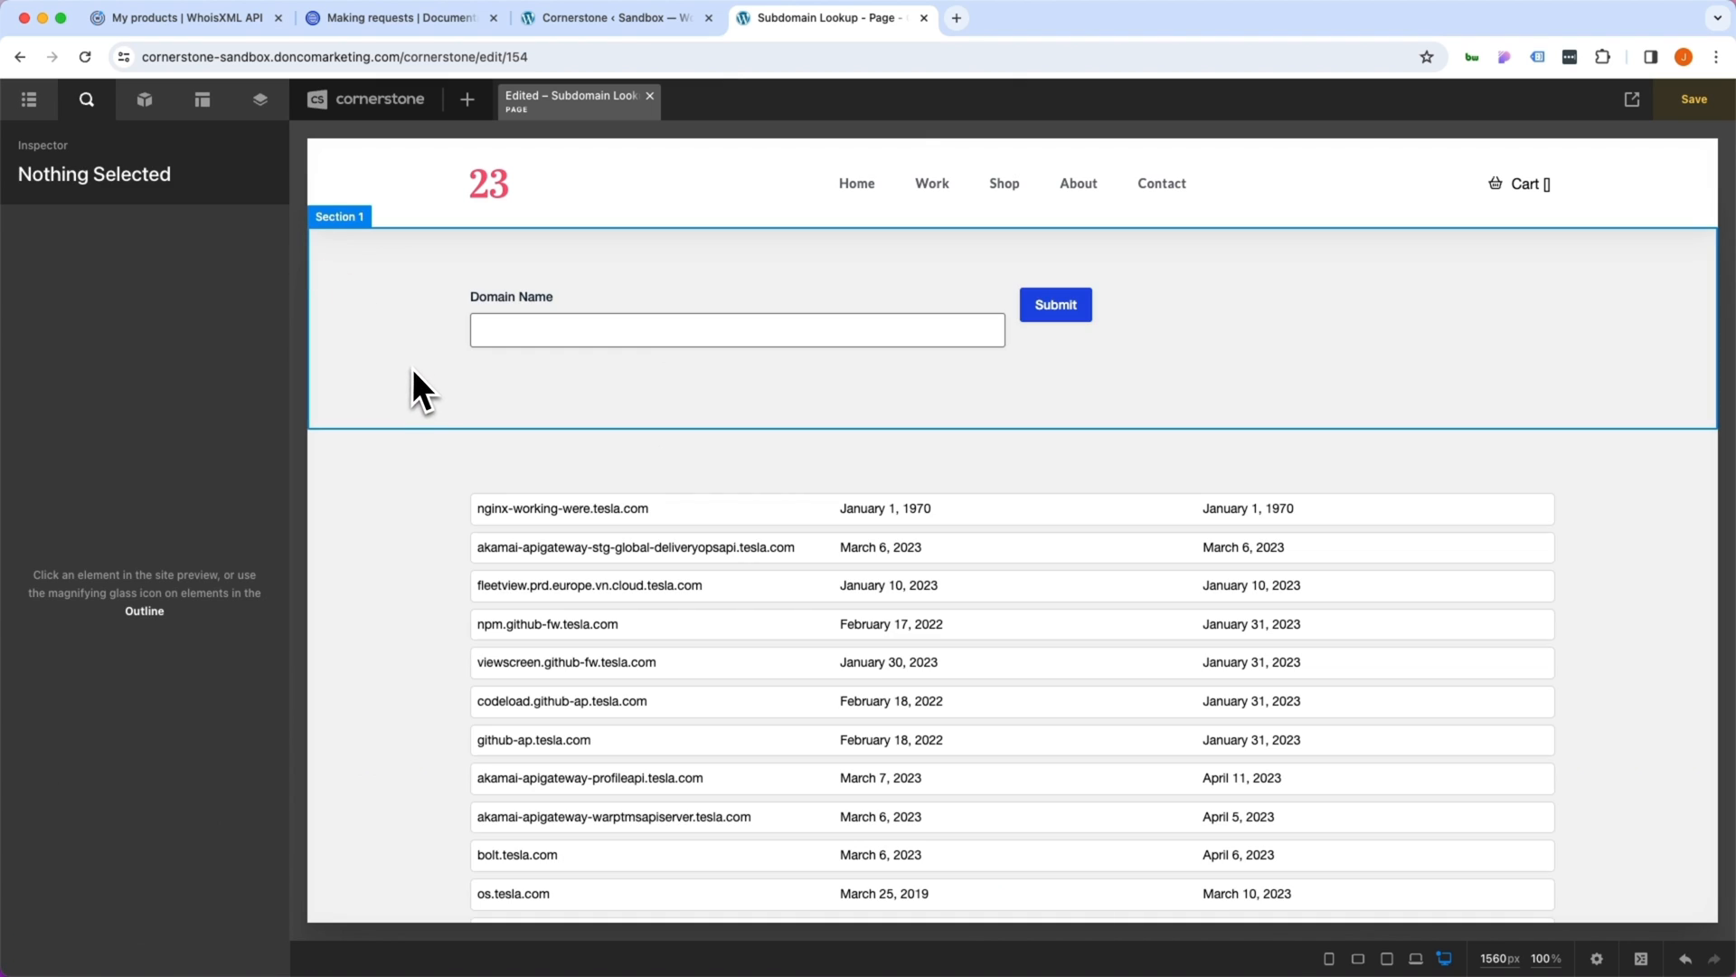
{"action": "key", "text": "super+s"}
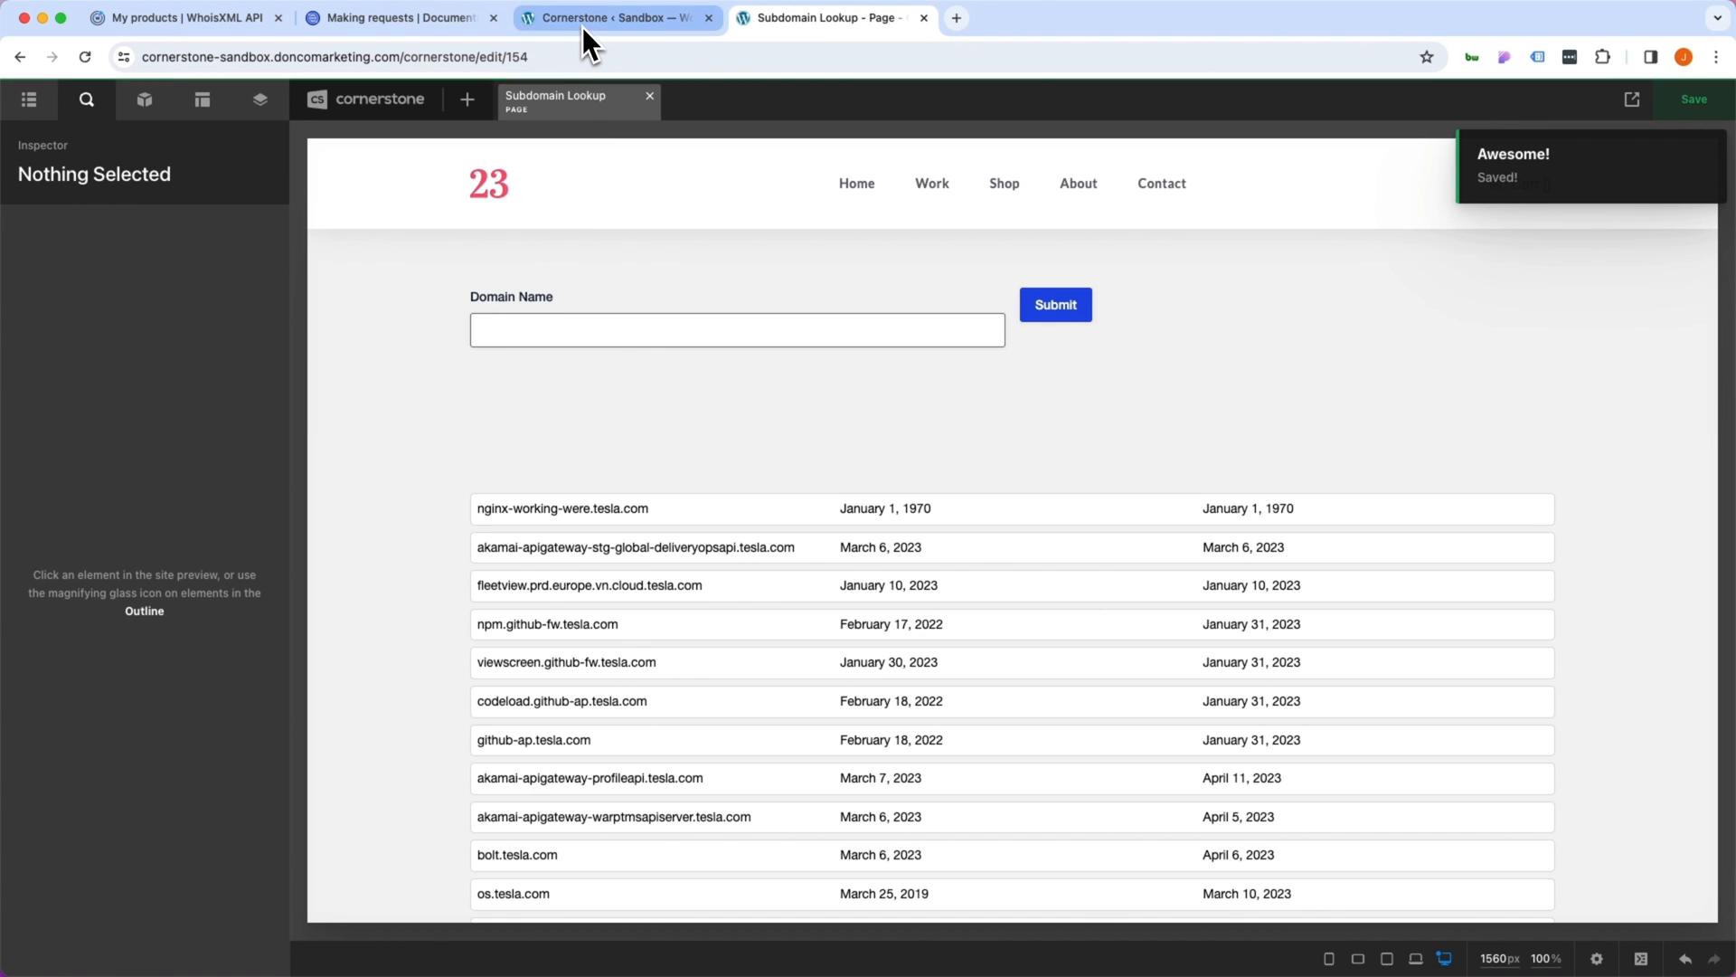
In WordPress admin, reach the Subdomain Lookup form's Default Confirmation settings
{"action": "left_click", "coordinate": [582, 18]}
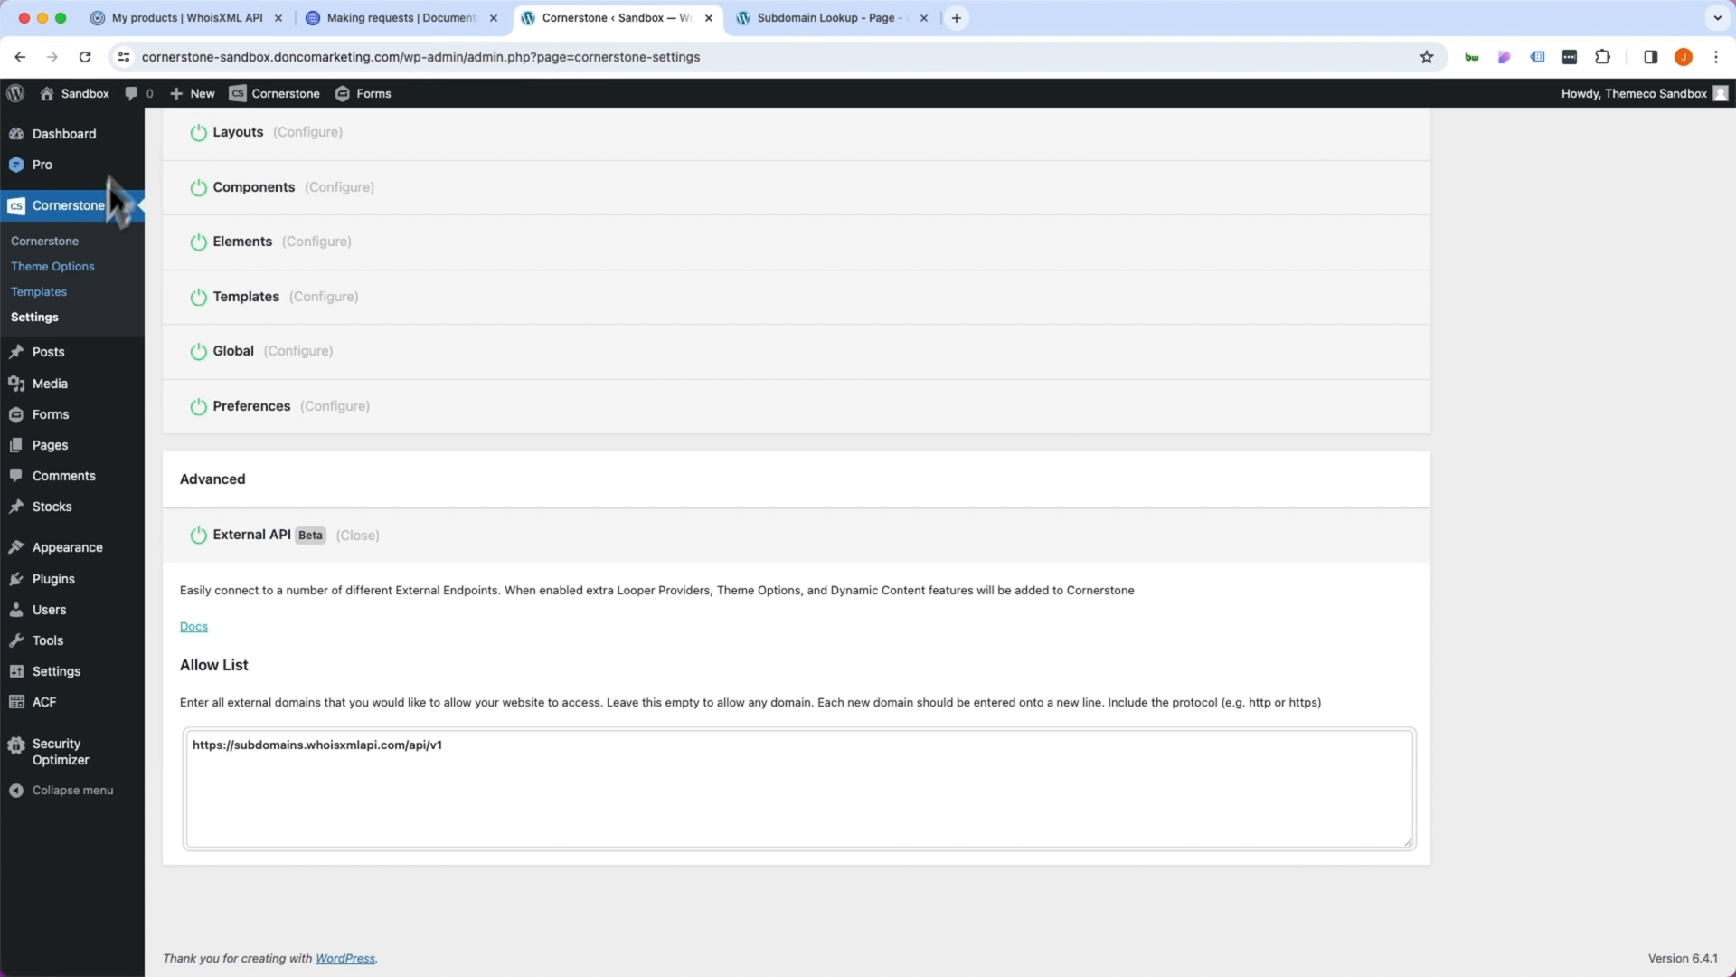
{"action": "mouse_move", "coordinate": [50, 414]}
{"action": "left_click", "coordinate": [178, 416]}
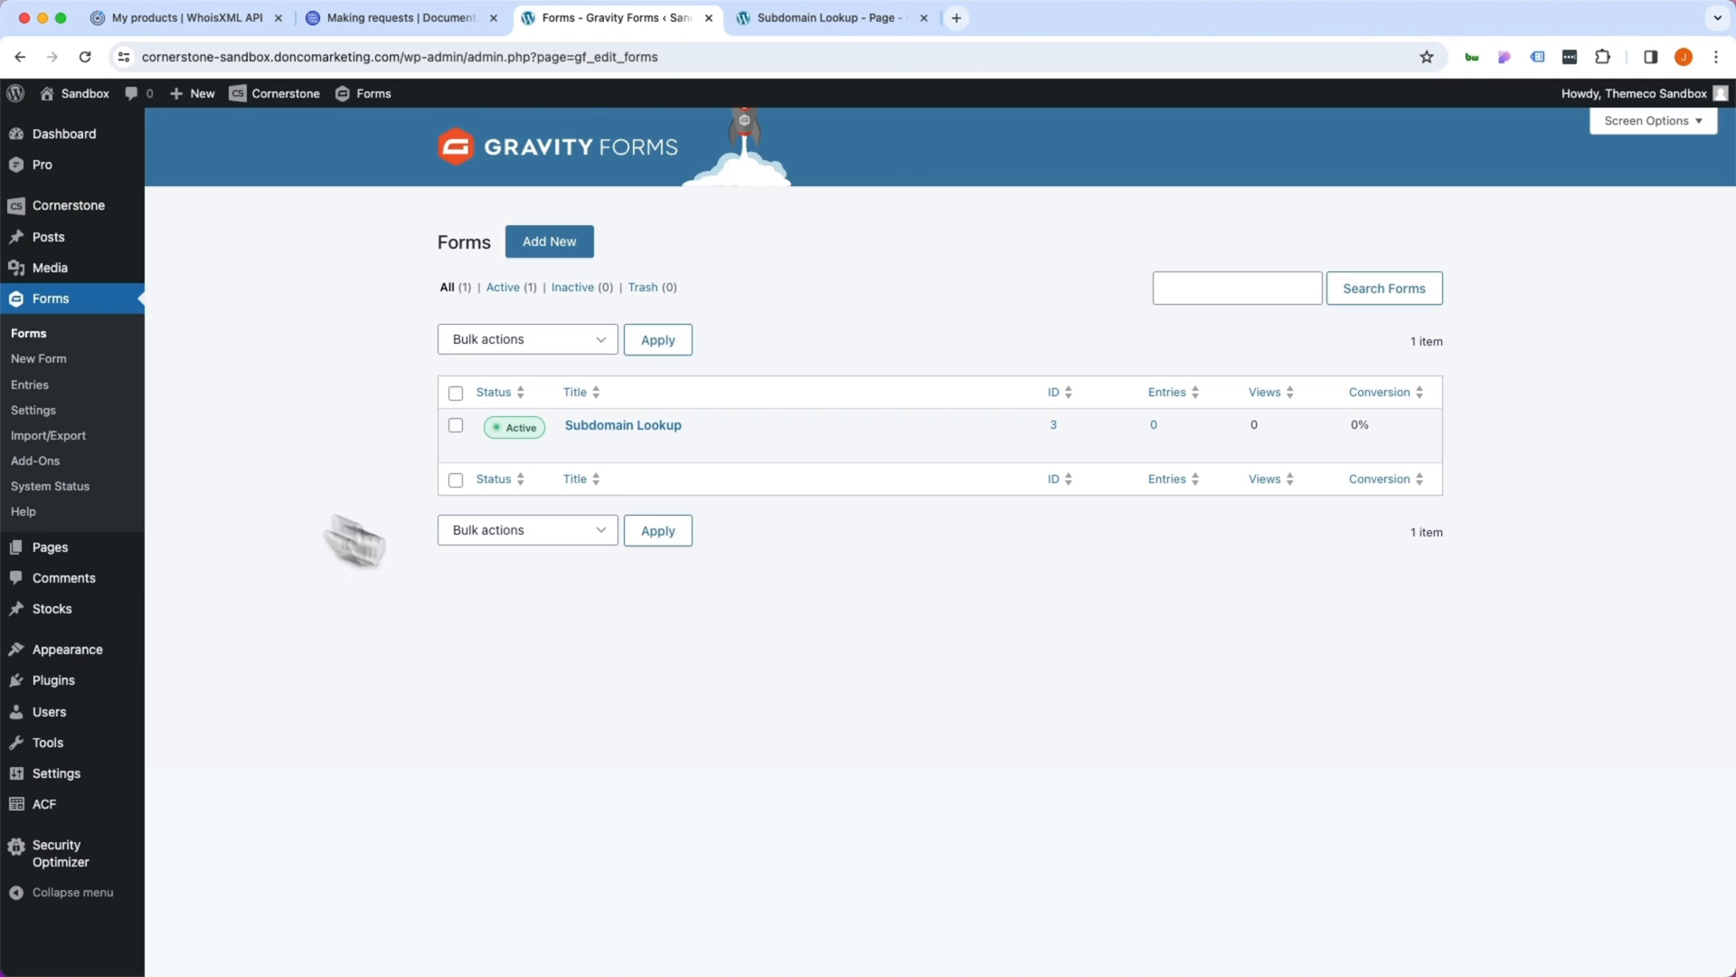
{"action": "left_click", "coordinate": [618, 447]}
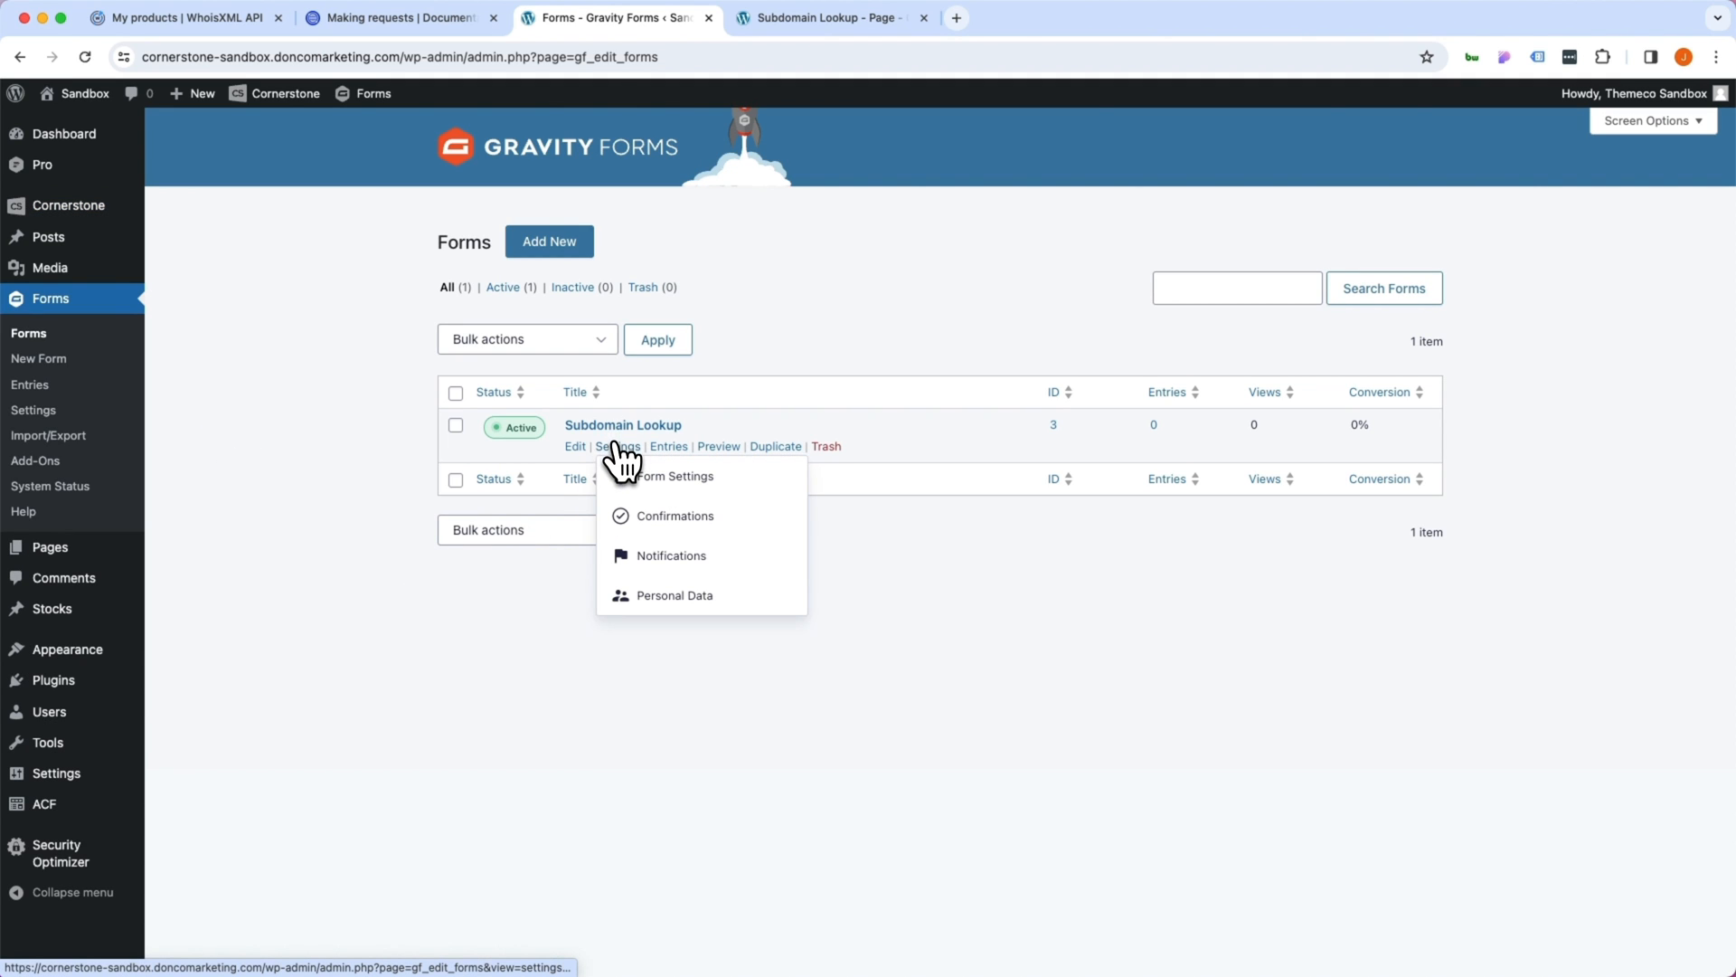
{"action": "left_click", "coordinate": [714, 530]}
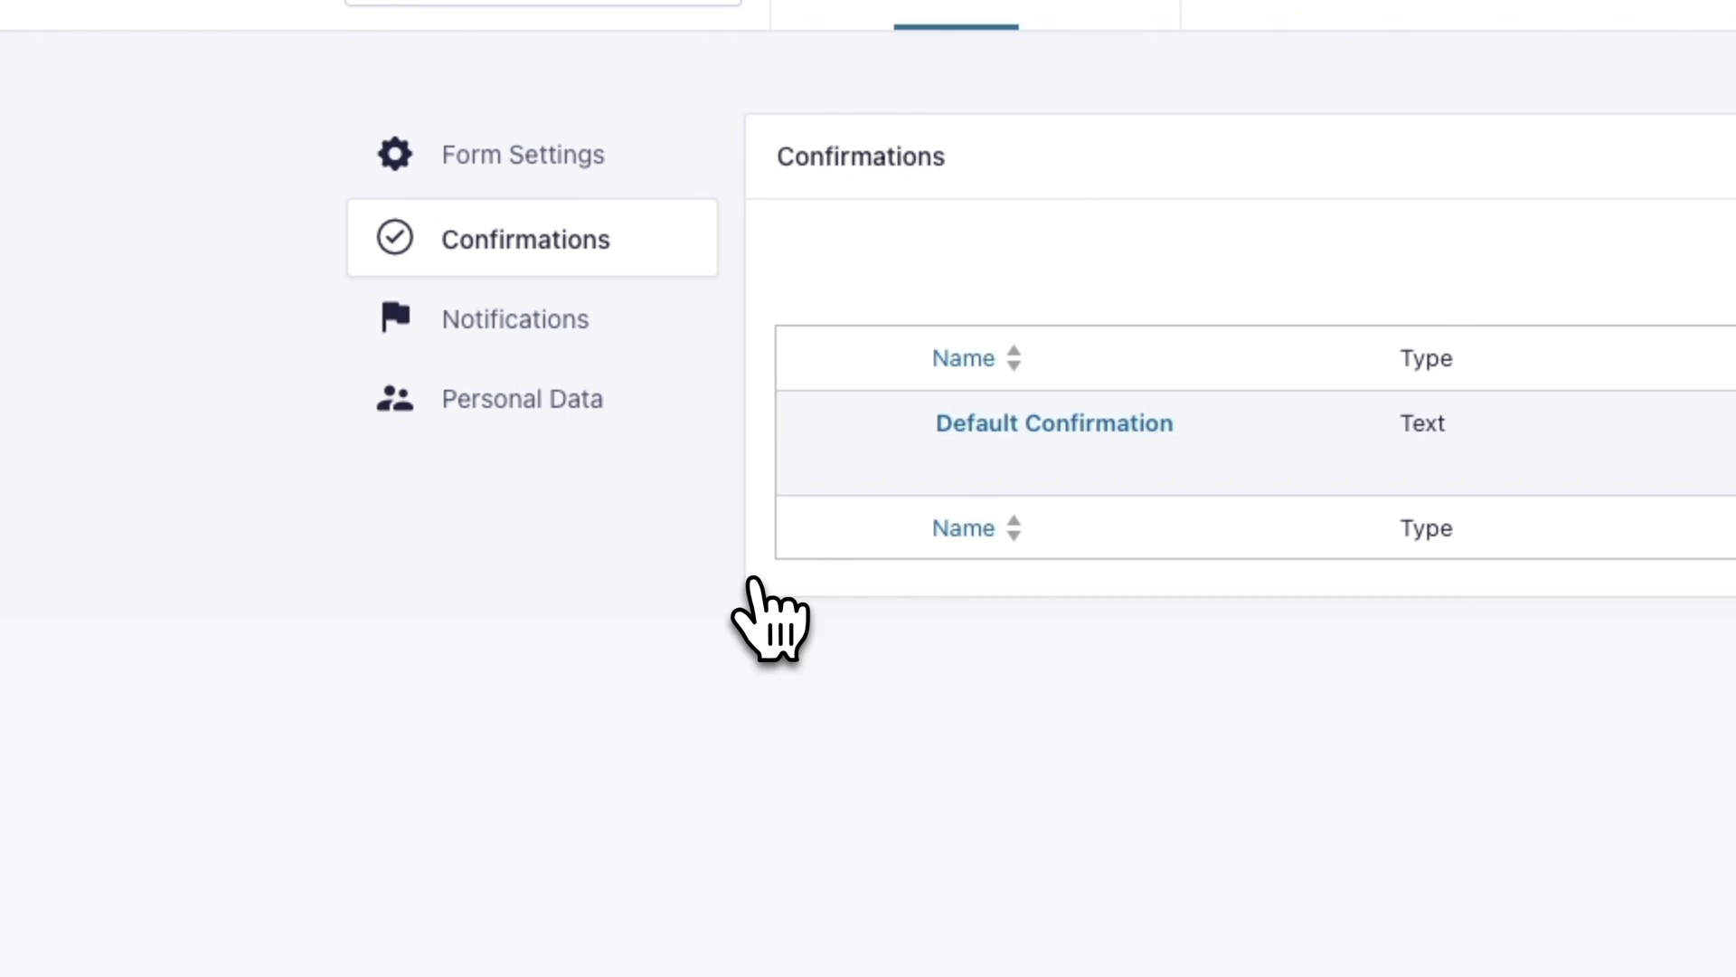
{"action": "left_click", "coordinate": [868, 437]}
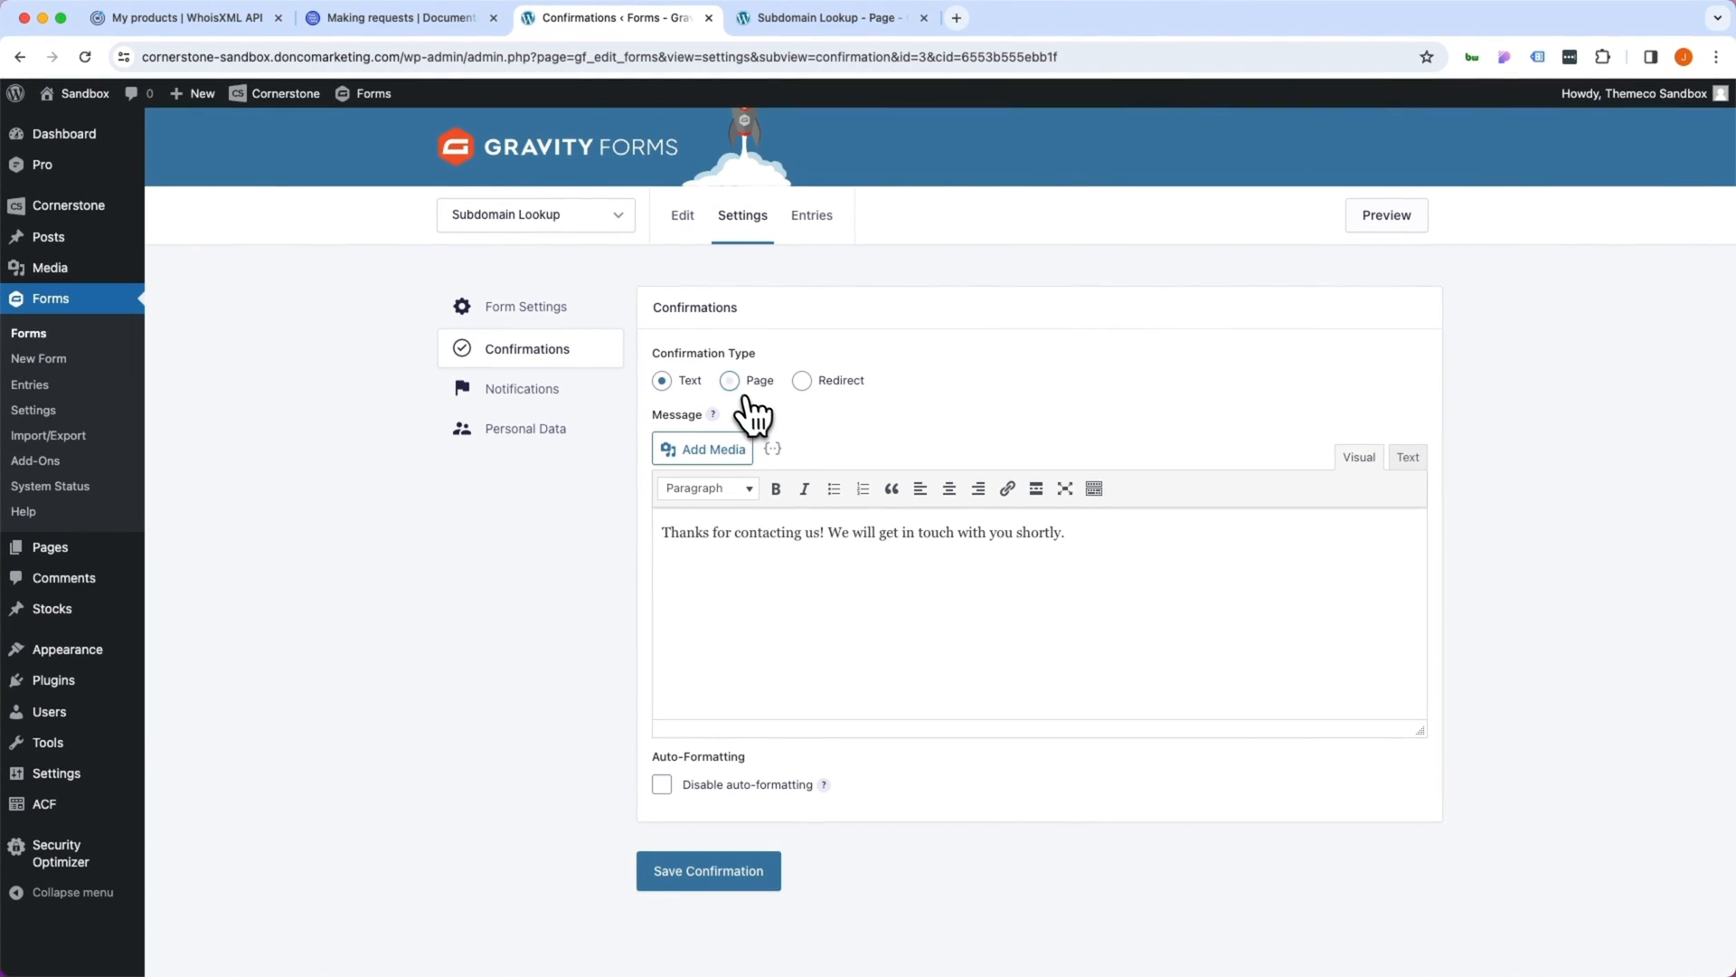
Set the confirmation to Page 'Subdomain Lookup' passing domain={Domain Name:1} and save it
{"action": "left_click", "coordinate": [733, 381]}
{"action": "left_click", "coordinate": [738, 450]}
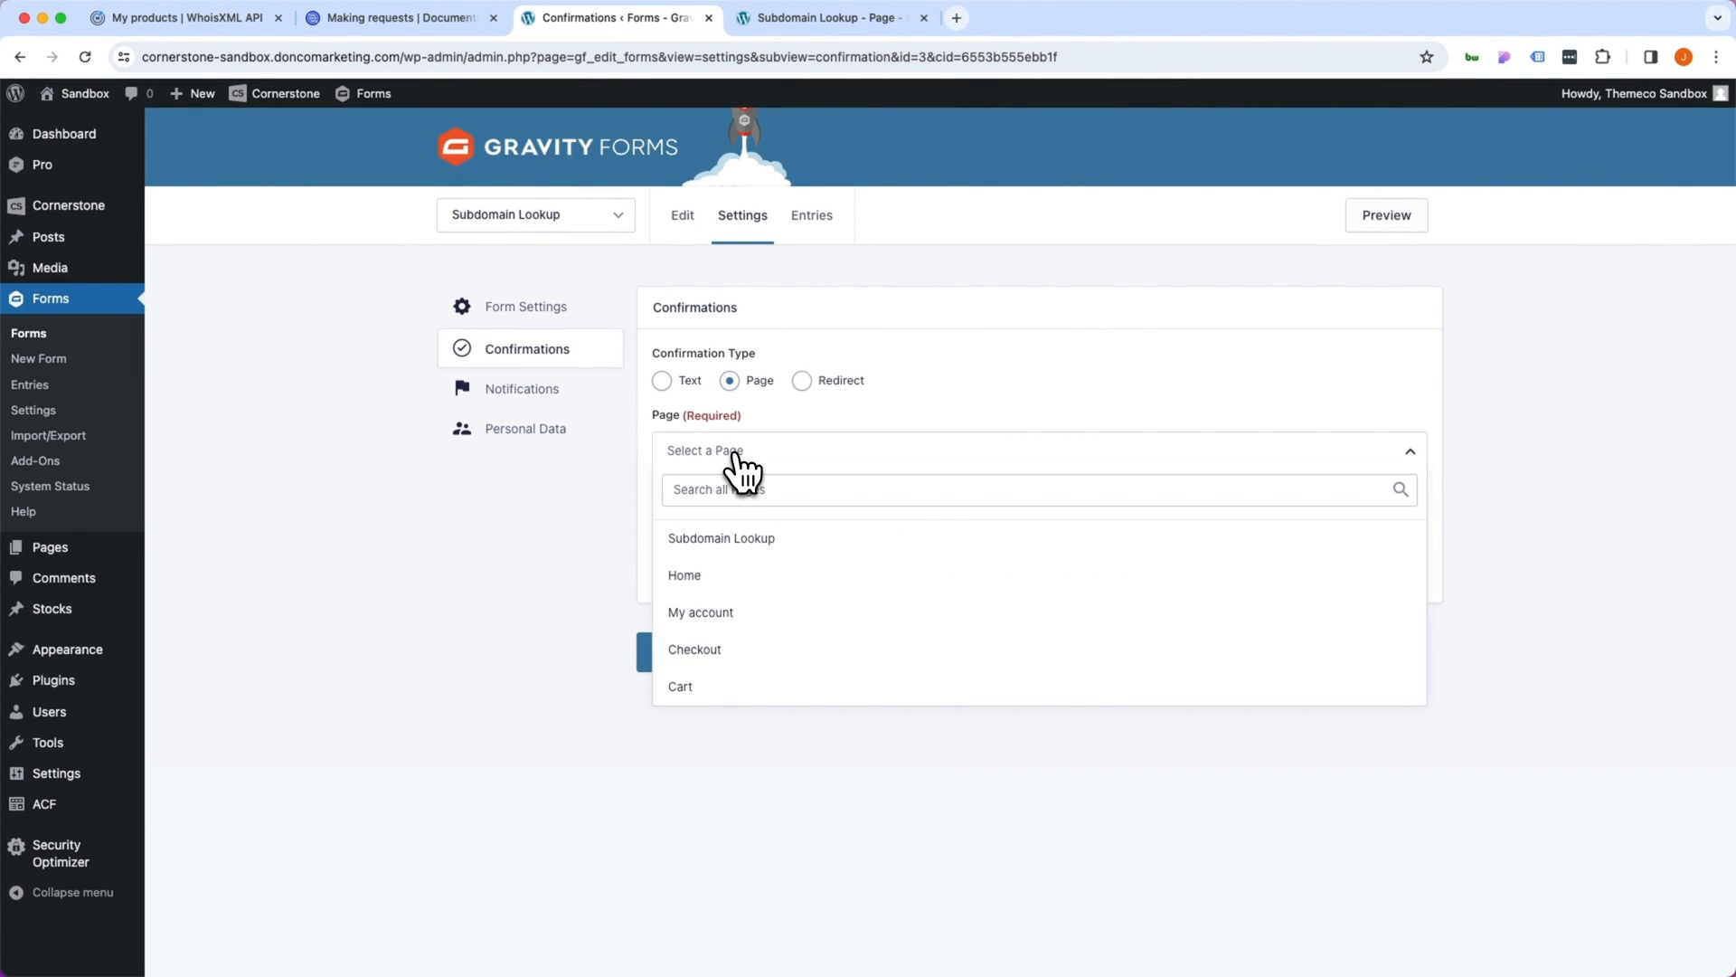
{"action": "left_click", "coordinate": [728, 539]}
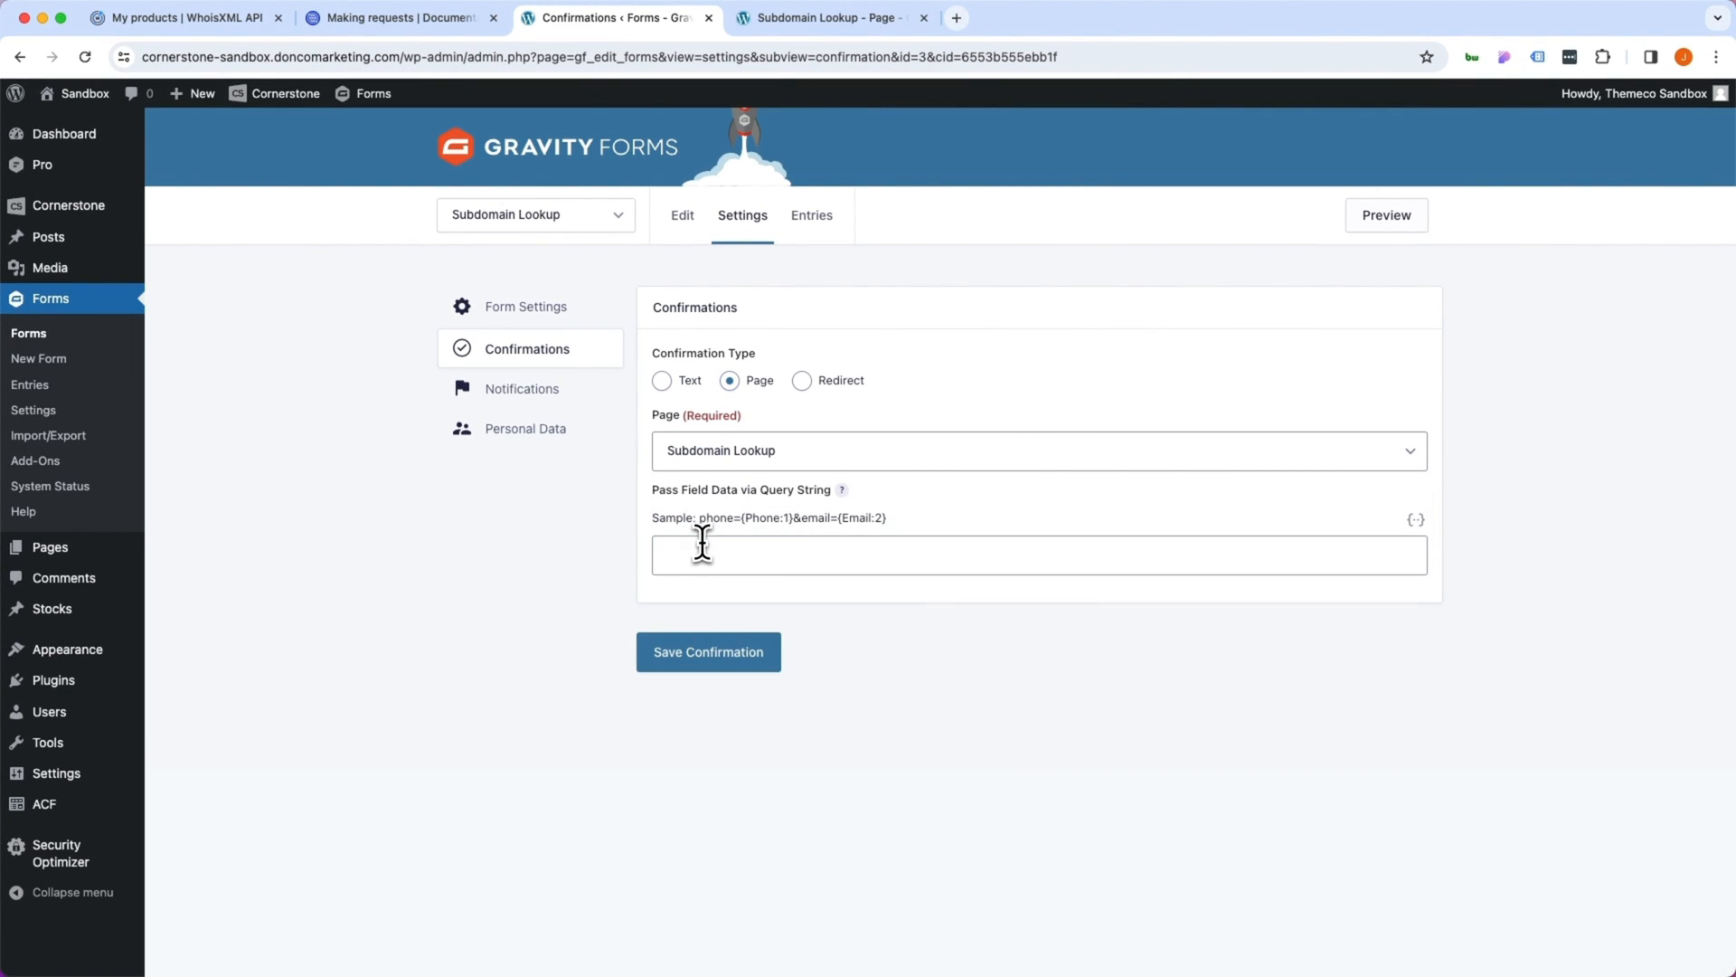
{"action": "left_click", "coordinate": [701, 552]}
{"action": "type", "text": "dom"}
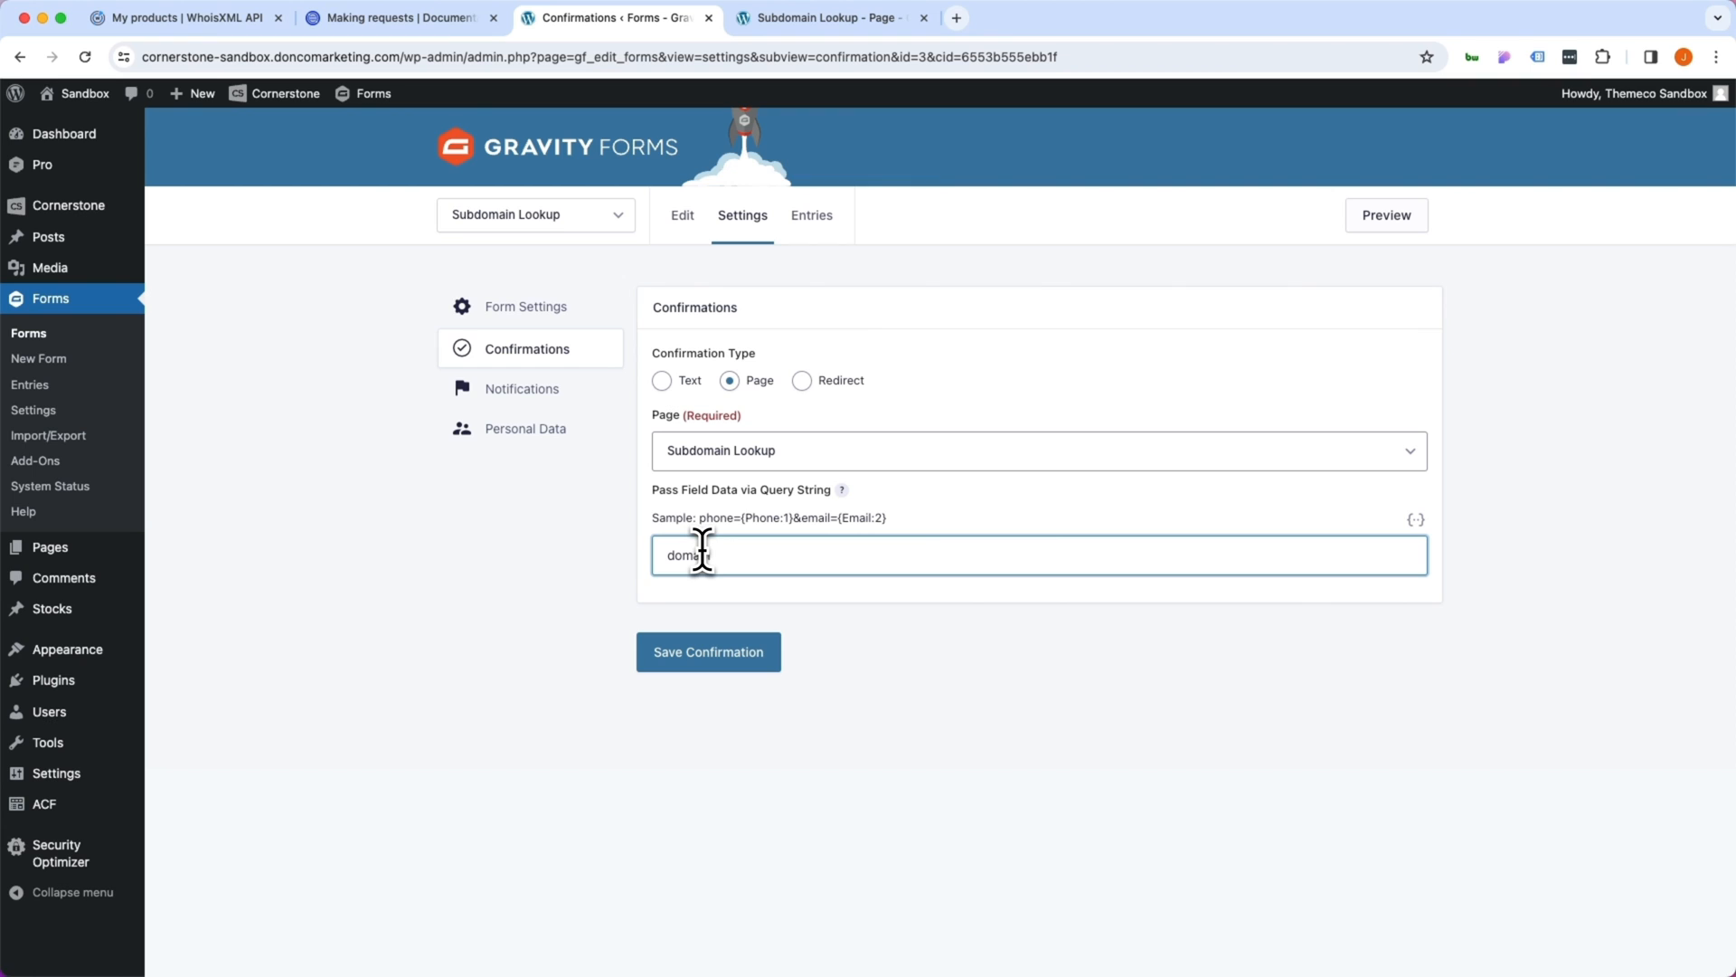
{"action": "type", "text": "ain="}
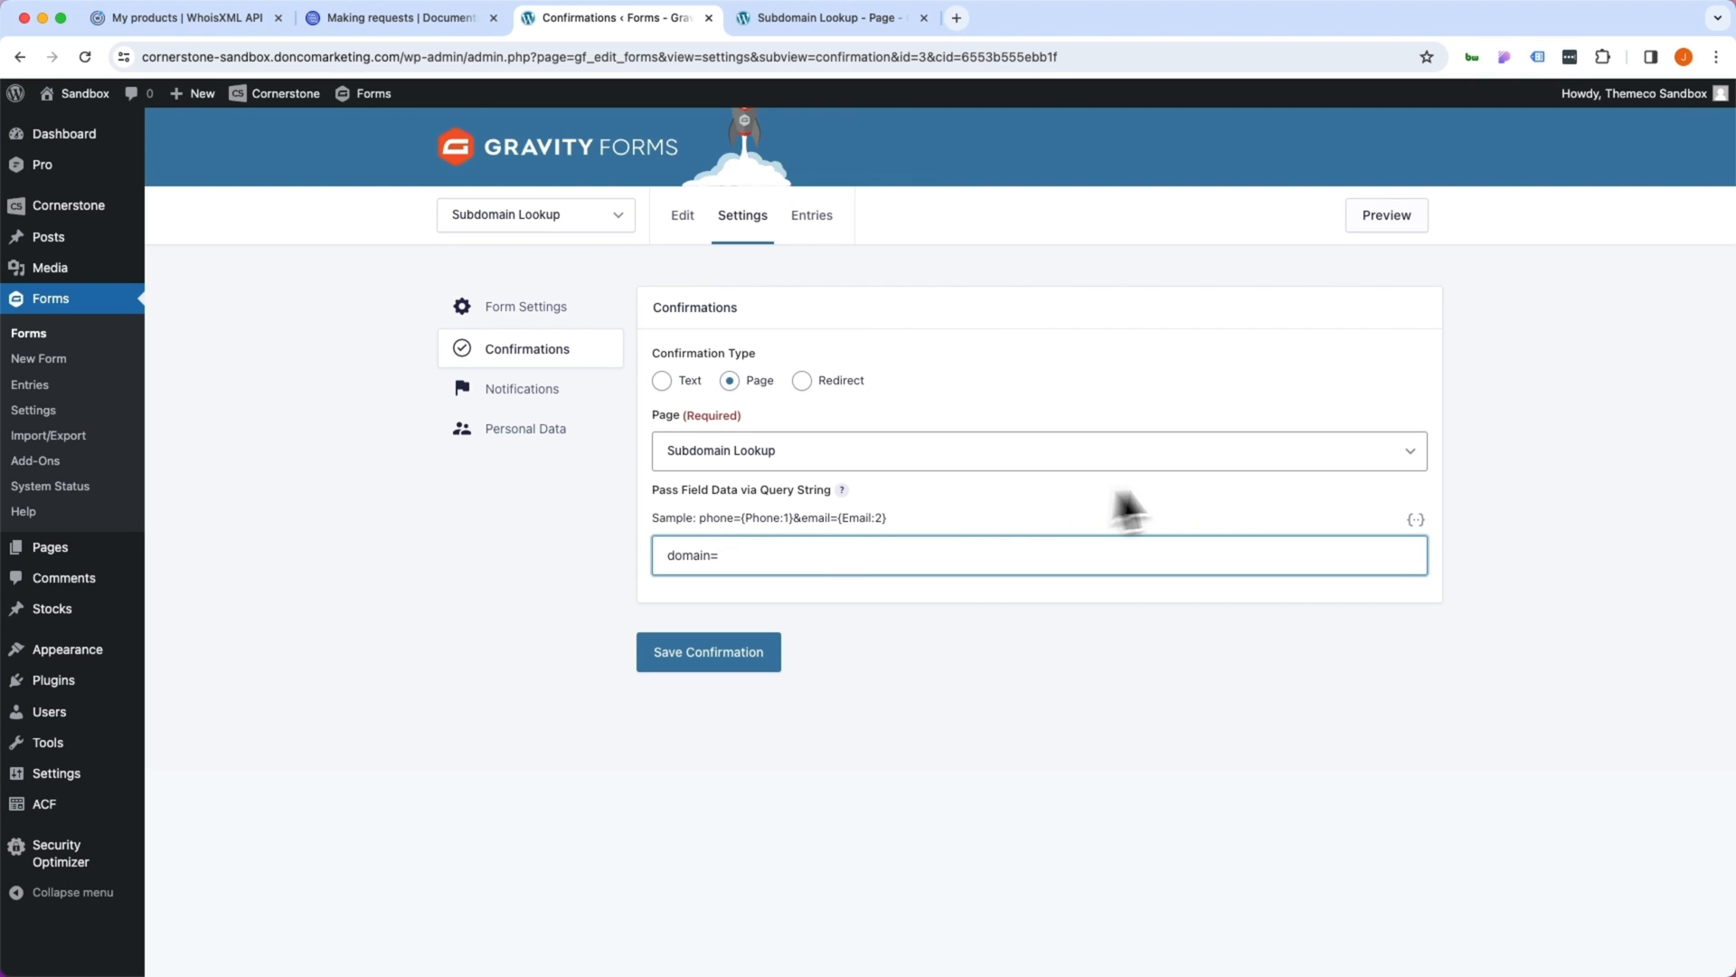
{"action": "left_click", "coordinate": [1415, 518]}
{"action": "left_click", "coordinate": [1224, 653]}
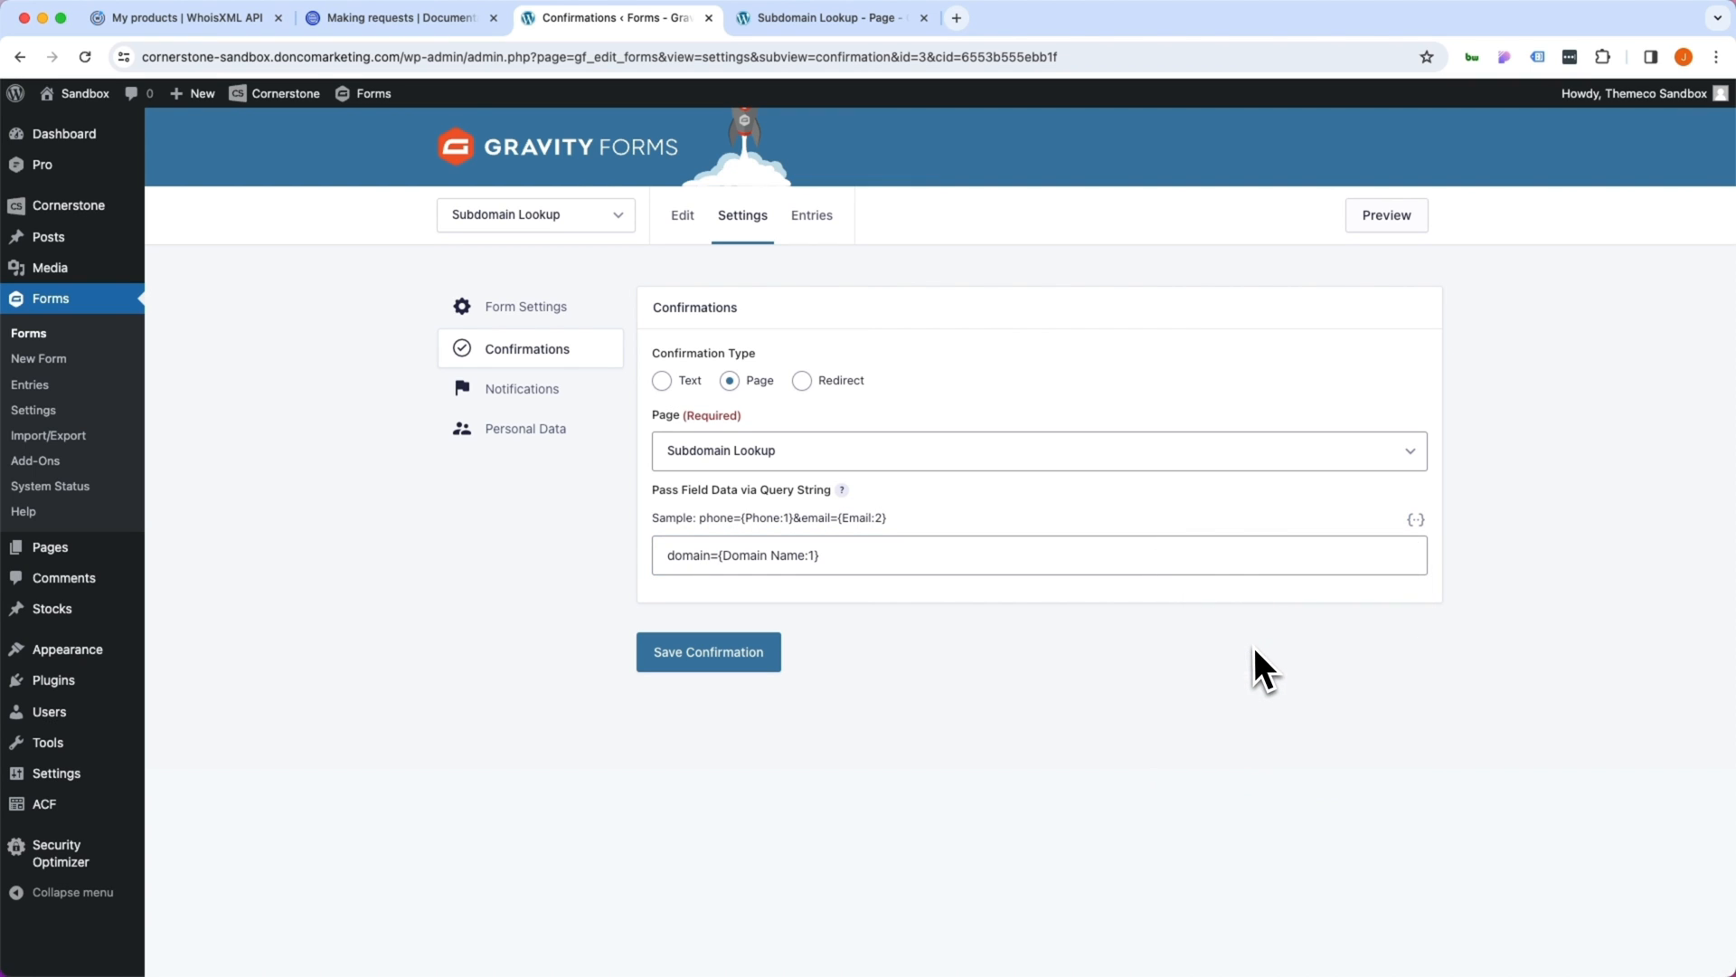
{"action": "left_click", "coordinate": [708, 651]}
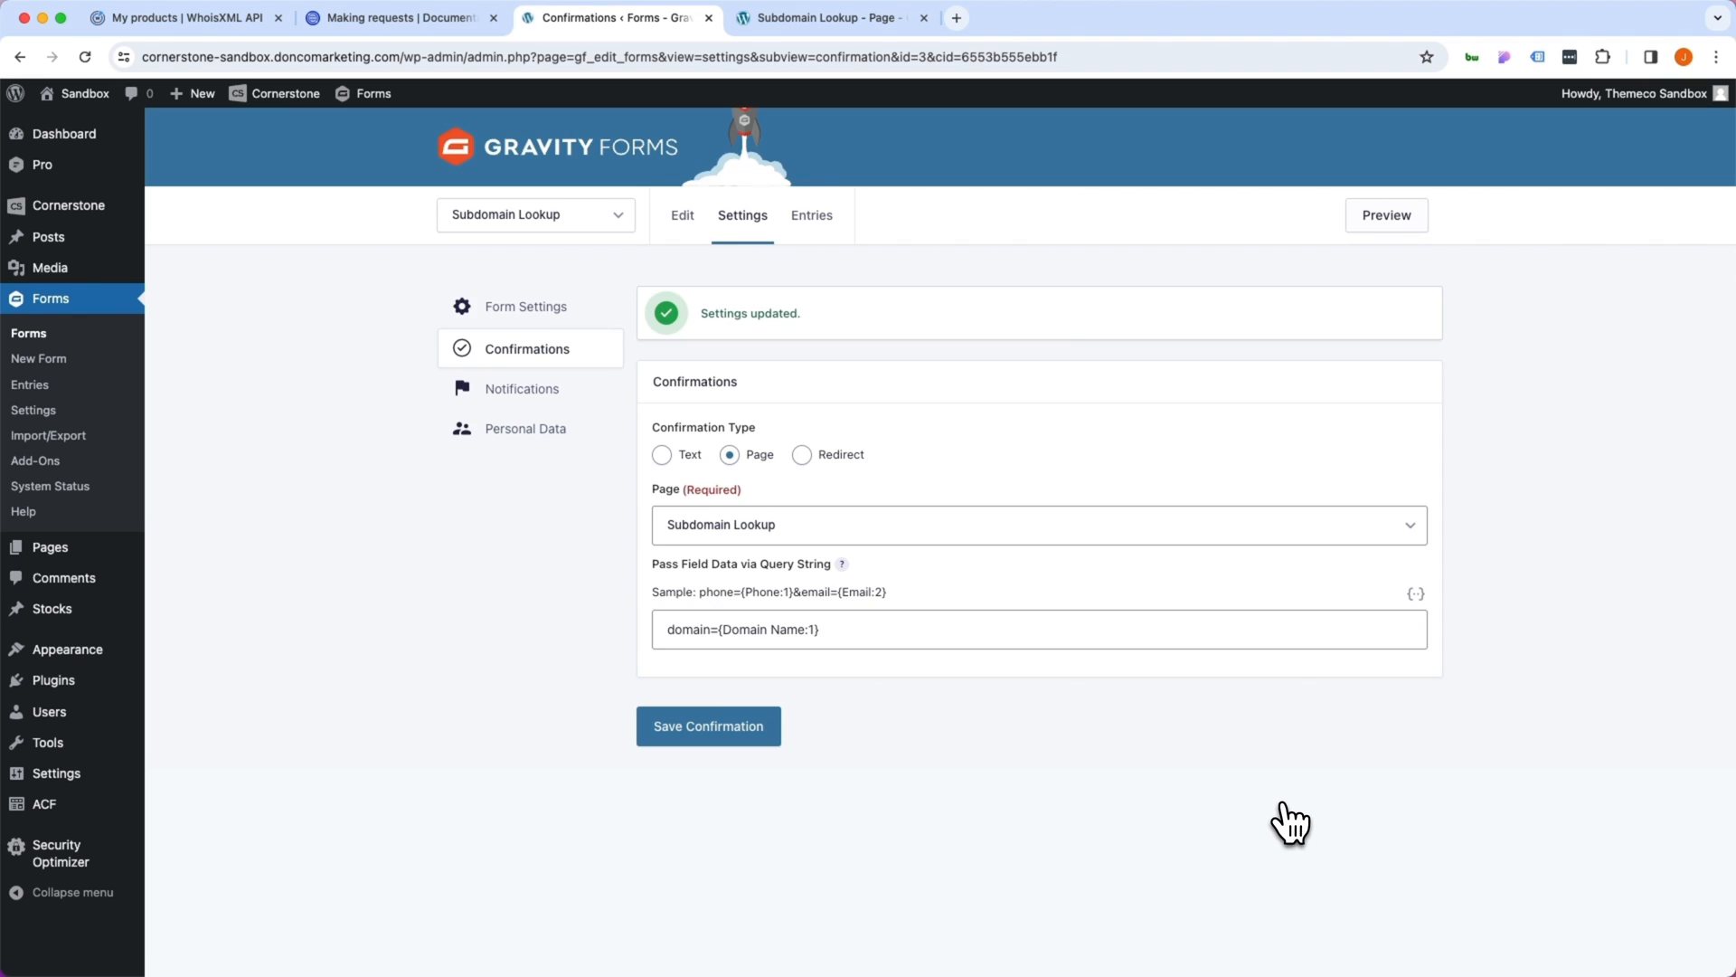
{"action": "key", "text": "ctrl+Tab"}
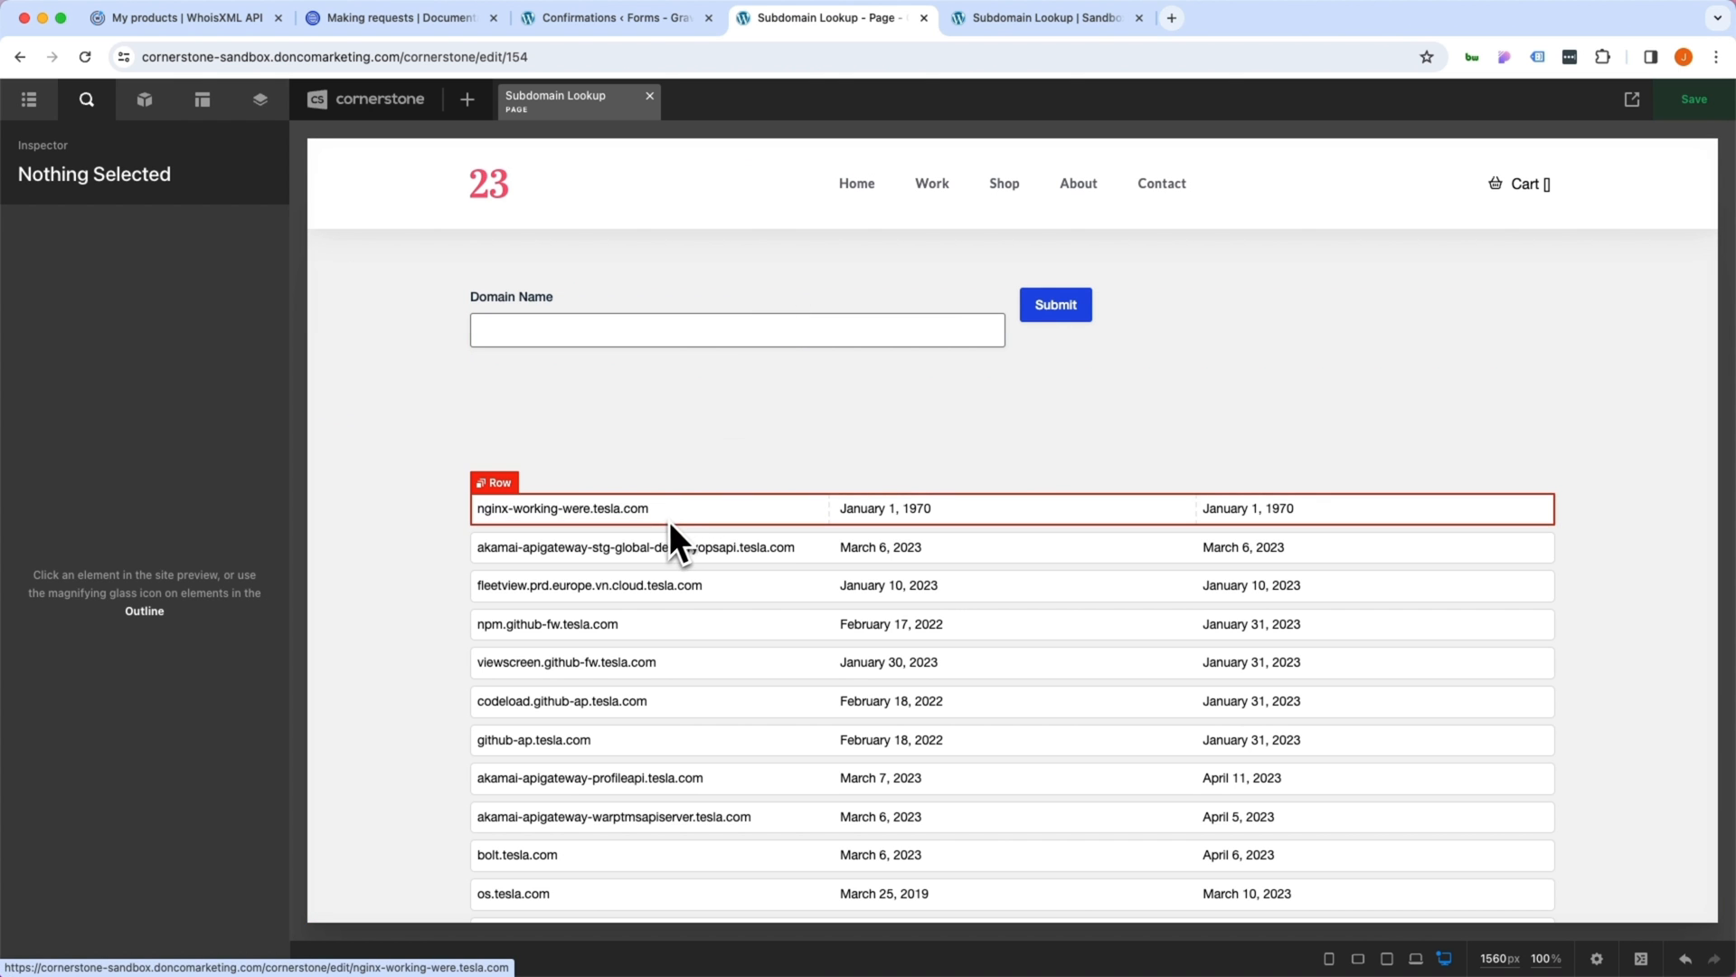
Set the row's domainName value to the 'domain' query string parameter and save the page
{"action": "left_click", "coordinate": [657, 515]}
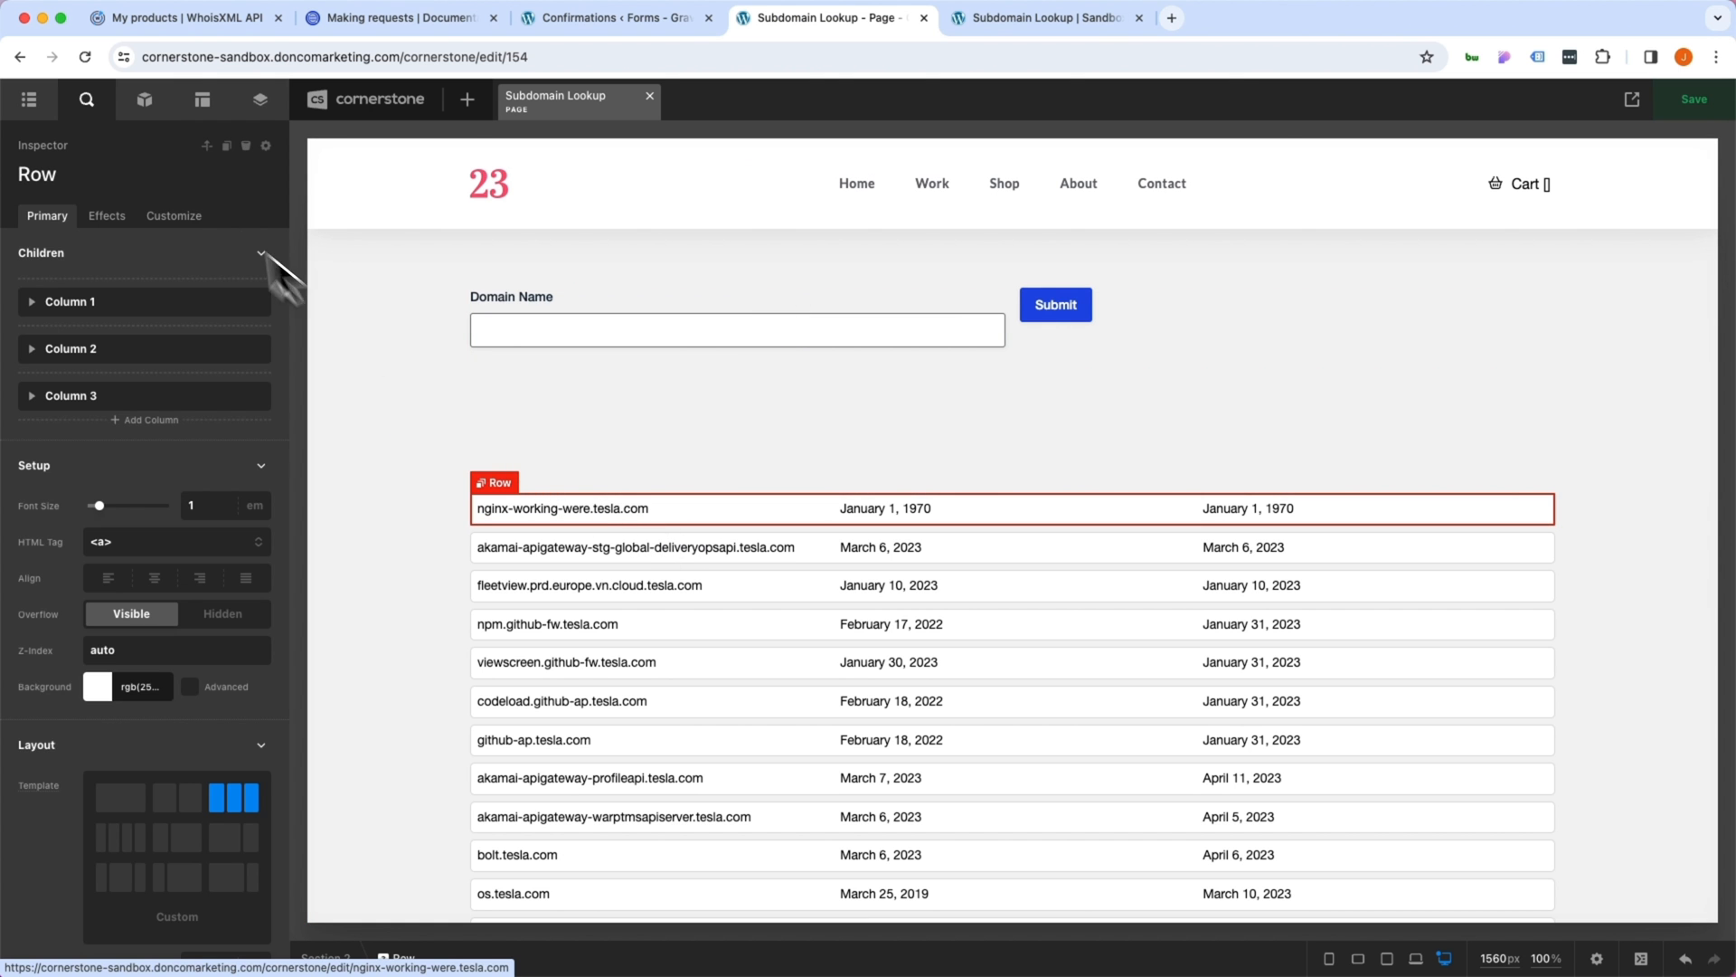
{"action": "left_click", "coordinate": [174, 216]}
{"action": "scroll", "coordinate": [172, 464], "scroll_direction": "down", "scroll_amount": 5}
{"action": "left_click", "coordinate": [249, 655]}
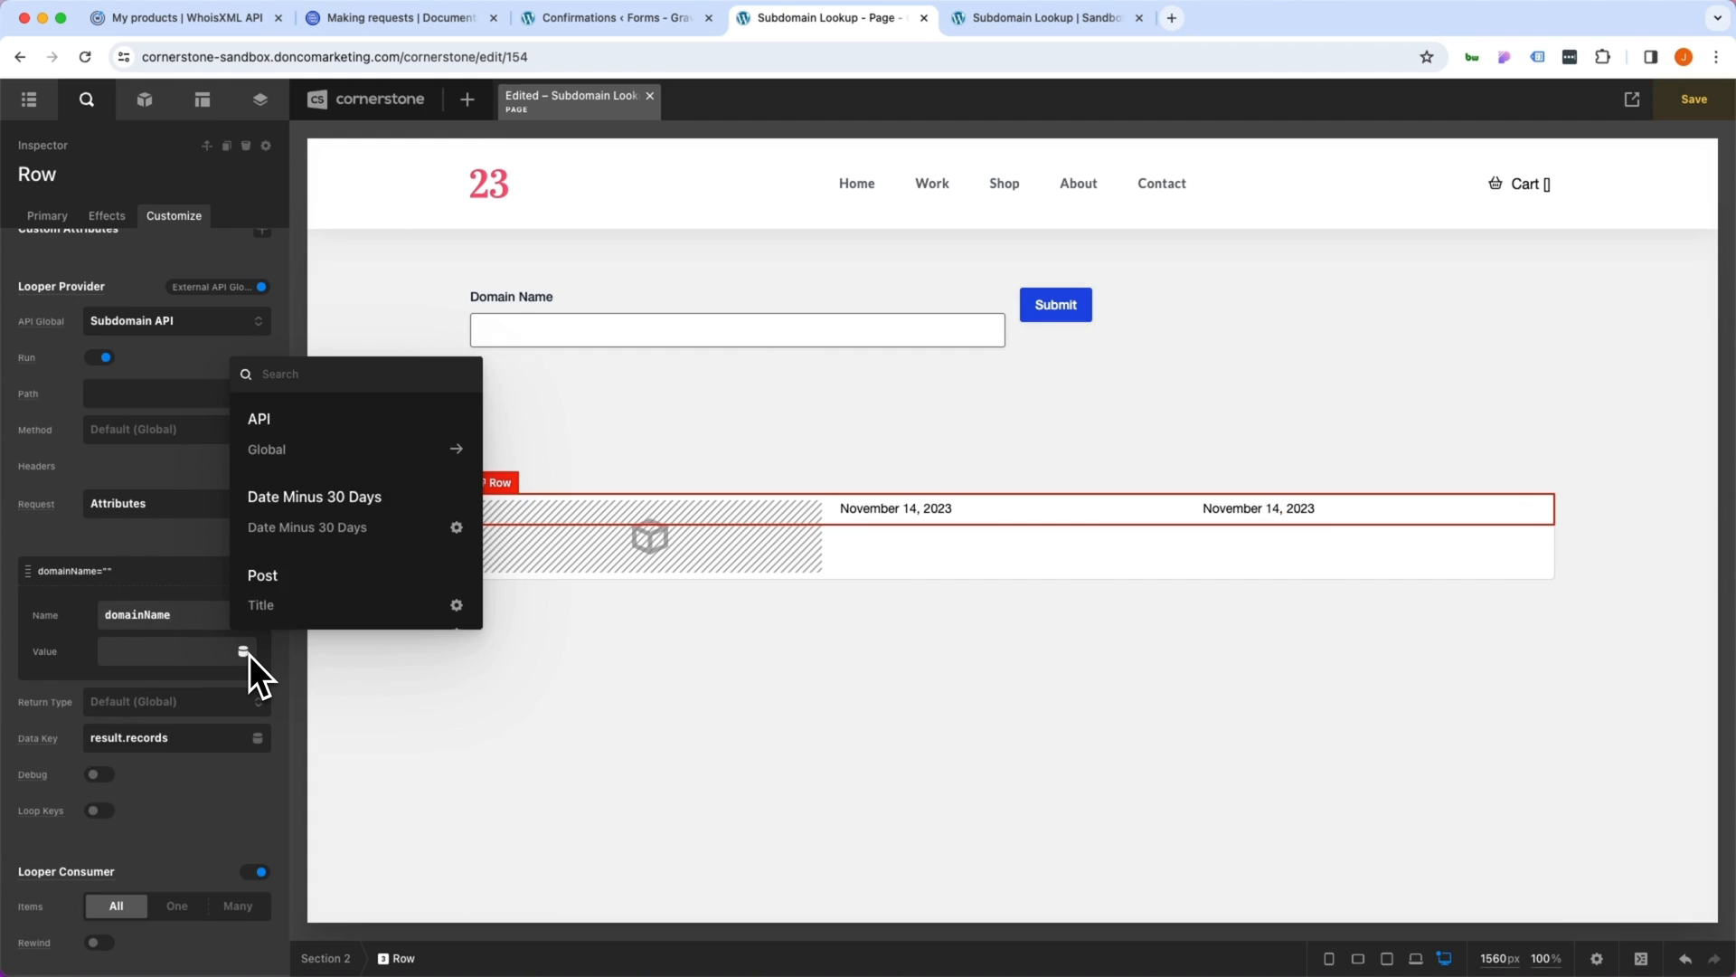
{"action": "type", "text": "paramet"}
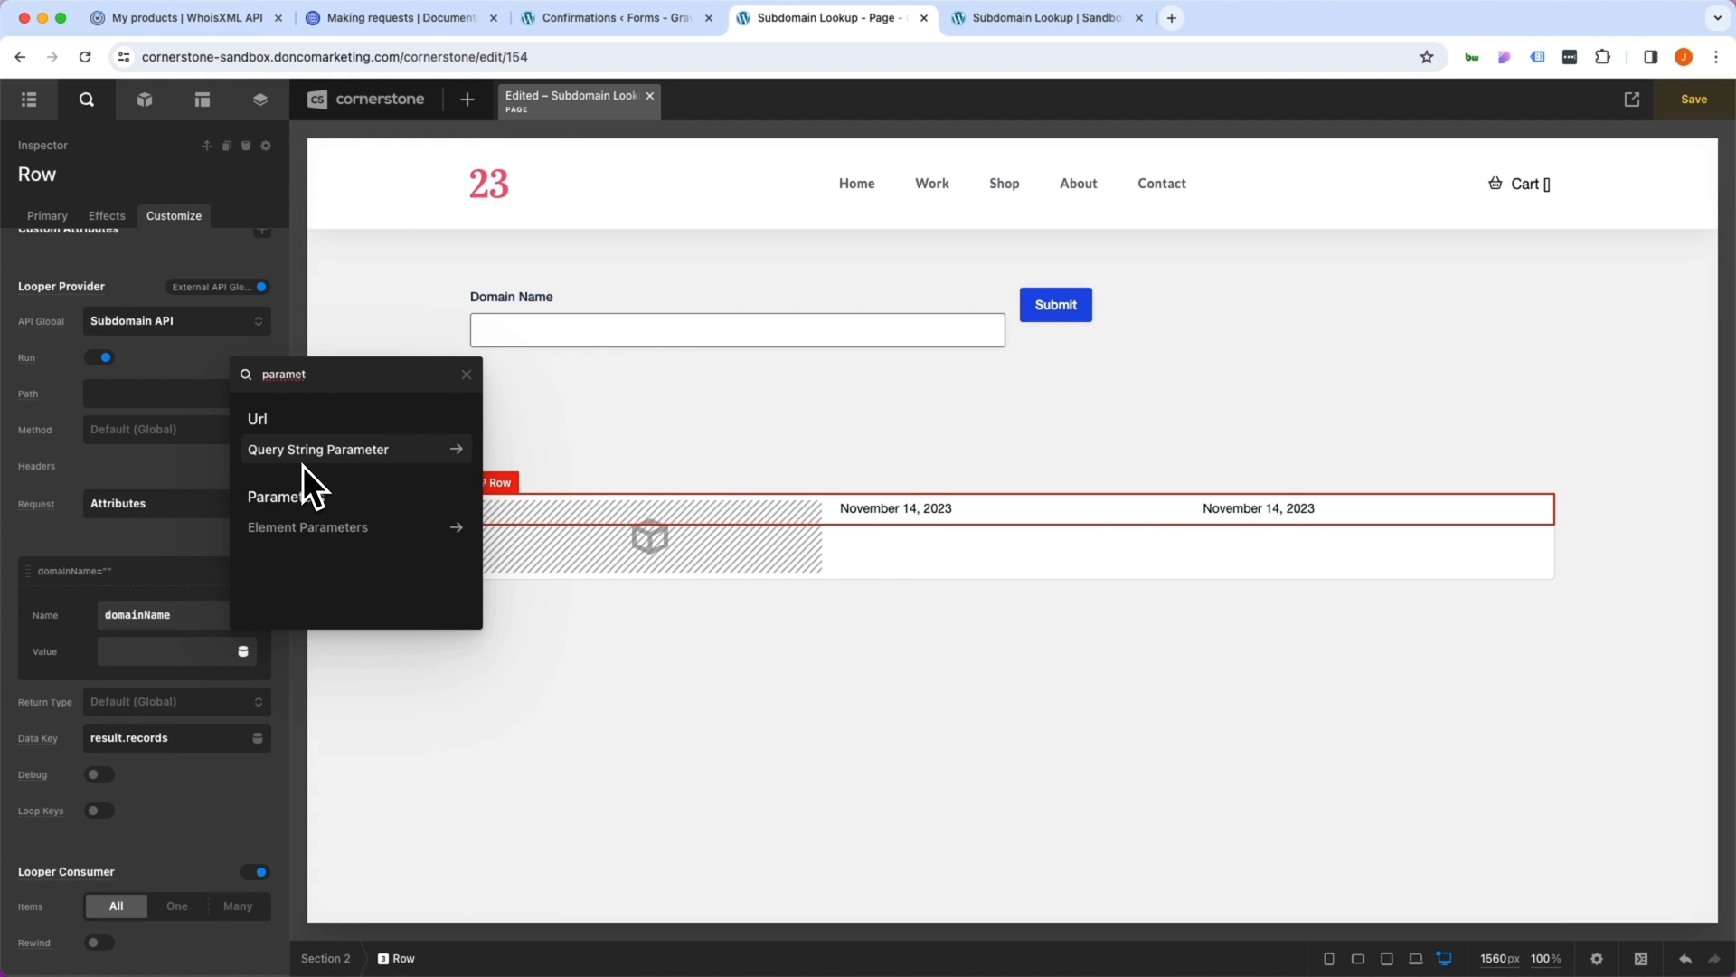
{"action": "left_click", "coordinate": [303, 466]}
{"action": "left_click", "coordinate": [294, 447]}
{"action": "type", "text": "domai"}
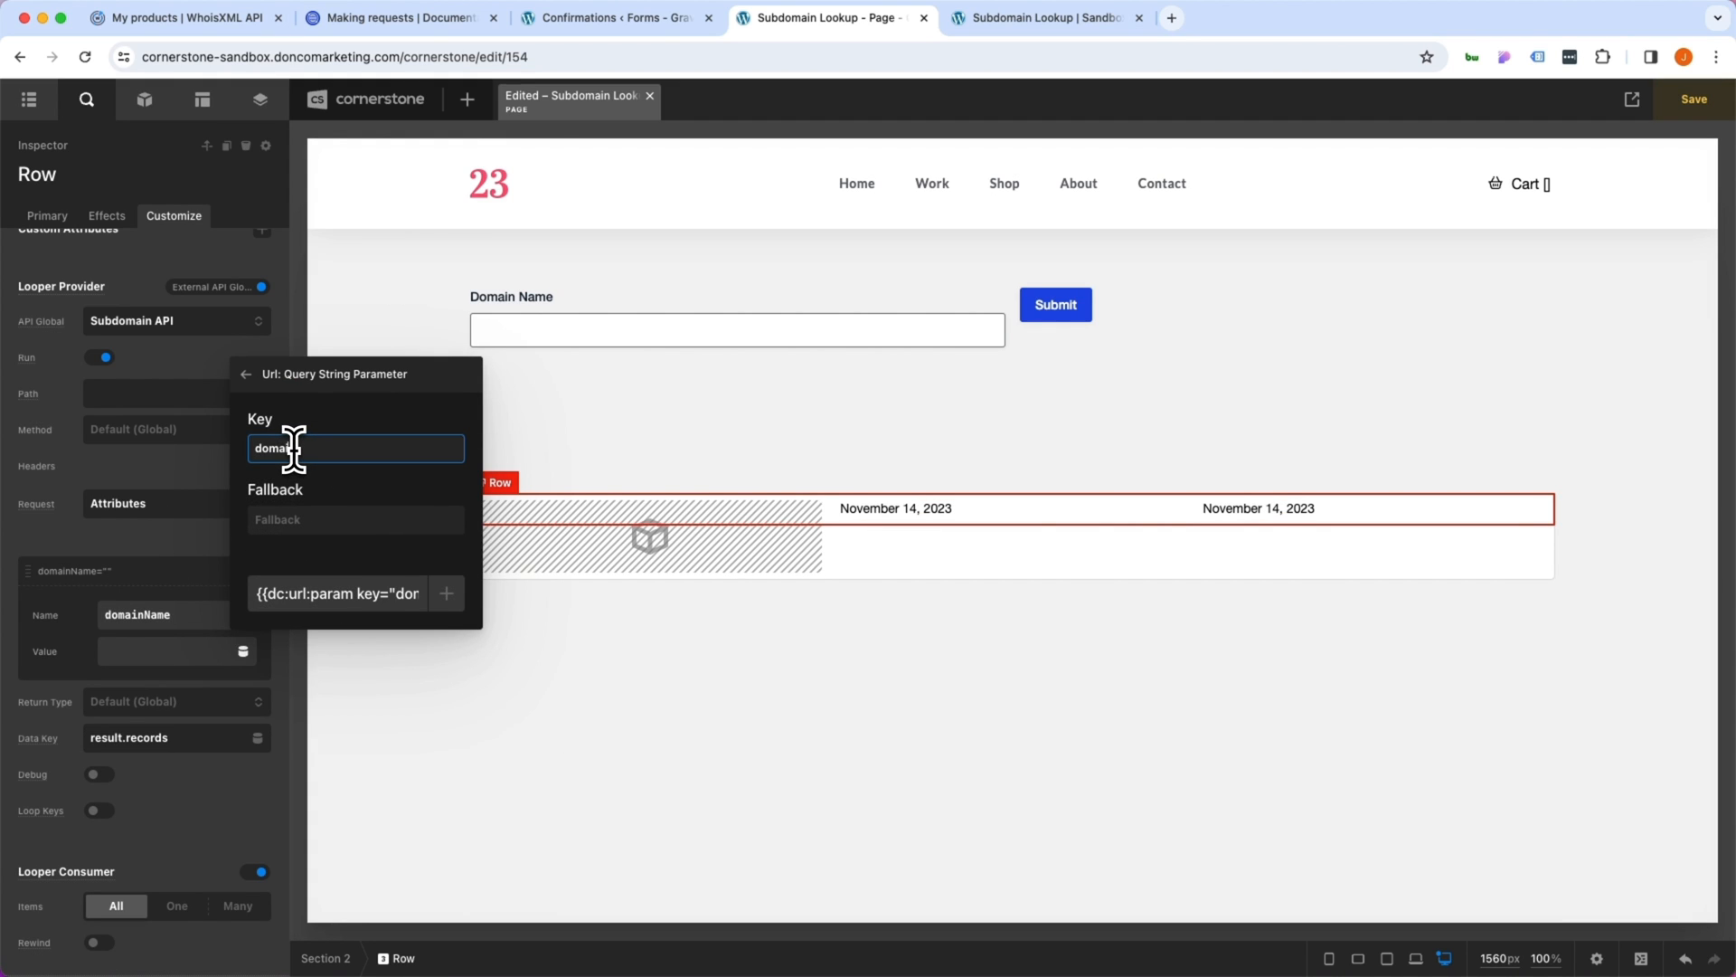
{"action": "type", "text": "n"}
{"action": "left_click", "coordinate": [446, 593]}
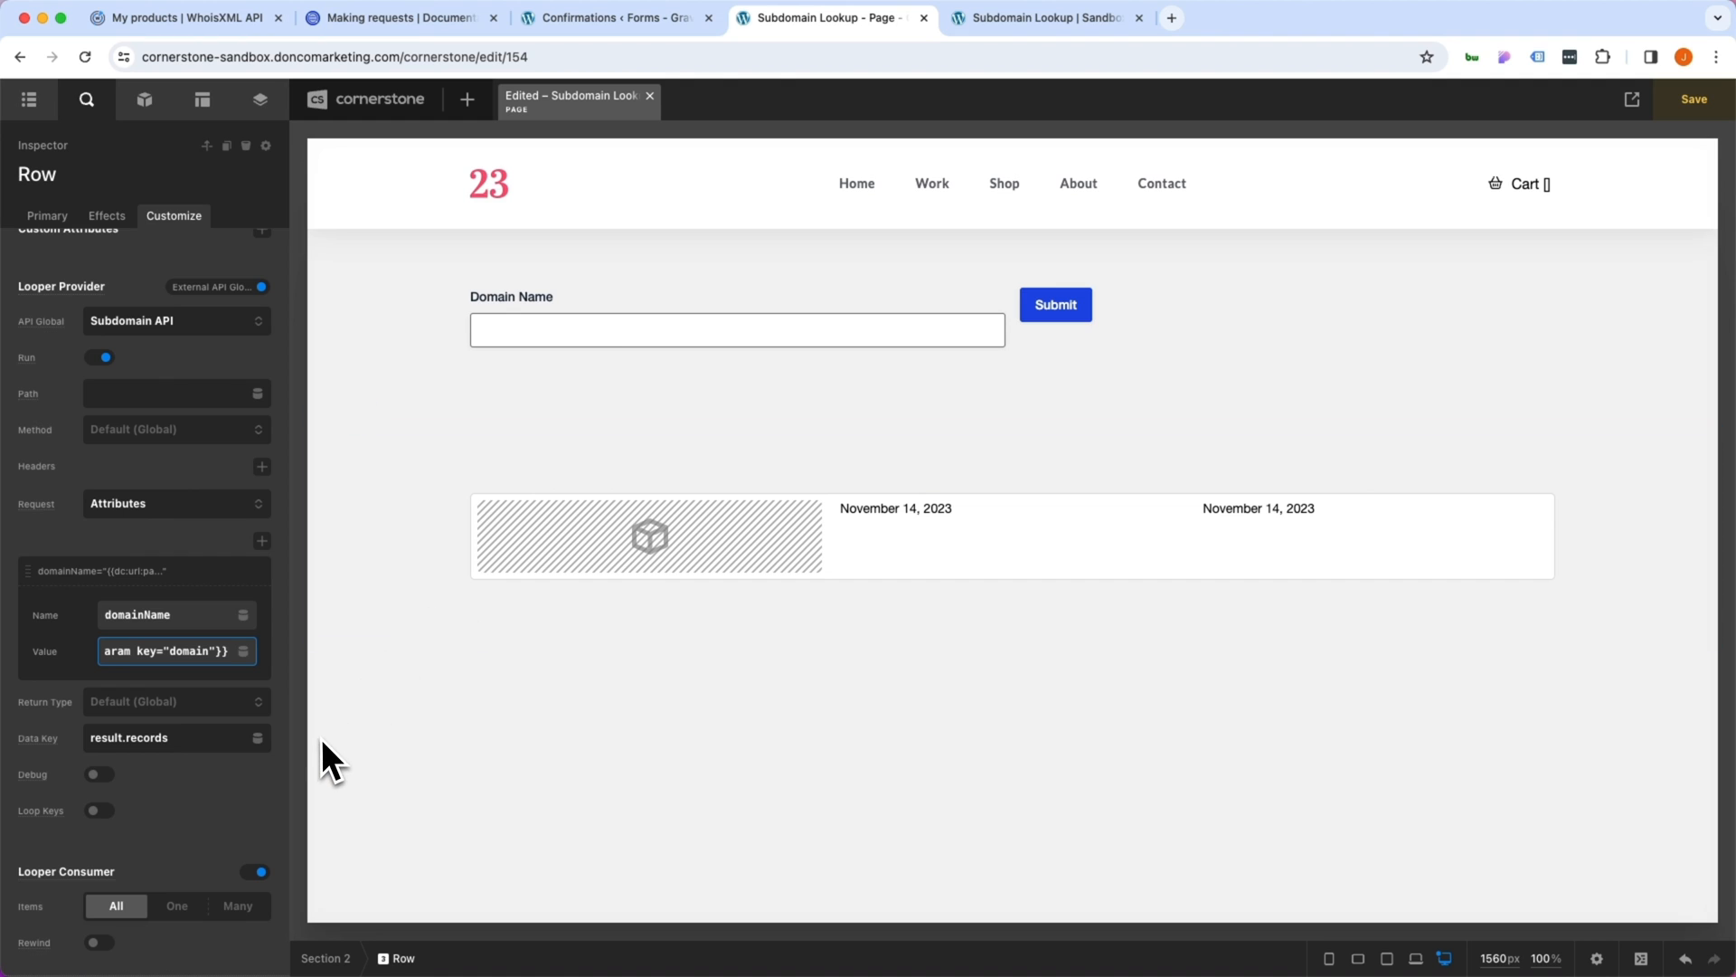
{"action": "key", "text": "super+s"}
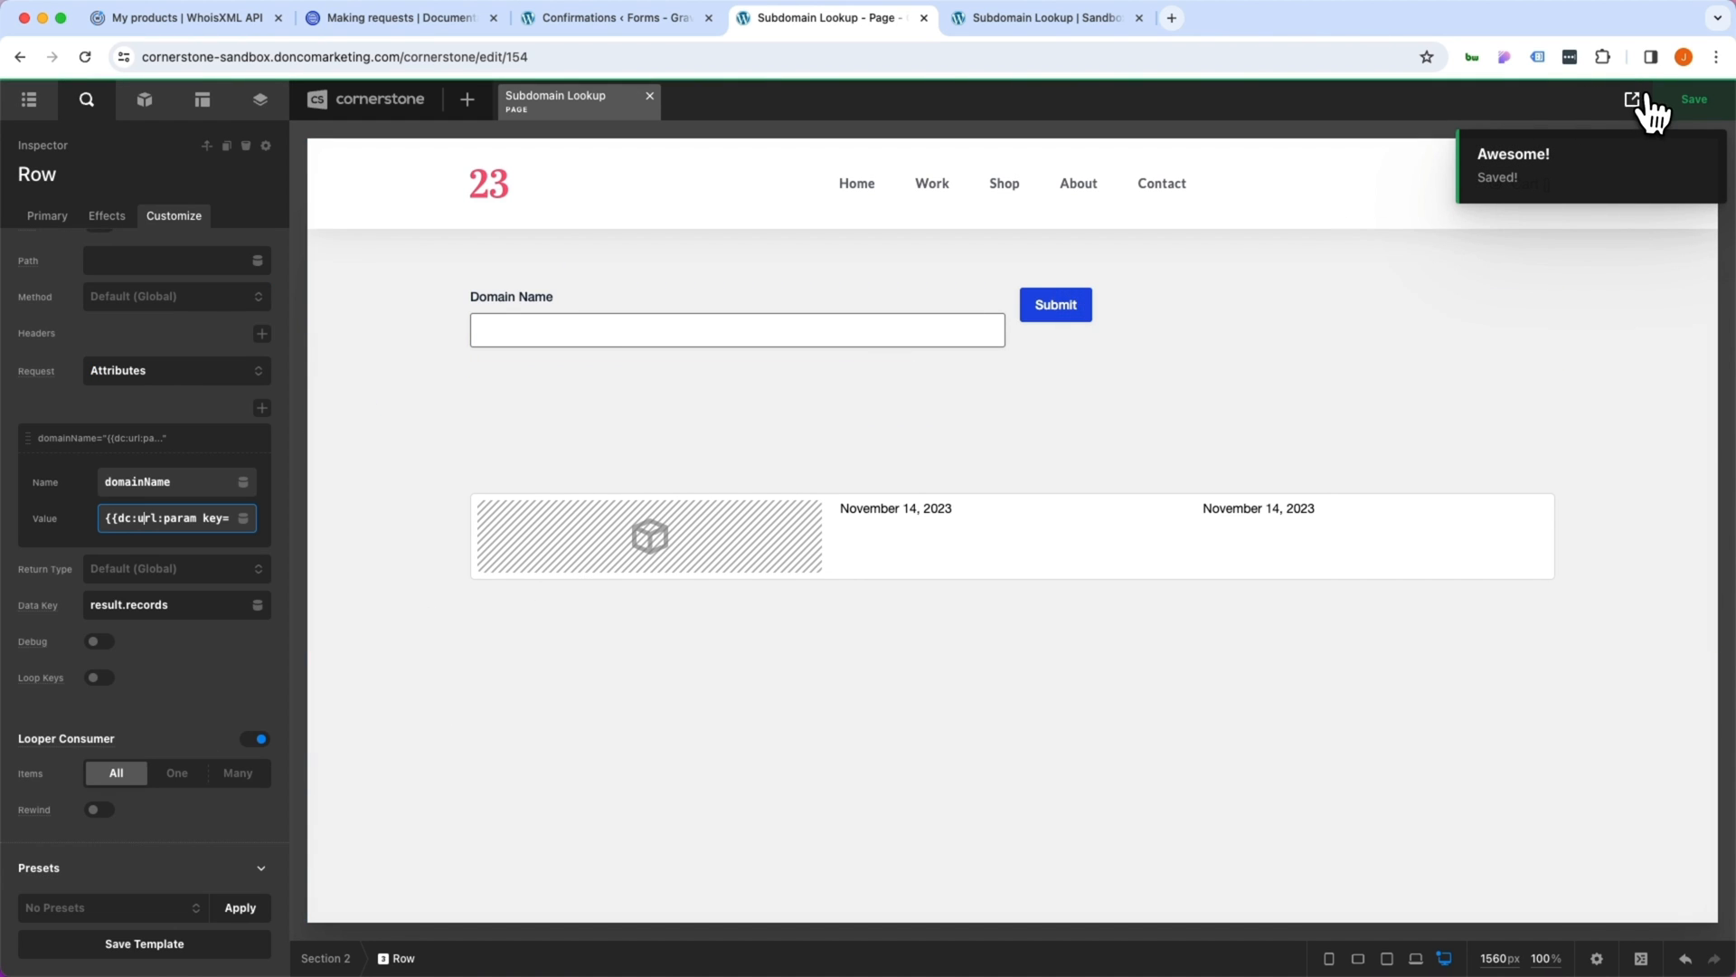
View the live Subdomain Lookup page and focus its Domain Name field for apple.com
{"action": "left_click", "coordinate": [1631, 98]}
{"action": "left_click", "coordinate": [1234, 18]}
{"action": "left_click", "coordinate": [1332, 18]}
{"action": "left_click", "coordinate": [679, 301]}
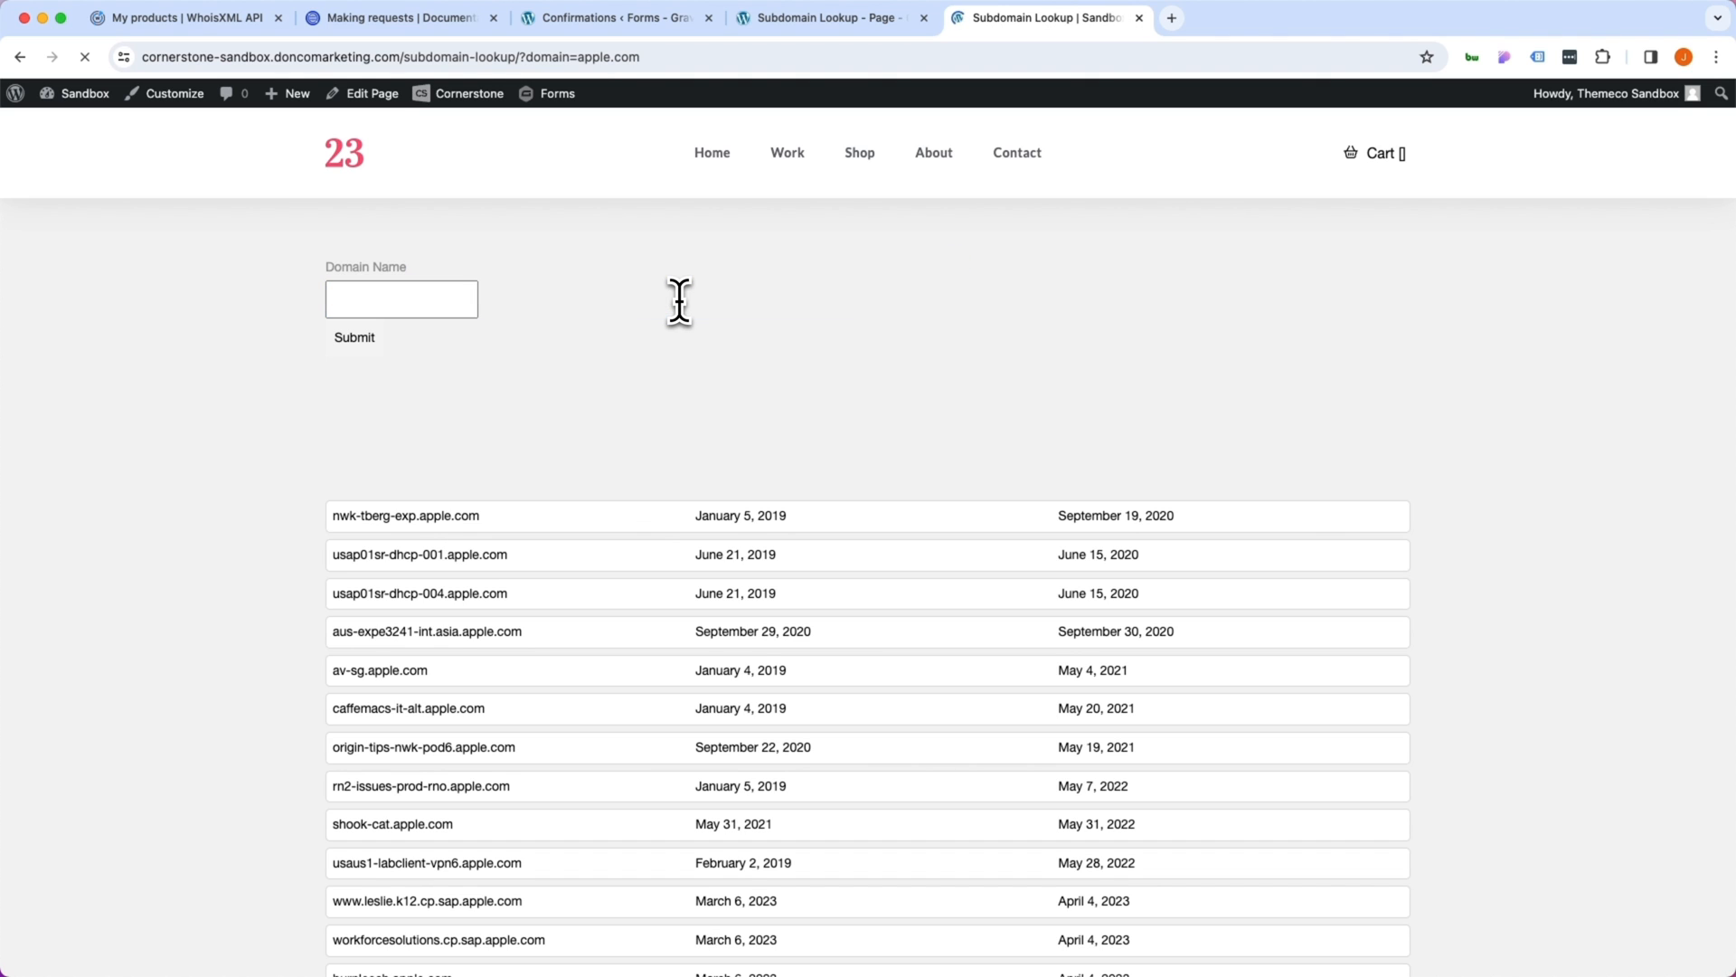
{"action": "scroll", "coordinate": [714, 425], "scroll_direction": "down", "scroll_amount": 5}
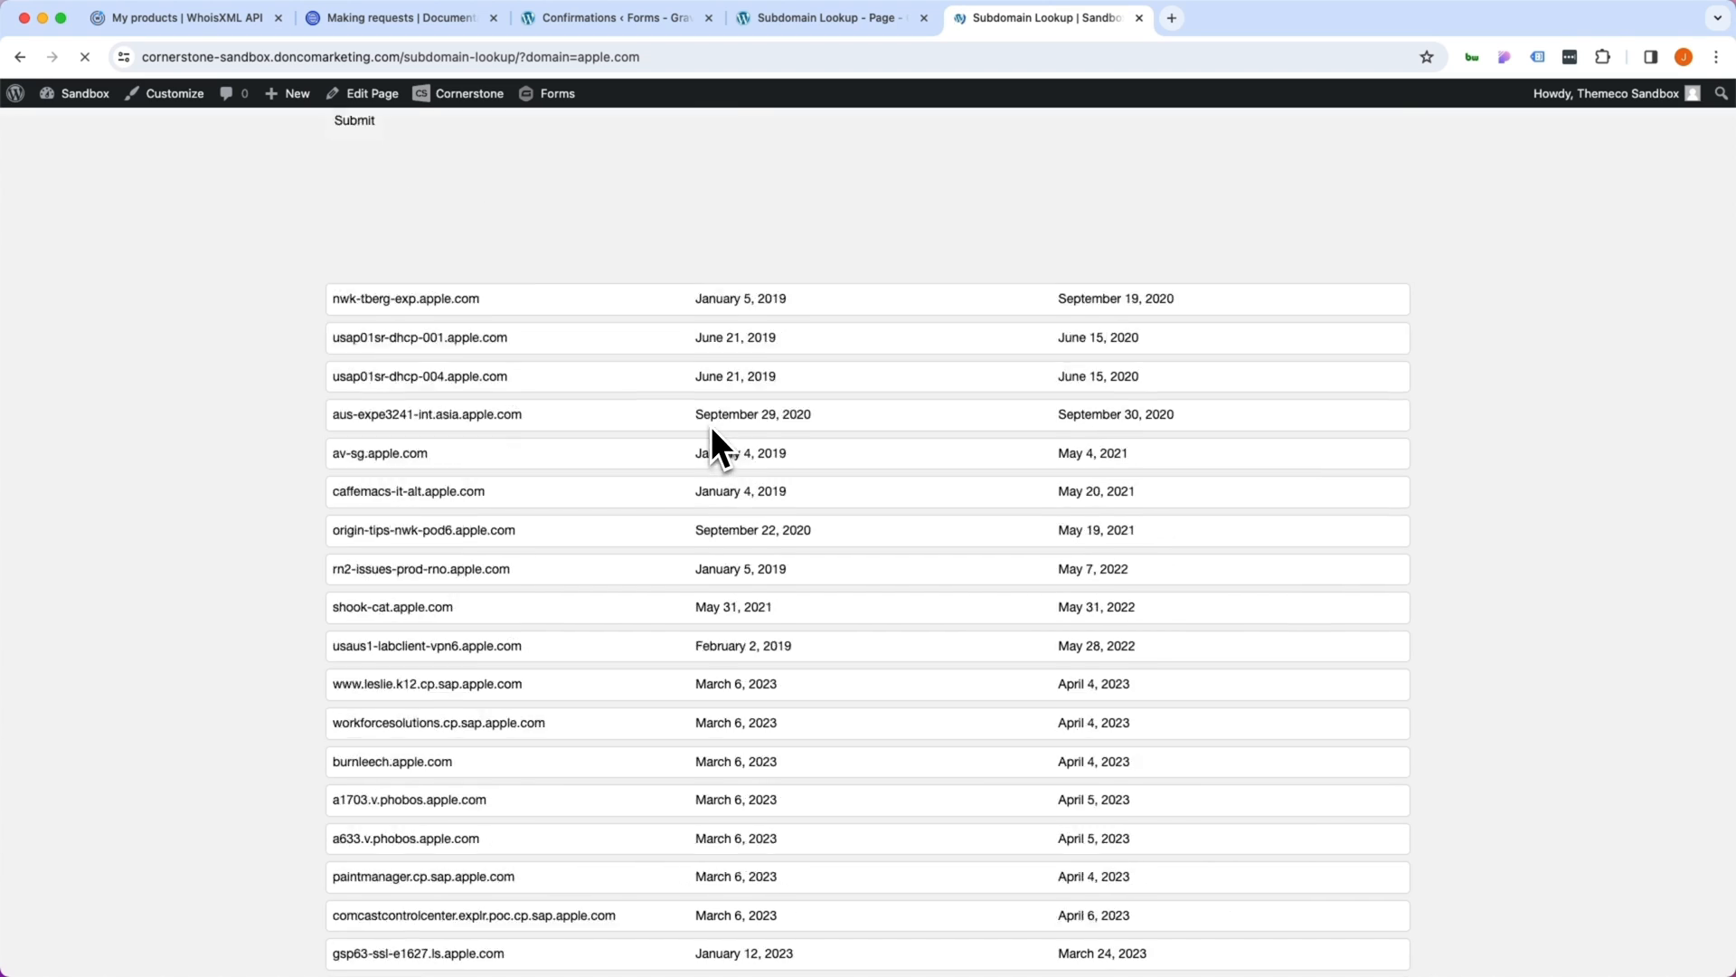
{"action": "scroll", "coordinate": [711, 427], "scroll_direction": "down", "scroll_amount": 5}
{"action": "scroll", "coordinate": [711, 426], "scroll_direction": "down", "scroll_amount": 5}
{"action": "scroll", "coordinate": [712, 434], "scroll_direction": "down", "scroll_amount": 5}
{"action": "scroll", "coordinate": [715, 444], "scroll_direction": "down", "scroll_amount": 5}
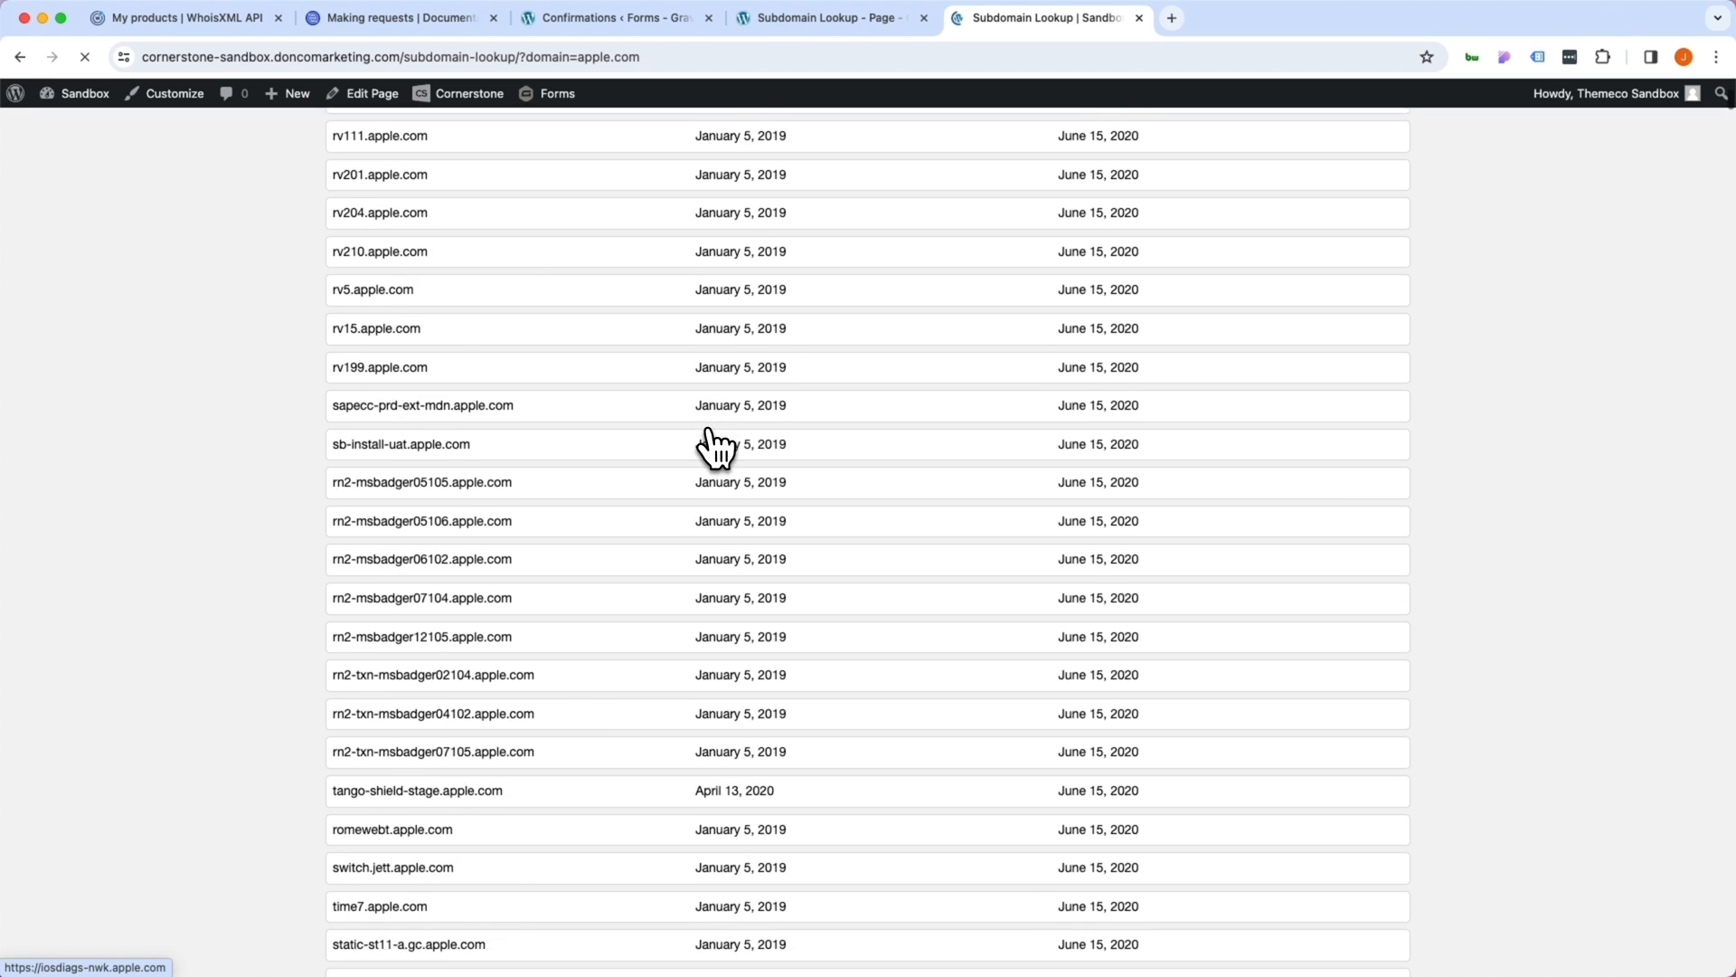
{"action": "scroll", "coordinate": [715, 444], "scroll_direction": "down", "scroll_amount": 3}
{"action": "scroll", "coordinate": [651, 462], "scroll_direction": "down", "scroll_amount": 8}
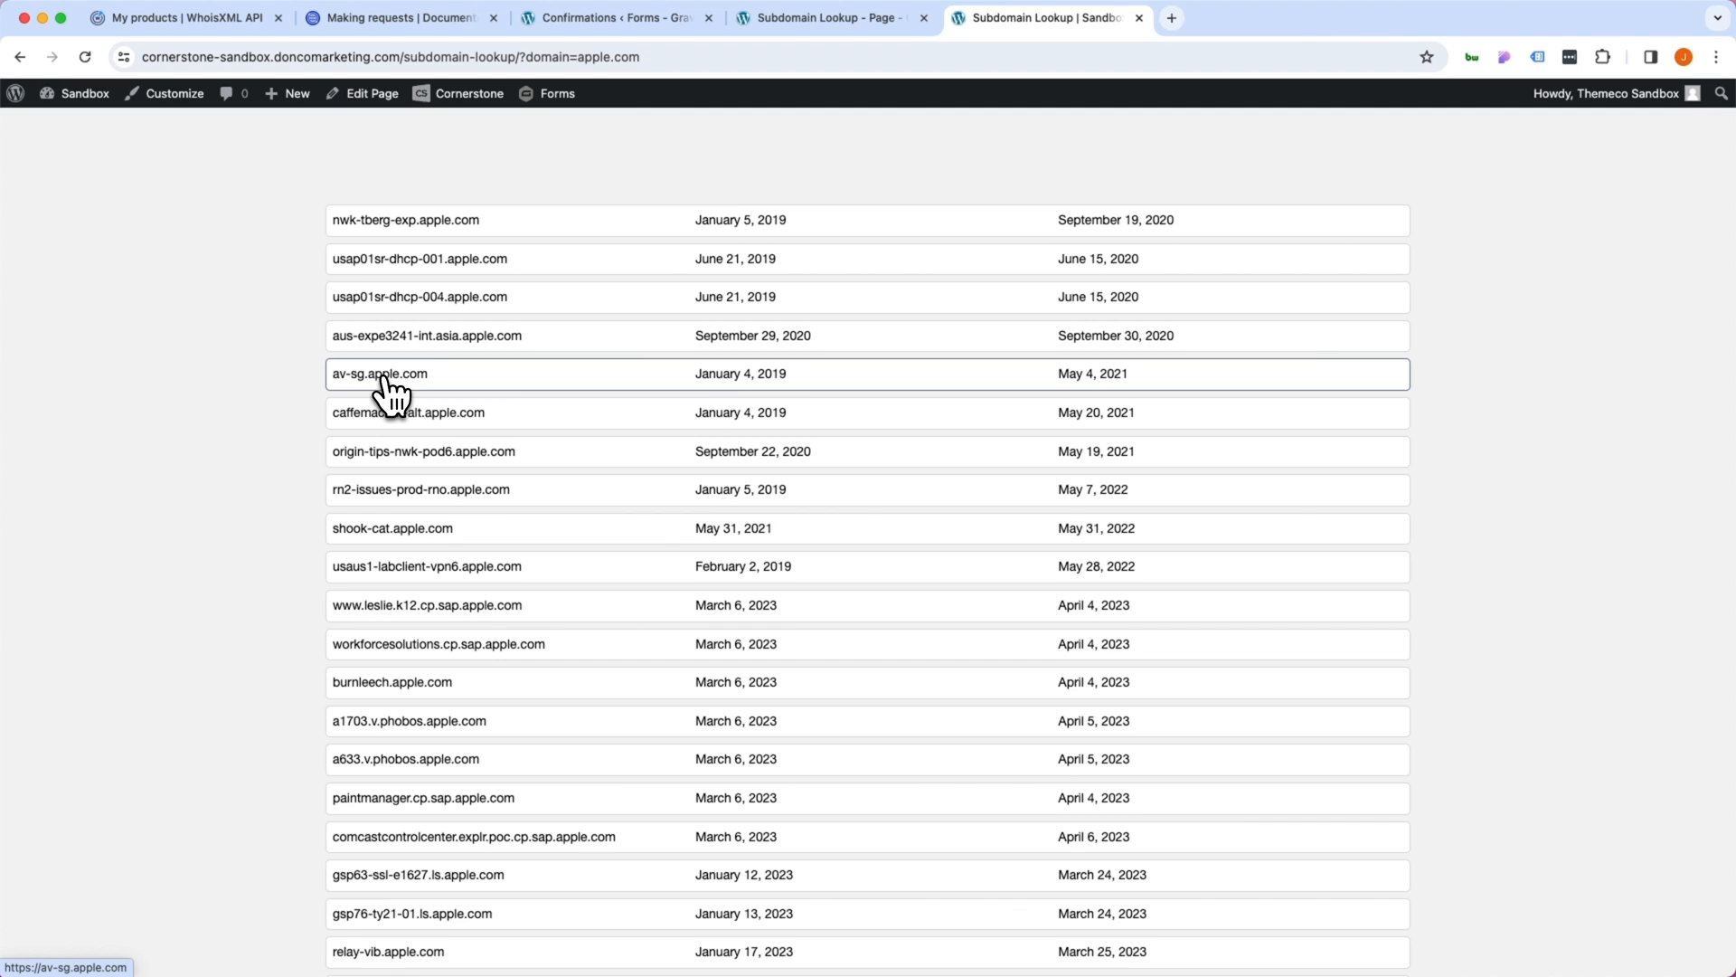
{"action": "scroll", "coordinate": [391, 390], "scroll_direction": "up", "scroll_amount": 5}
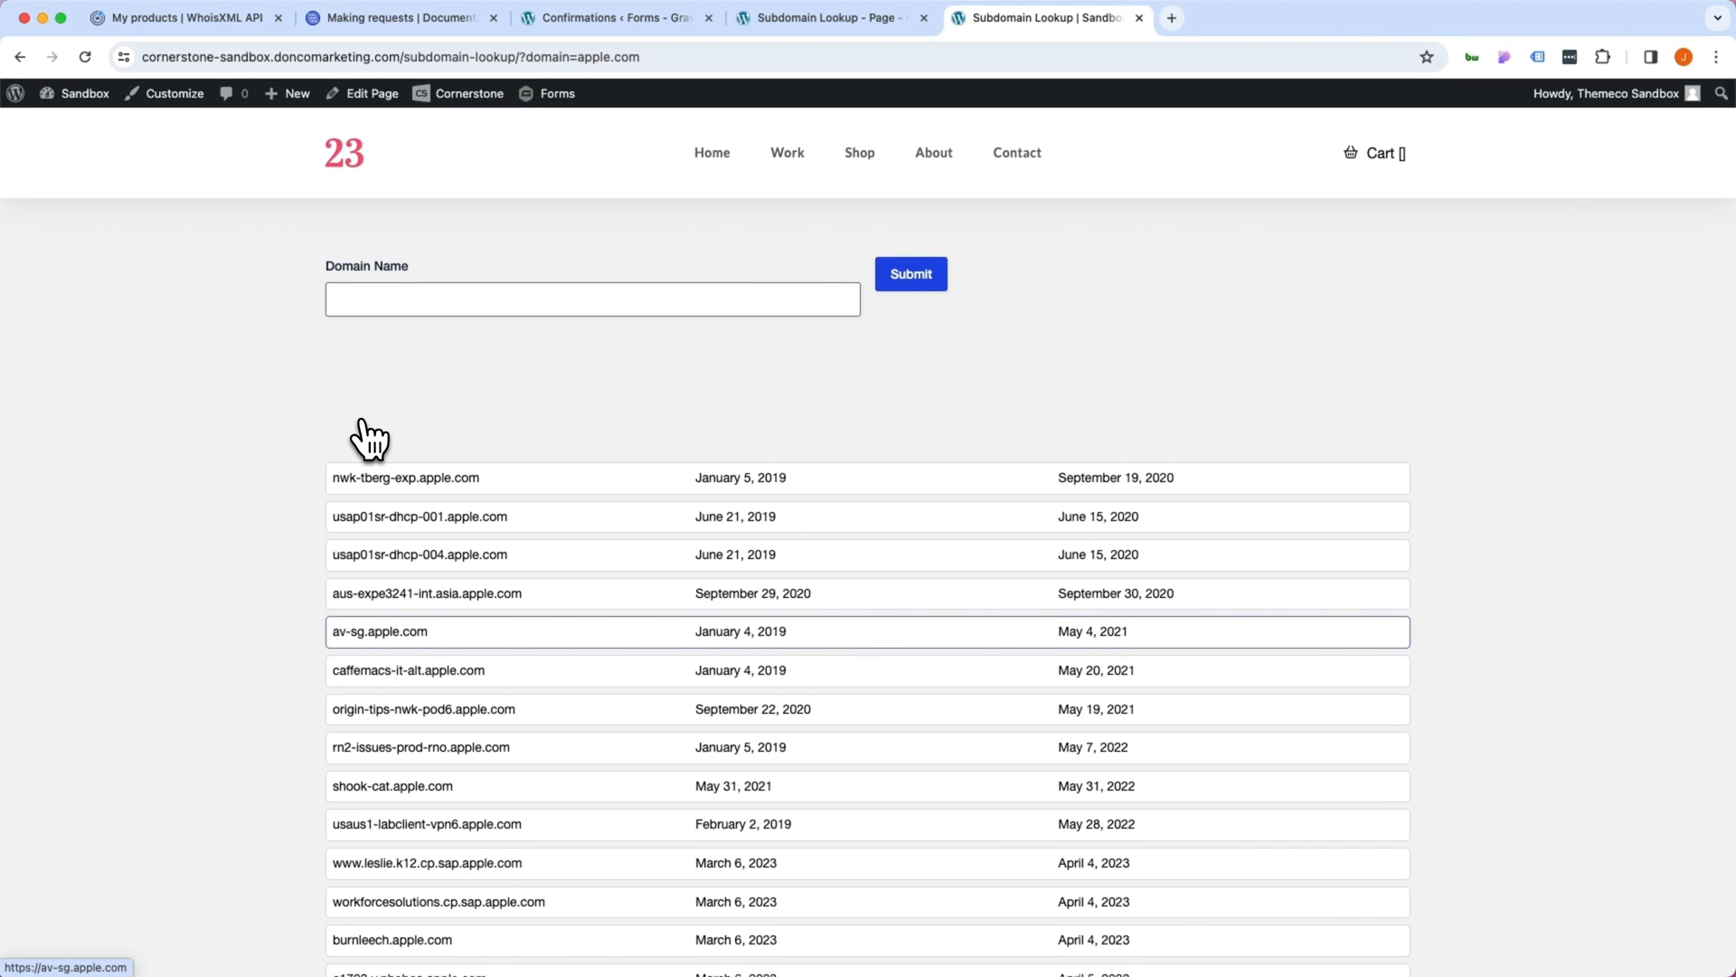